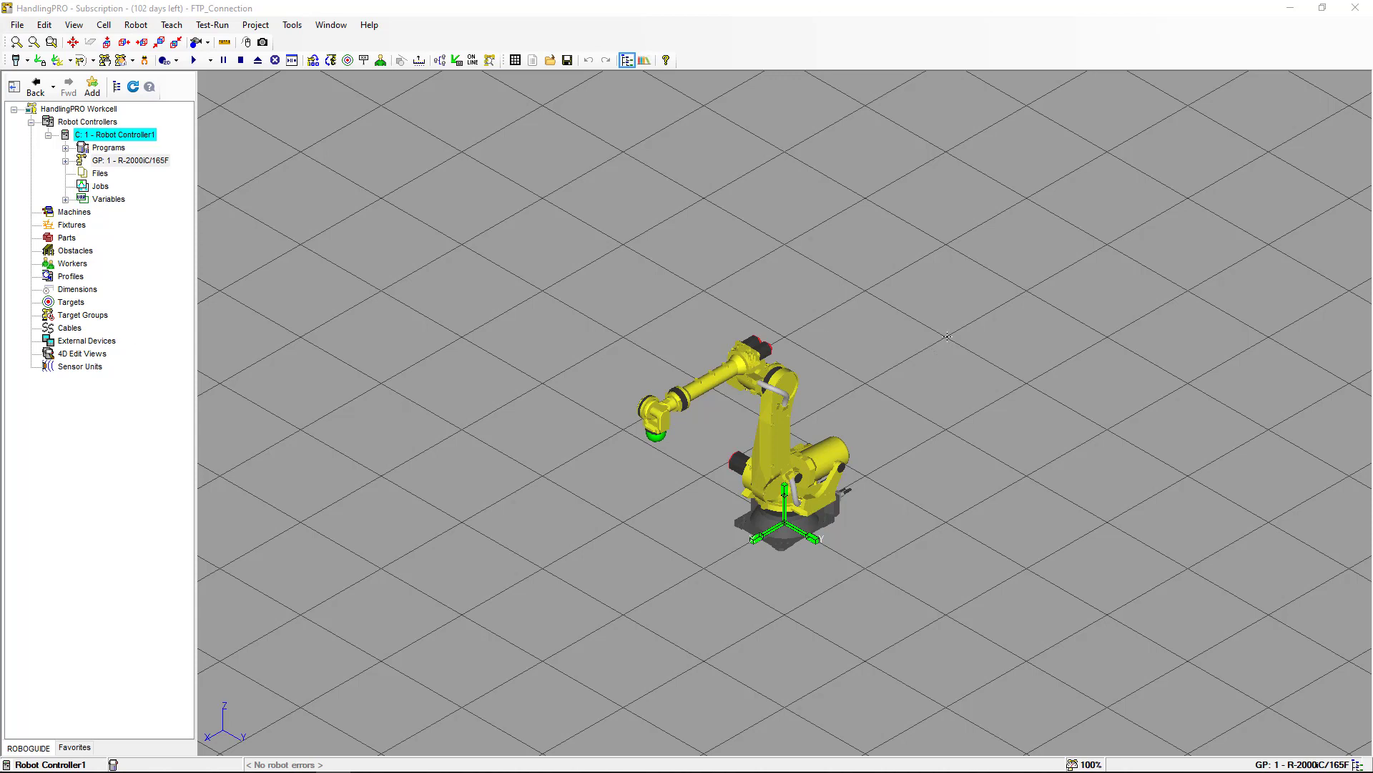
Open the cell's project folder, browse into Robot_1's UT1 folder to check its contents, and close the window.
click(291, 27)
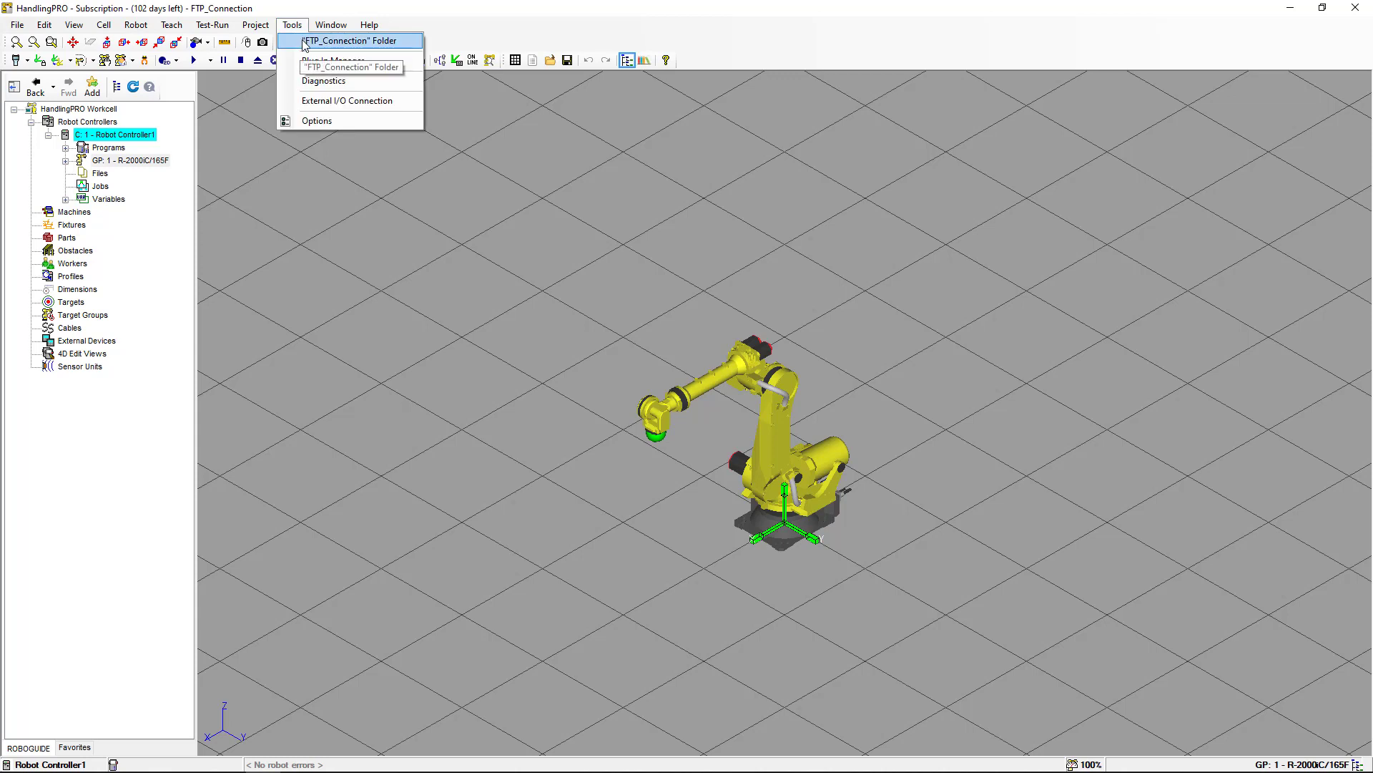
click(304, 43)
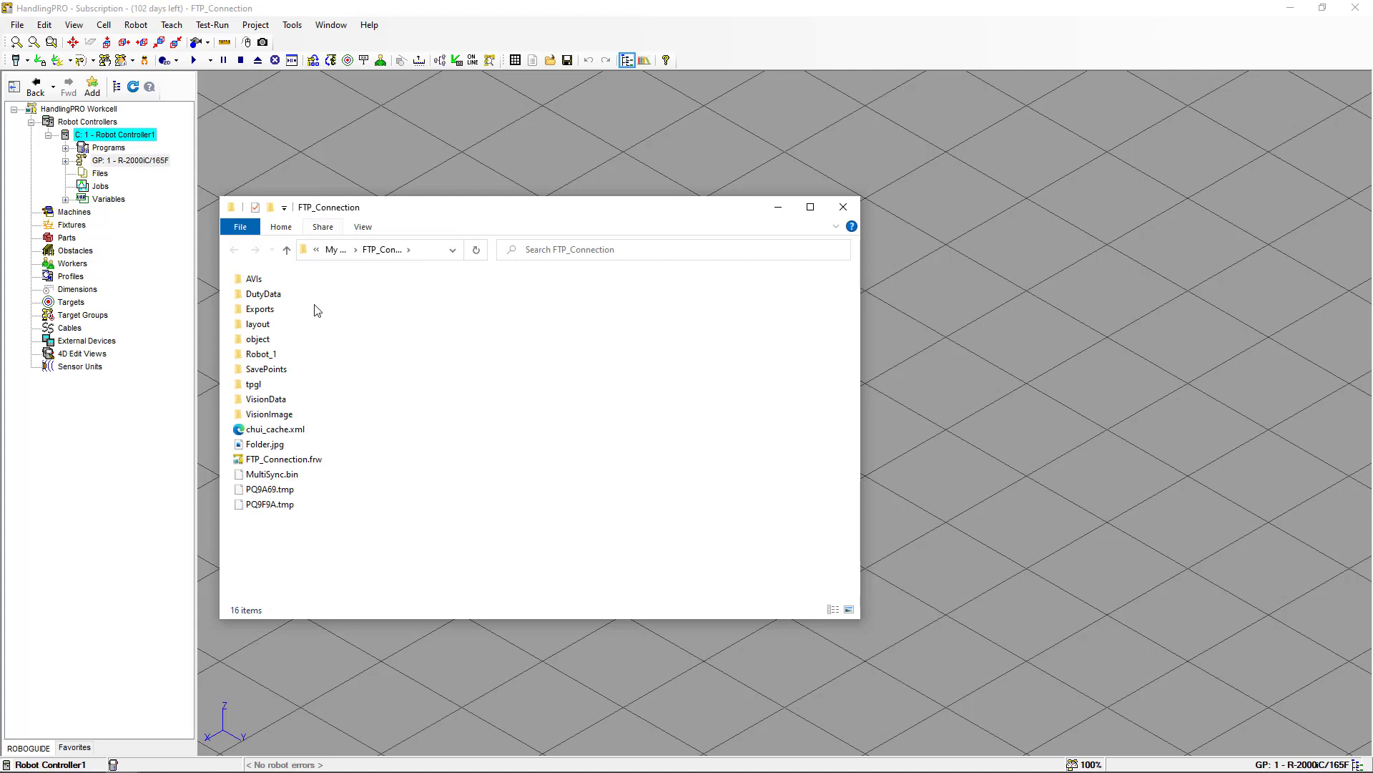
double_click(277, 355)
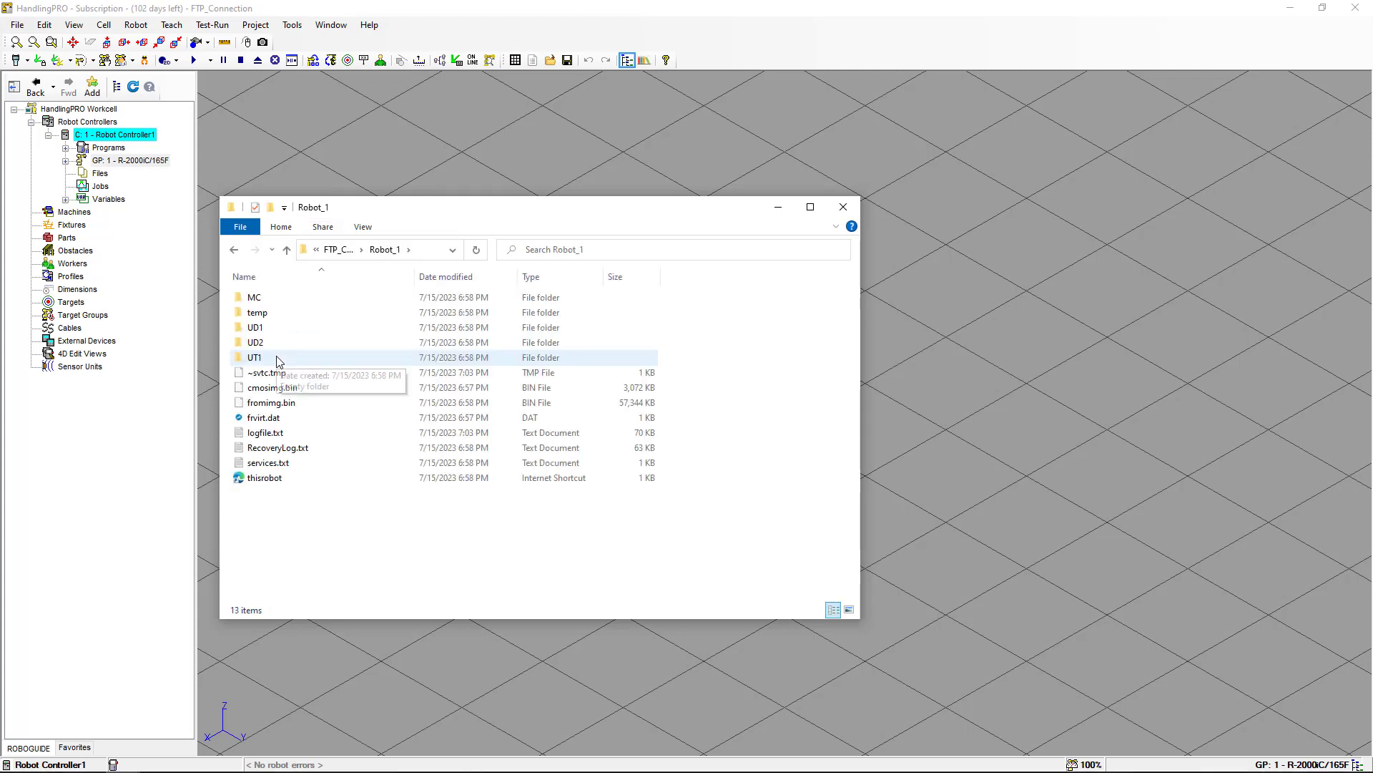
click(277, 359)
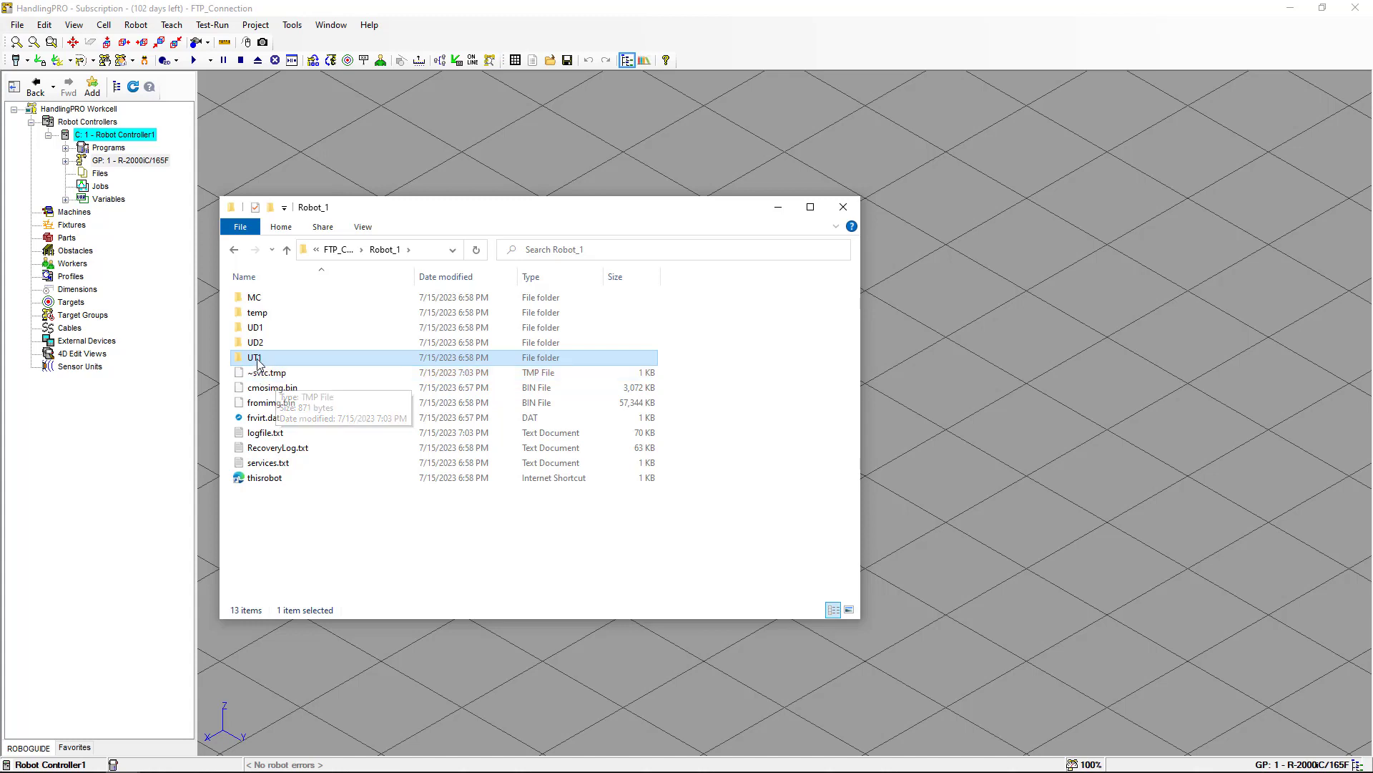
double_click(255, 359)
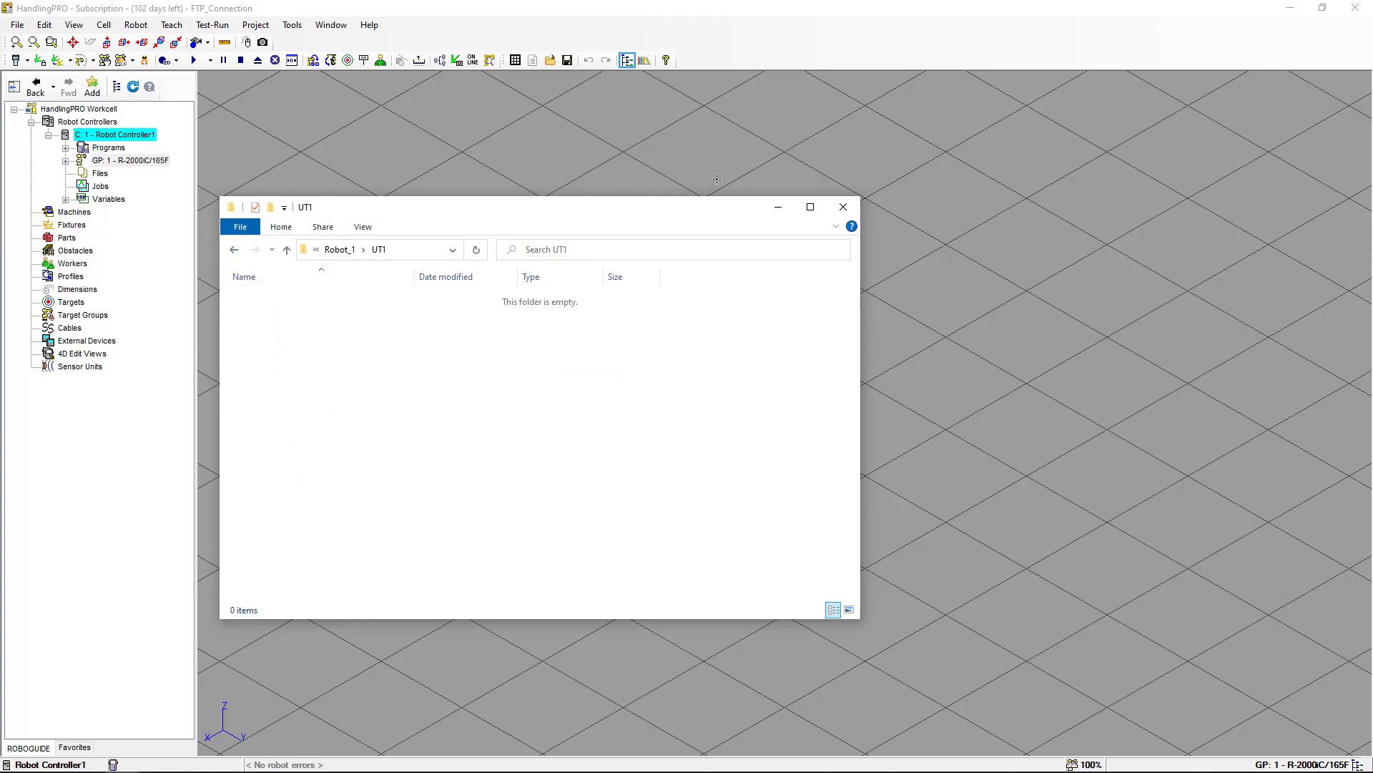
click(843, 208)
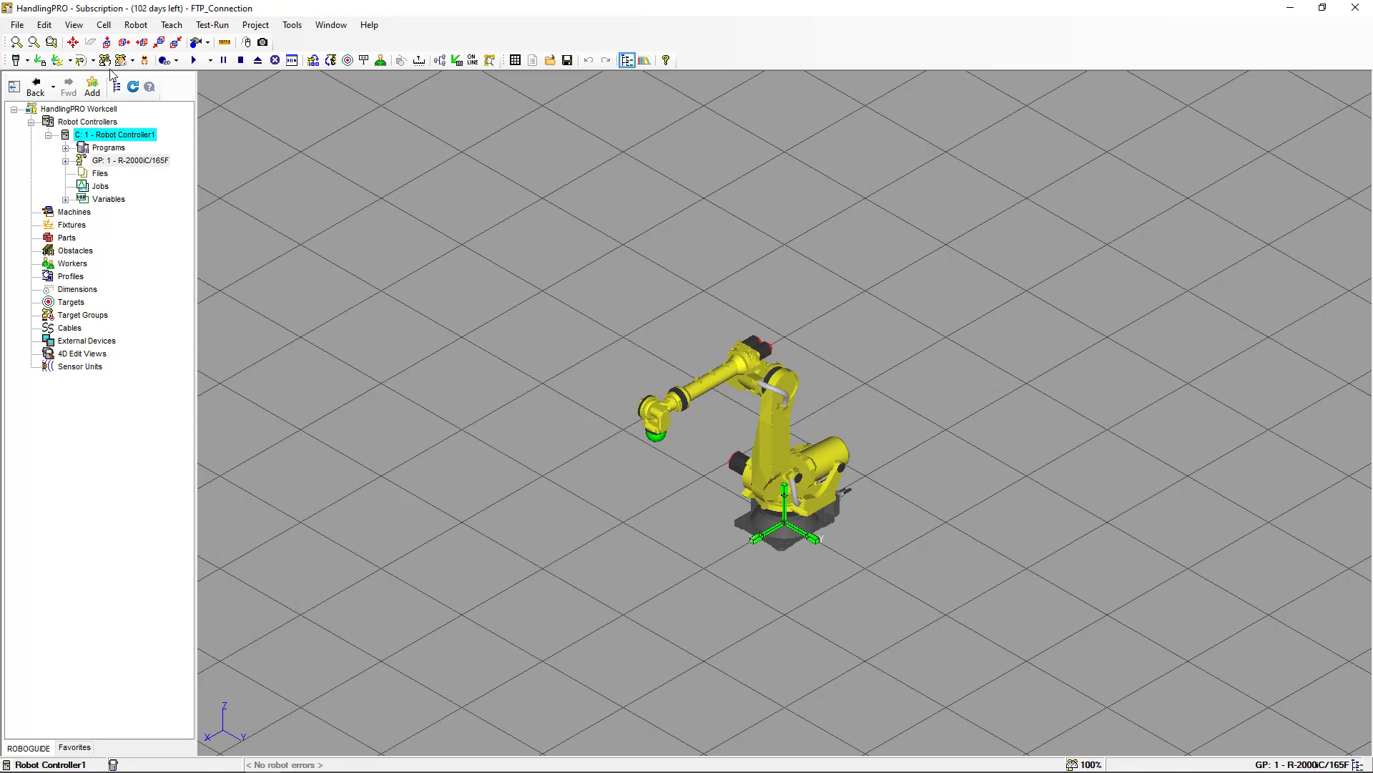
Open the virtual teach pendant and leave the guided setup for the home screen.
click(16, 61)
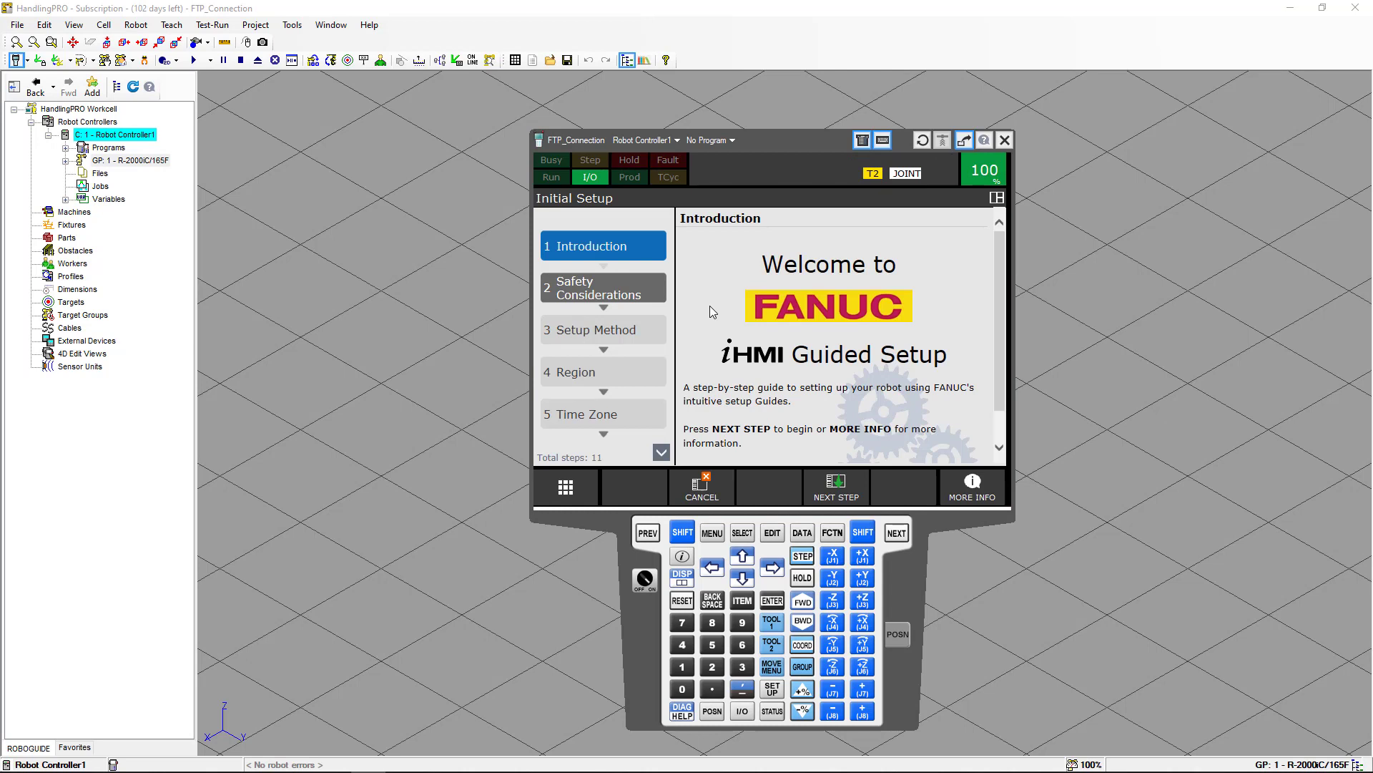
click(691, 534)
click(682, 577)
click(729, 260)
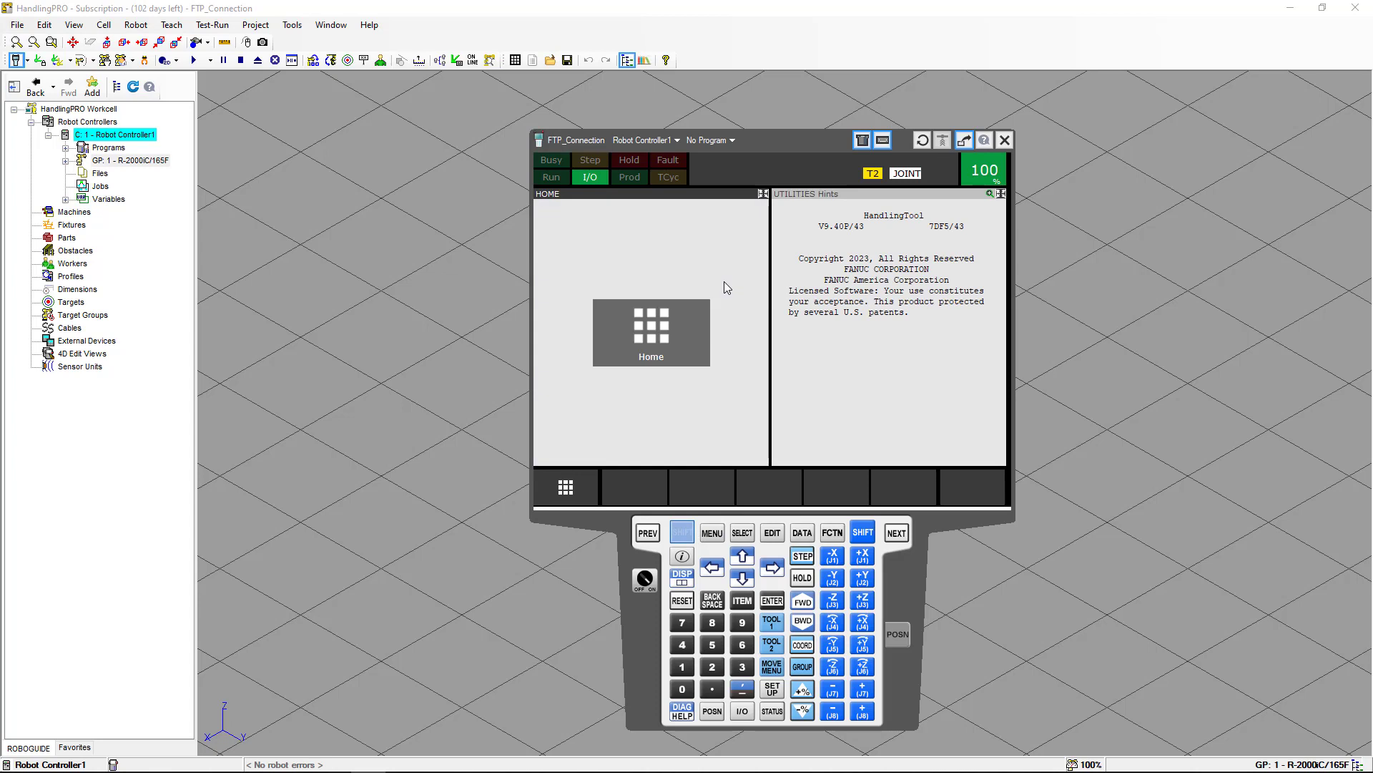
Open the File screen from the teach pendant's main menu.
click(682, 525)
click(712, 533)
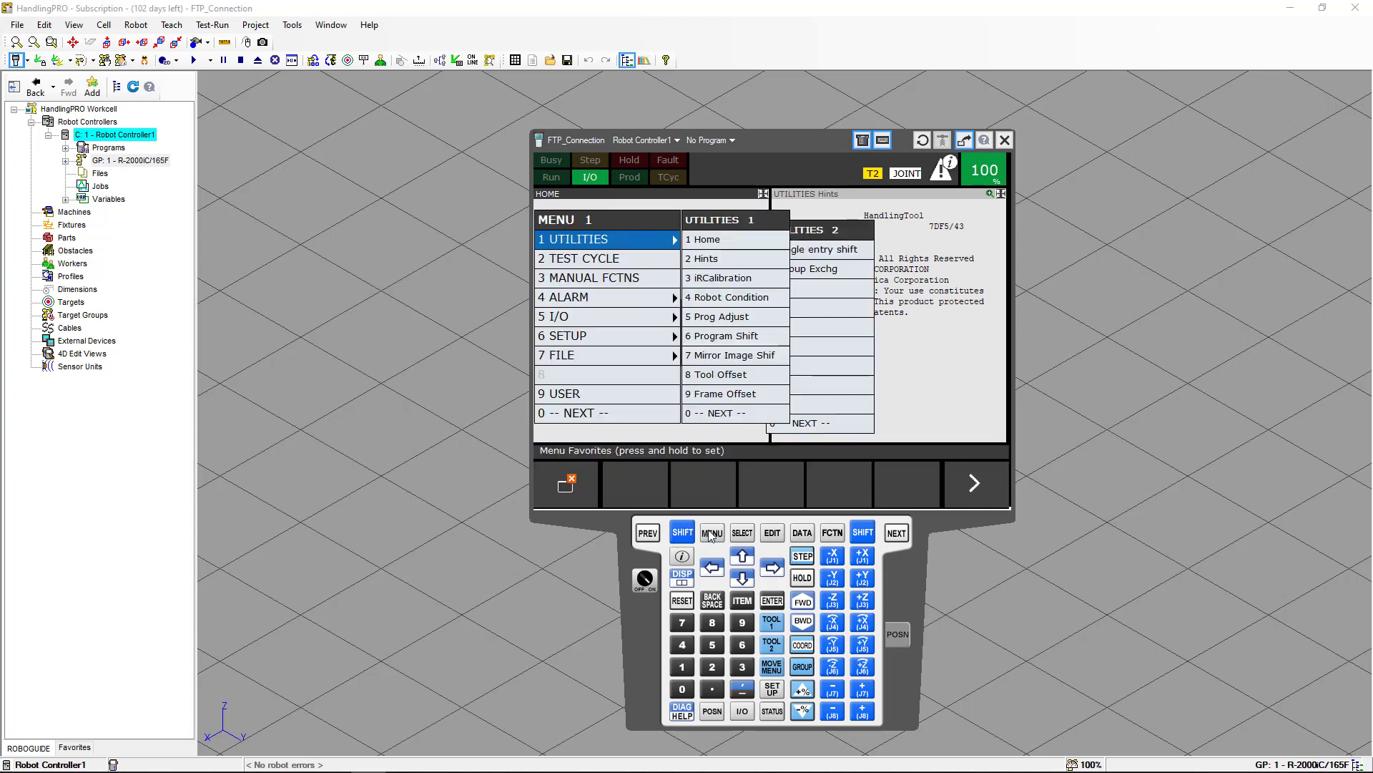
click(616, 358)
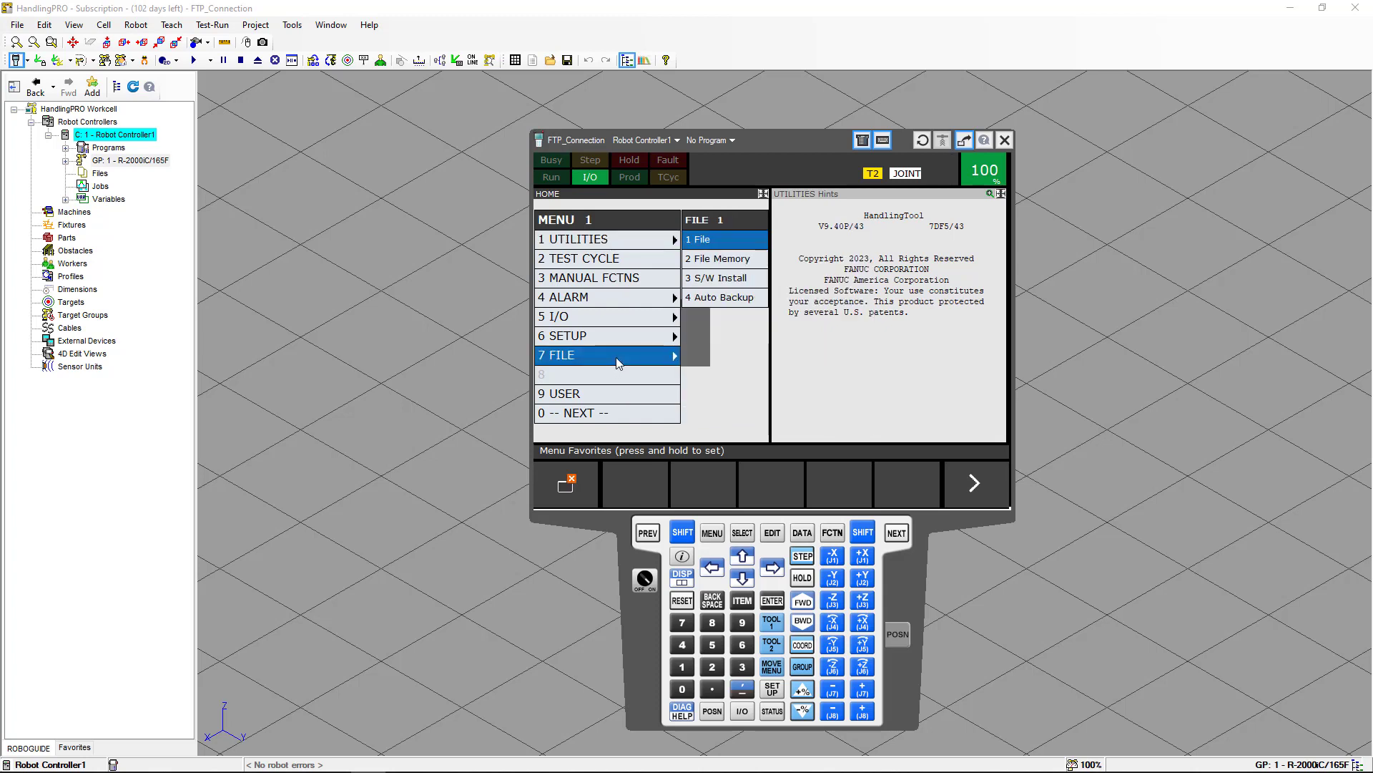
click(716, 244)
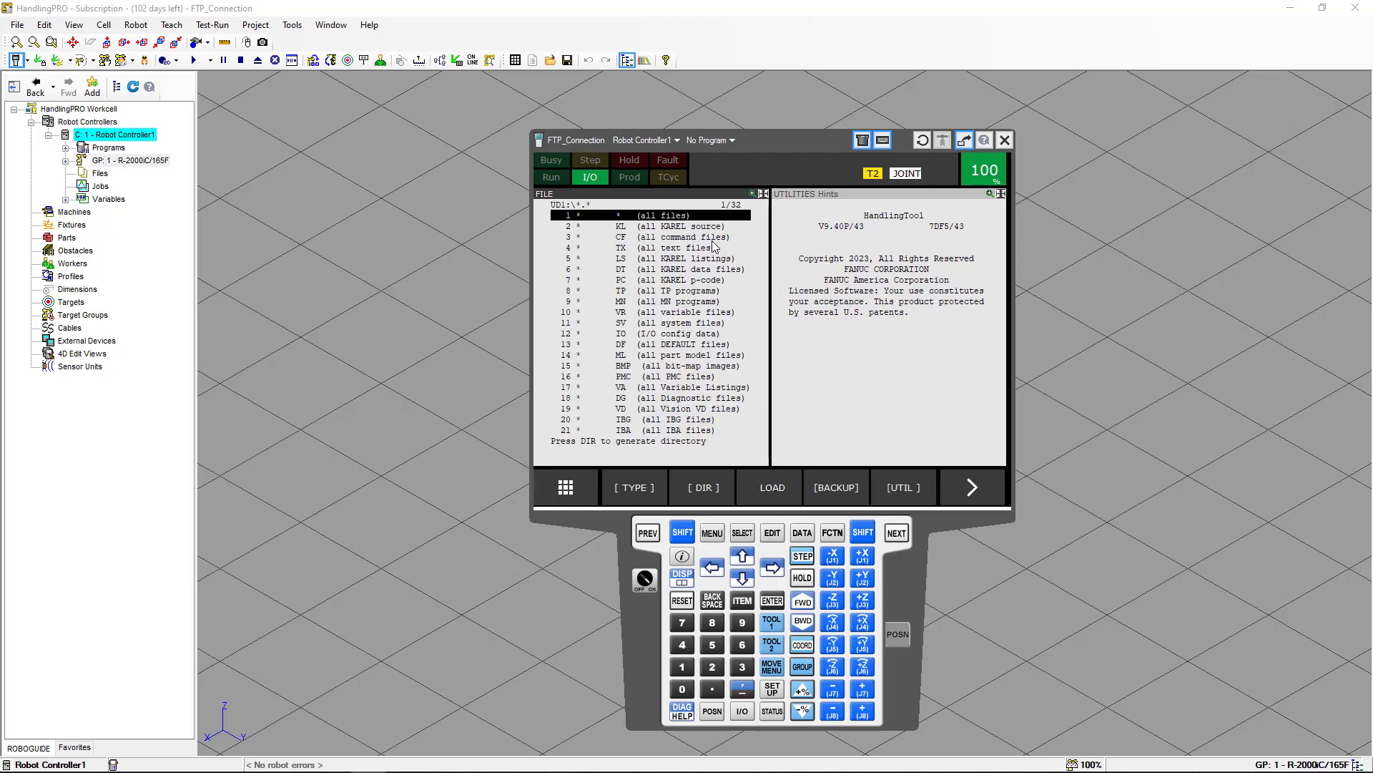
Set the file device to USB on TP (UT1:).
click(909, 489)
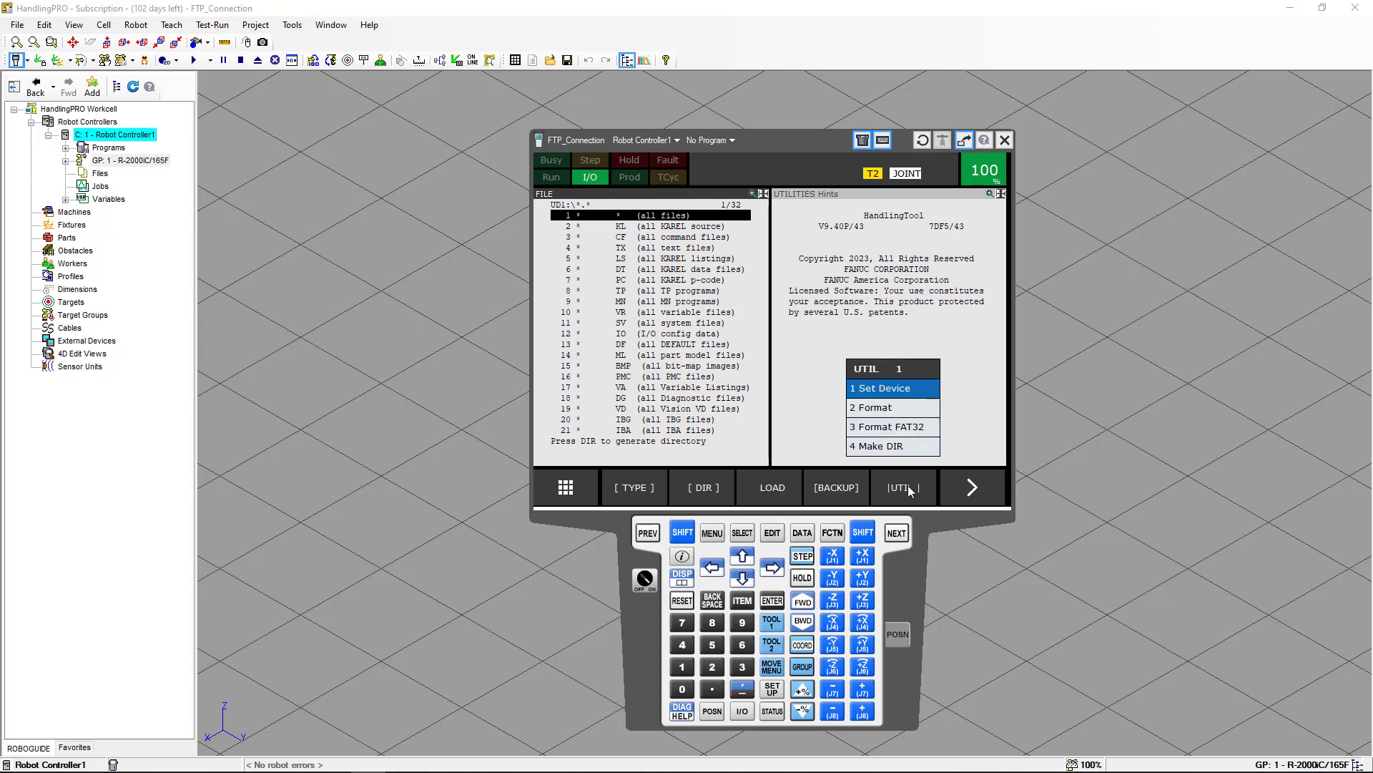
click(908, 393)
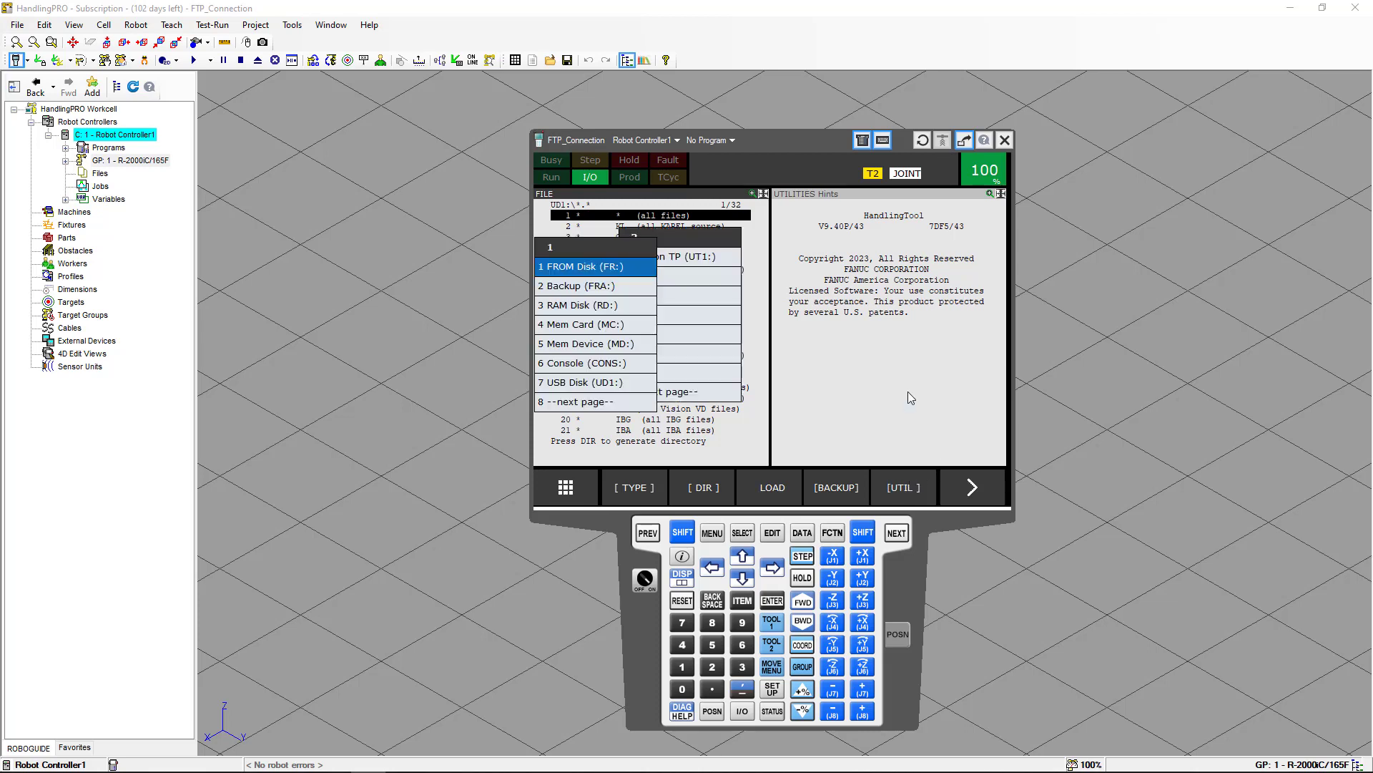
click(616, 402)
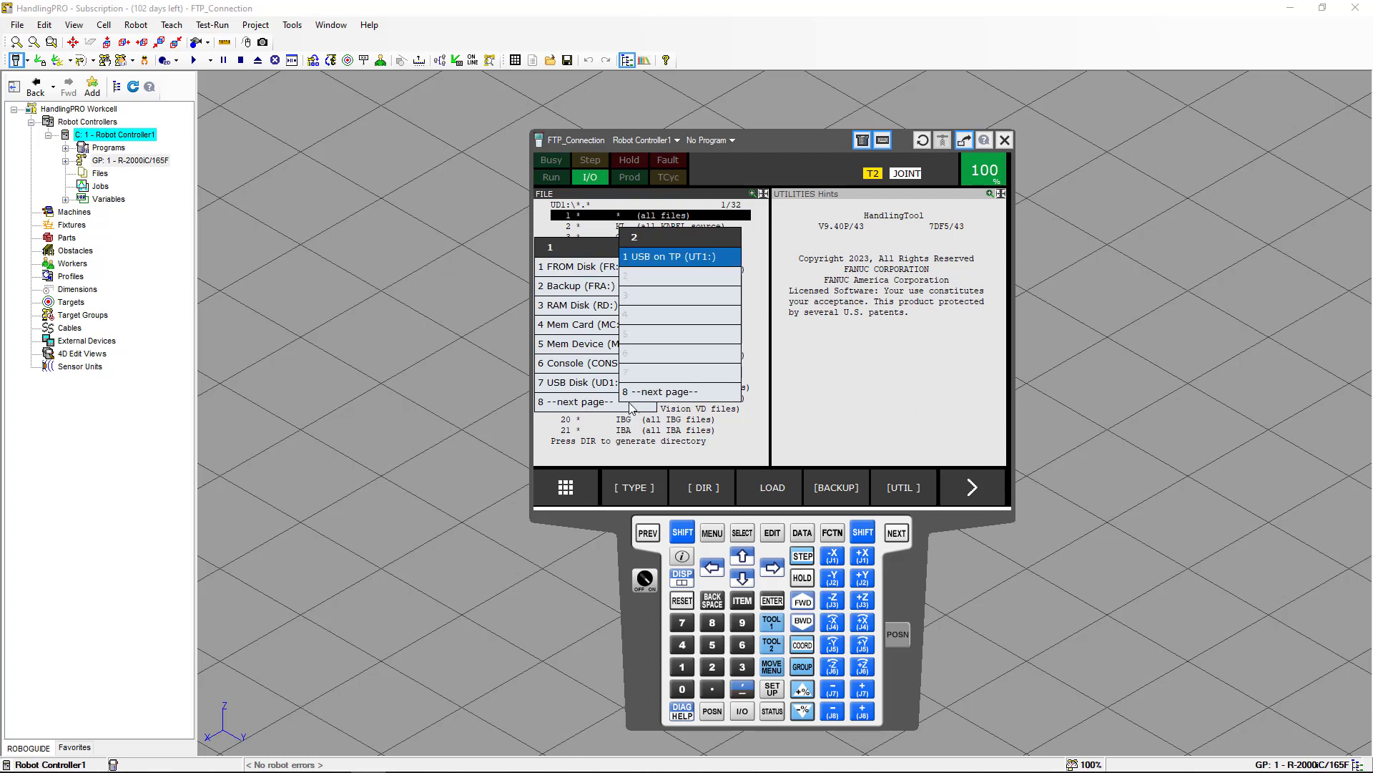
click(673, 259)
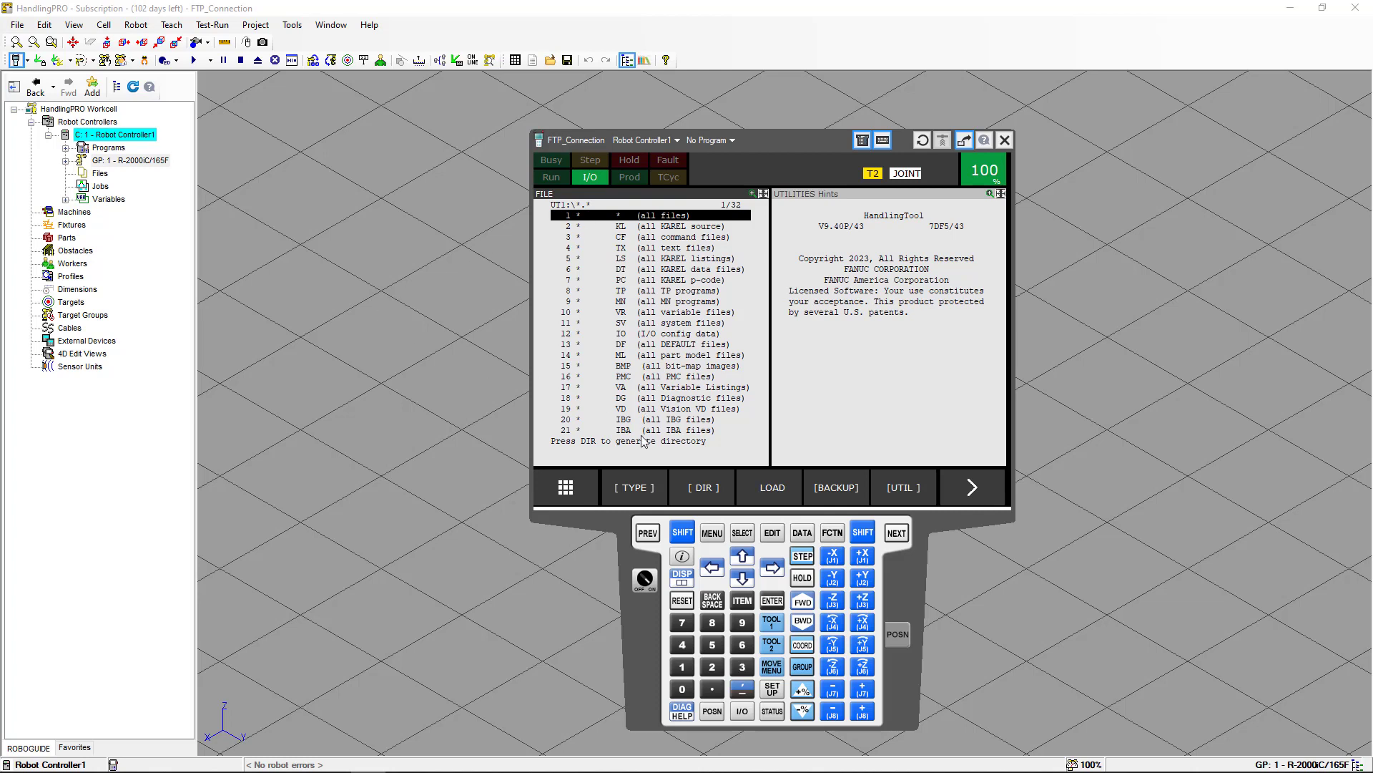
Make a new directory named BACKUP on the UT1 device using the software keyboard.
click(899, 489)
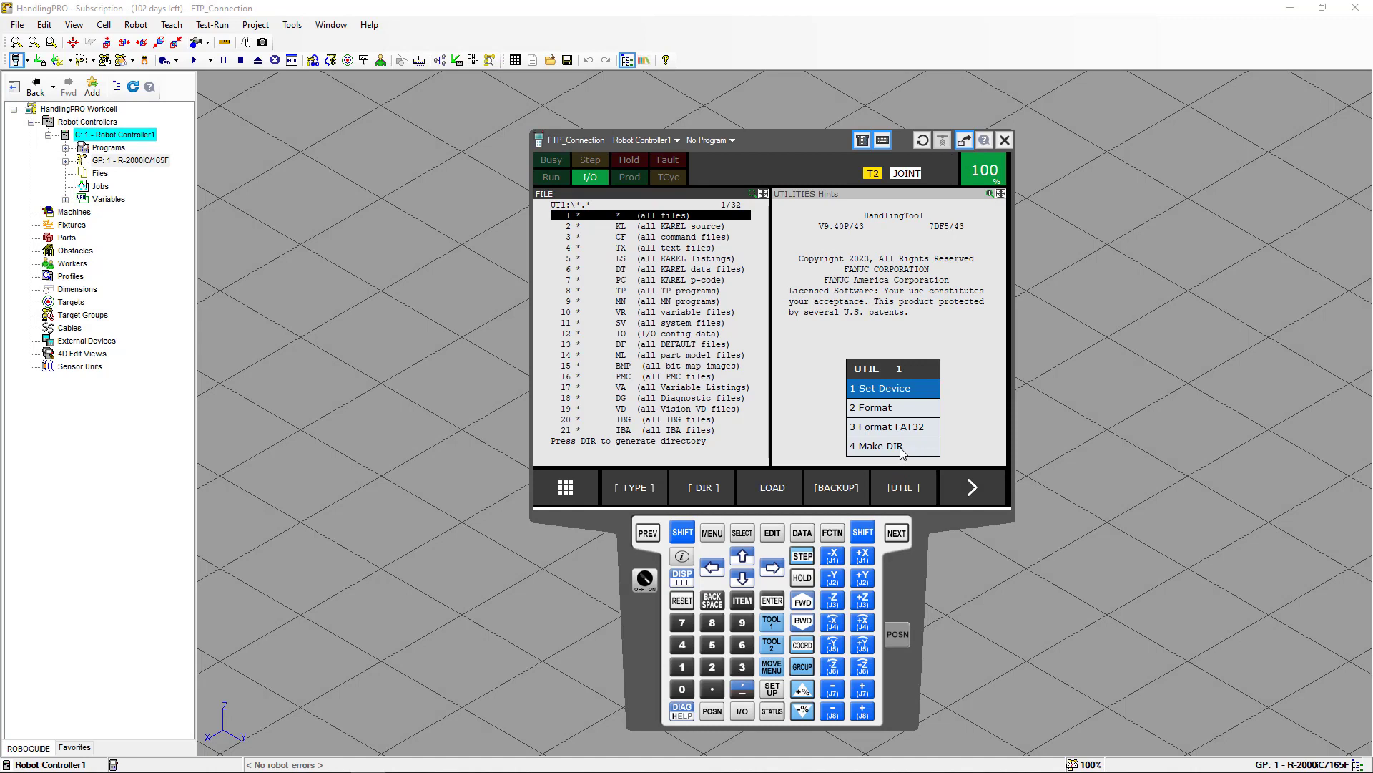
click(881, 447)
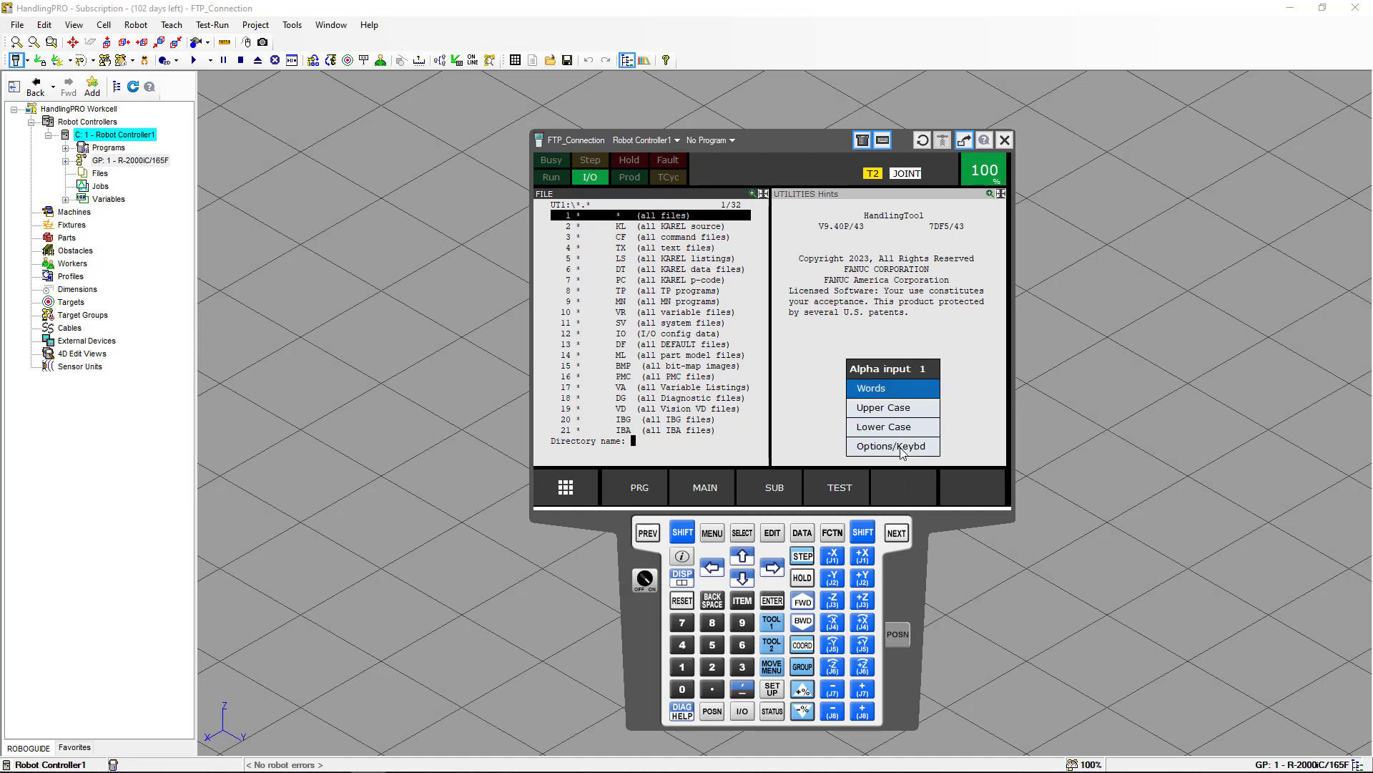
click(901, 448)
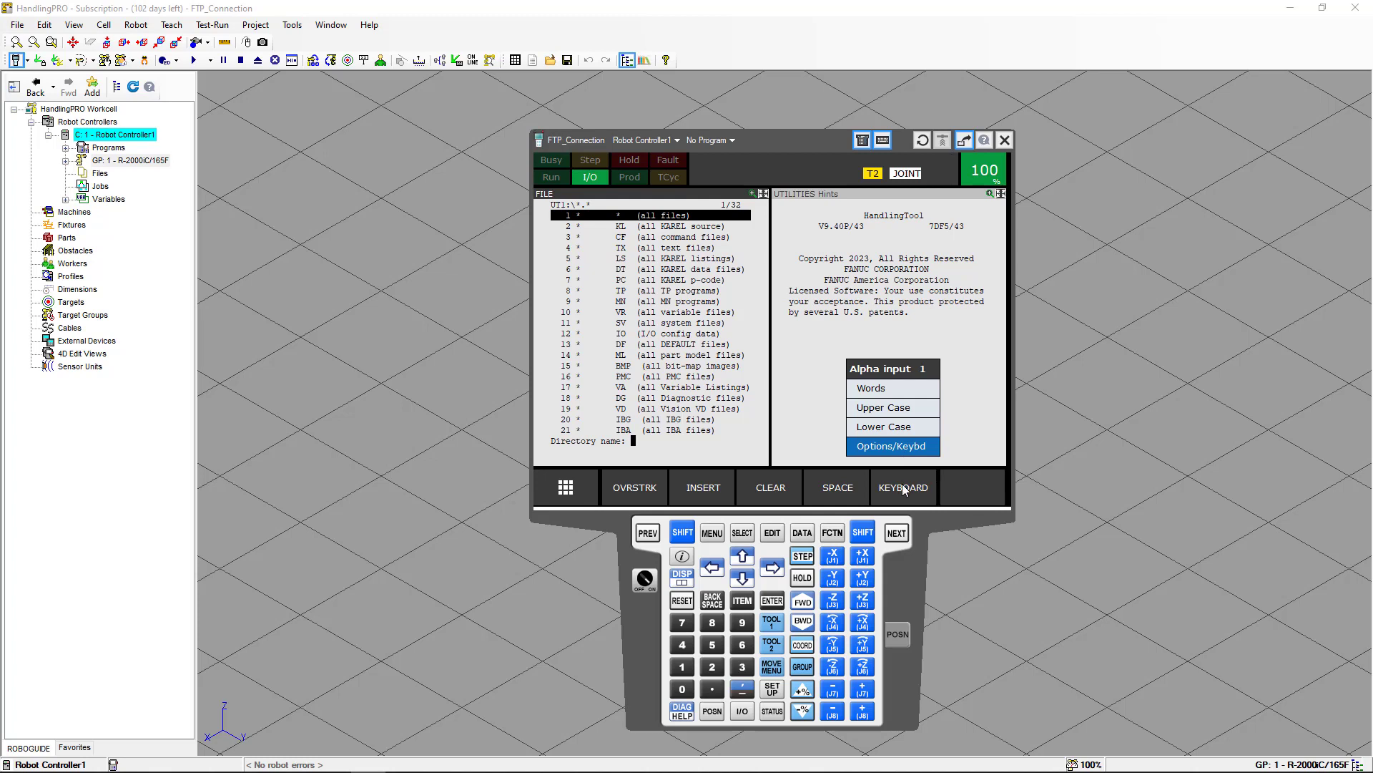
click(903, 487)
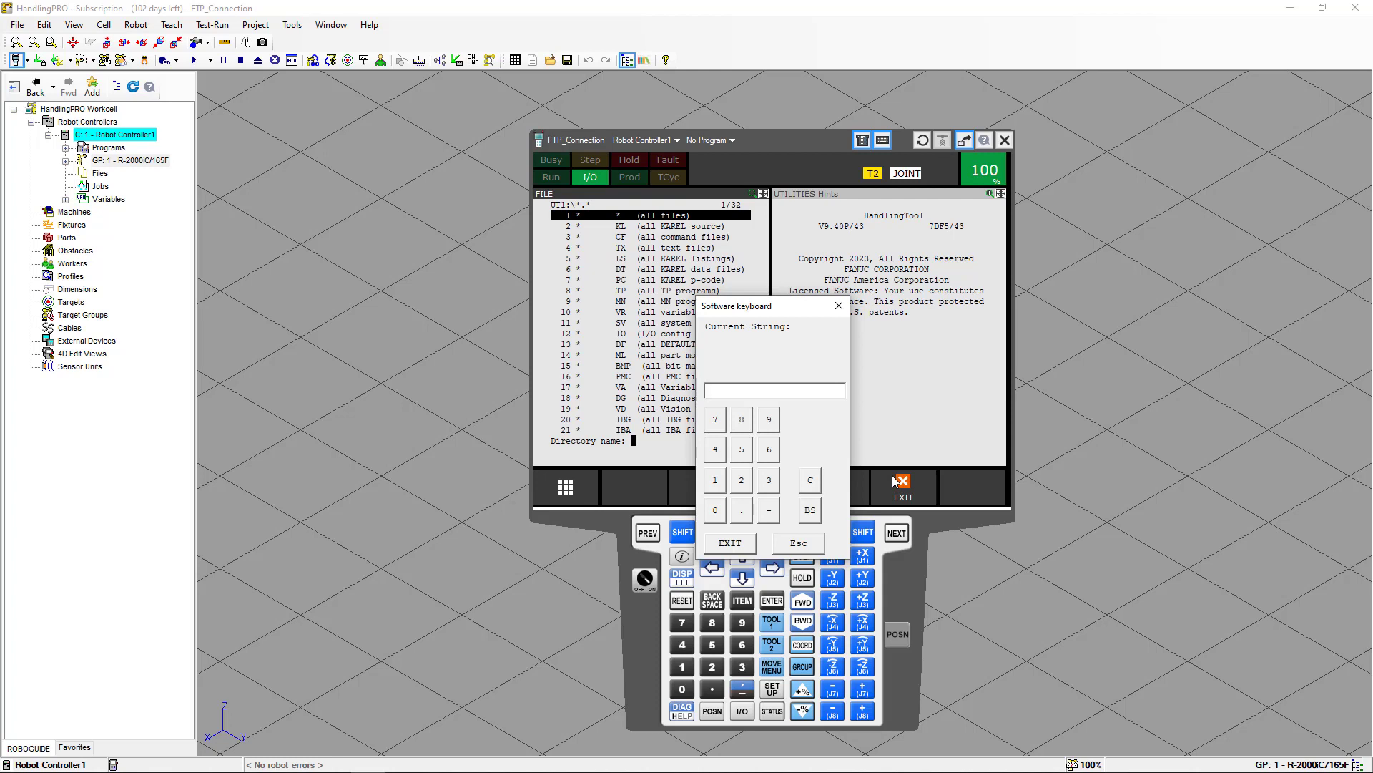
text(BACKUP)
click(746, 551)
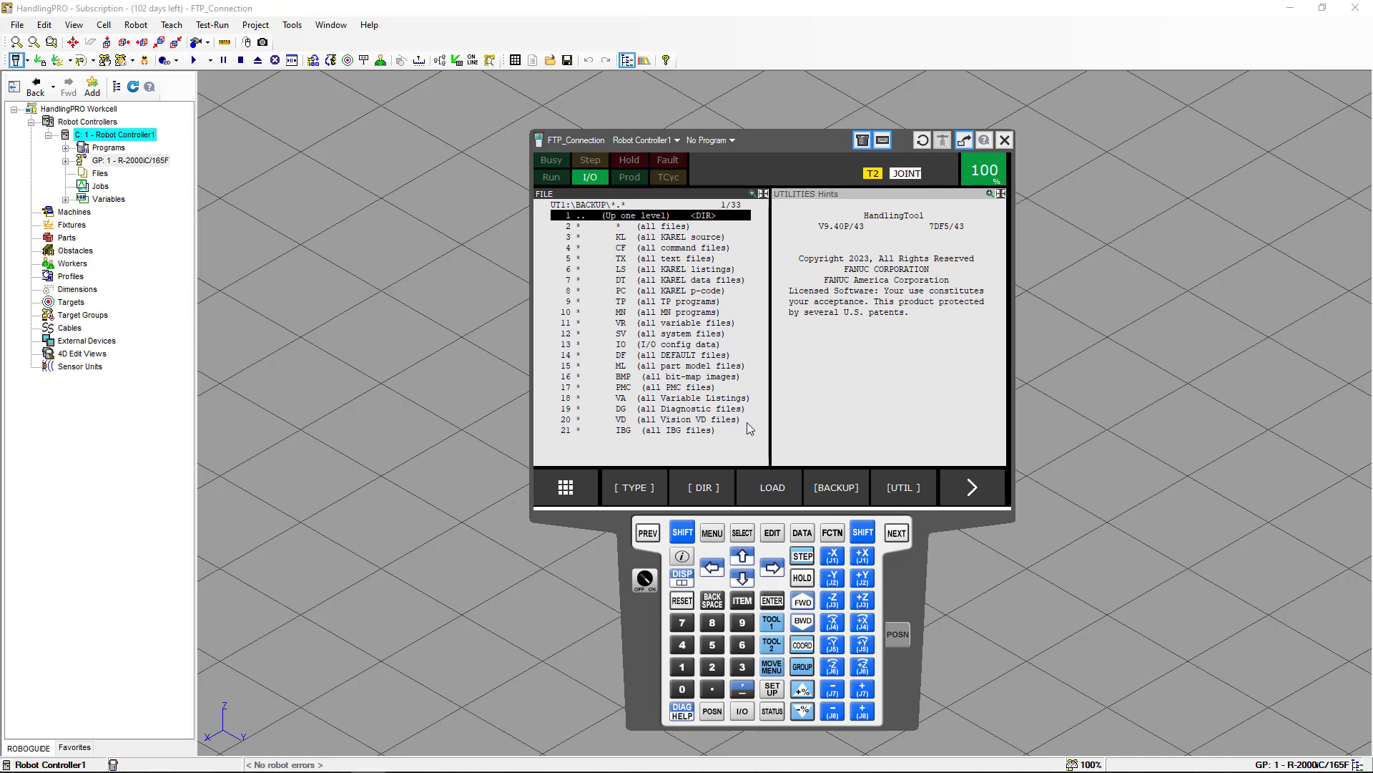
Back up all of the above files into UT1:\BACKUP, confirming the overwrite.
click(826, 487)
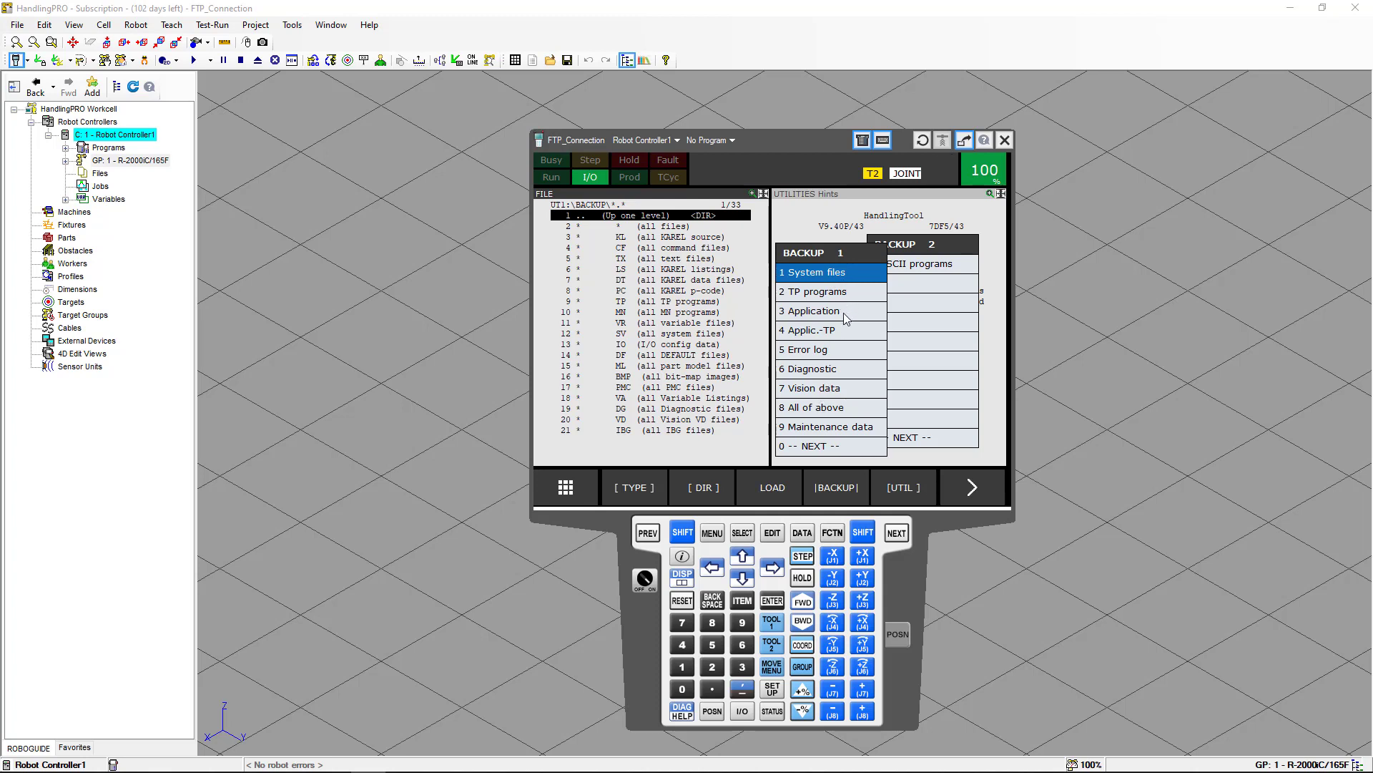
click(827, 408)
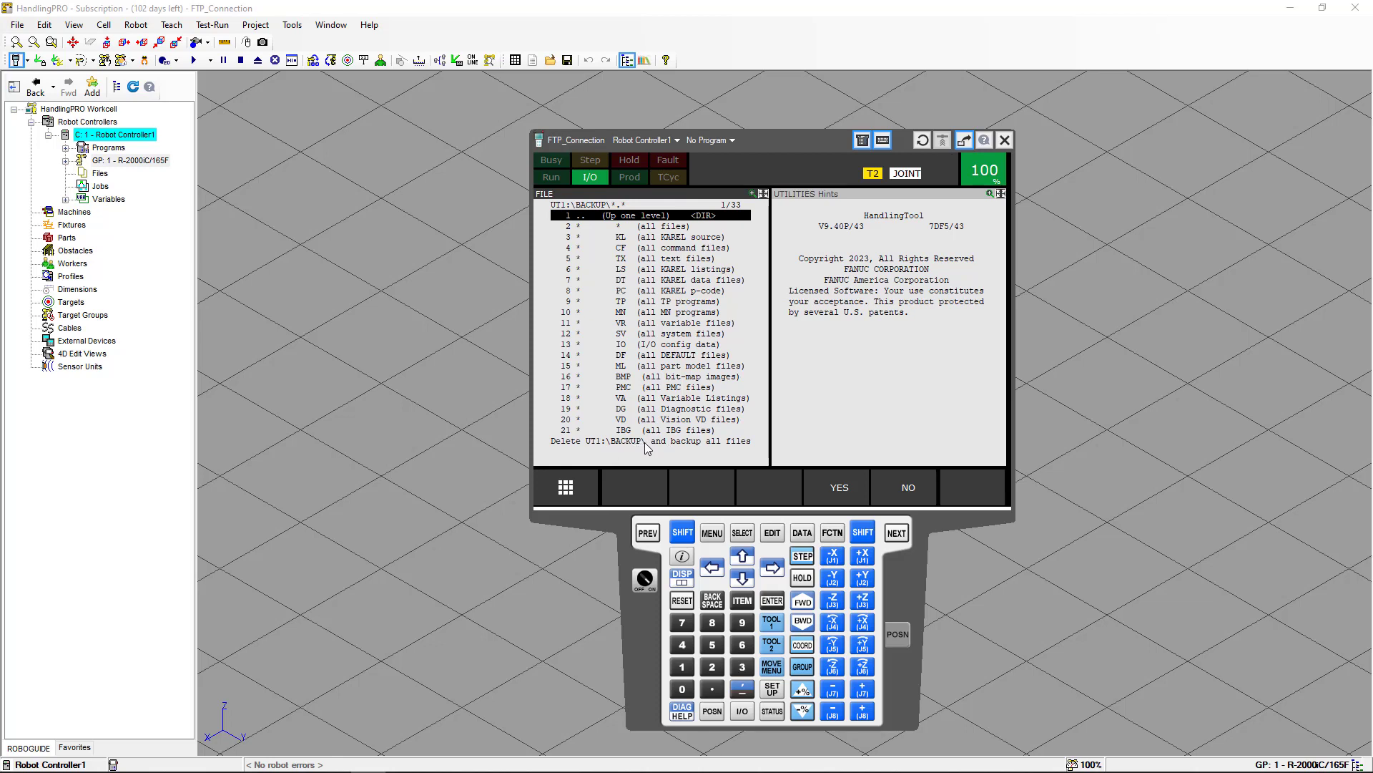
click(823, 483)
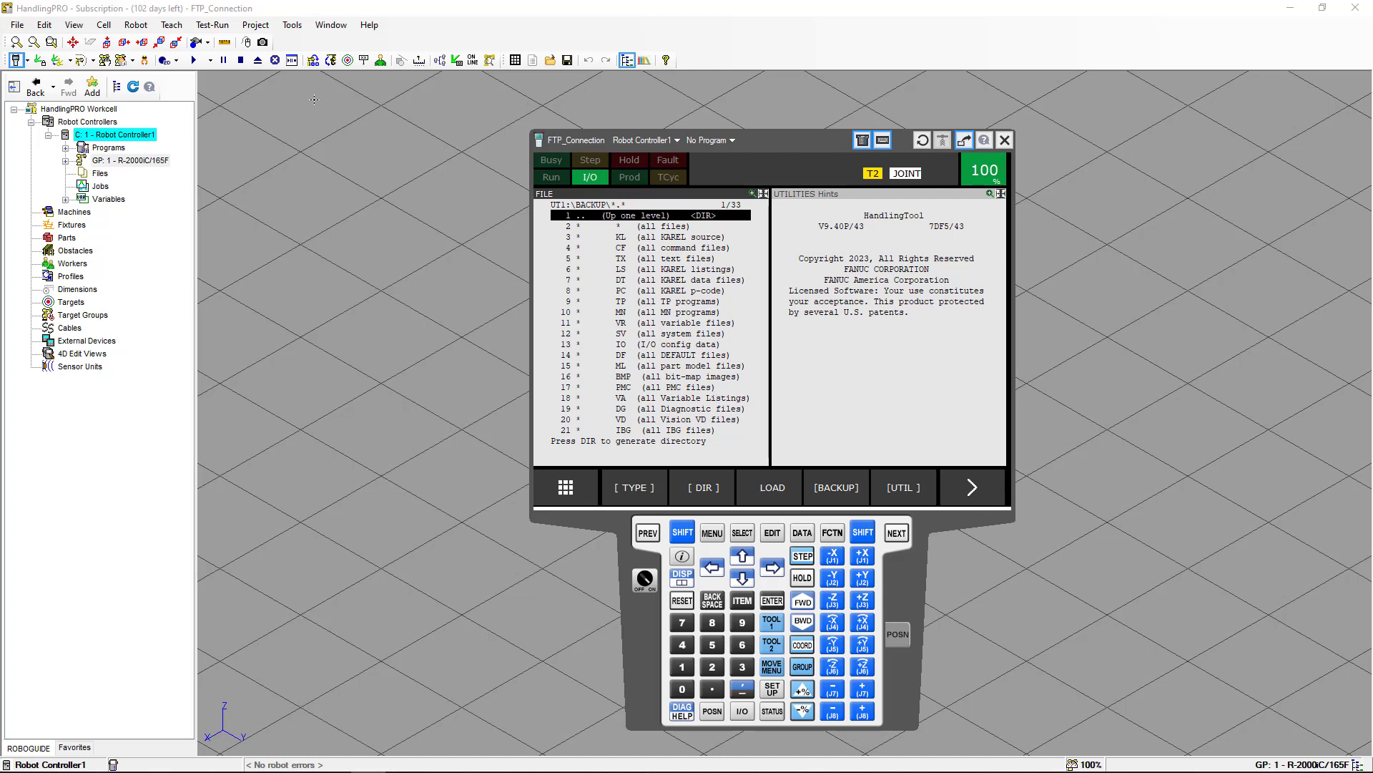
Open the project folder again and minimize the teach pendant window.
click(298, 30)
click(306, 42)
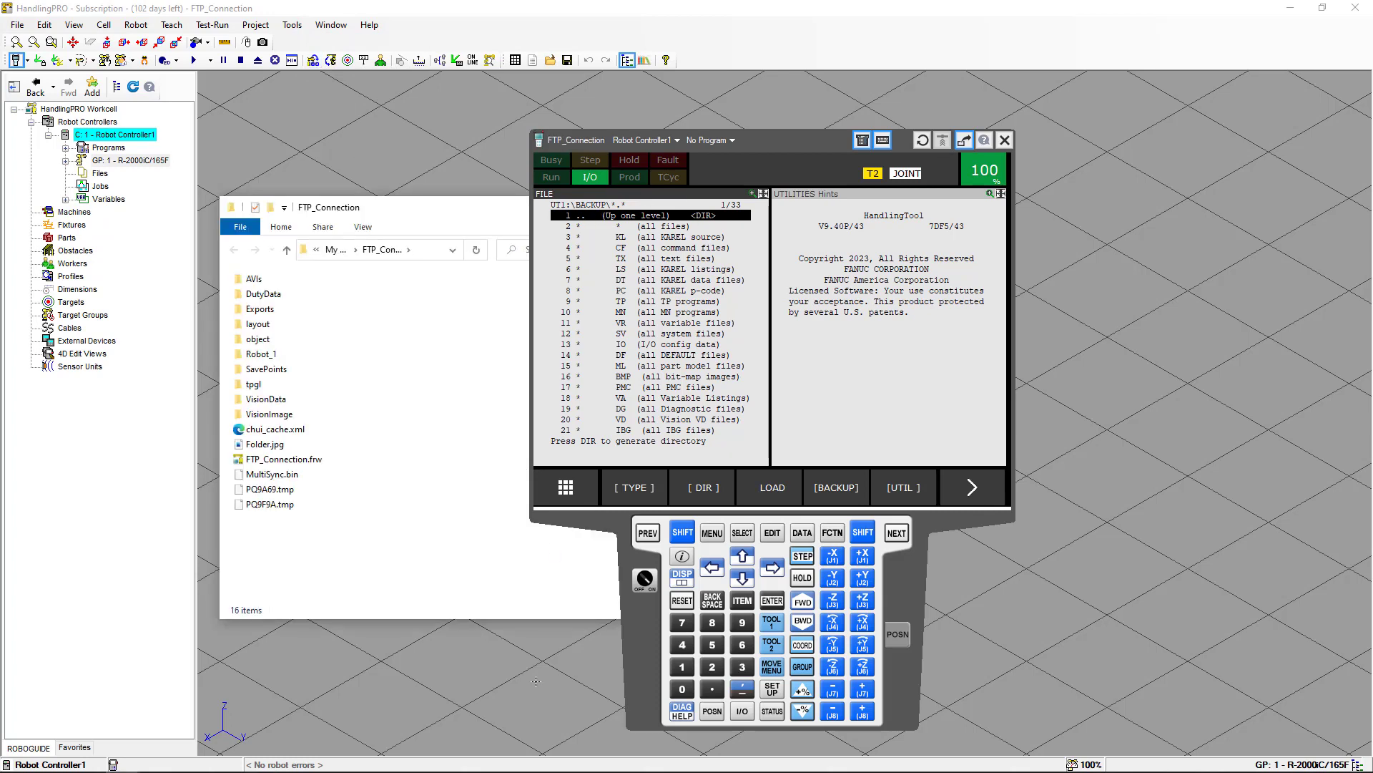
right_click(630, 634)
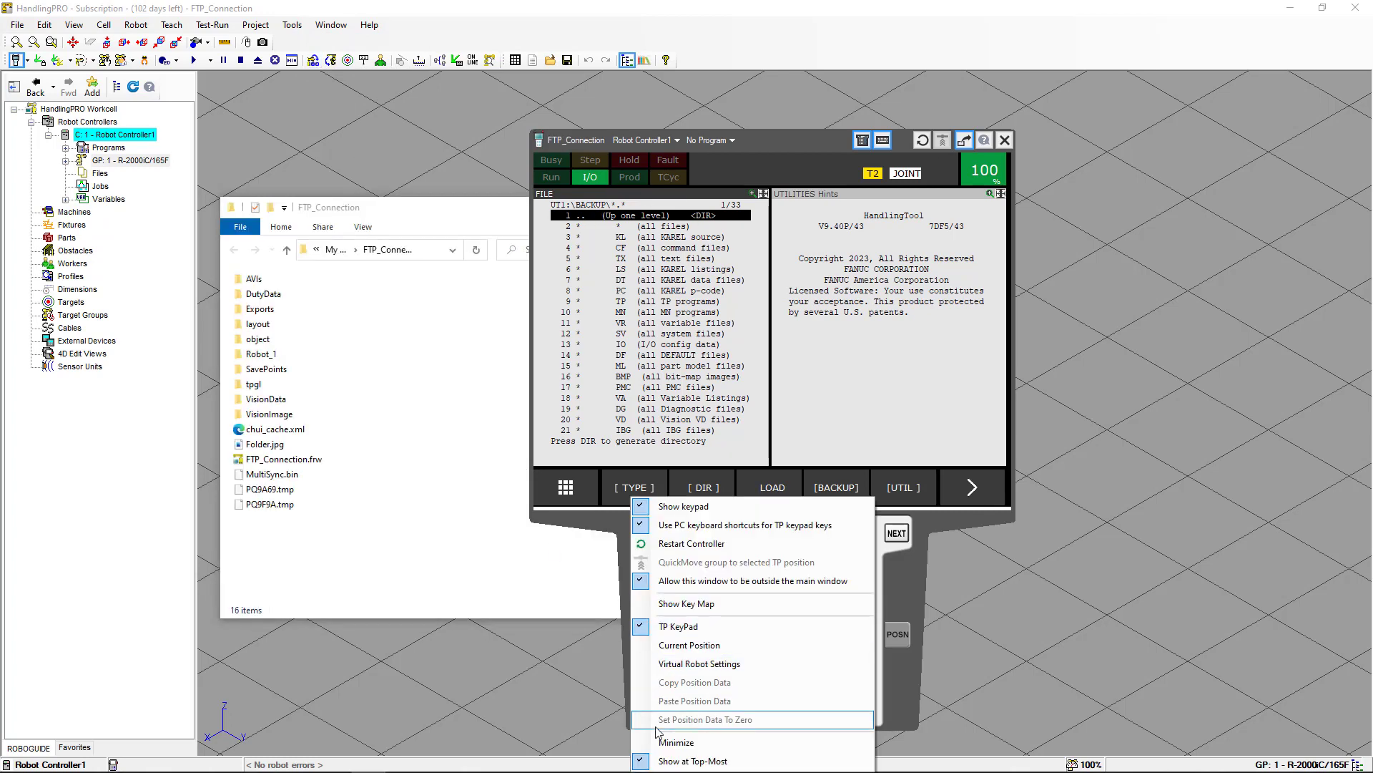
click(673, 741)
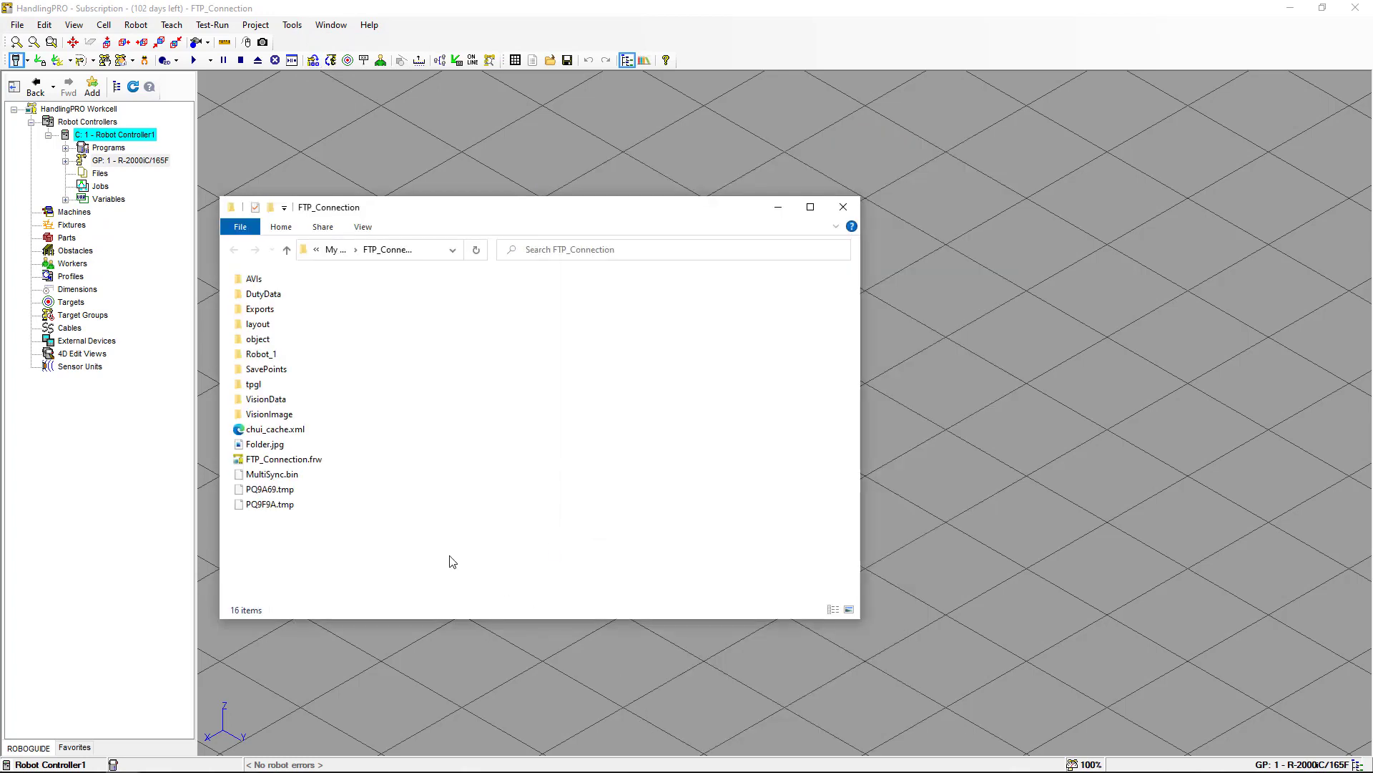
Browse into Robot_1\UT1\BACKUP, switch to list view to examine the backup files, and close the folder.
double_click(261, 355)
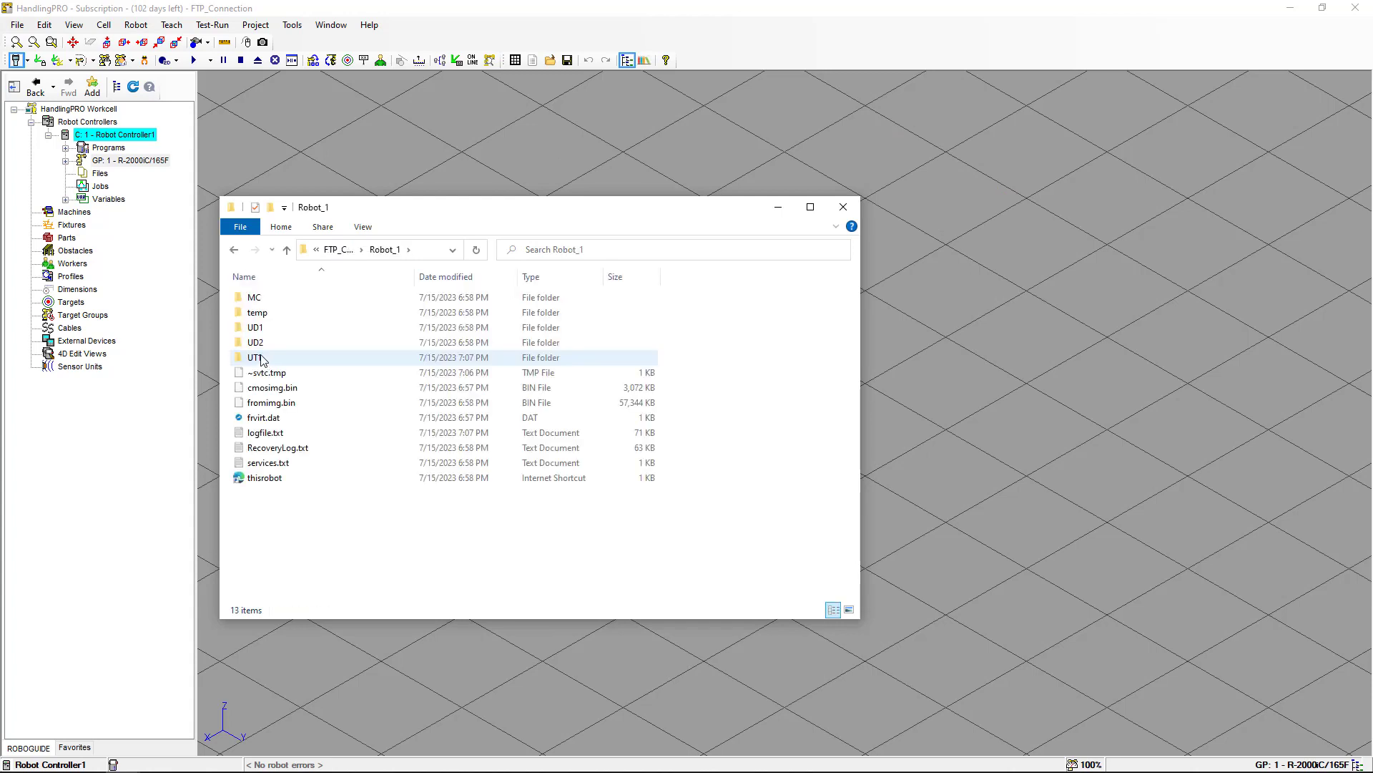
double_click(262, 359)
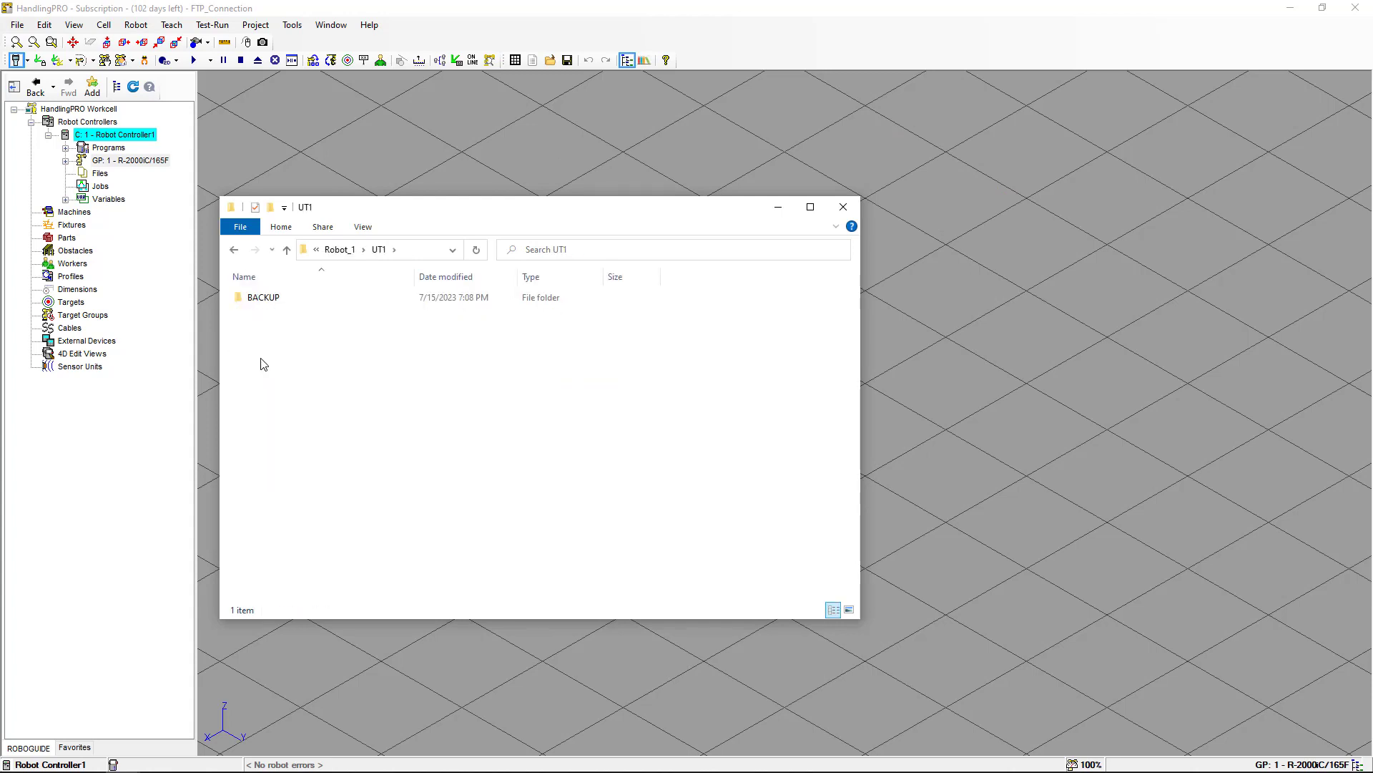
double_click(270, 300)
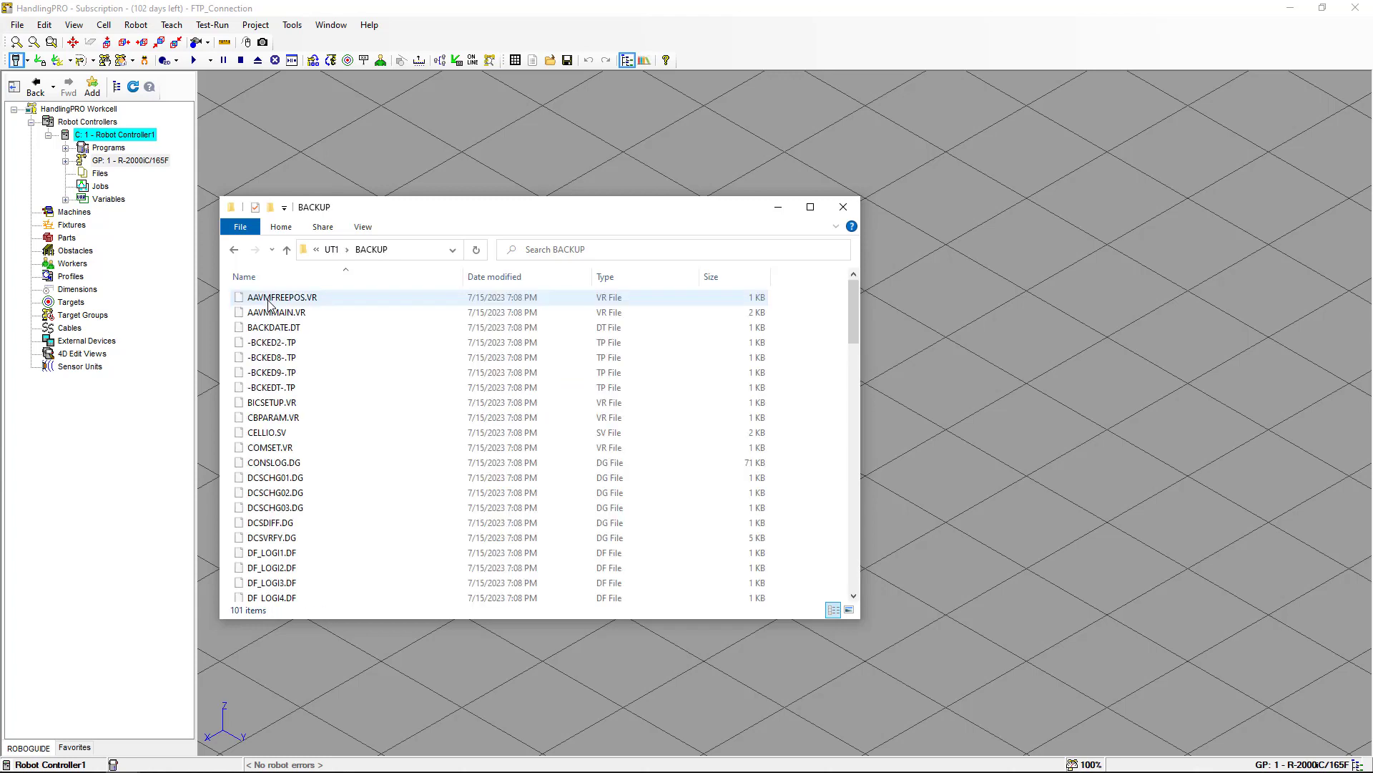
click(363, 226)
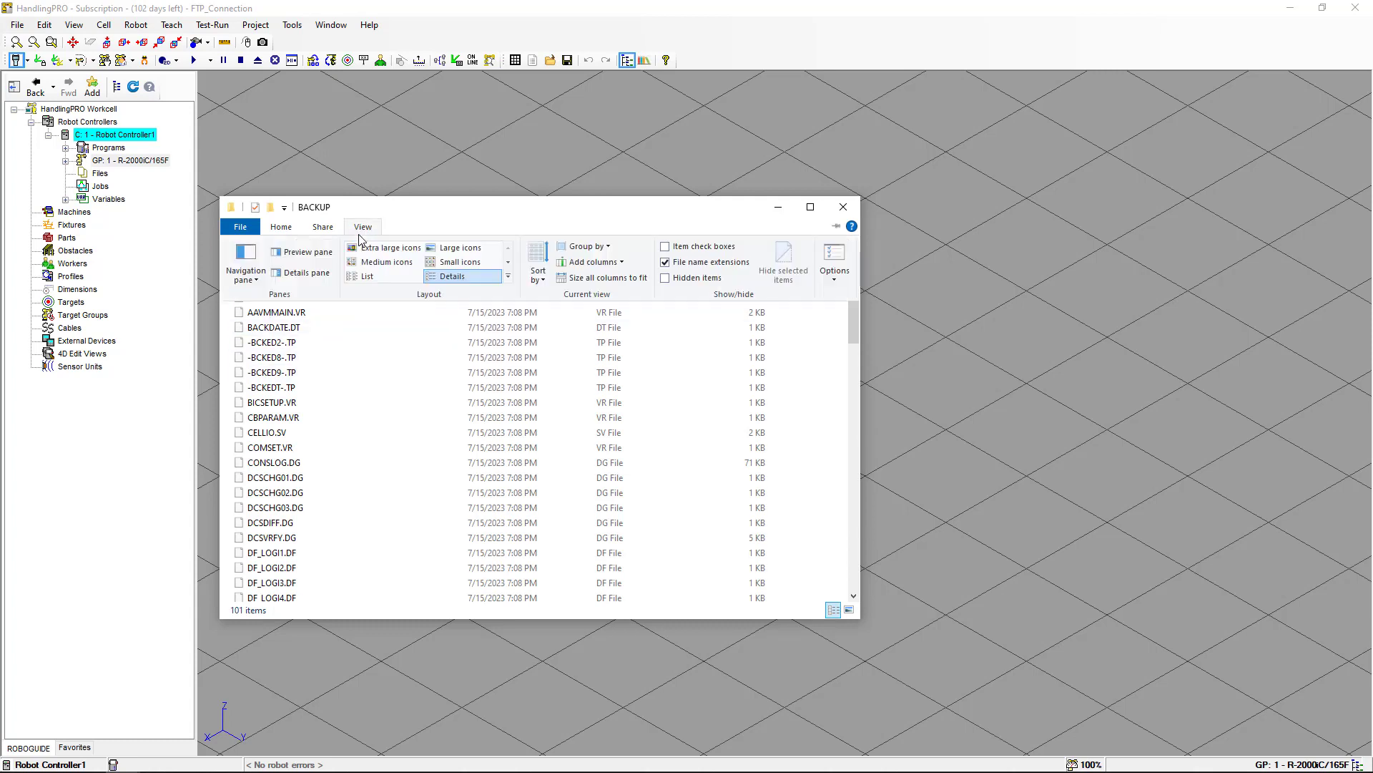
click(375, 275)
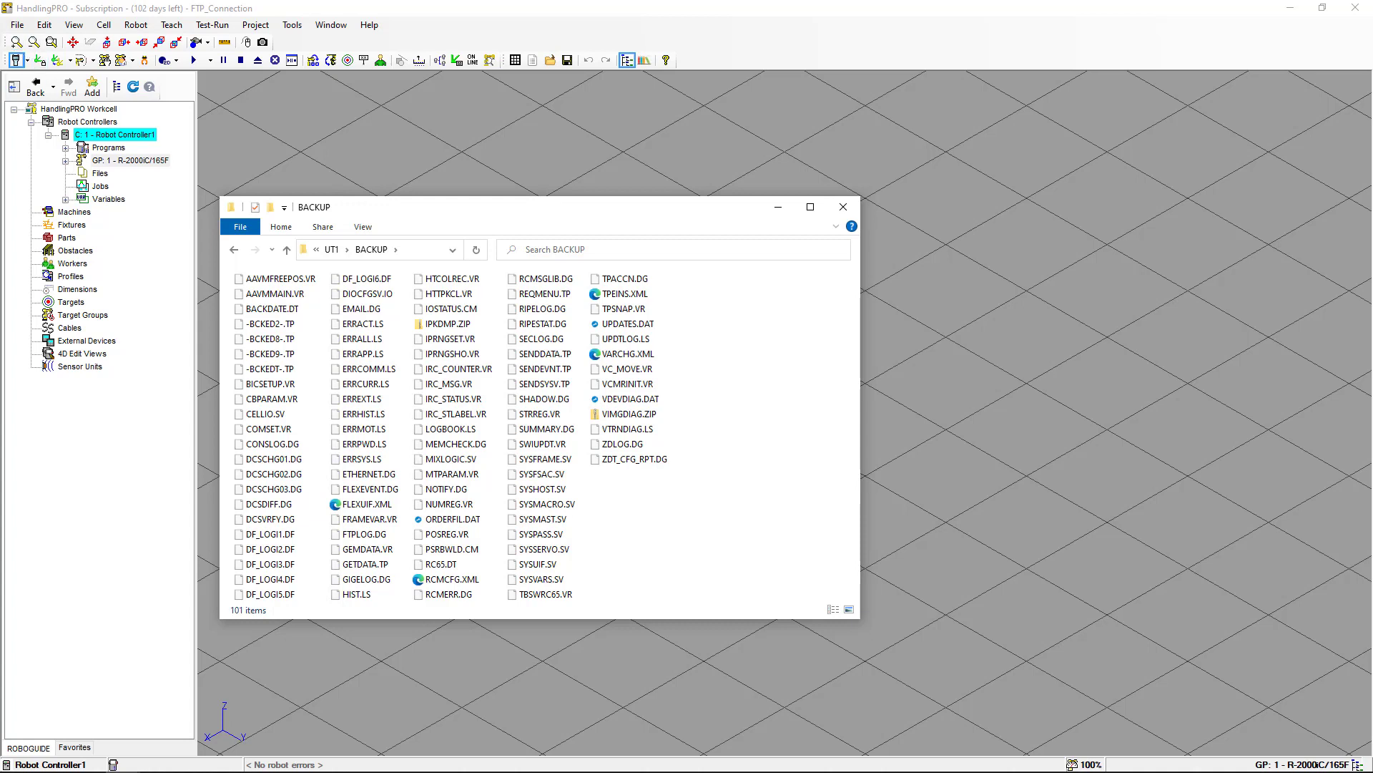
click(843, 207)
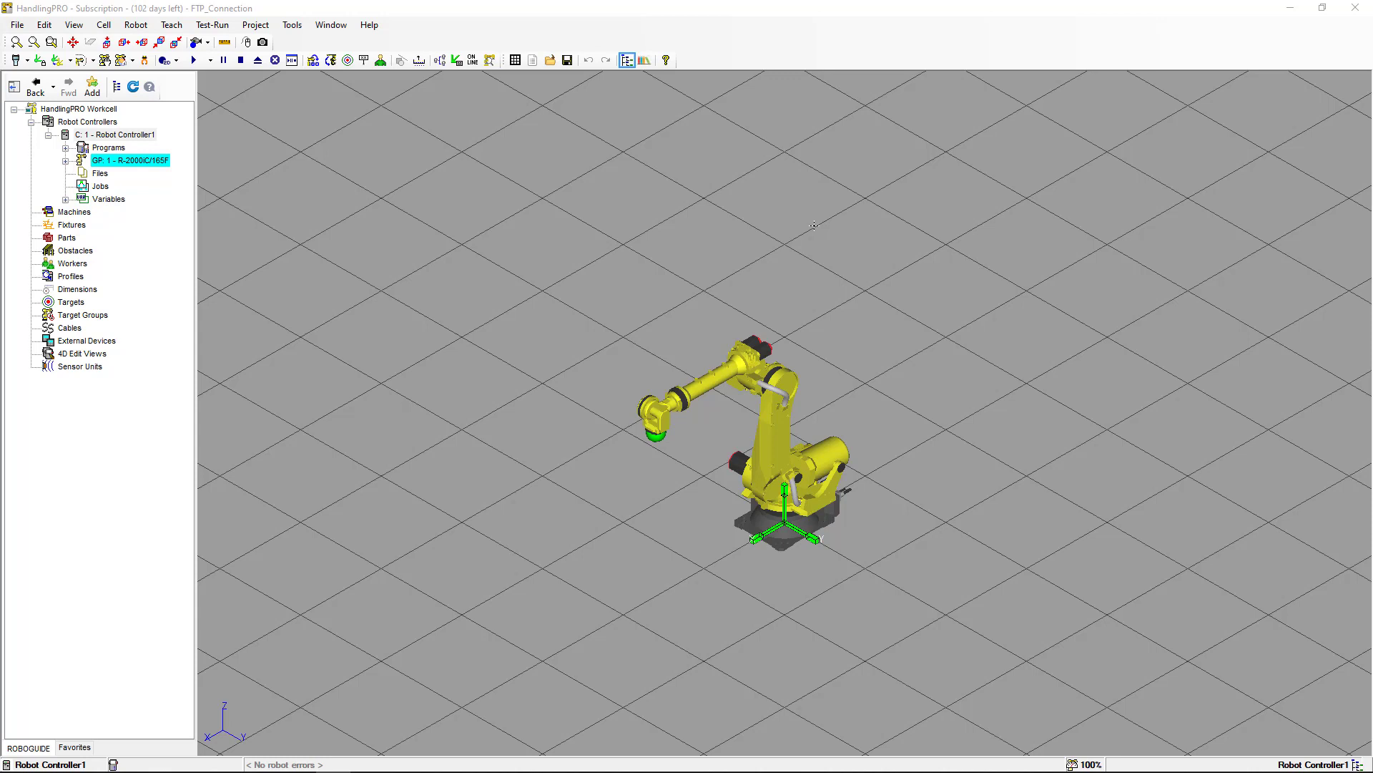
Open Robot Controller1's properties and view its General tab with the device paths.
right_click(123, 140)
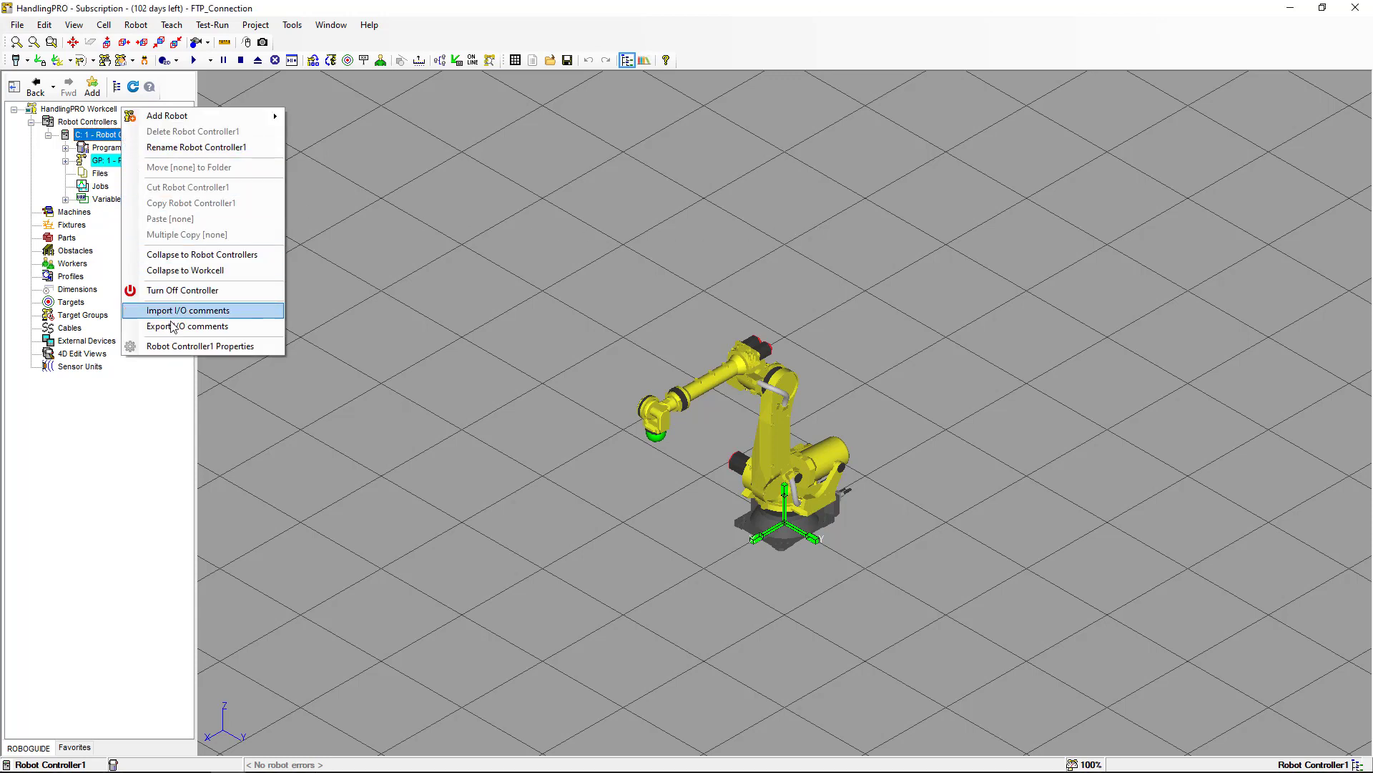
click(187, 348)
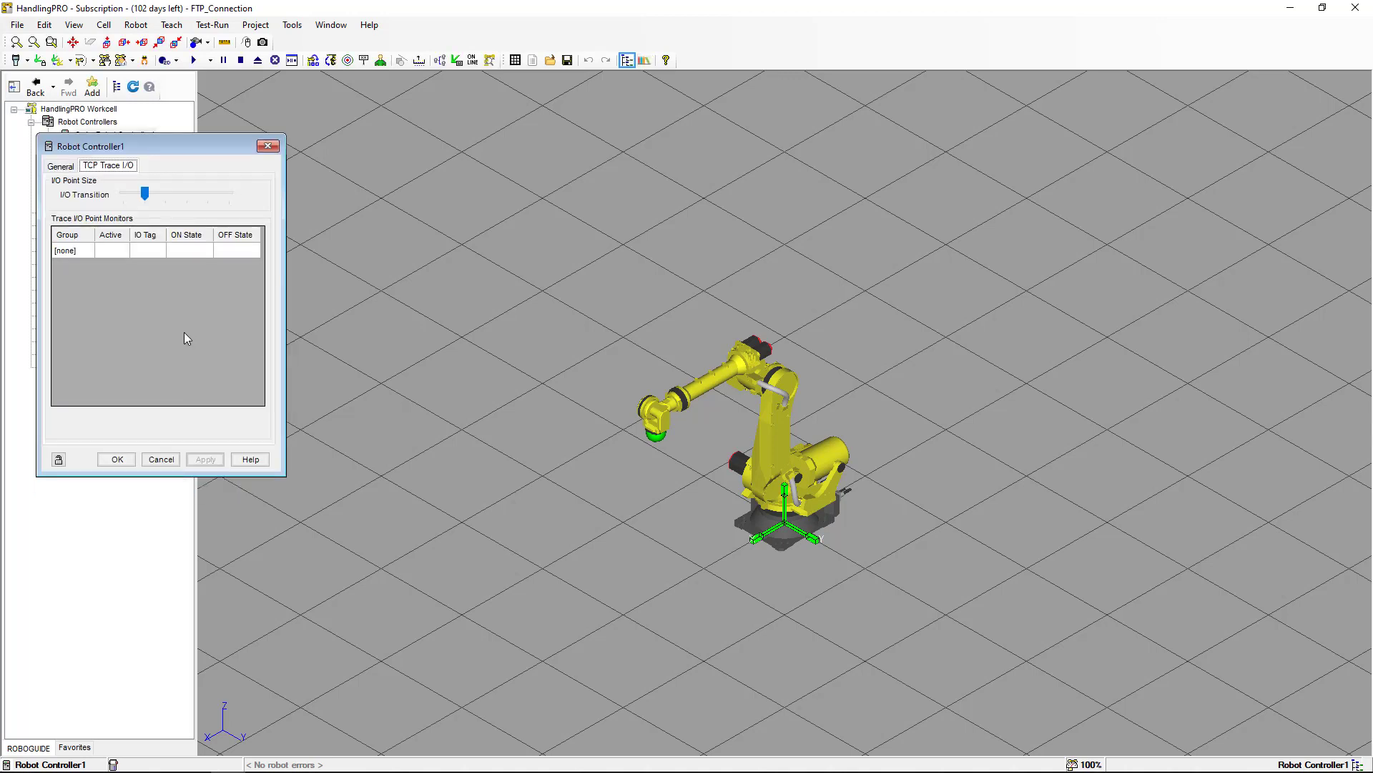
click(61, 167)
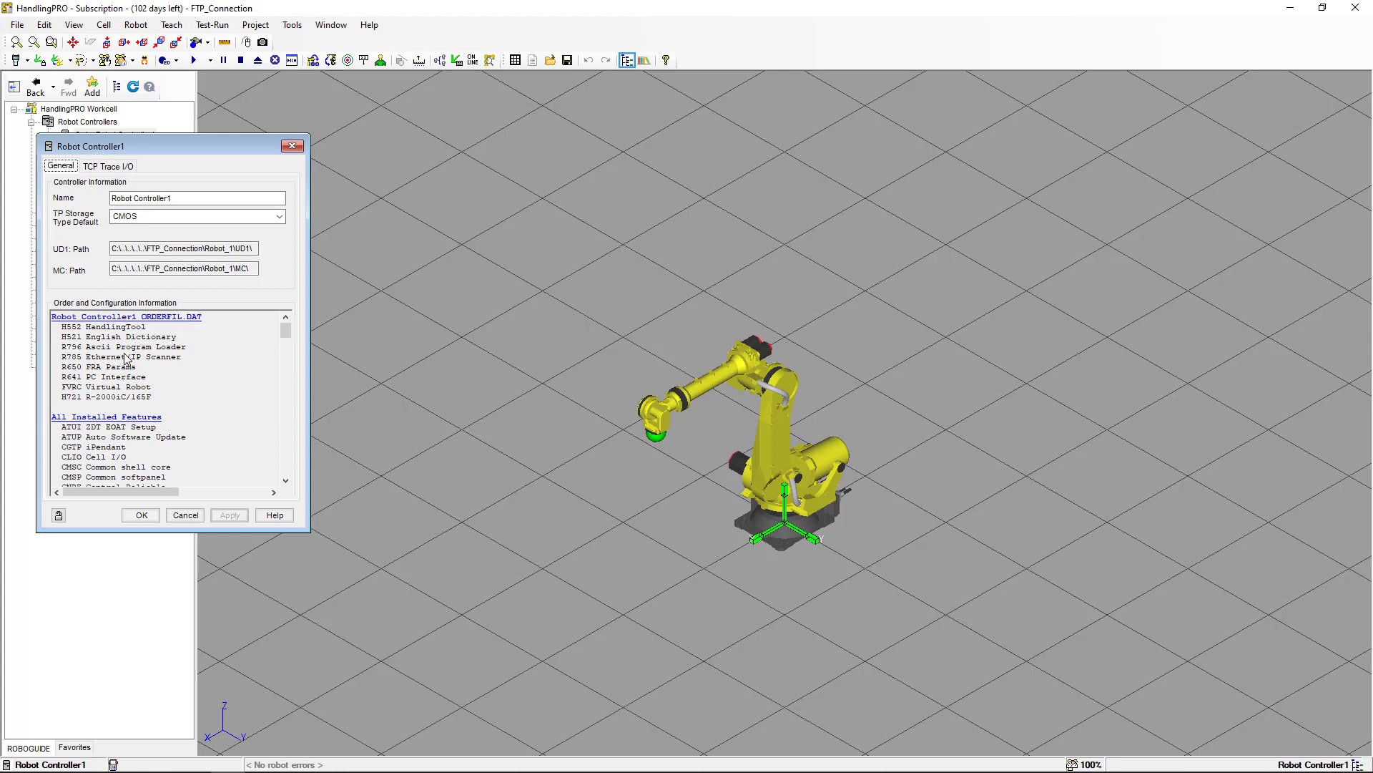
Close the controller properties, open the teach pendant, and examine the TCP/IP detailed setup under Setup Host Comm.
click(152, 518)
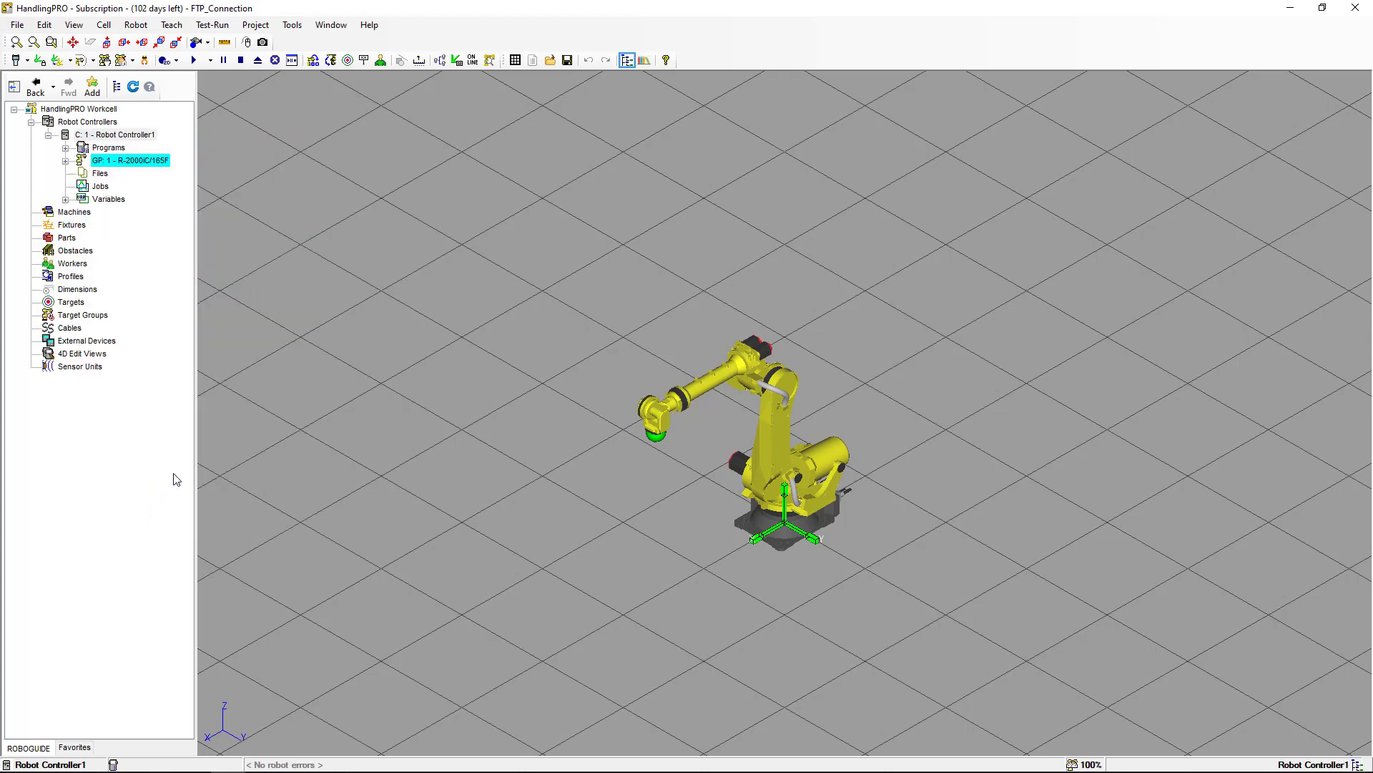
click(16, 61)
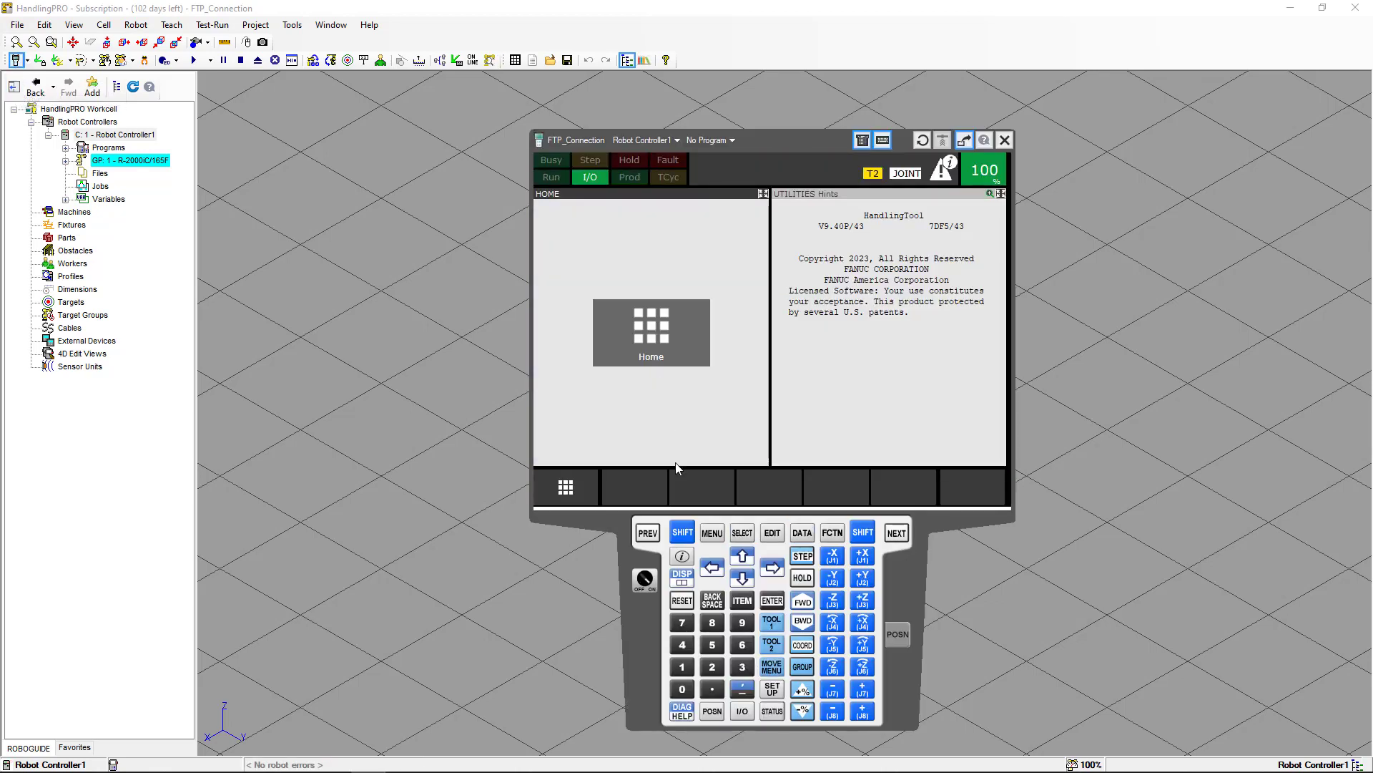
click(712, 535)
click(643, 337)
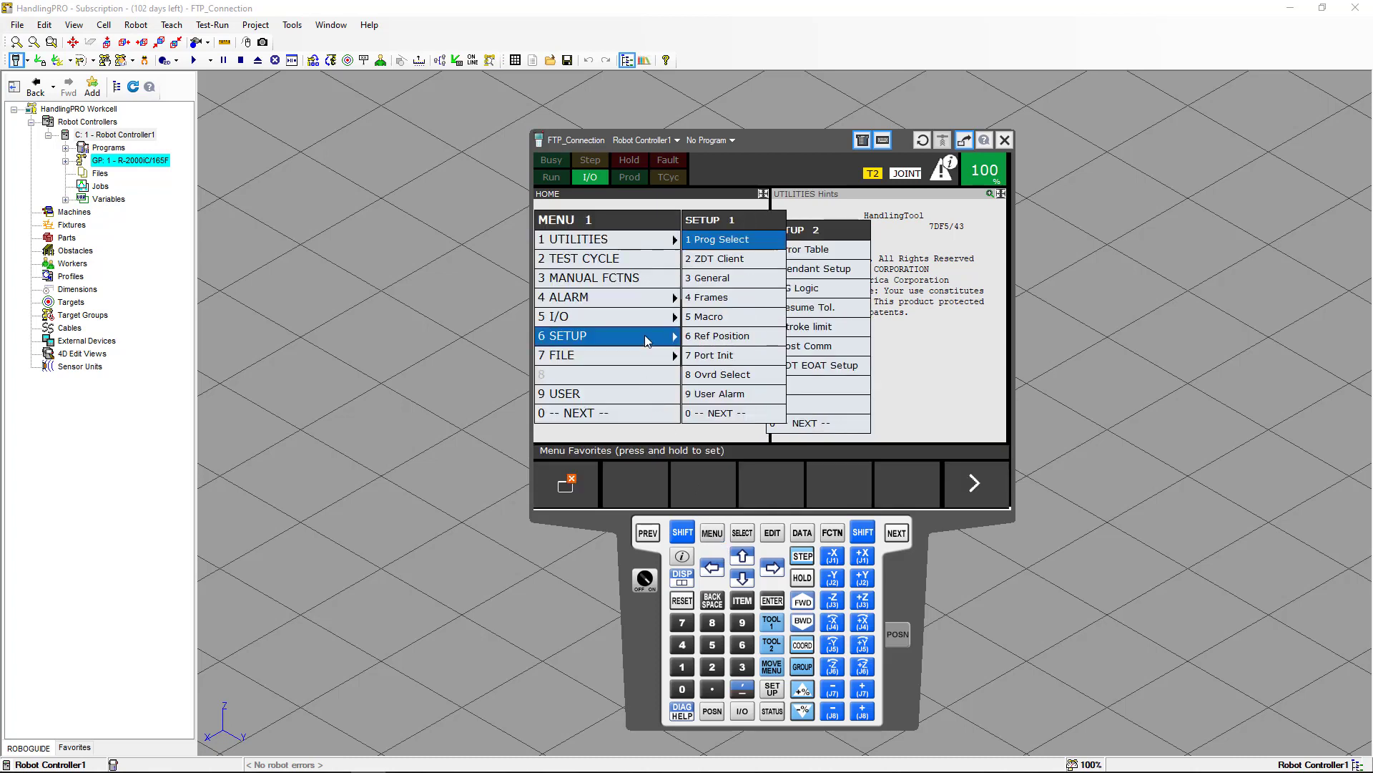
click(706, 412)
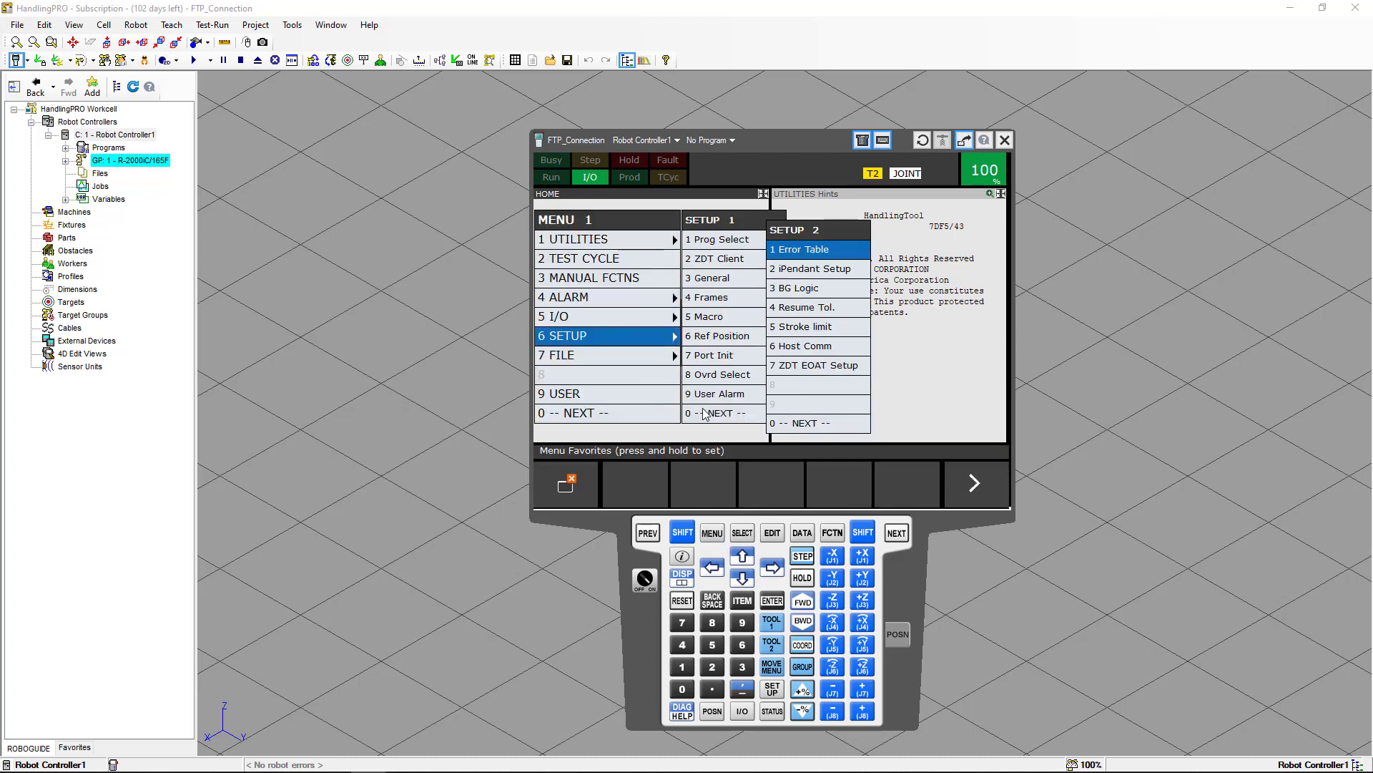
click(792, 346)
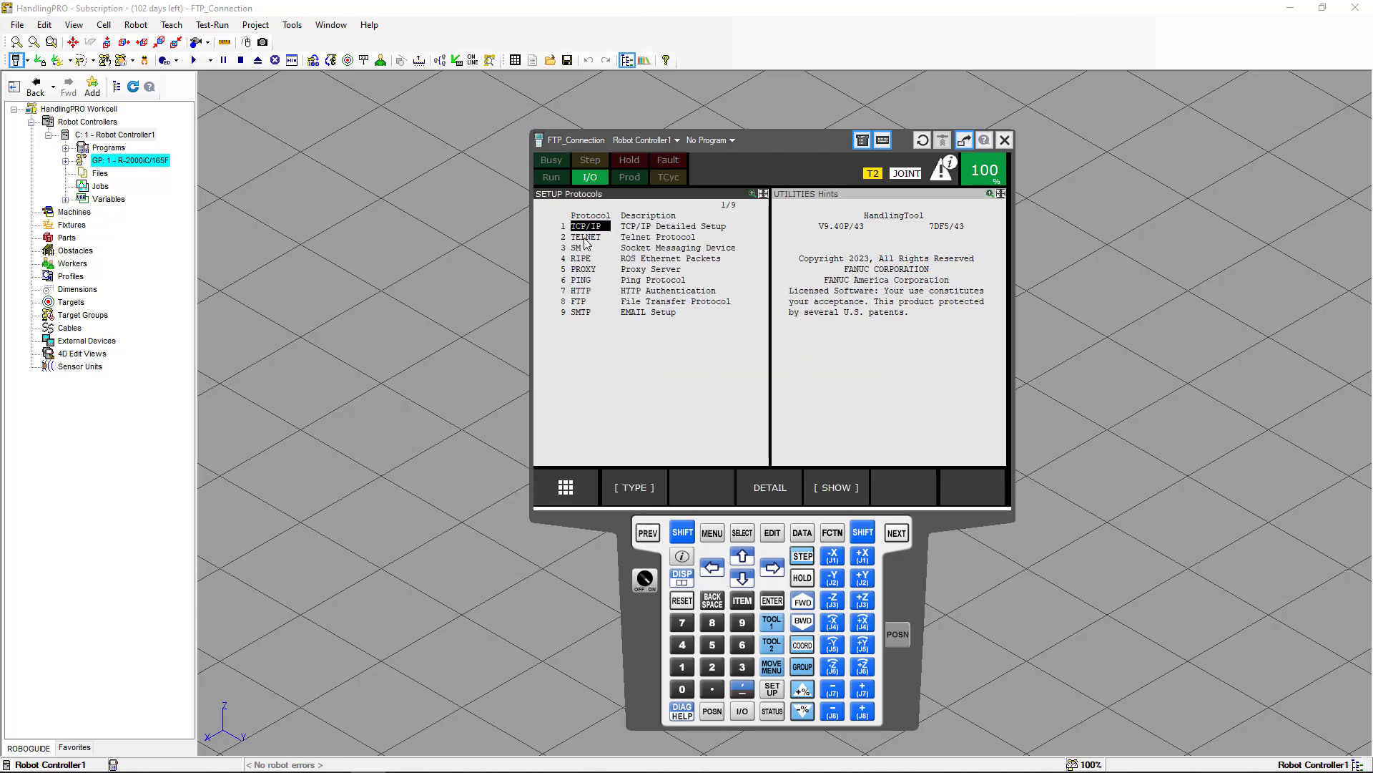
click(766, 485)
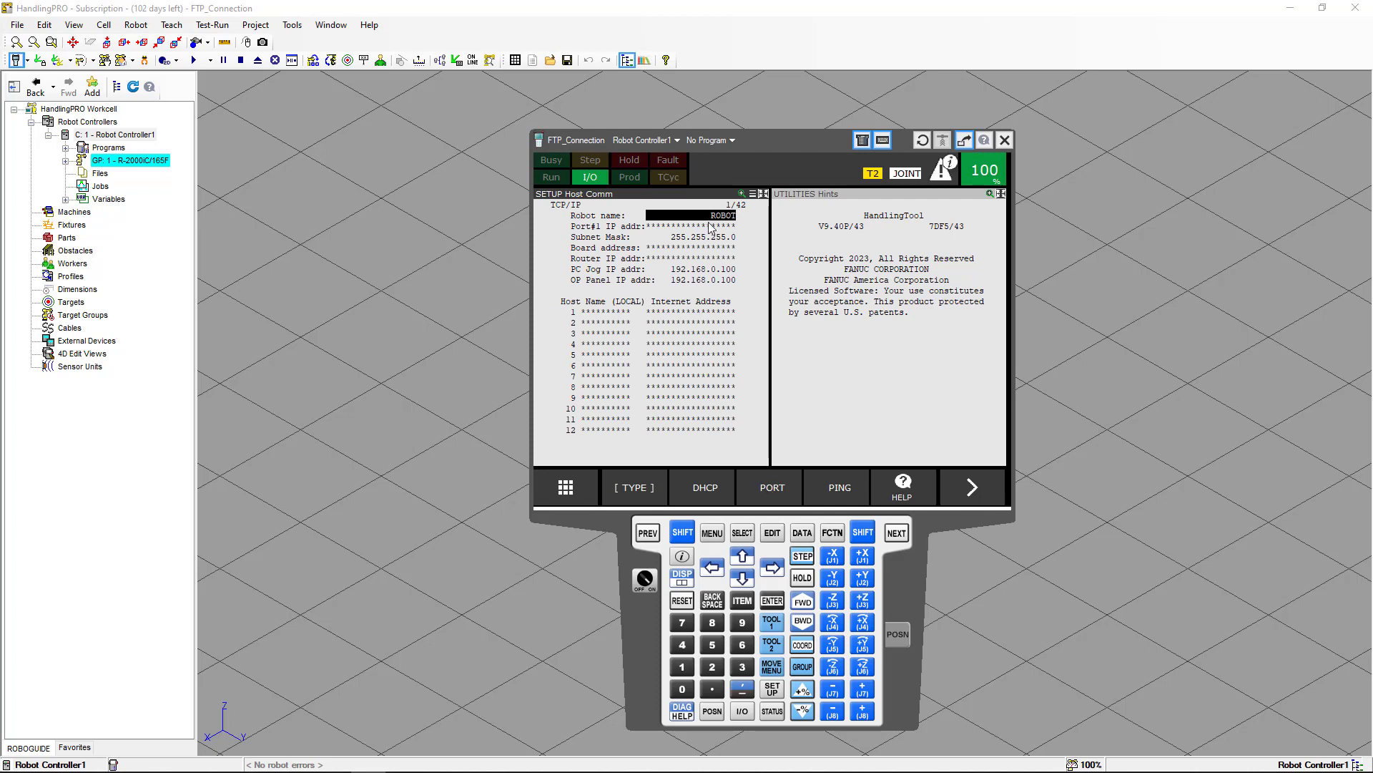
click(640, 228)
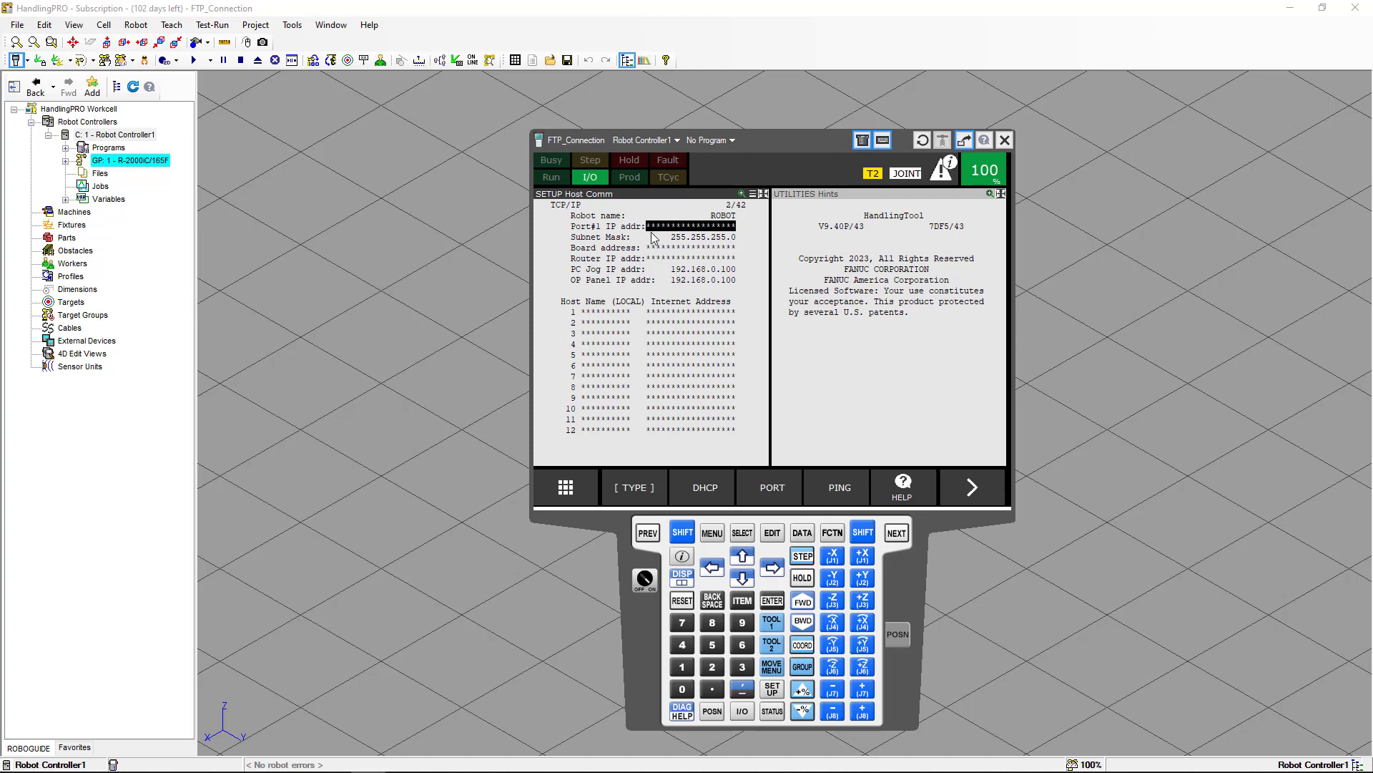
click(625, 239)
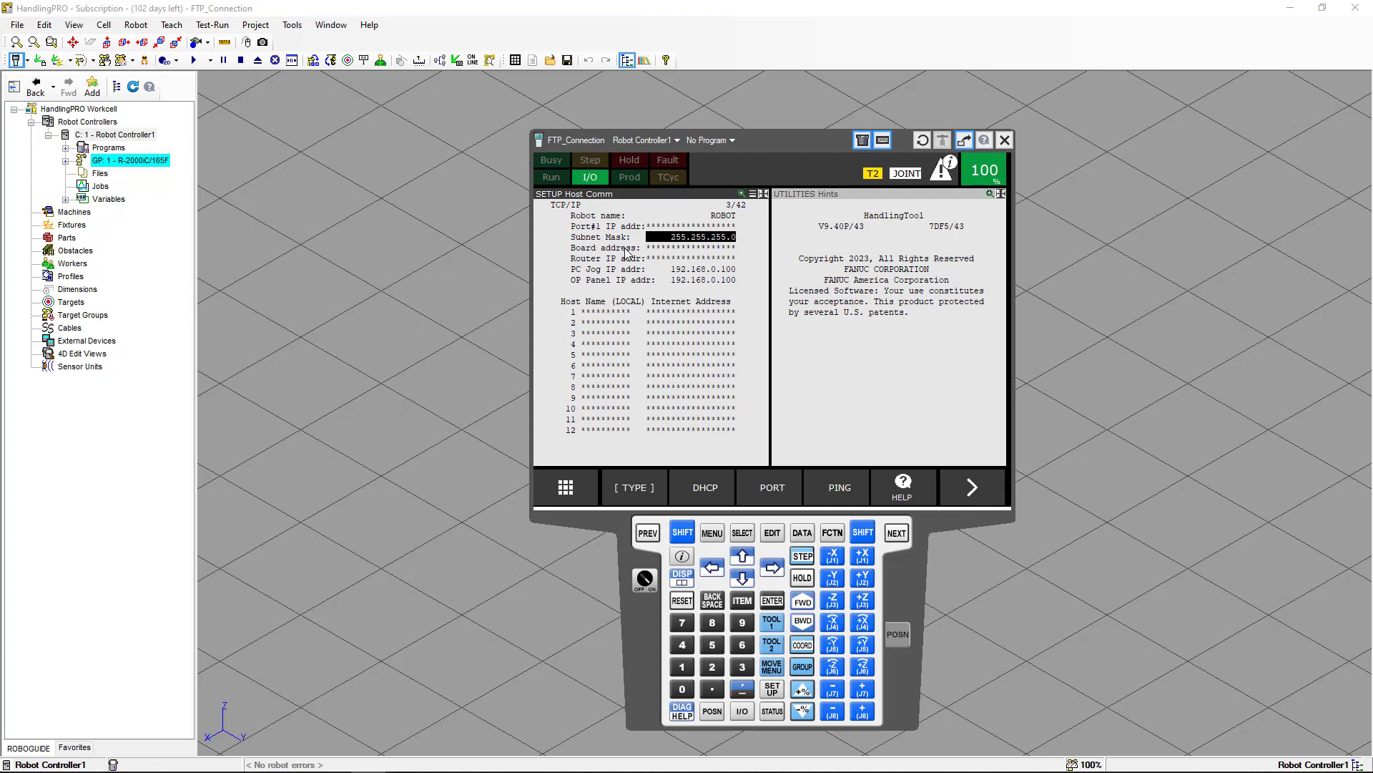
click(626, 254)
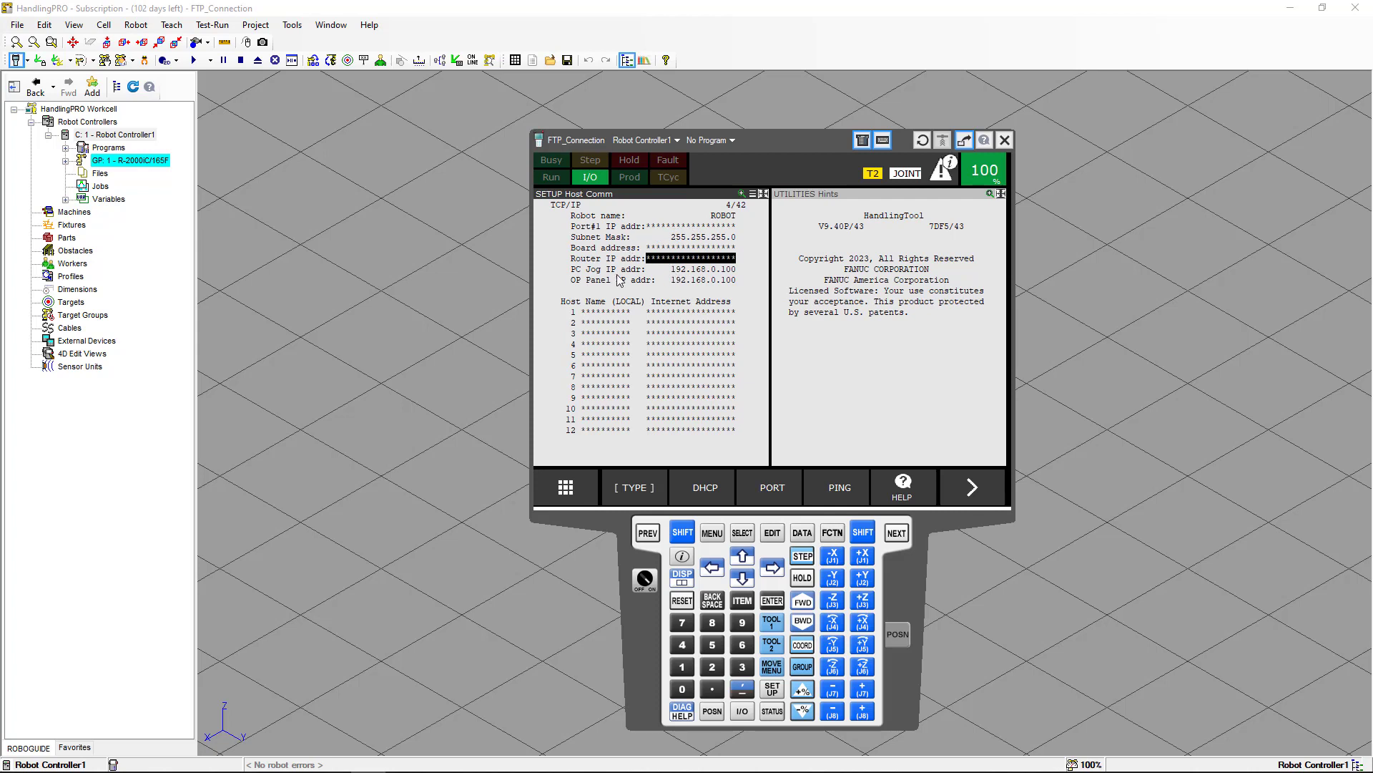
Enable running virtual robots with loopback address in the Robot options and apply the change.
click(291, 26)
click(318, 120)
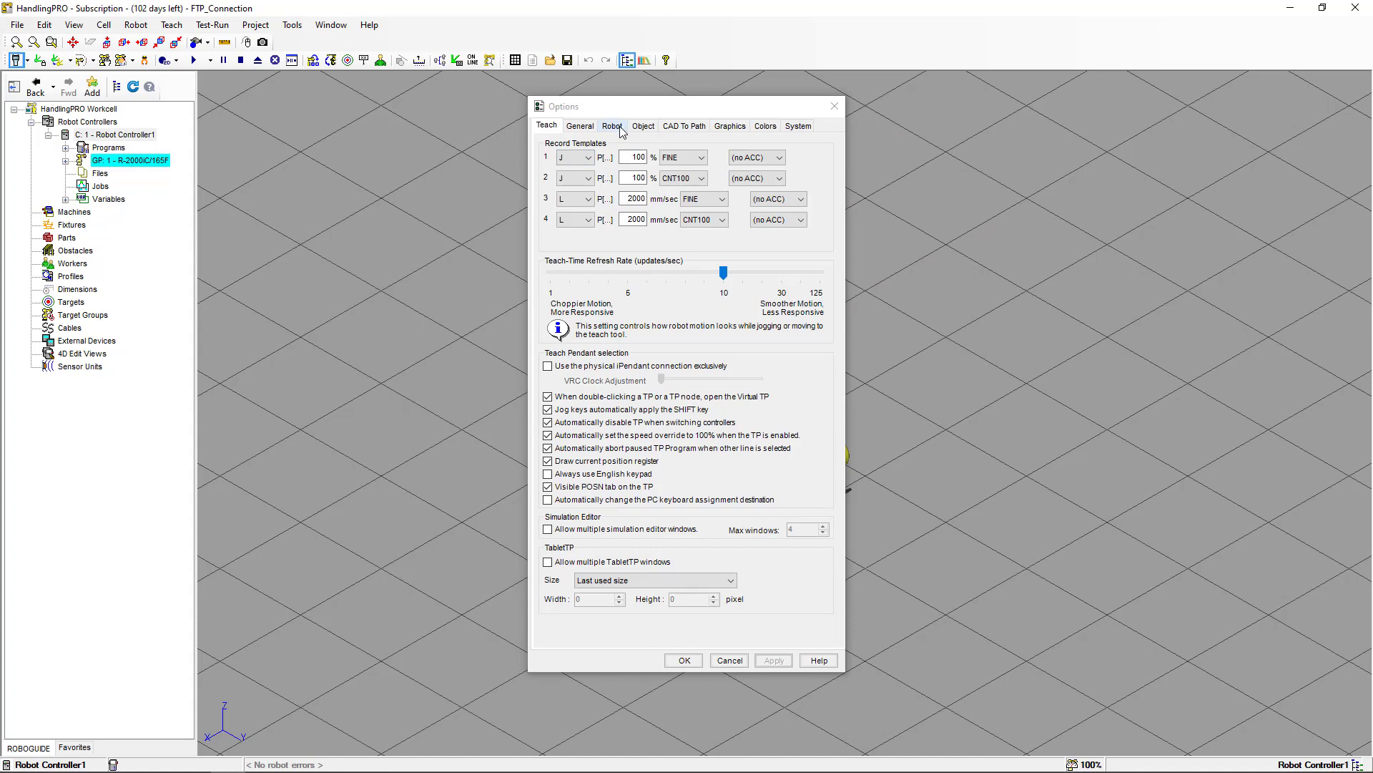
click(613, 126)
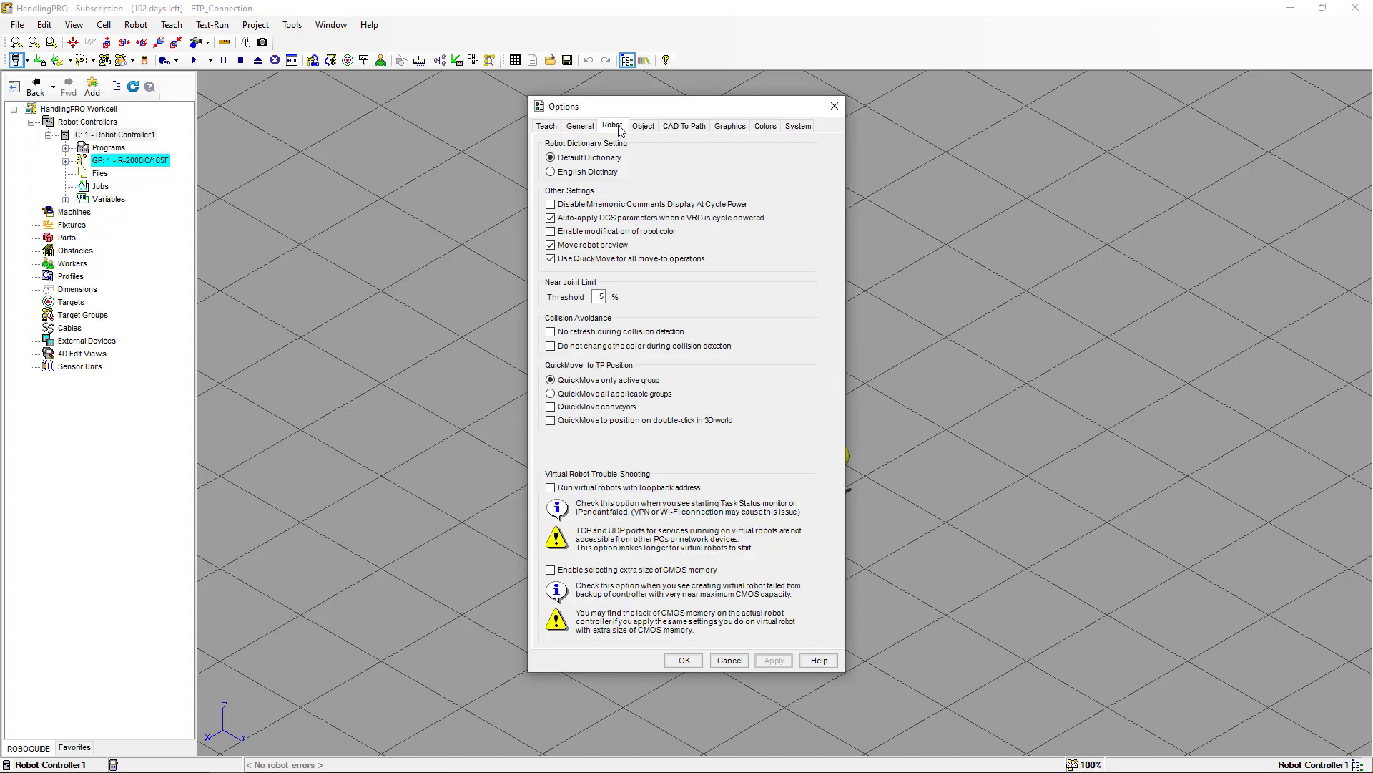
click(550, 487)
click(766, 663)
click(693, 663)
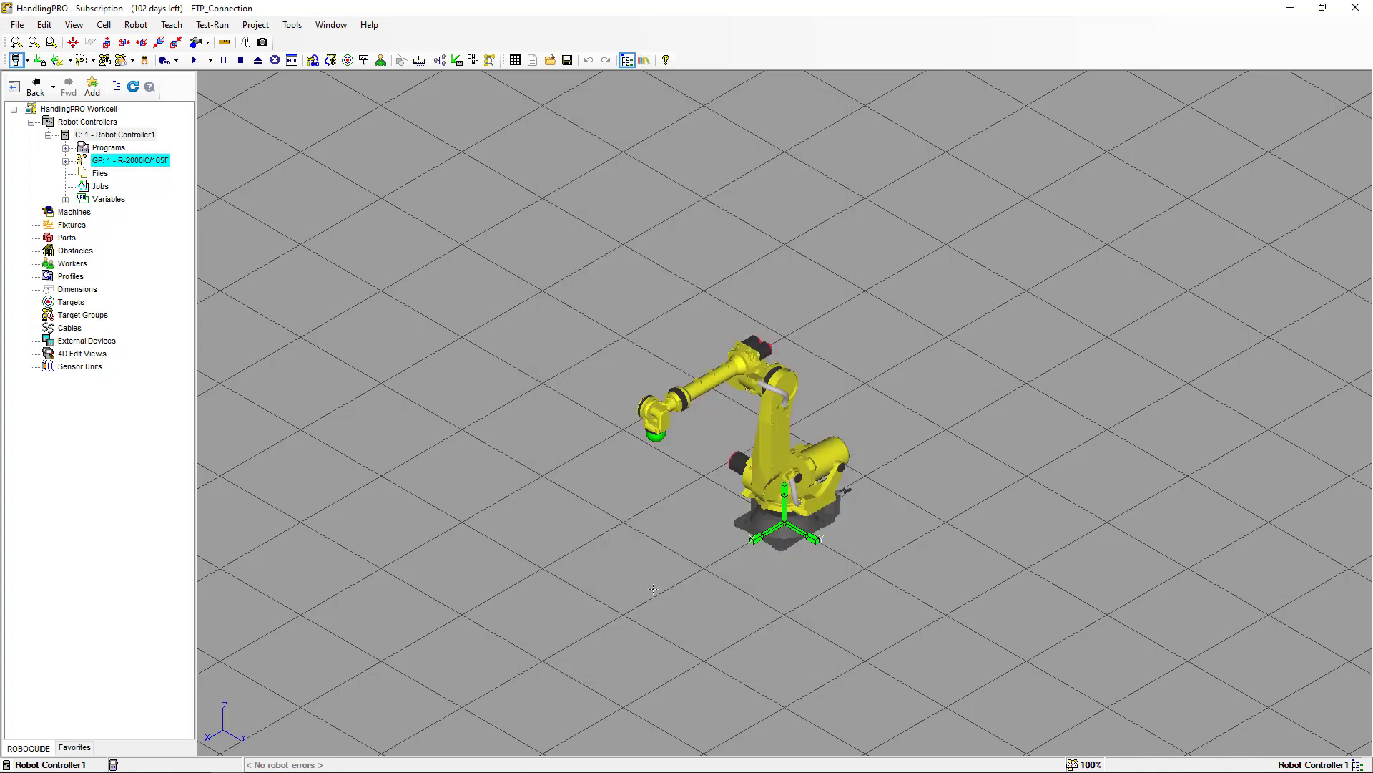
Return to the teach pendant and reopen the TCP/IP detailed setup.
key(alt+Tab)
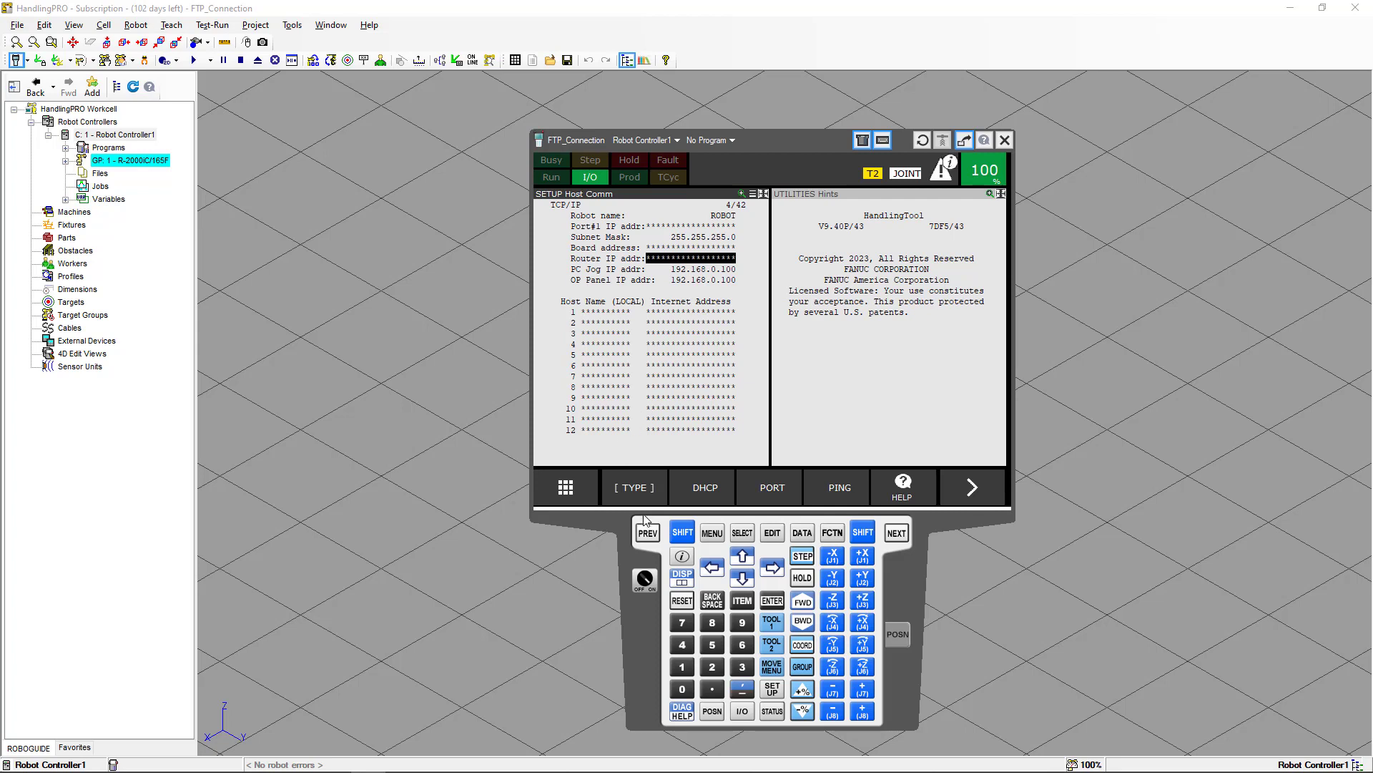
click(648, 534)
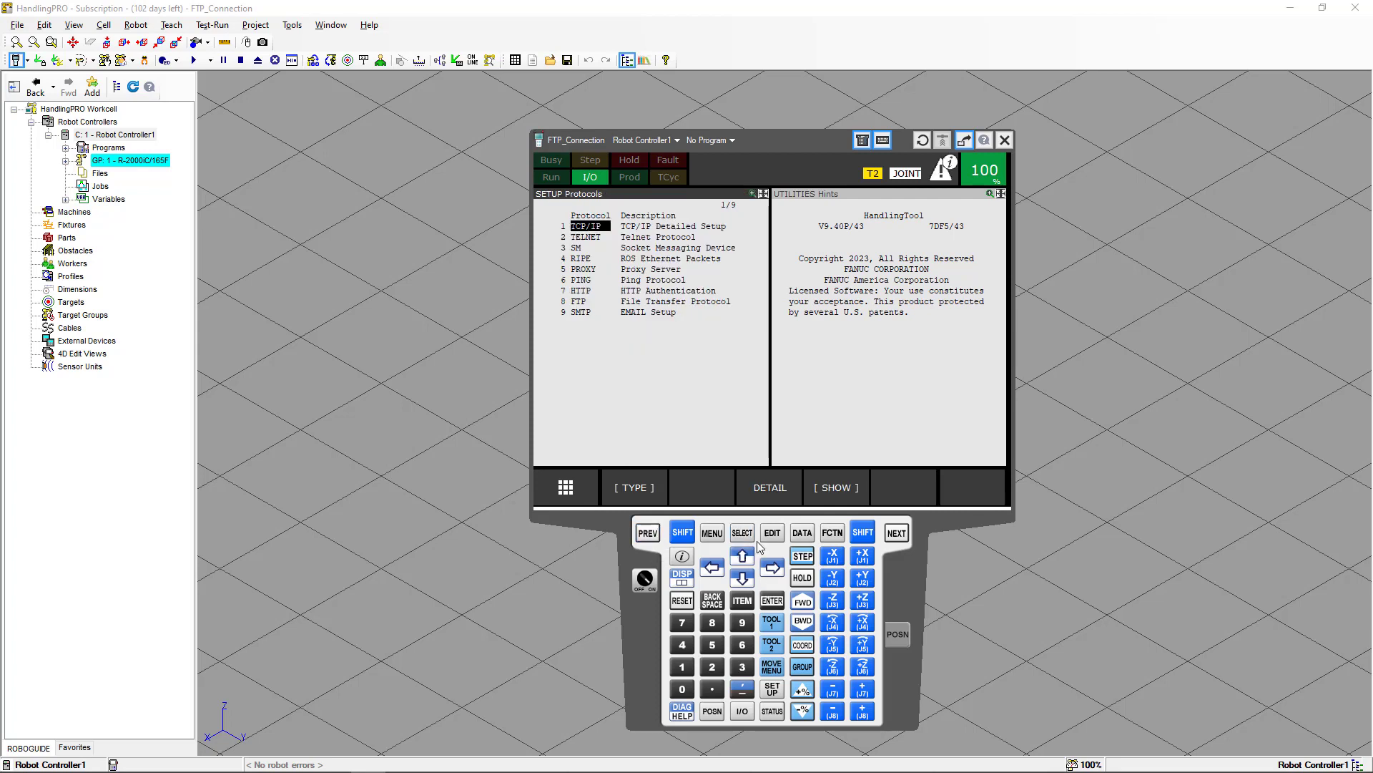
click(766, 487)
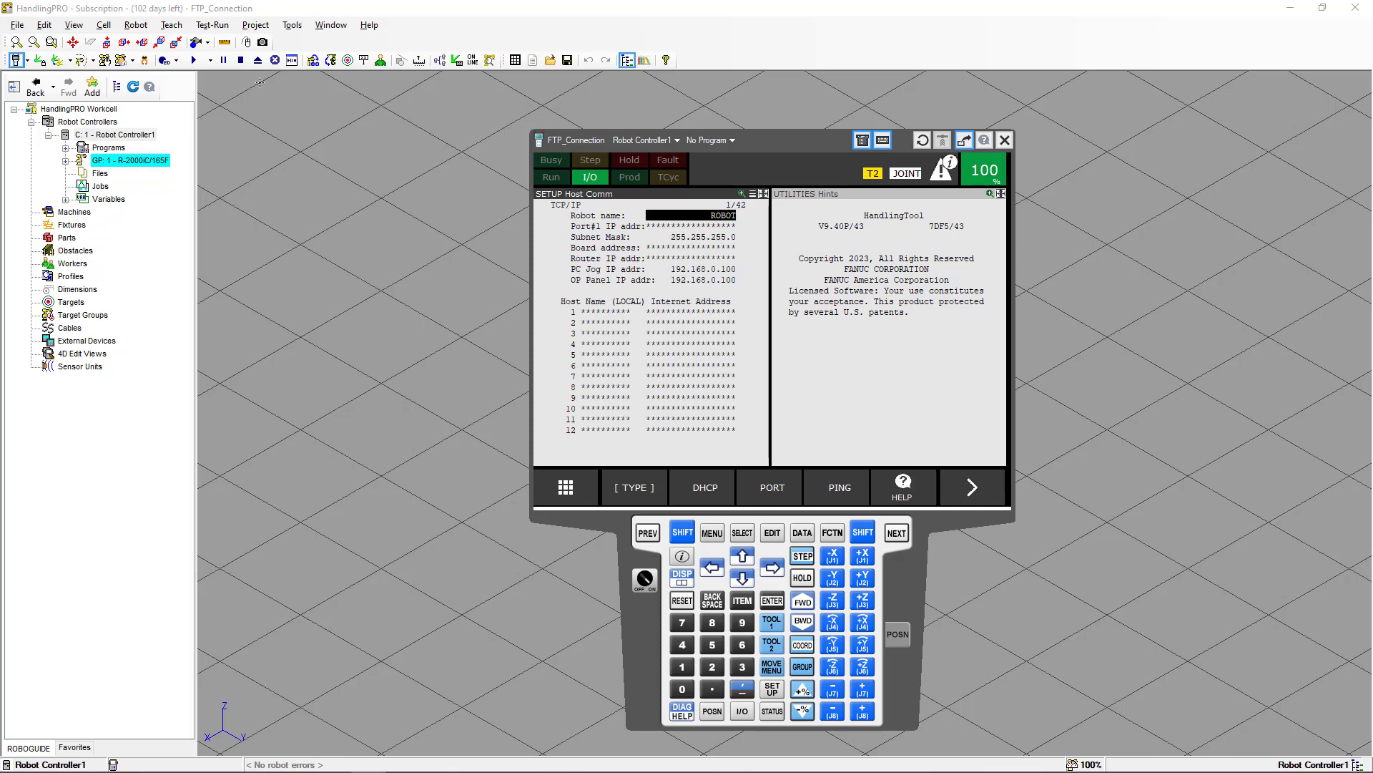
Open Robot Controller1's properties and examine the Network tab's hostname, IP address and service ports.
right_click(114, 136)
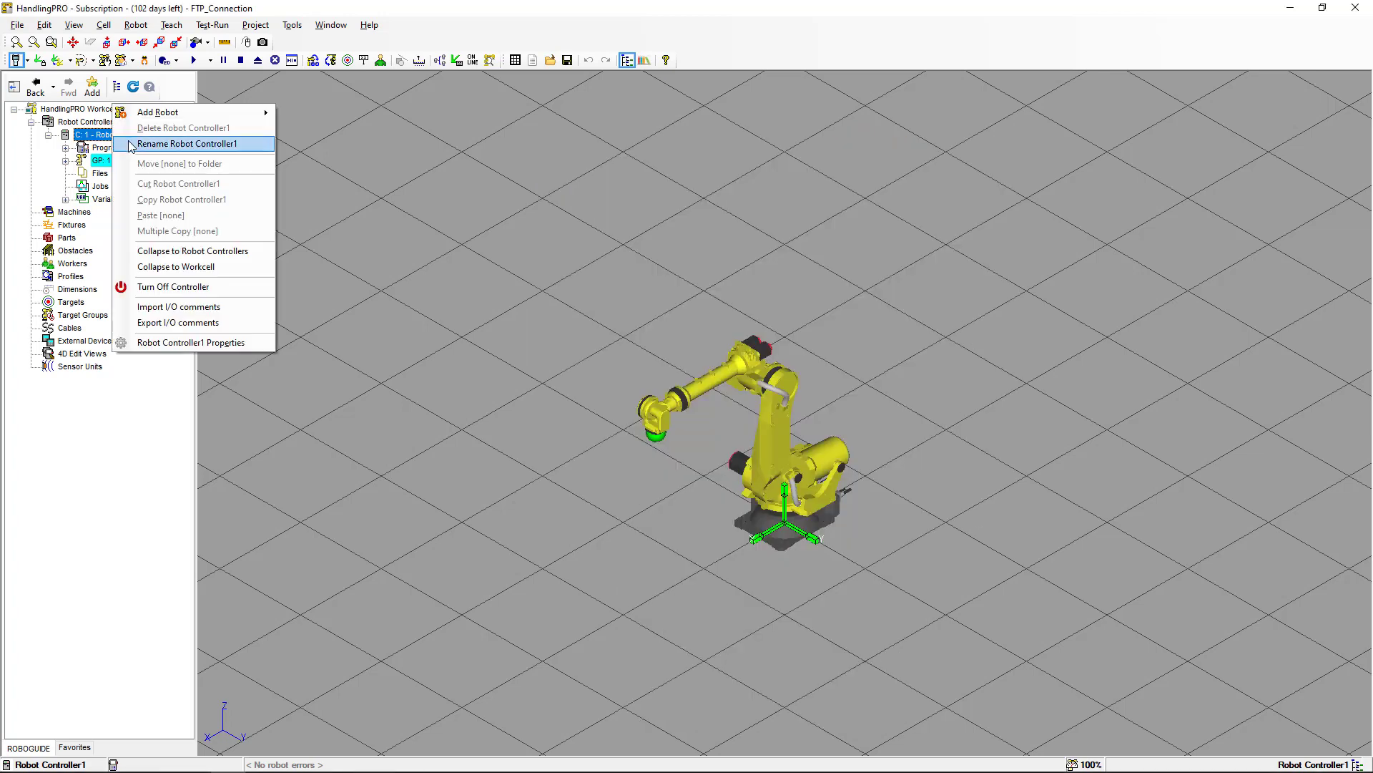
click(187, 342)
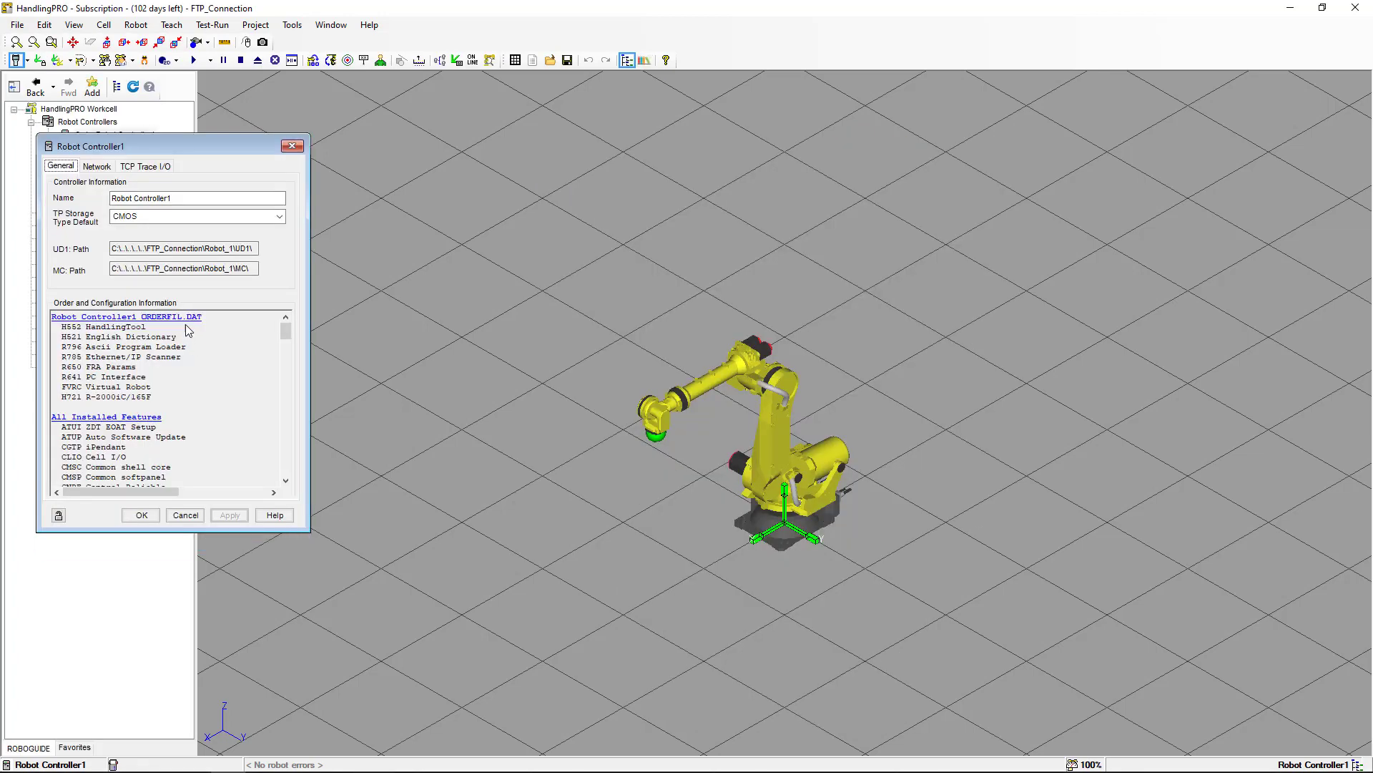
click(98, 168)
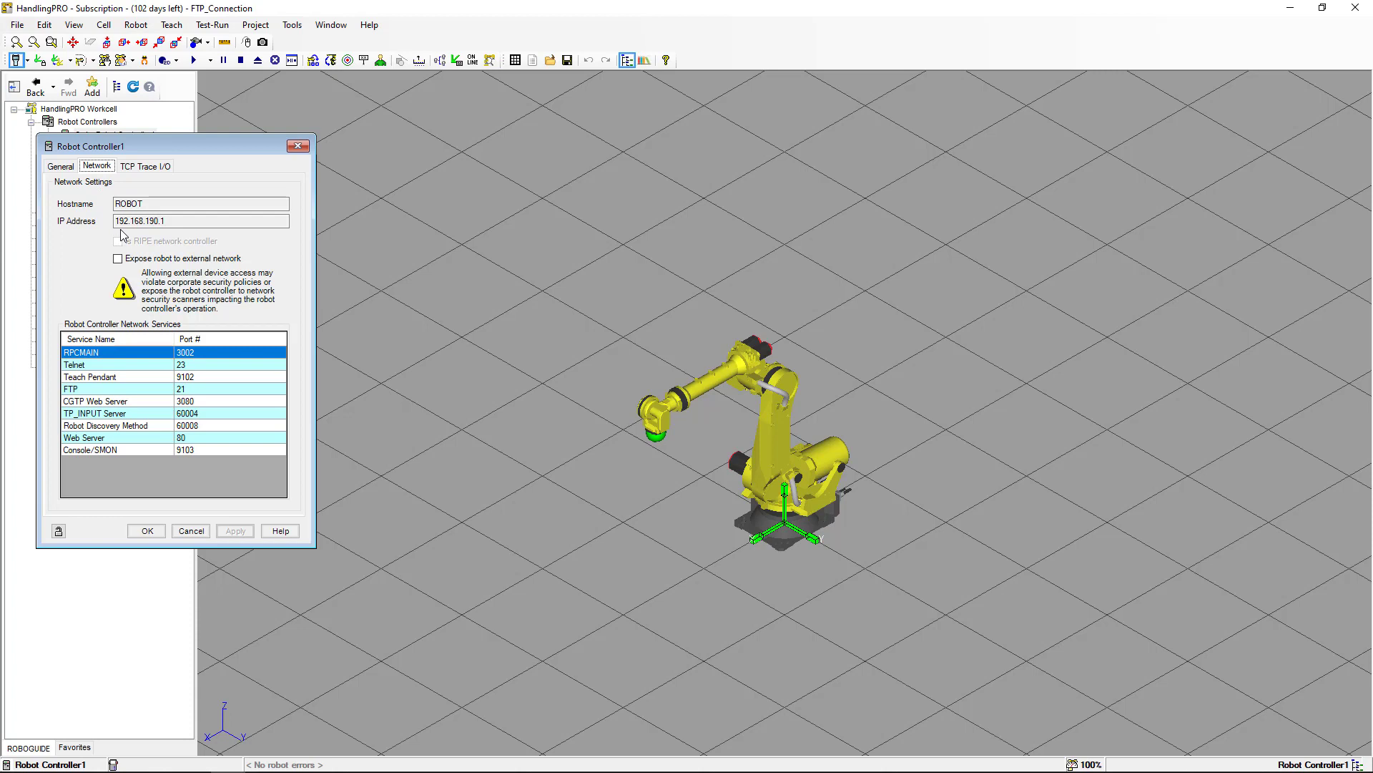
click(165, 224)
click(152, 532)
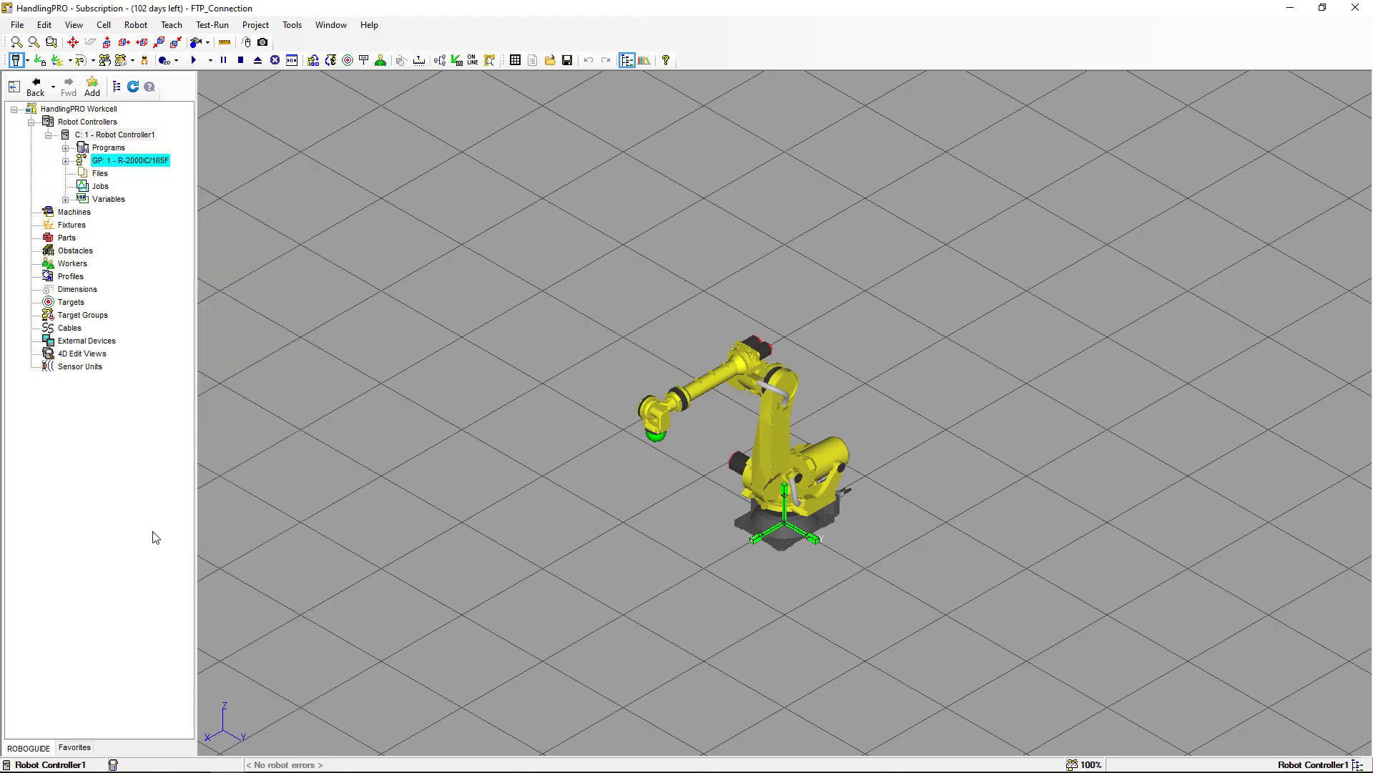
Switch back to the teach pendant and open the HTTP authentication setup.
key(alt+Tab)
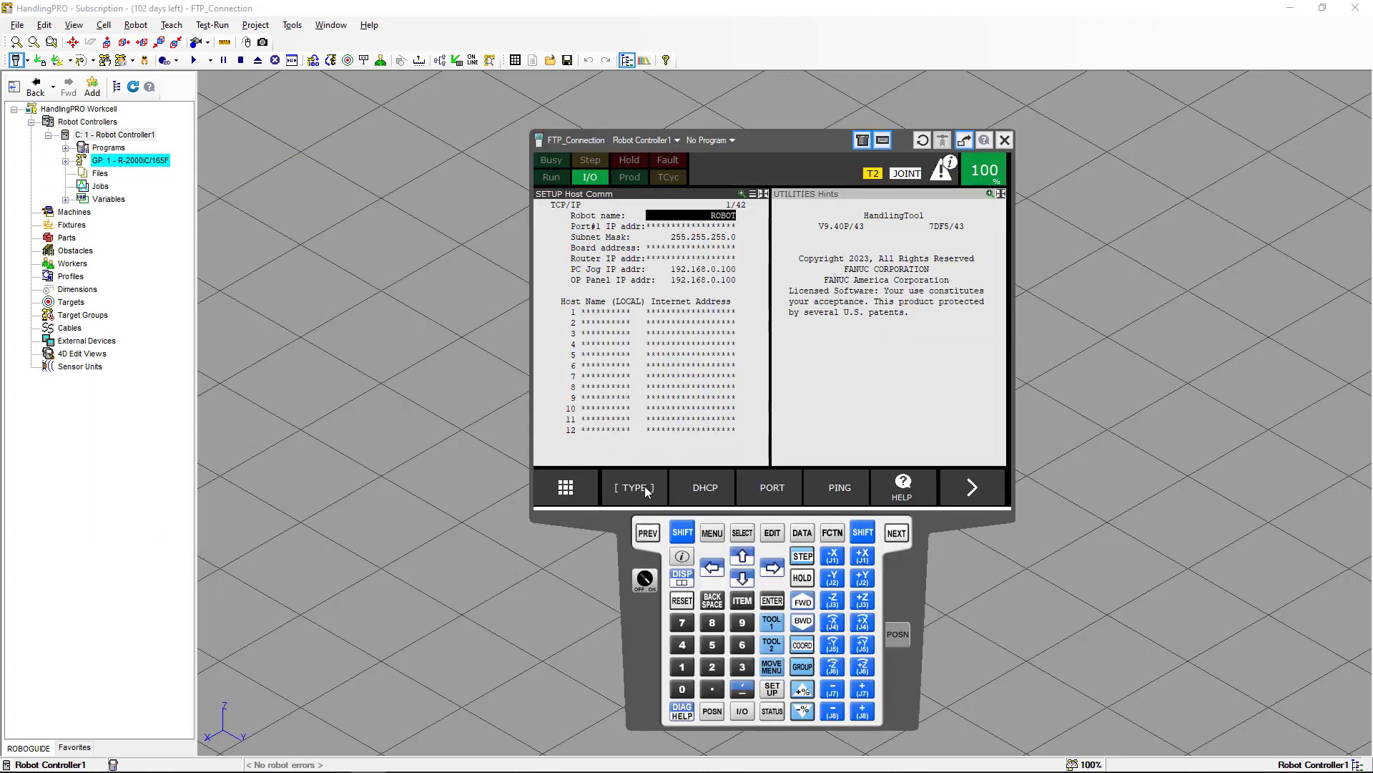
click(646, 534)
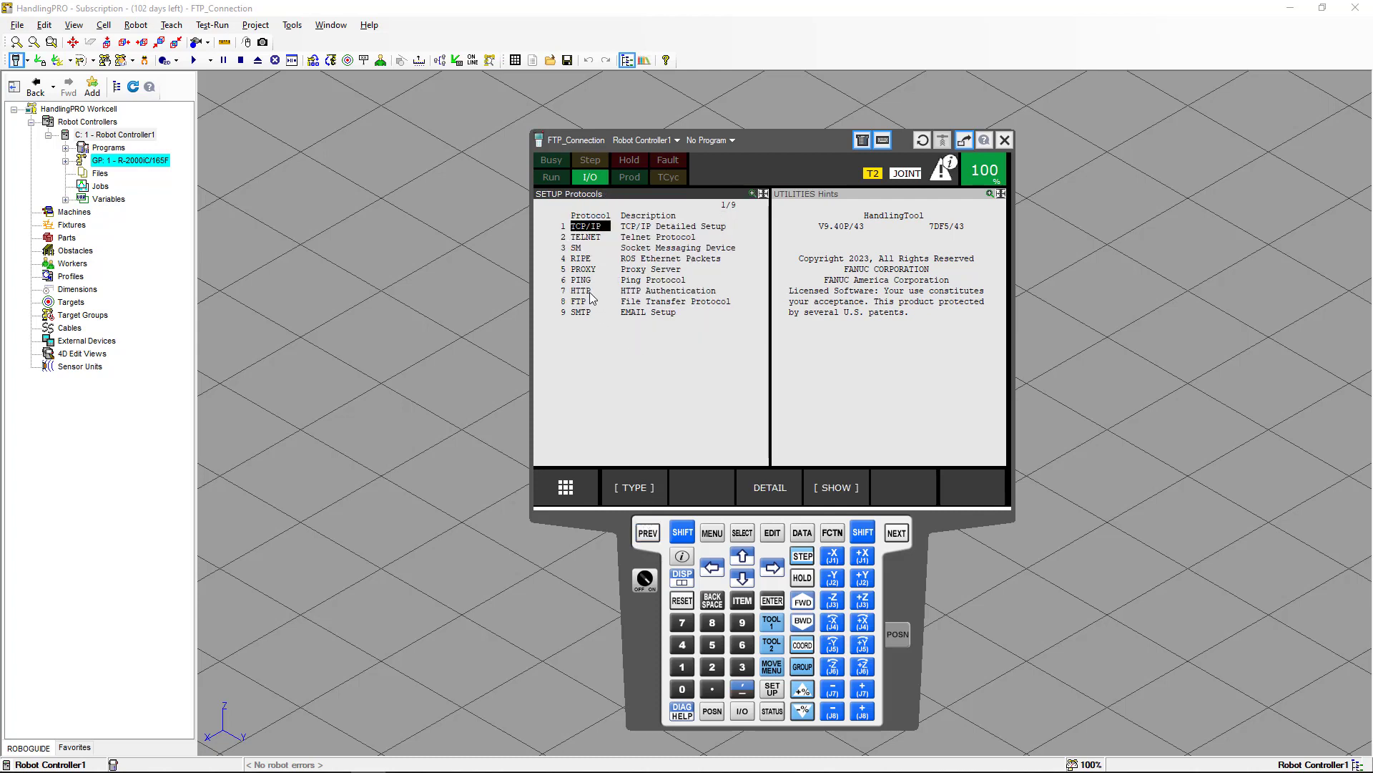
click(586, 293)
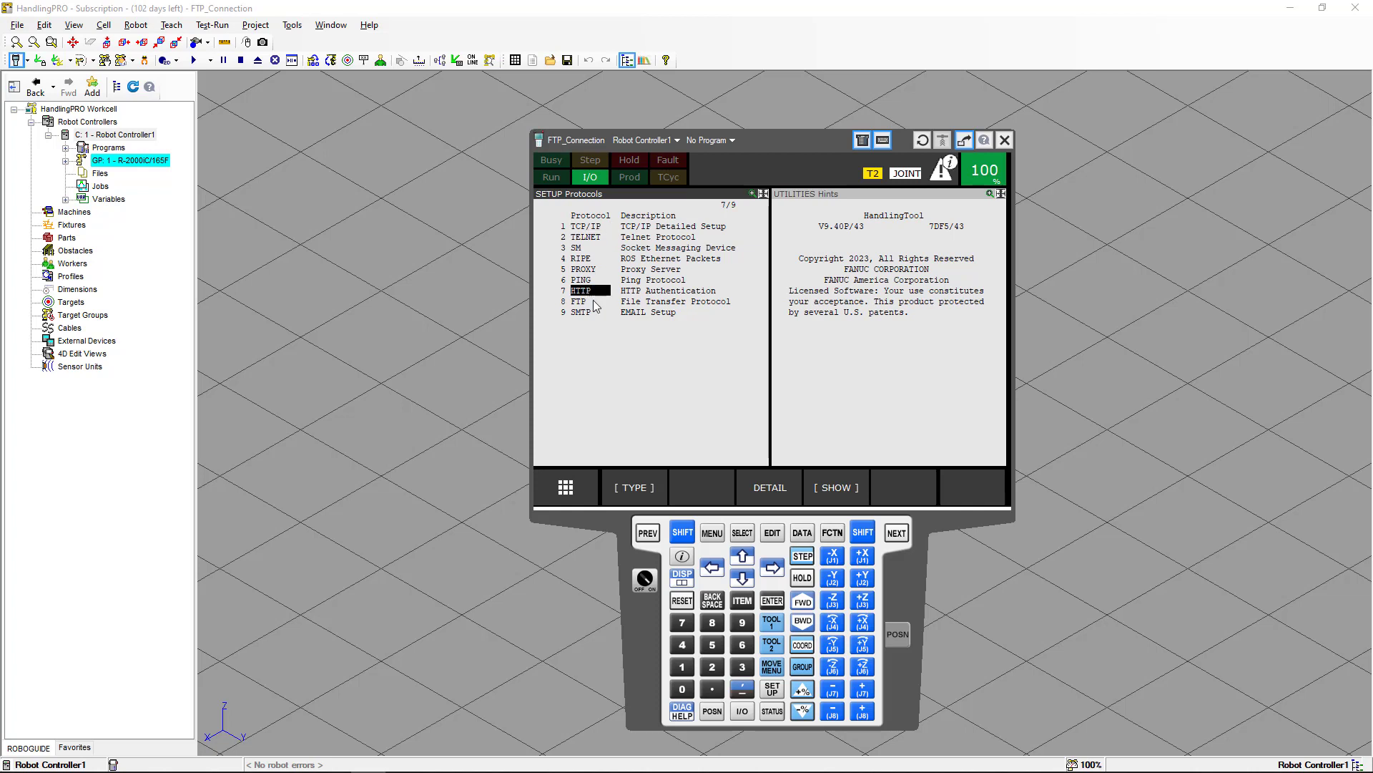
click(765, 491)
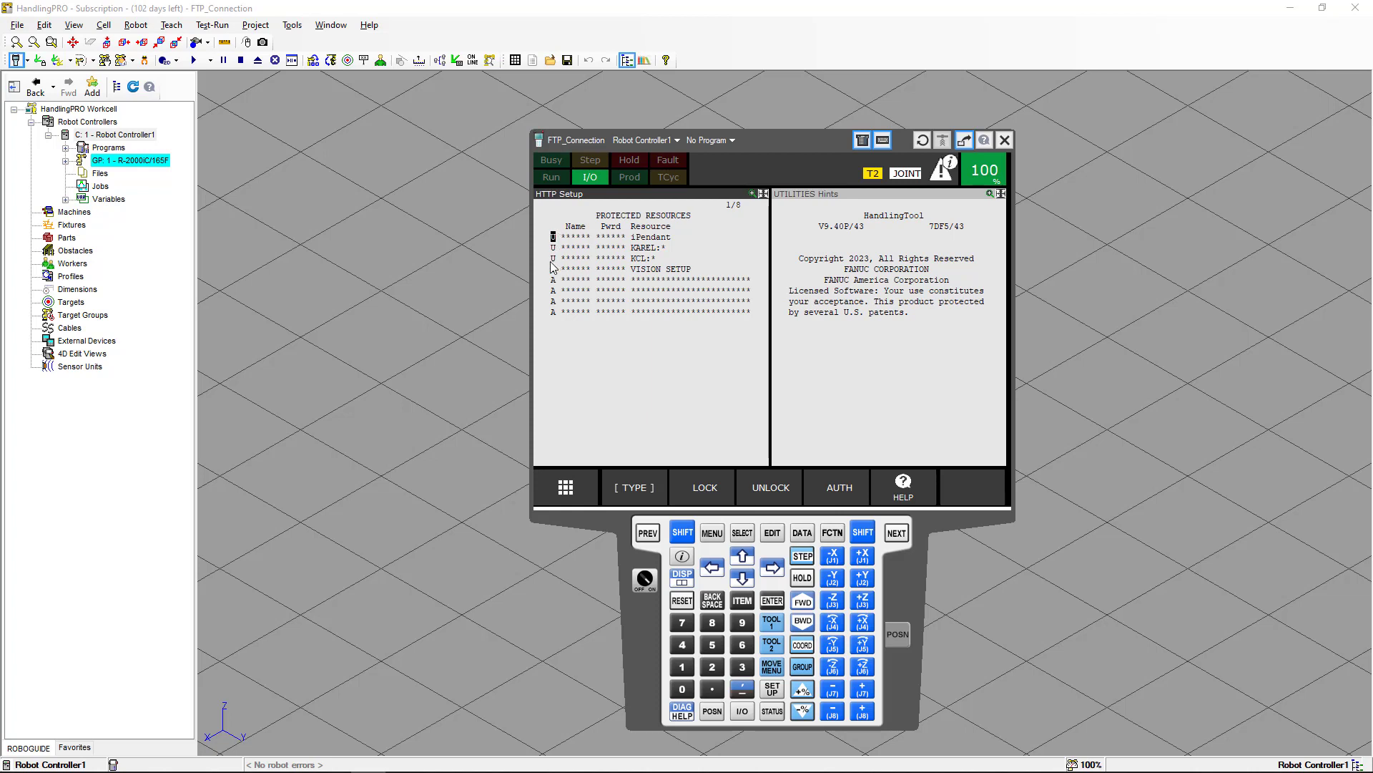
Open the FTP protocol setup to examine its client user names, then return to the protocol list.
click(647, 533)
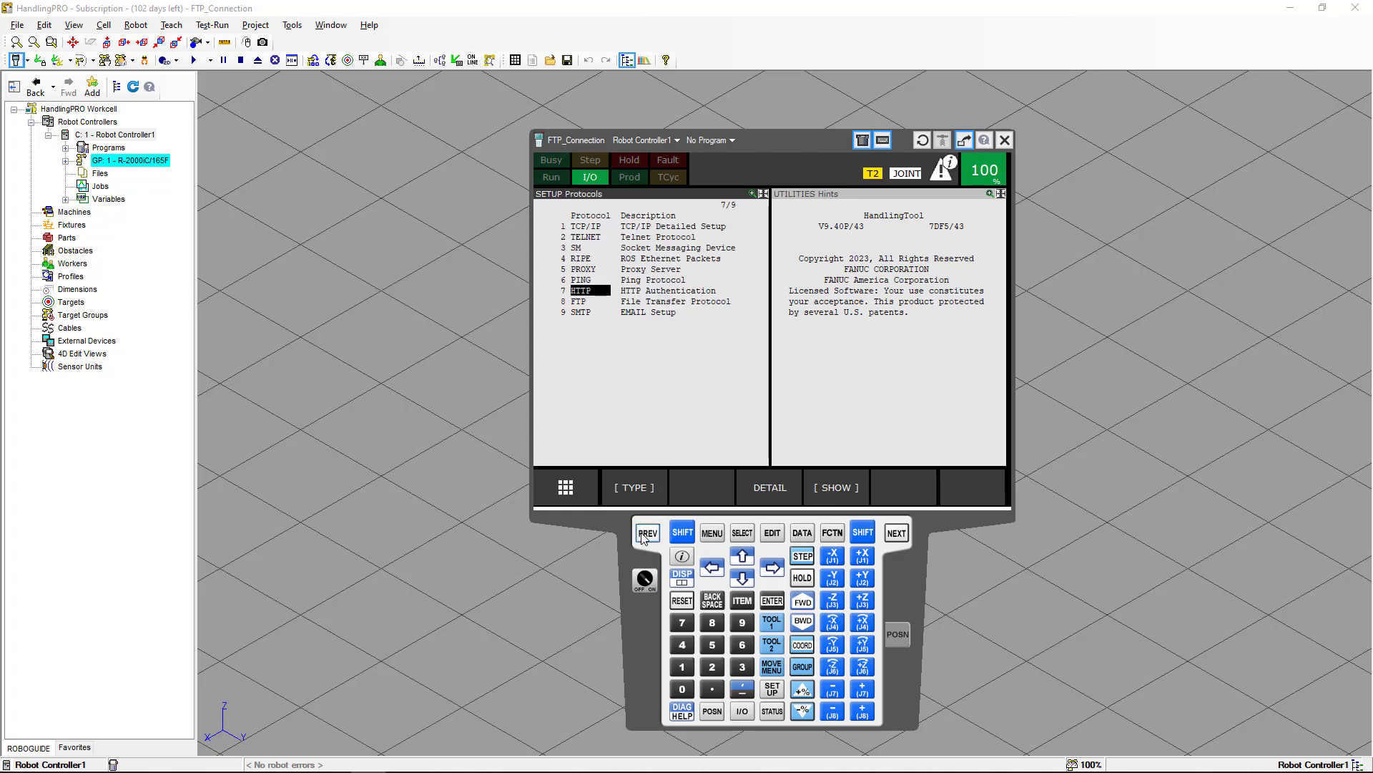
click(580, 303)
click(757, 489)
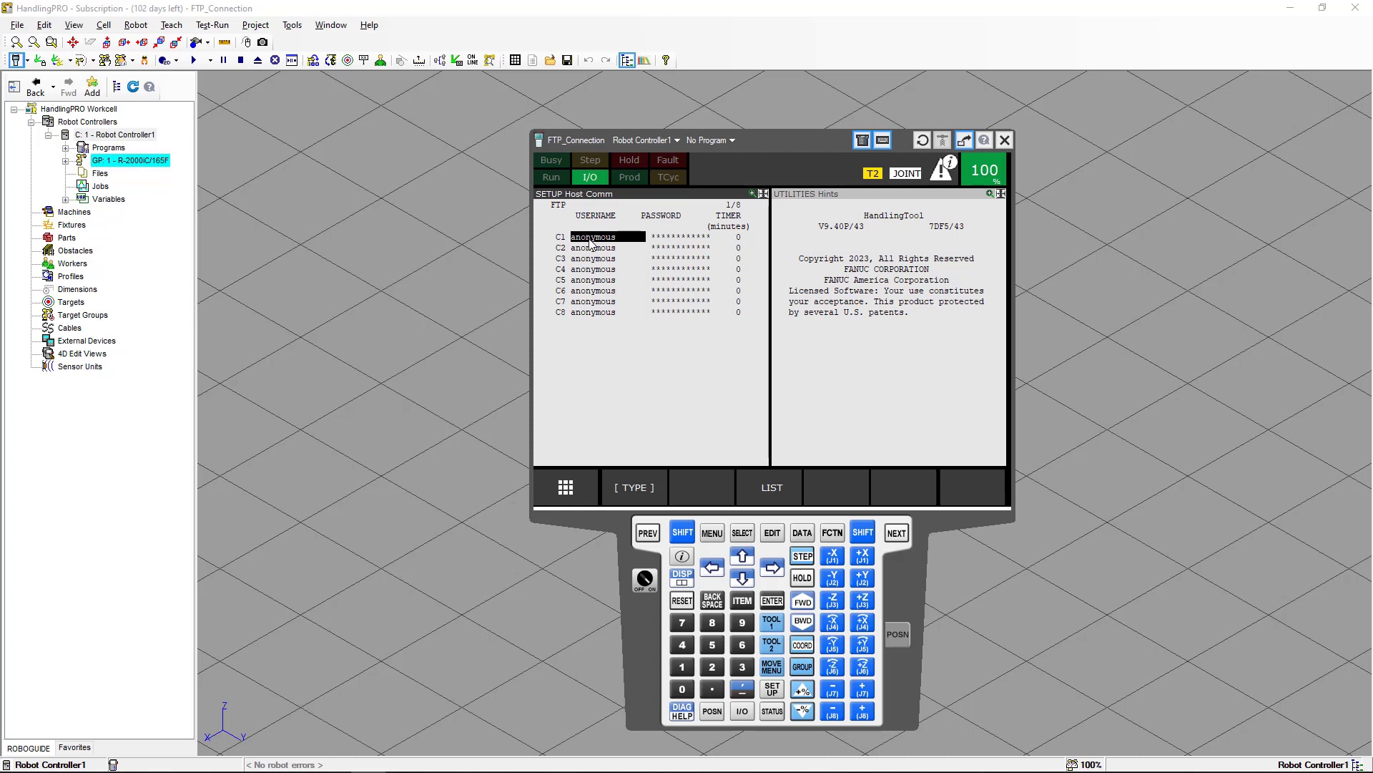
click(767, 490)
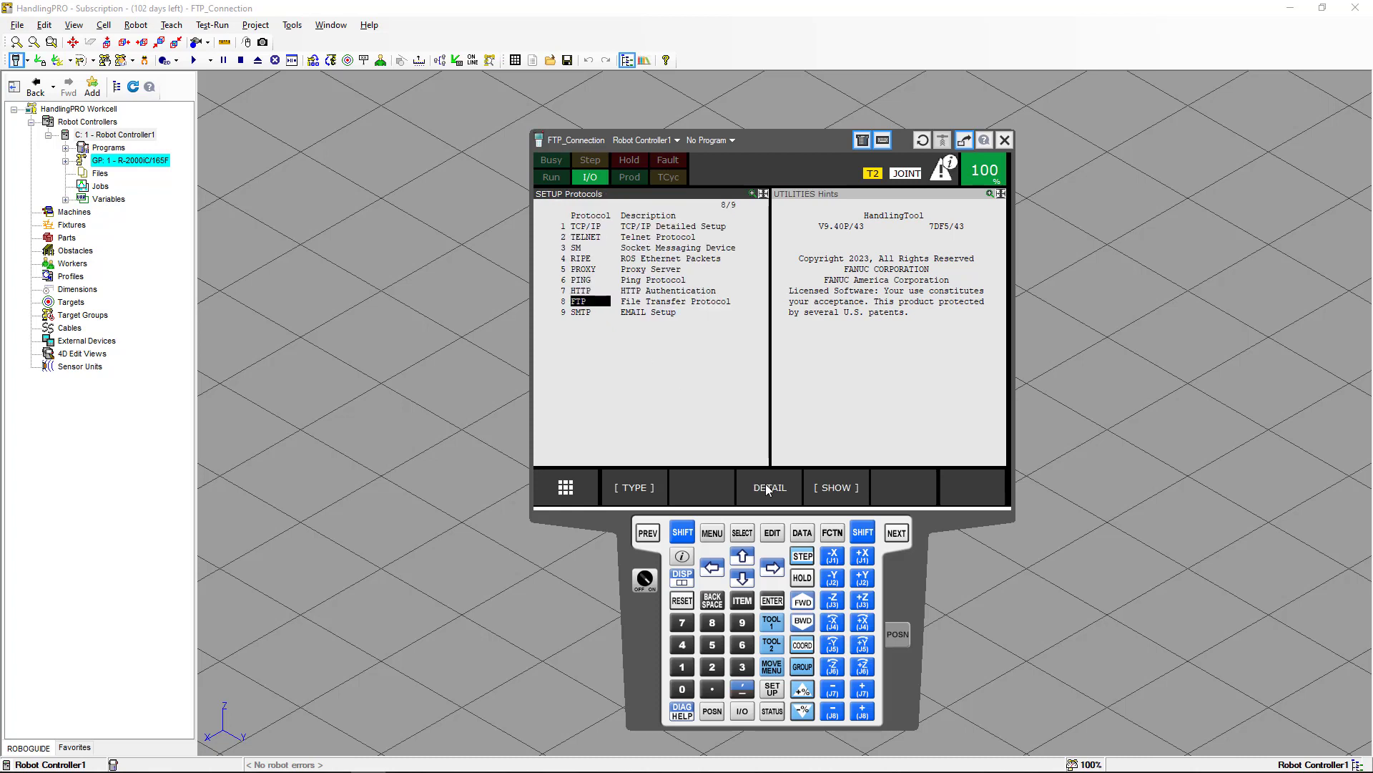
Show the list of protocol clients and then the list of servers.
click(820, 489)
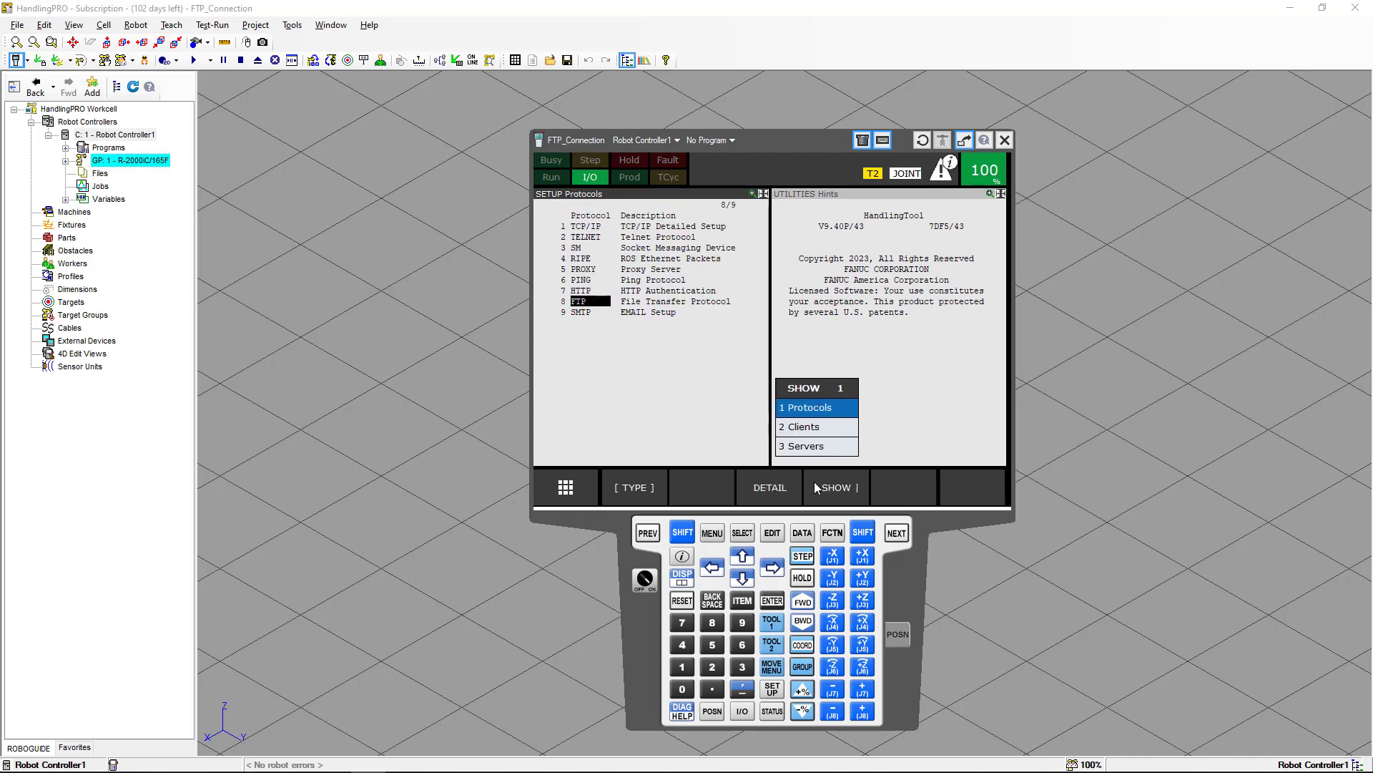
click(812, 431)
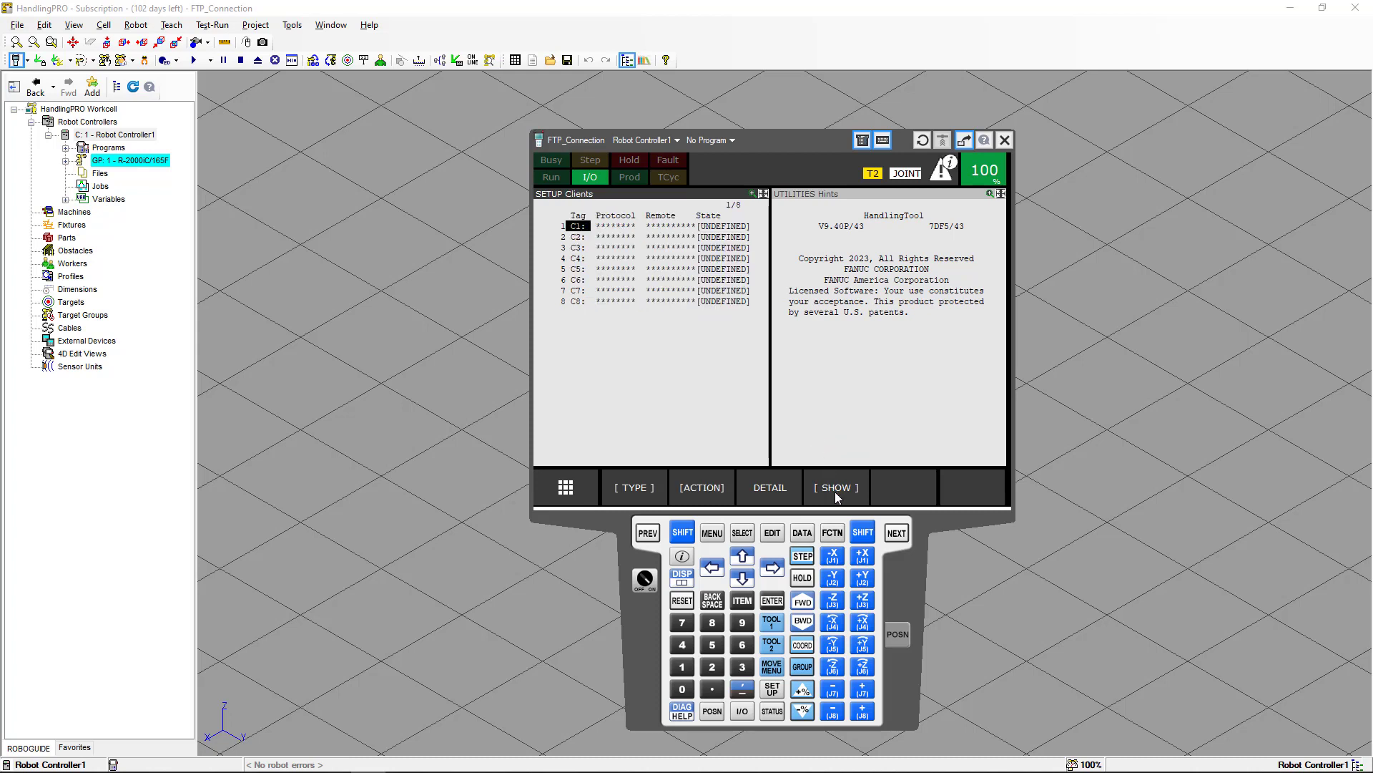
click(828, 447)
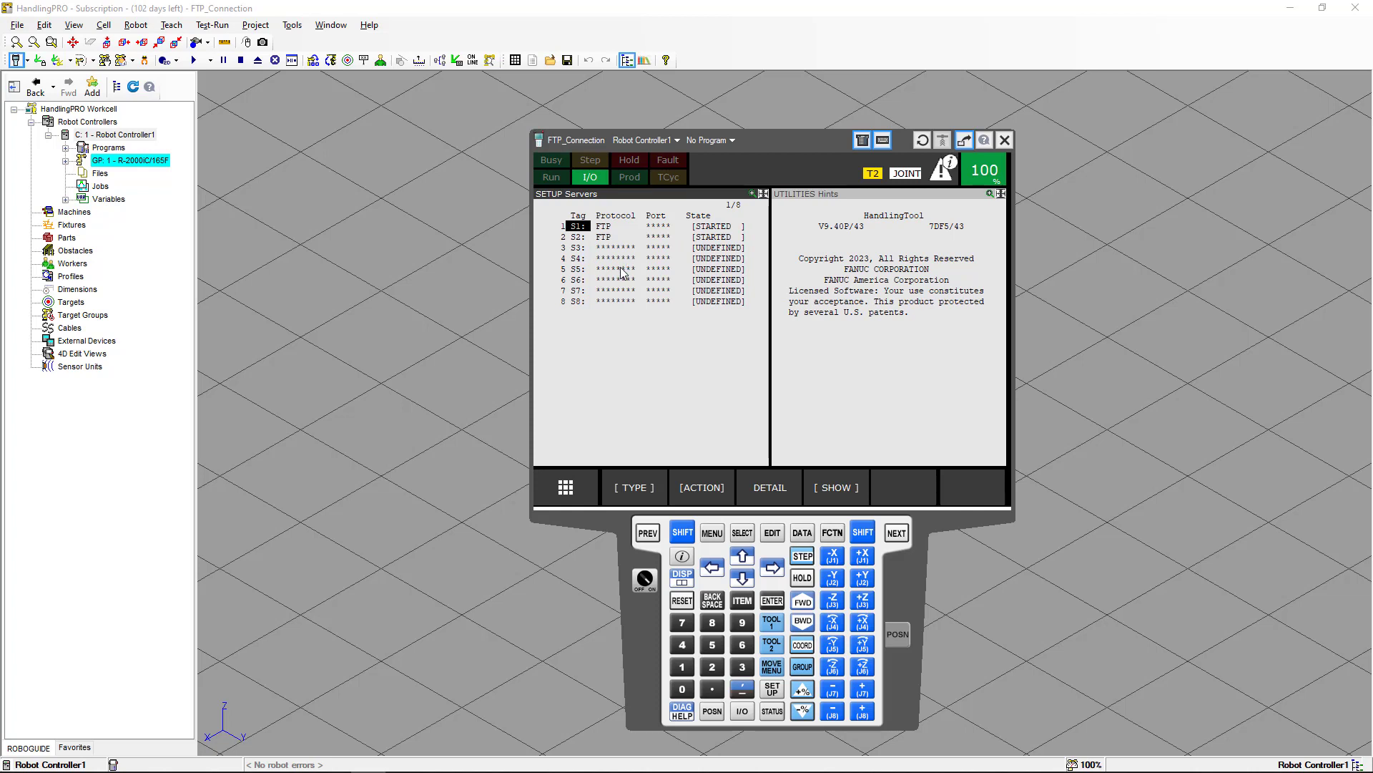
Open the System Variables screen, jump to item 740, and open the $UI_CONFIG variable.
click(718, 530)
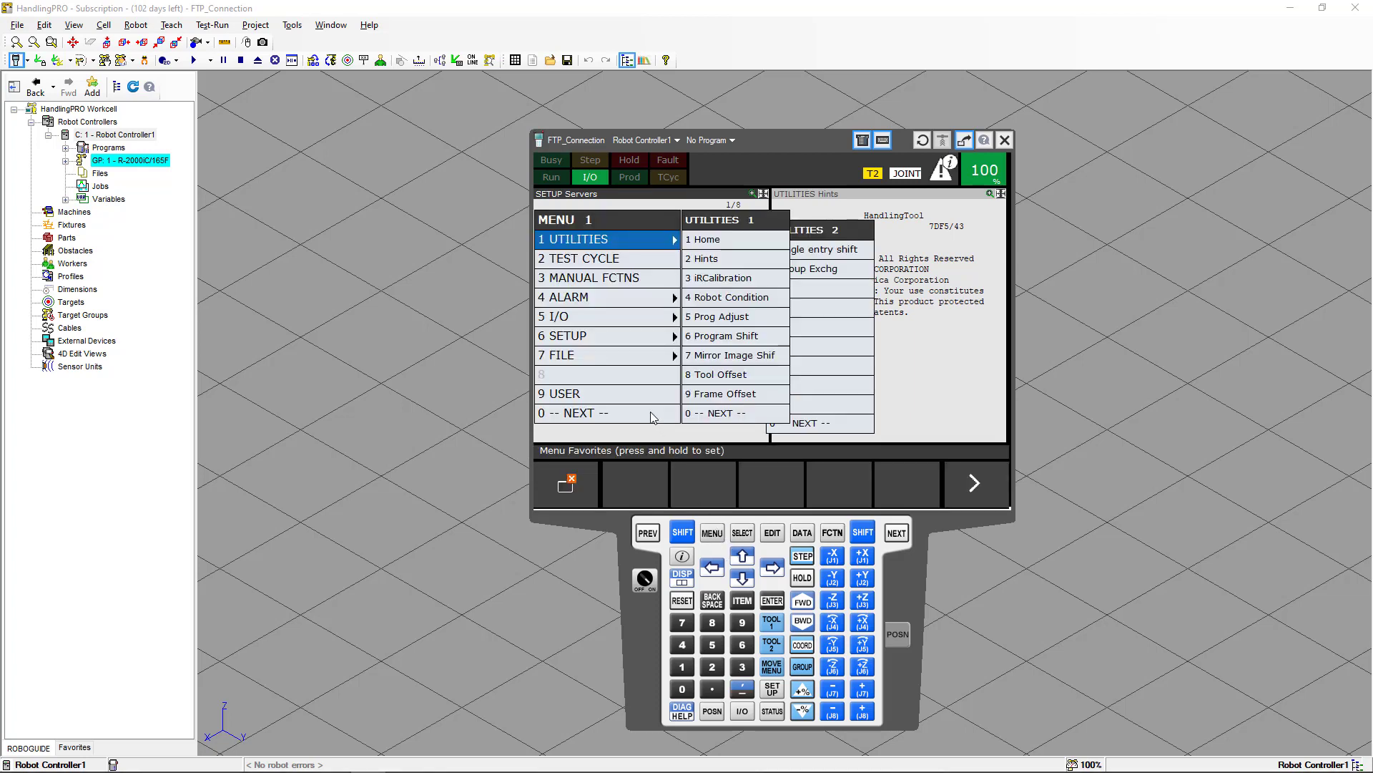
click(647, 414)
click(636, 339)
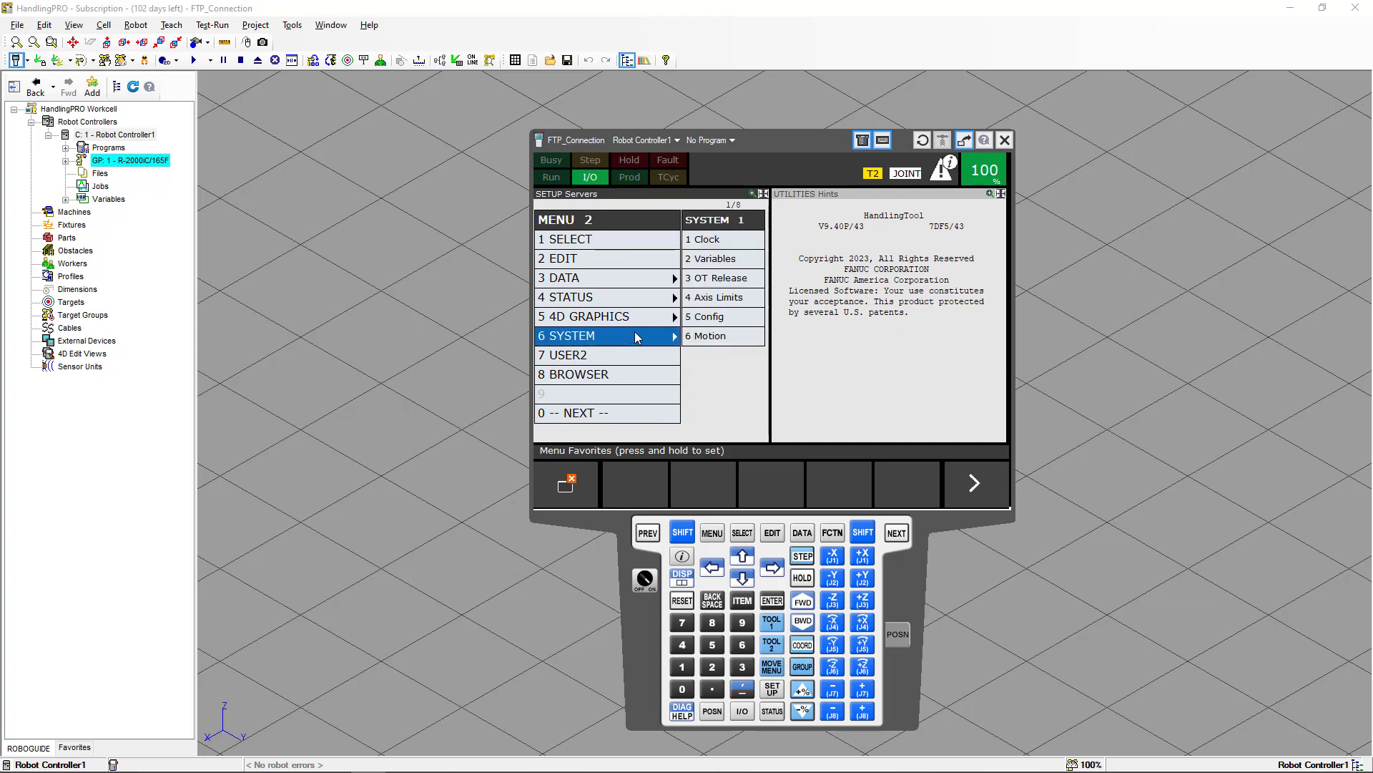
click(701, 263)
click(703, 263)
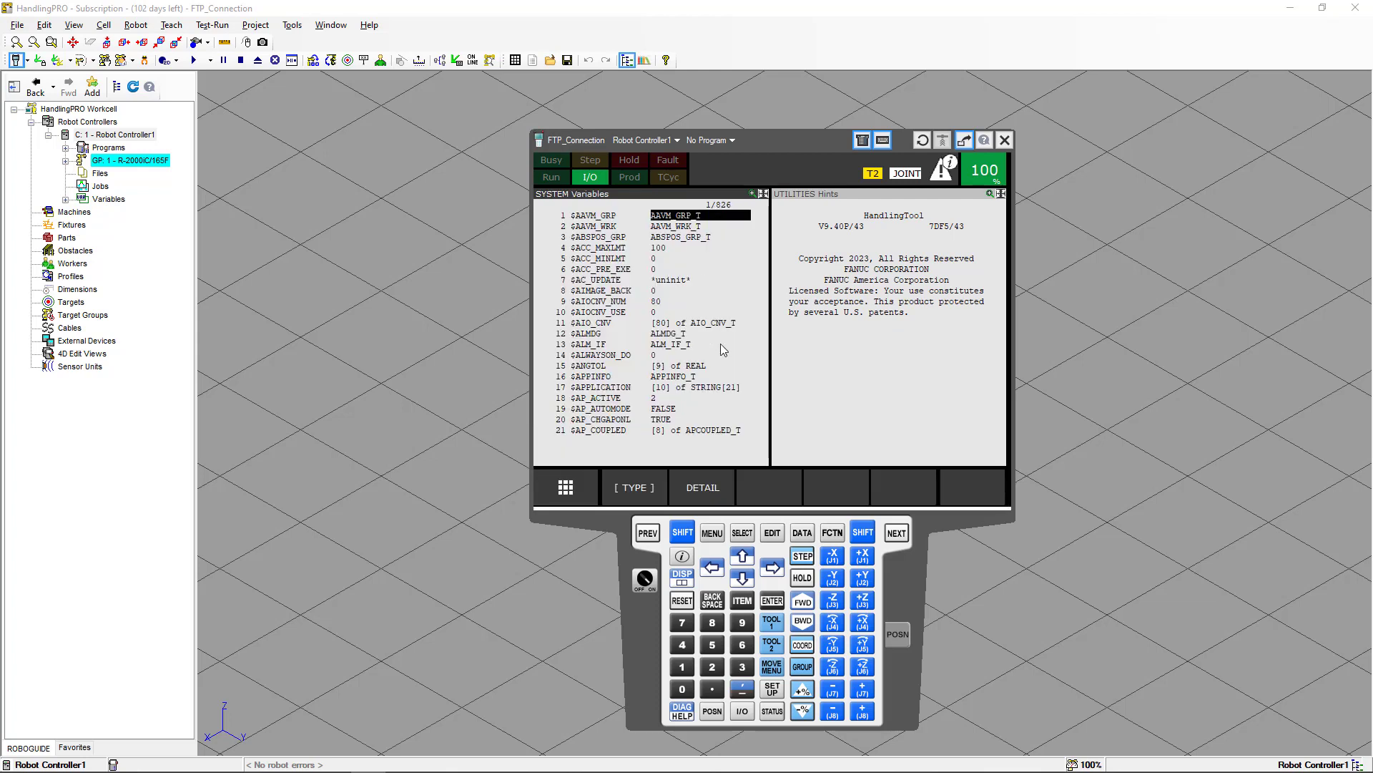
click(741, 600)
text(740)
key(Return)
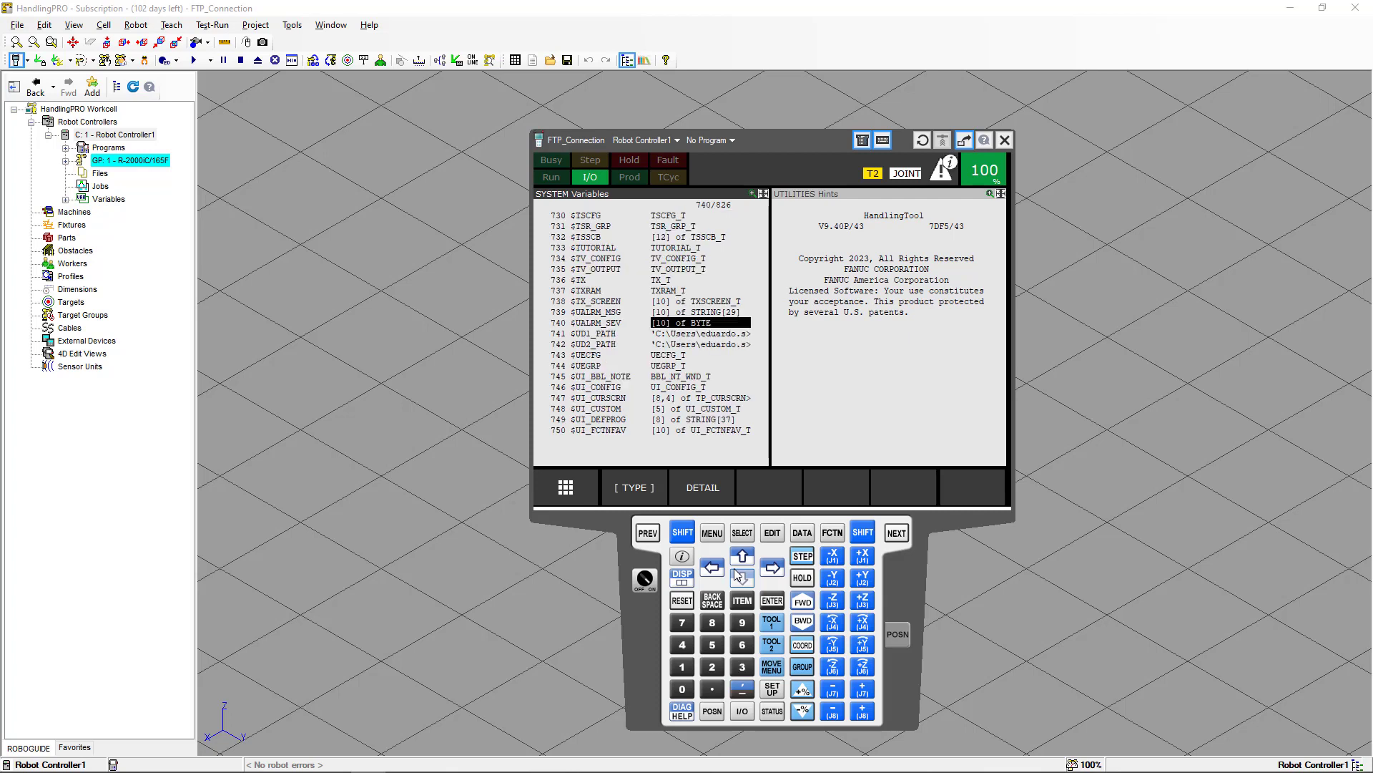
click(613, 390)
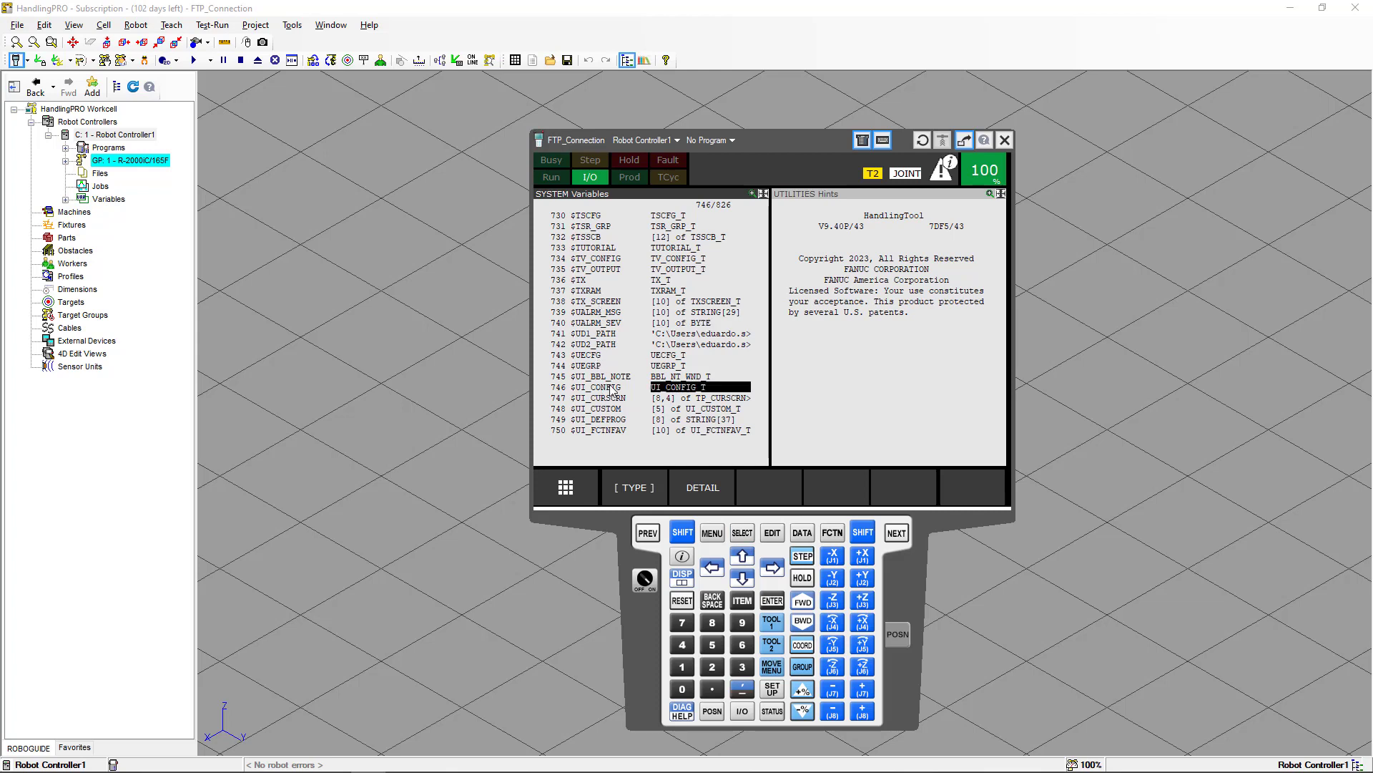
click(770, 602)
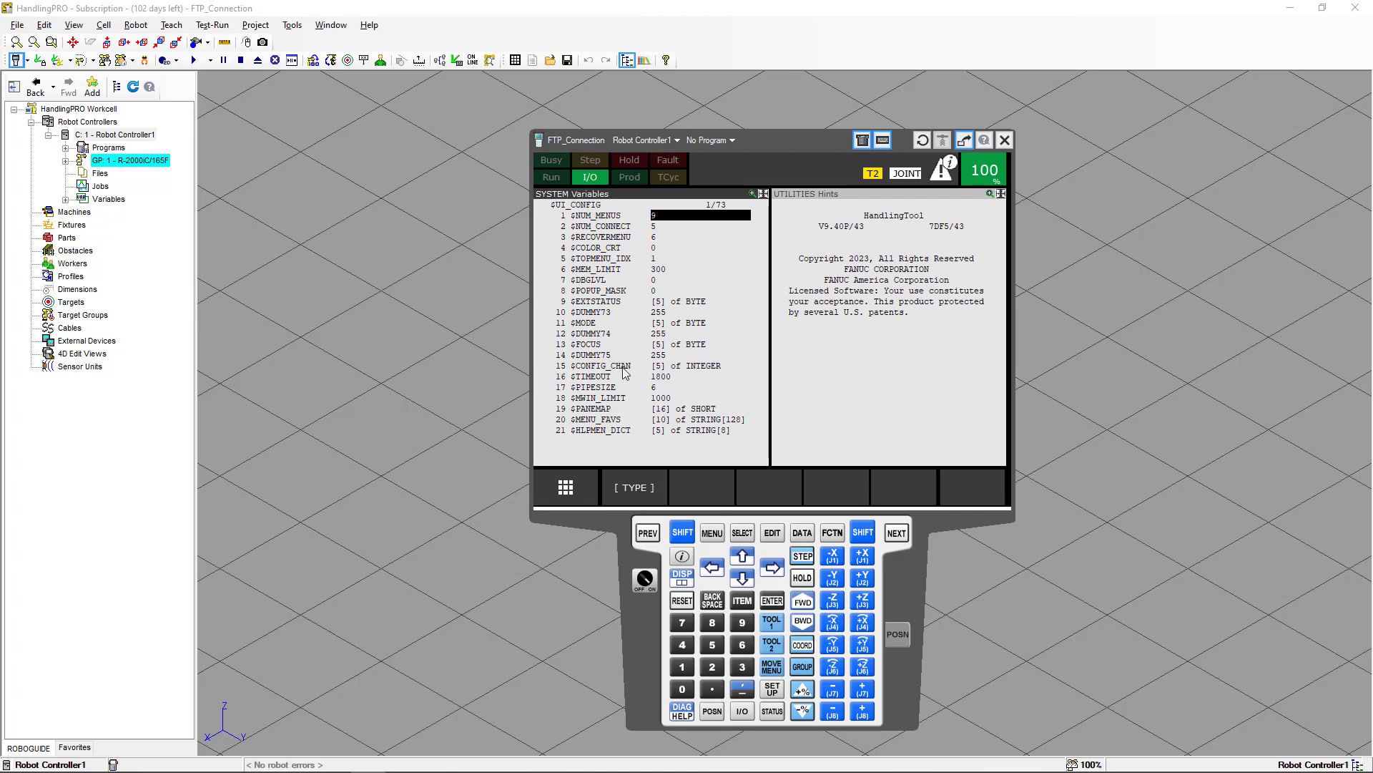
Scroll the $UI_CONFIG variable list down to $READONLY and open its array elements.
click(681, 530)
click(743, 578)
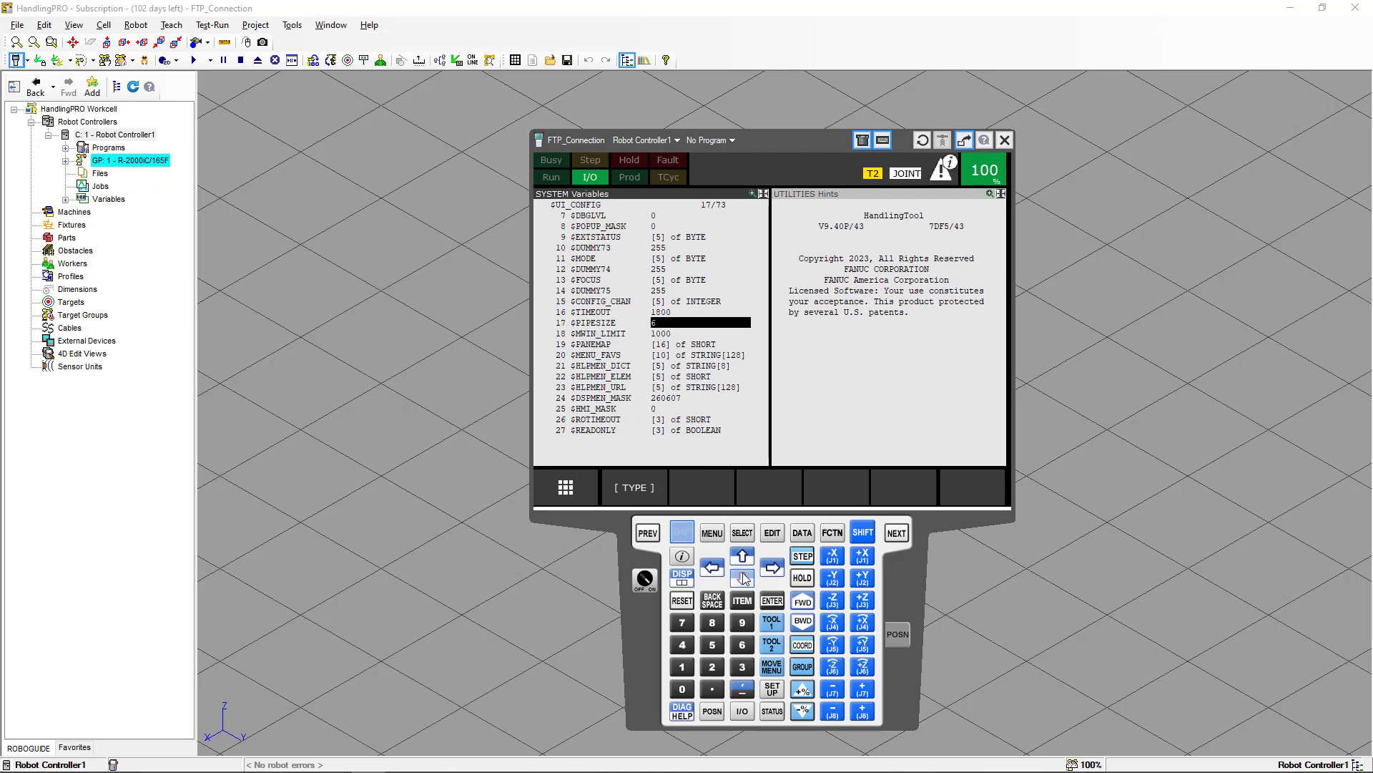
click(743, 578)
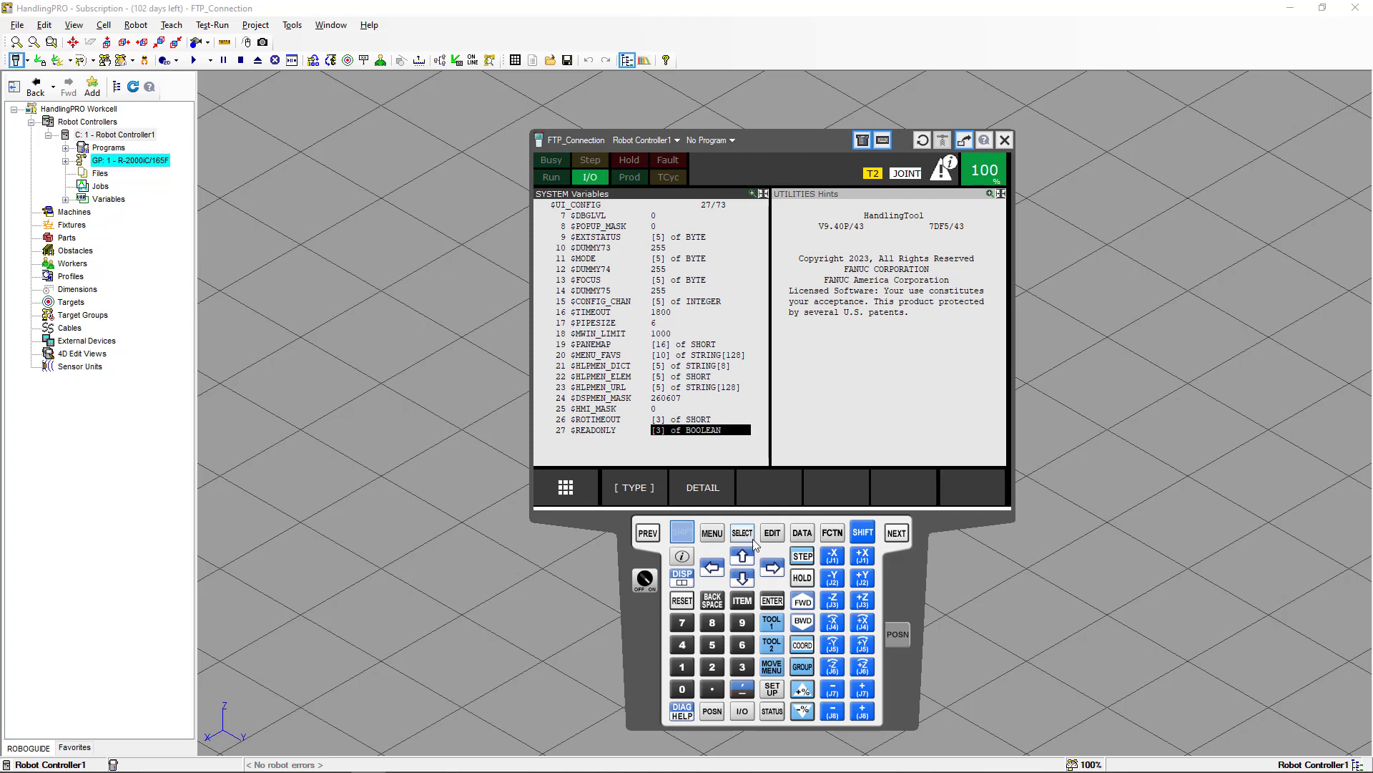
click(683, 532)
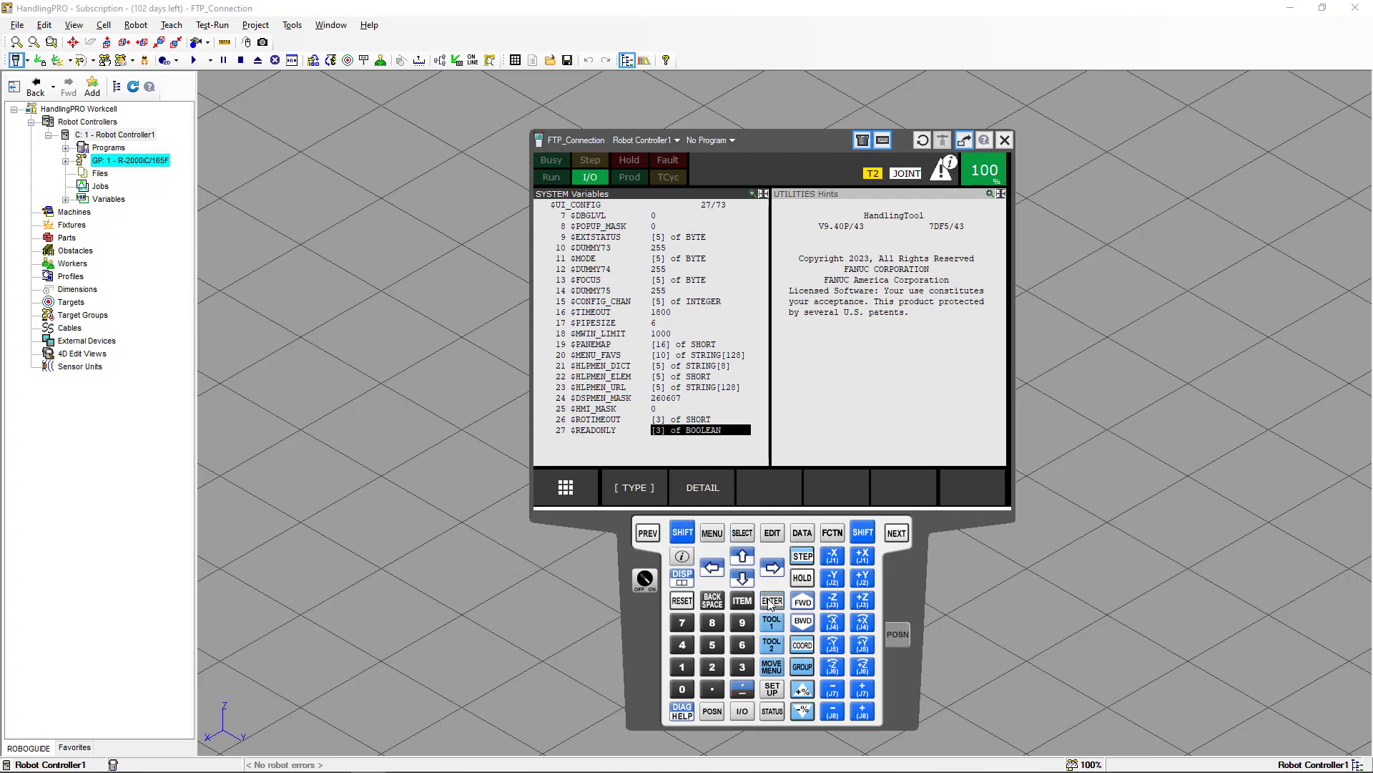
click(771, 600)
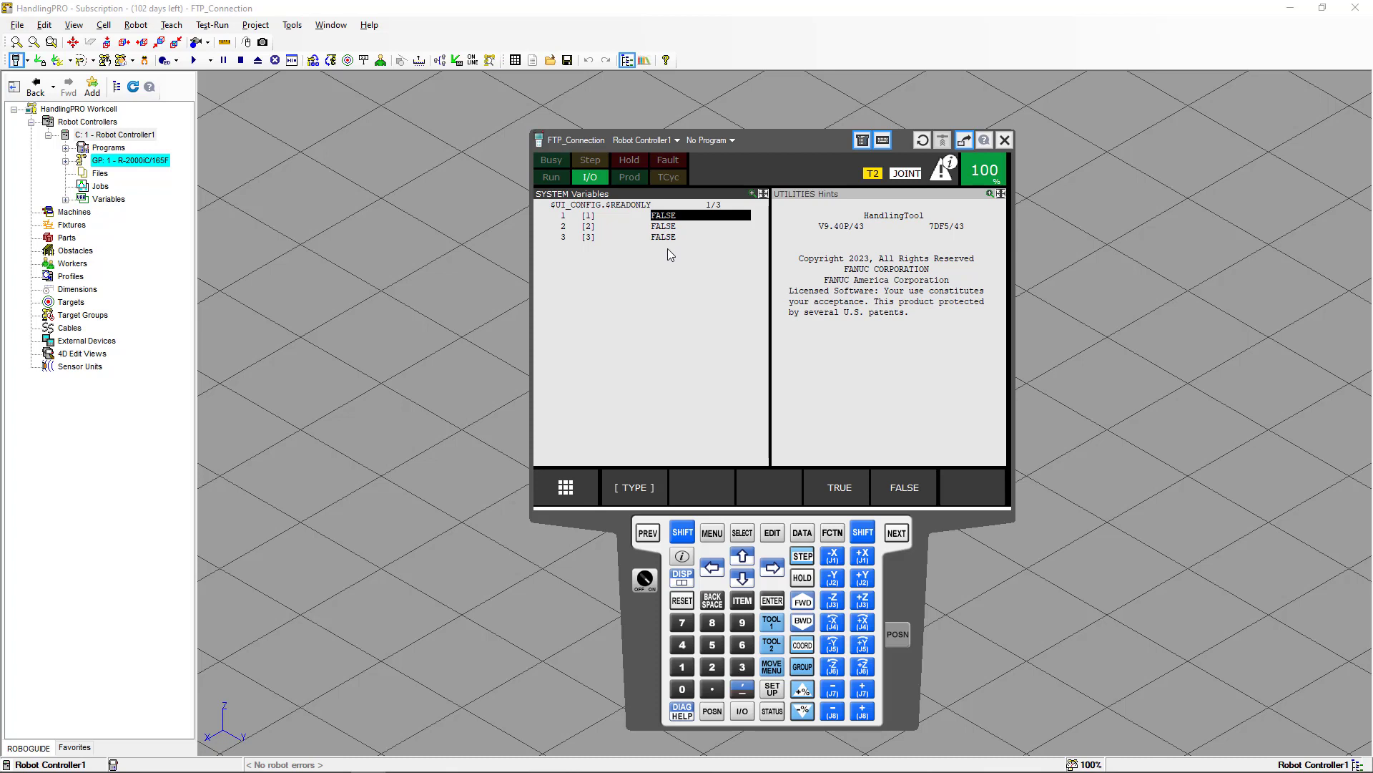
Cycle power on the robot controller from the function menu, confirming with YES.
click(830, 535)
click(892, 419)
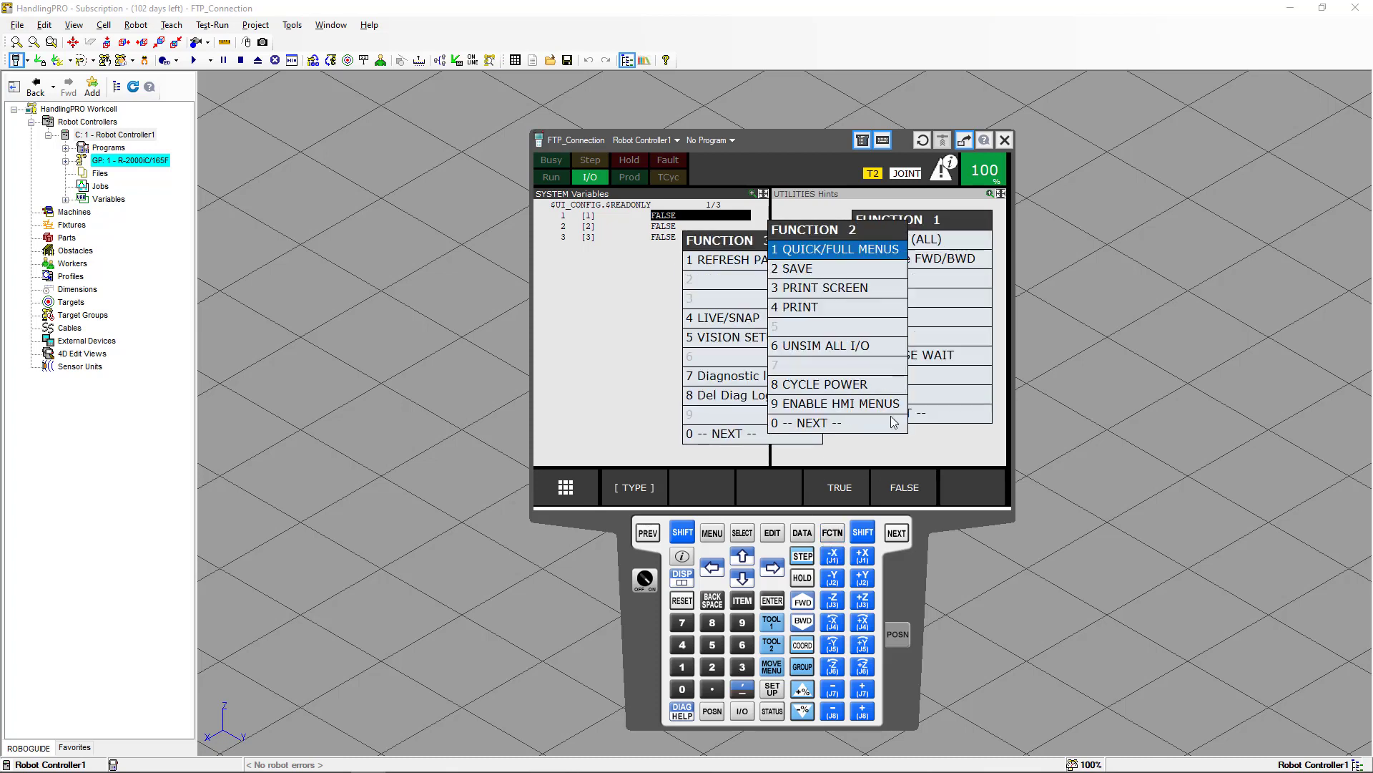
click(861, 387)
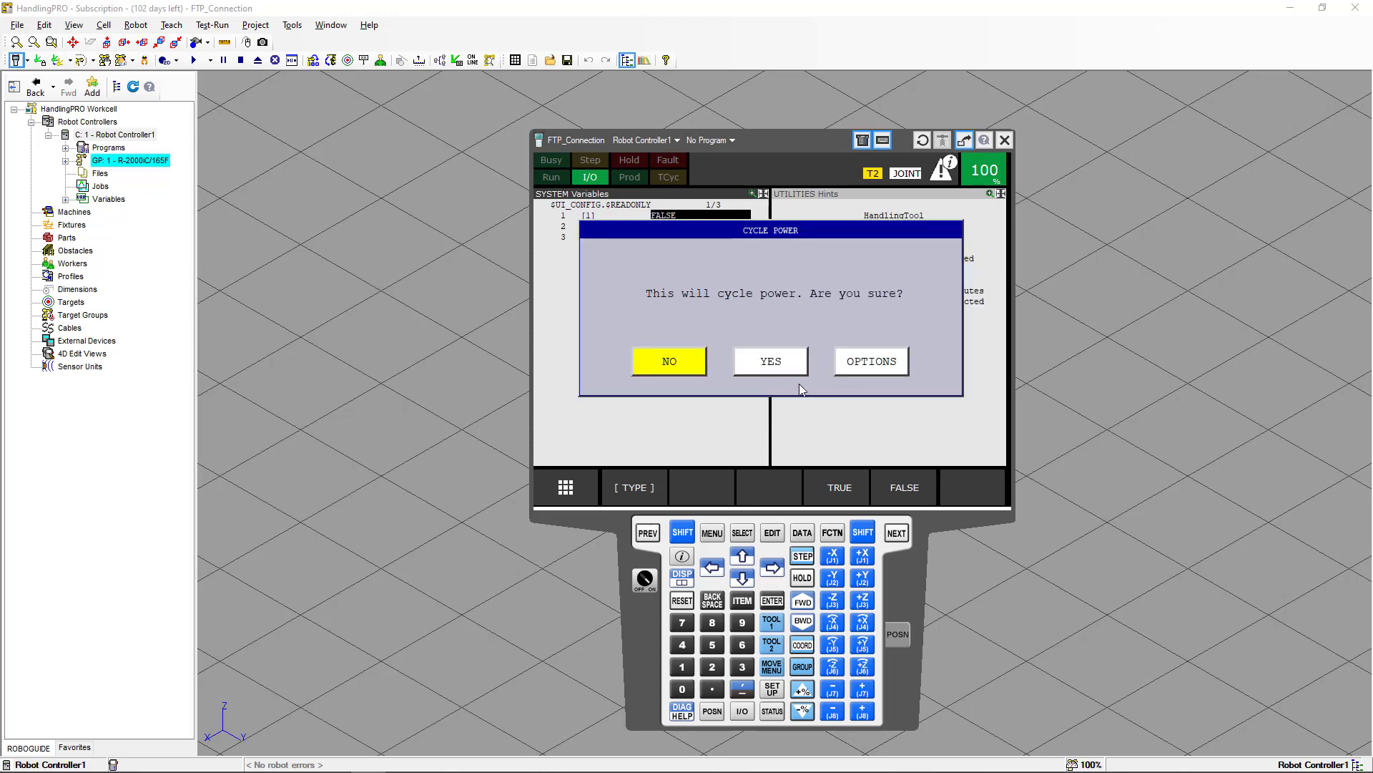
click(790, 367)
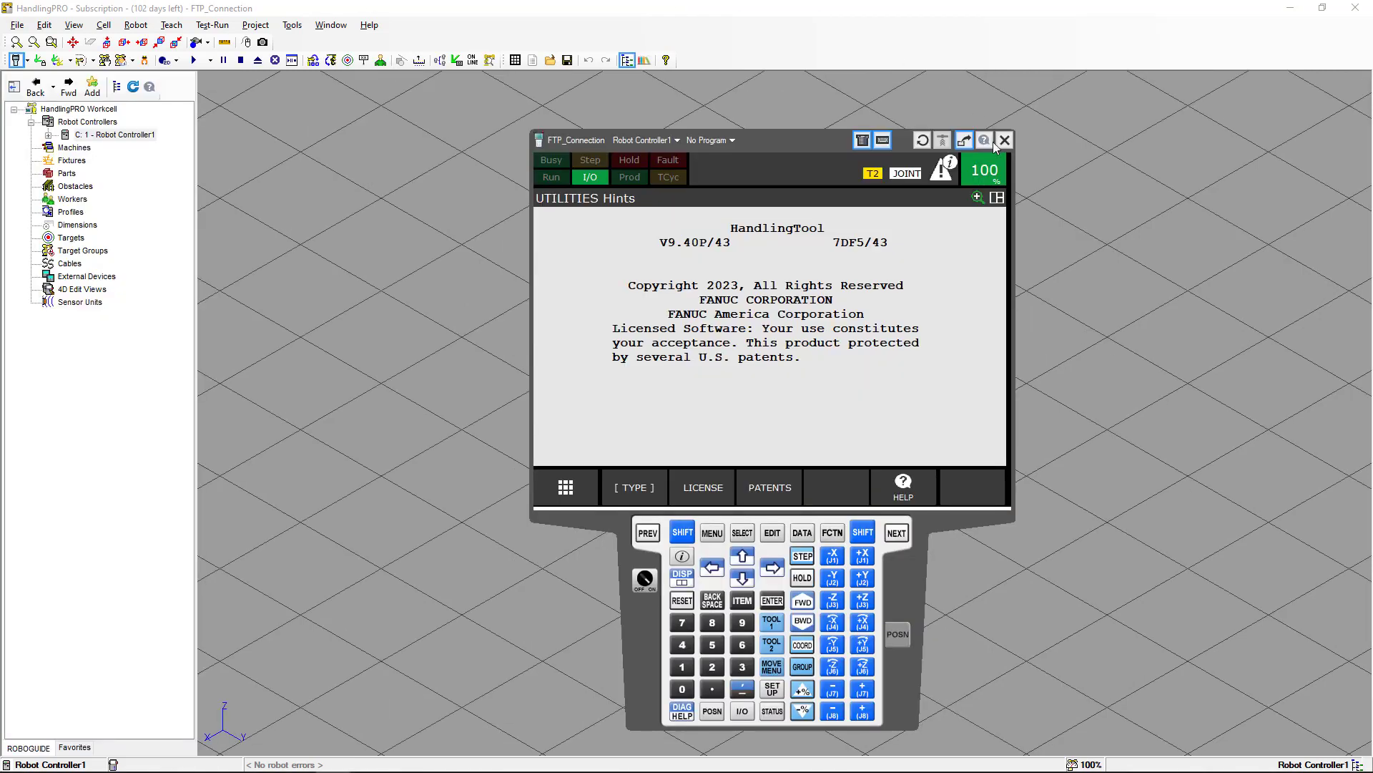
Switch the teach pendant to a double-pane display.
click(682, 532)
click(682, 576)
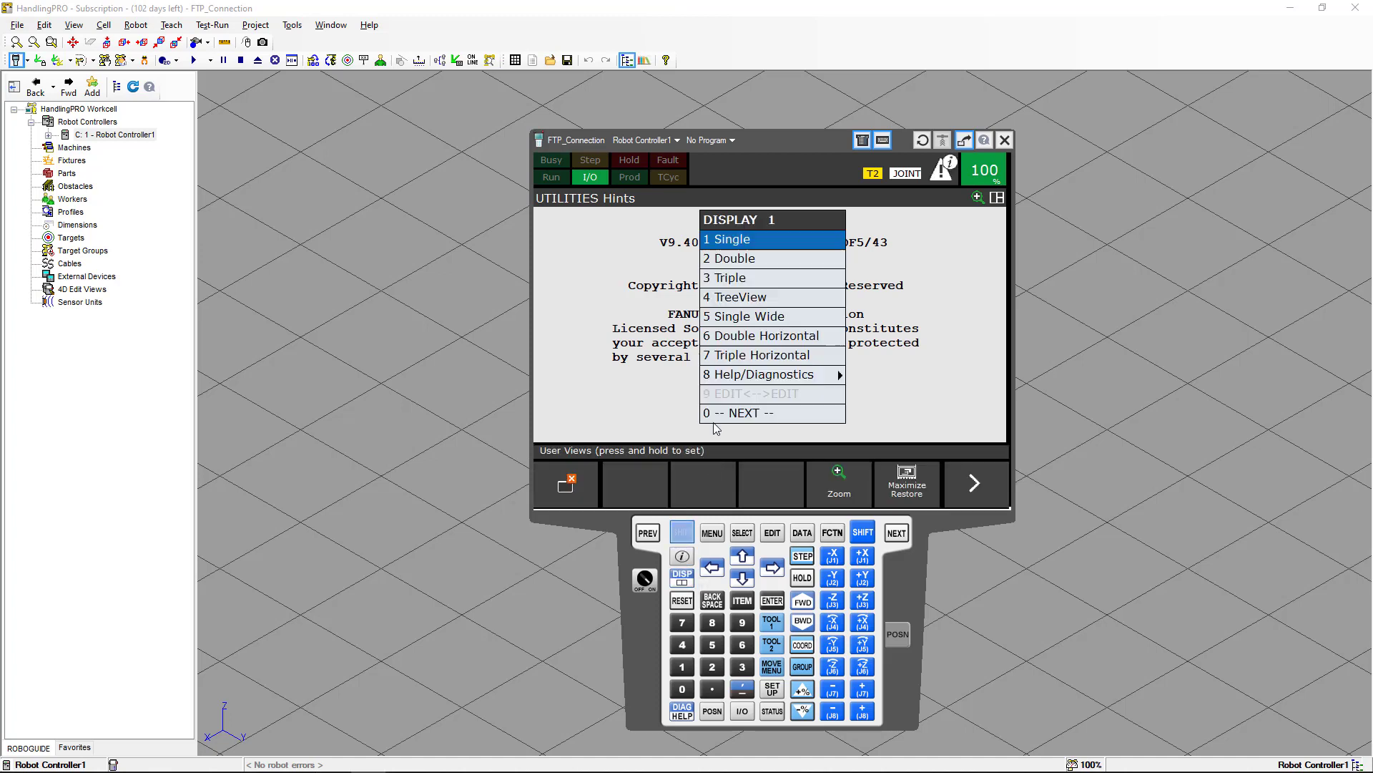
click(721, 264)
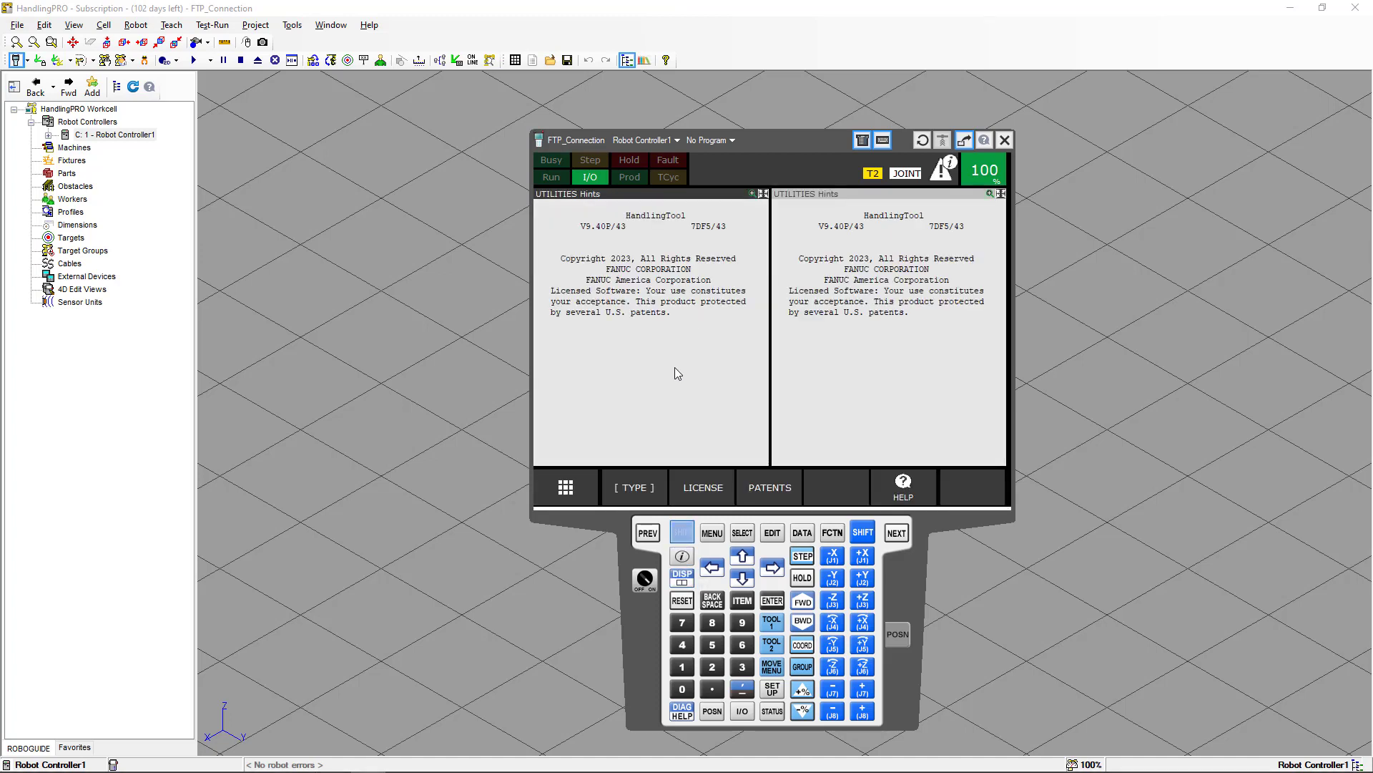
Open the Host Comm setup and show the TCP/IP detailed settings.
click(711, 533)
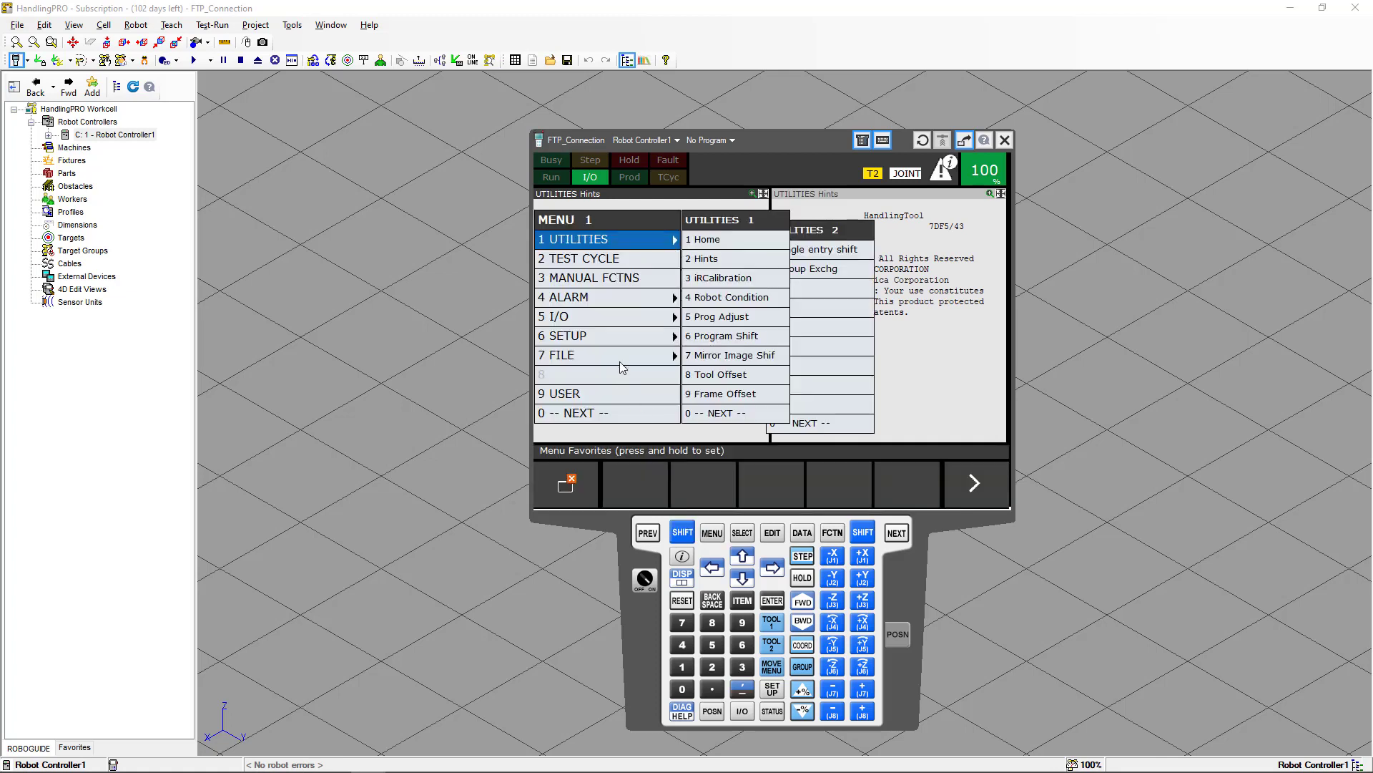
click(614, 336)
click(698, 414)
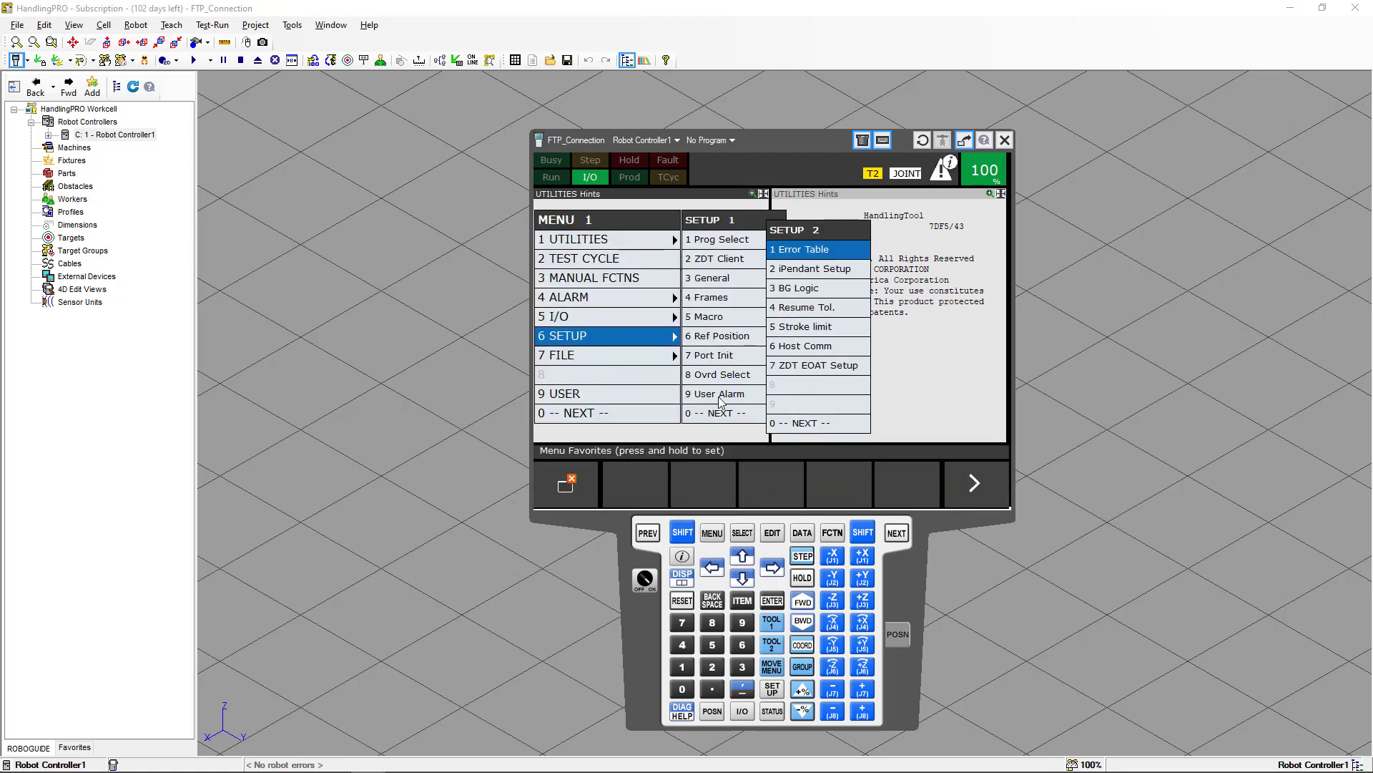
click(787, 347)
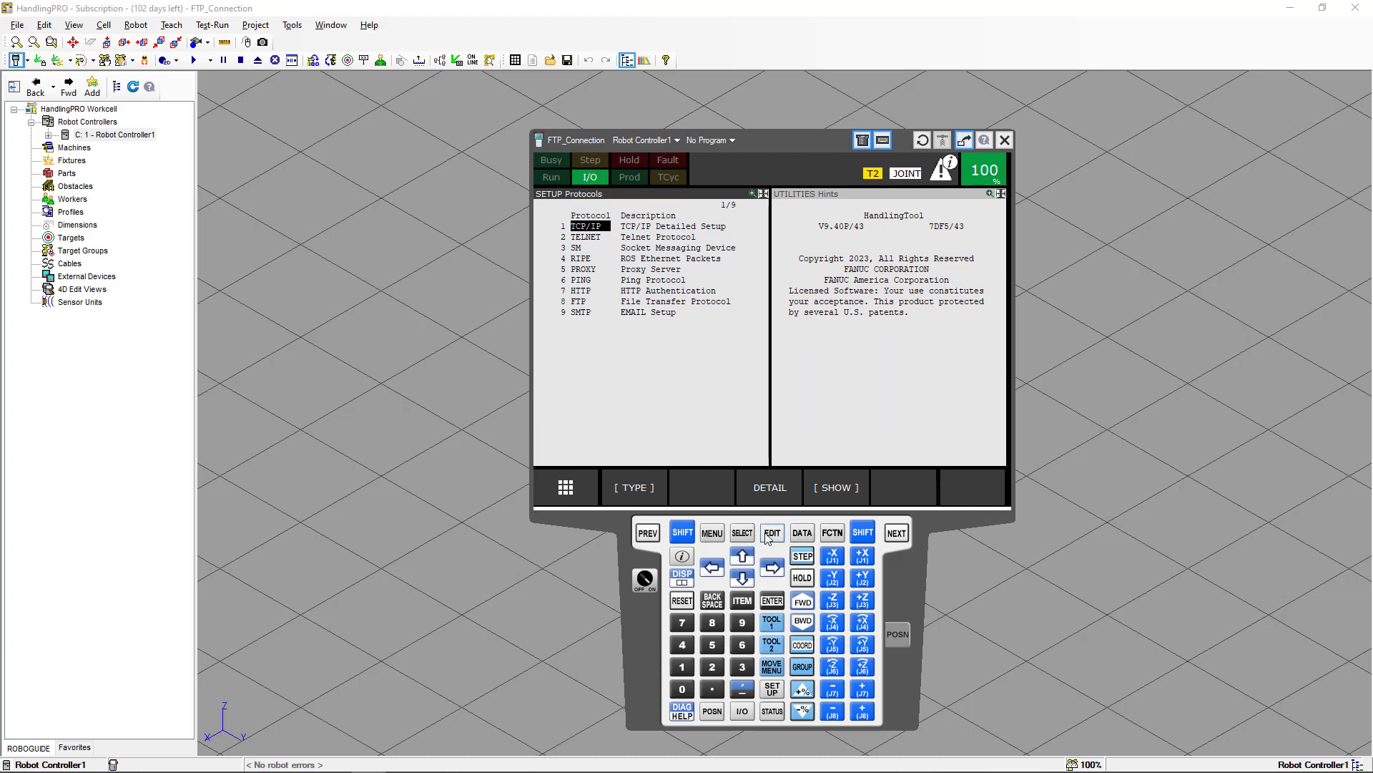
click(770, 488)
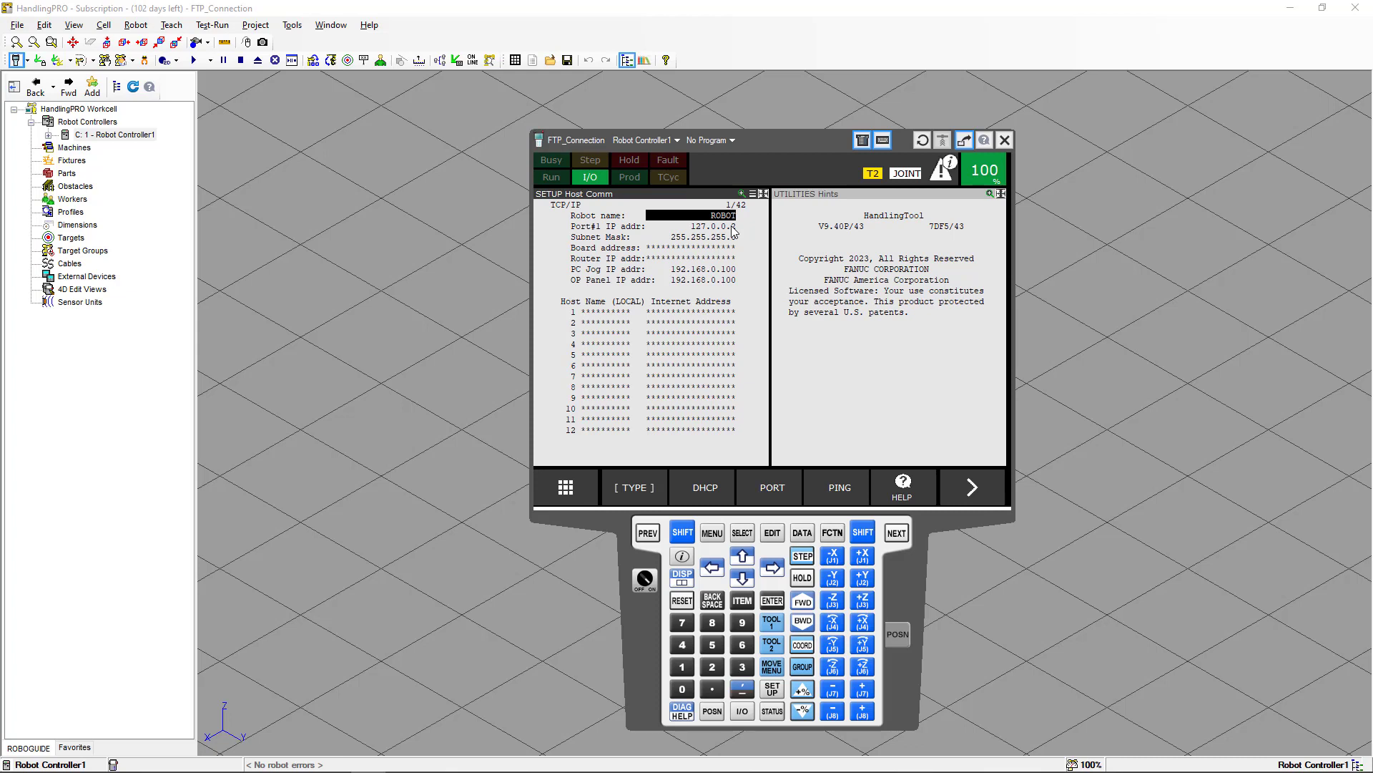
Close the teach pendant and open a Command Prompt window with cmd from the Run dialog.
click(1004, 140)
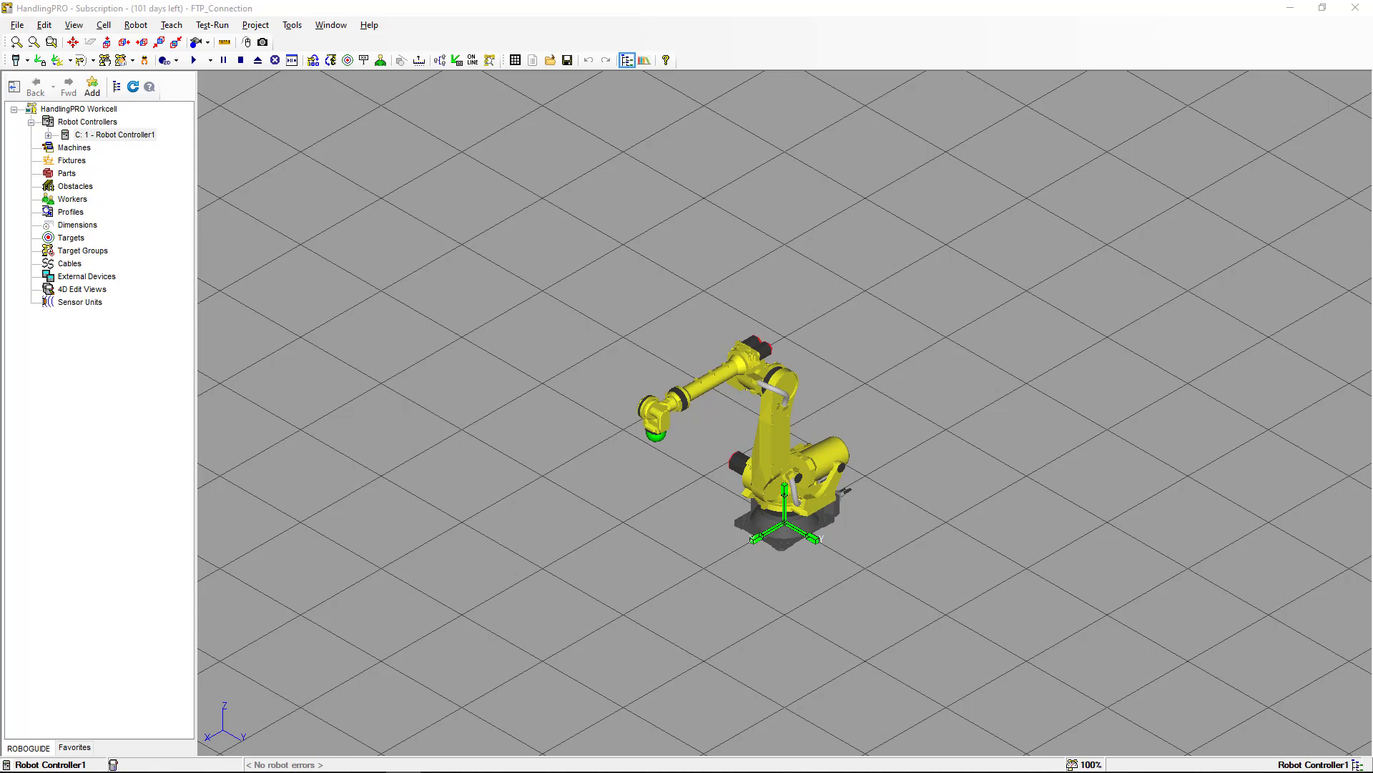
key(super+r)
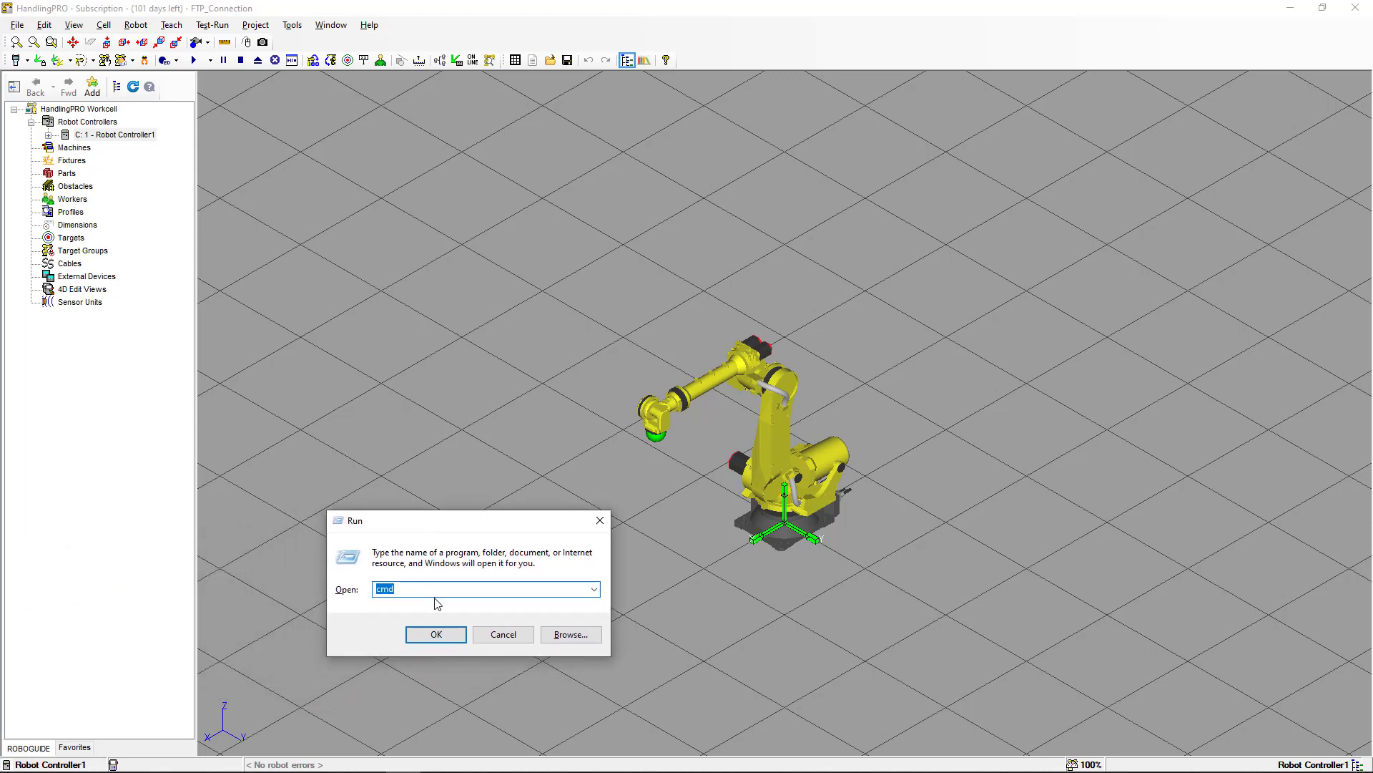
click(434, 635)
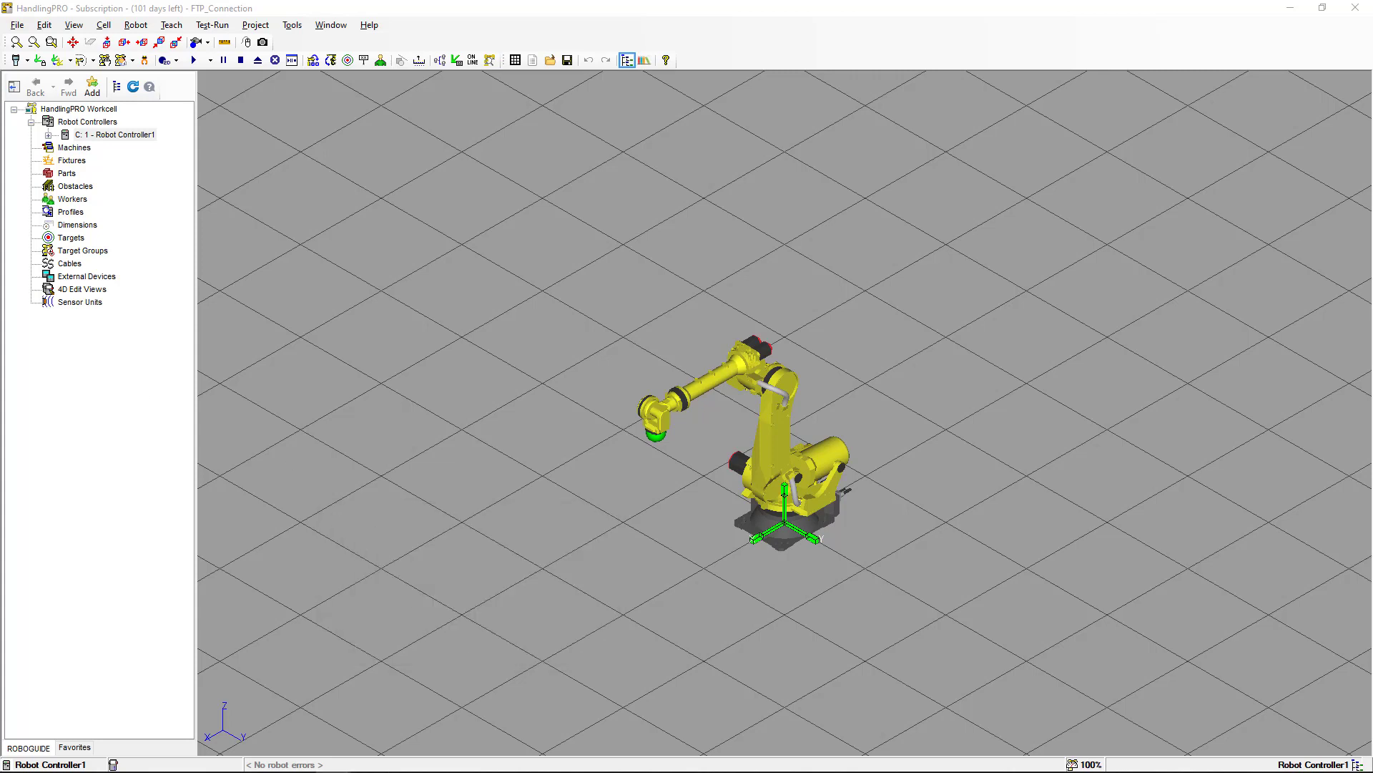
drag(429, 237, 601, 203)
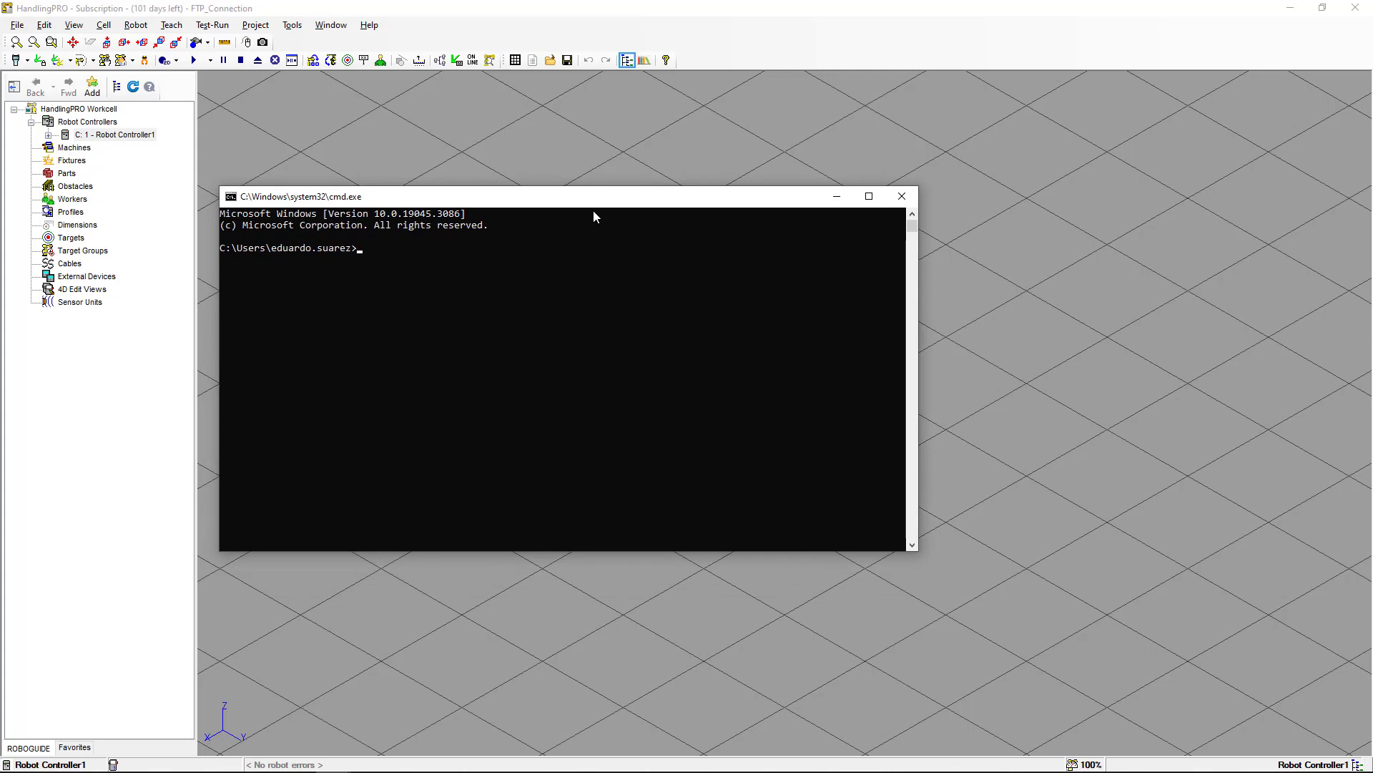
Set the Command Prompt colors to a white screen background with black text, then close the window.
right_click(541, 203)
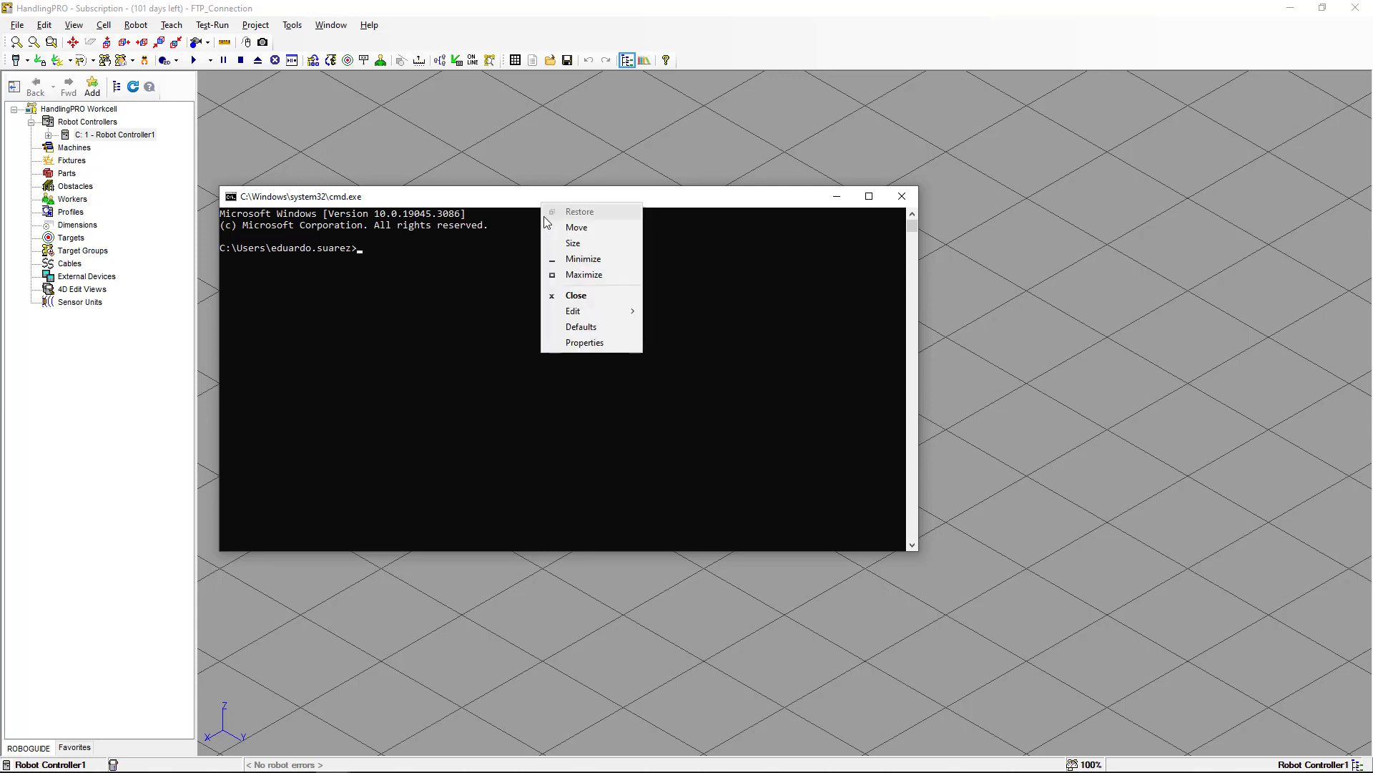
click(583, 344)
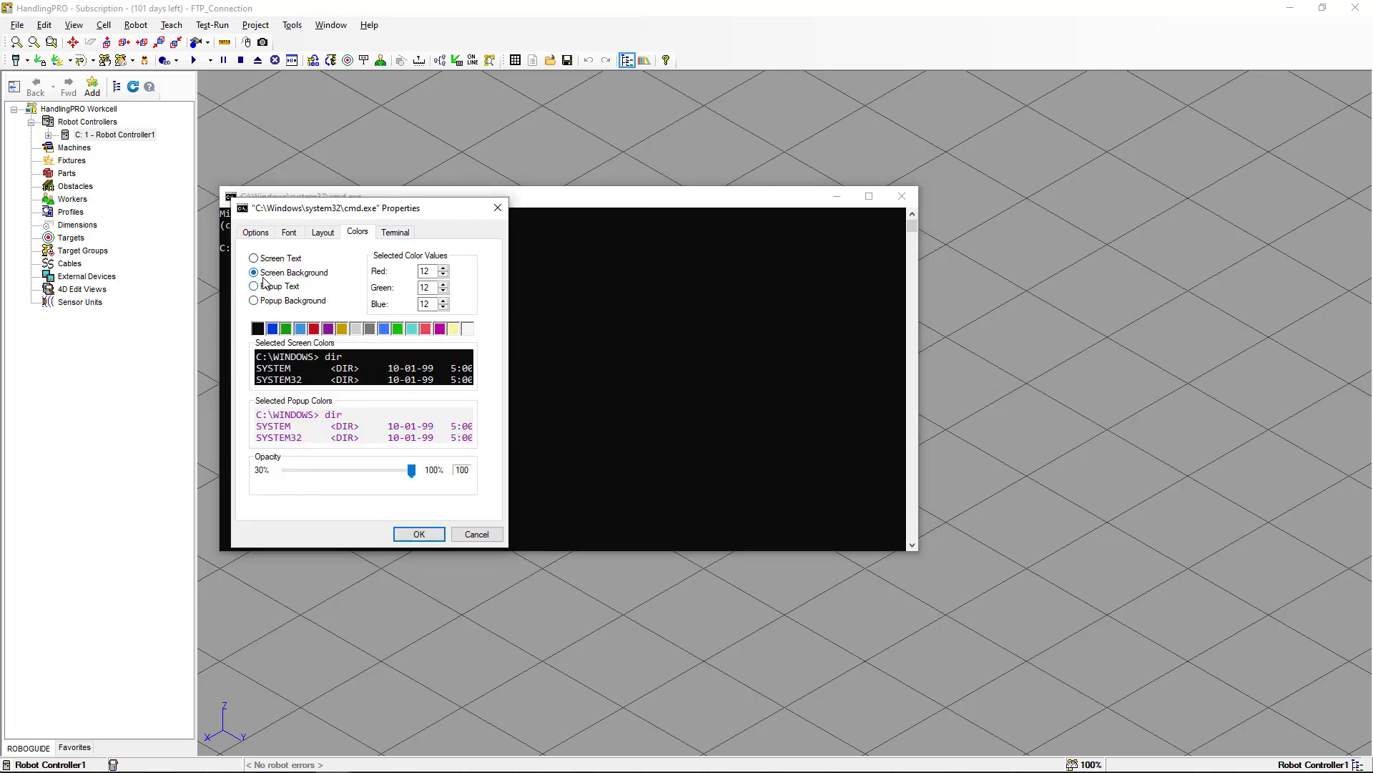
click(468, 329)
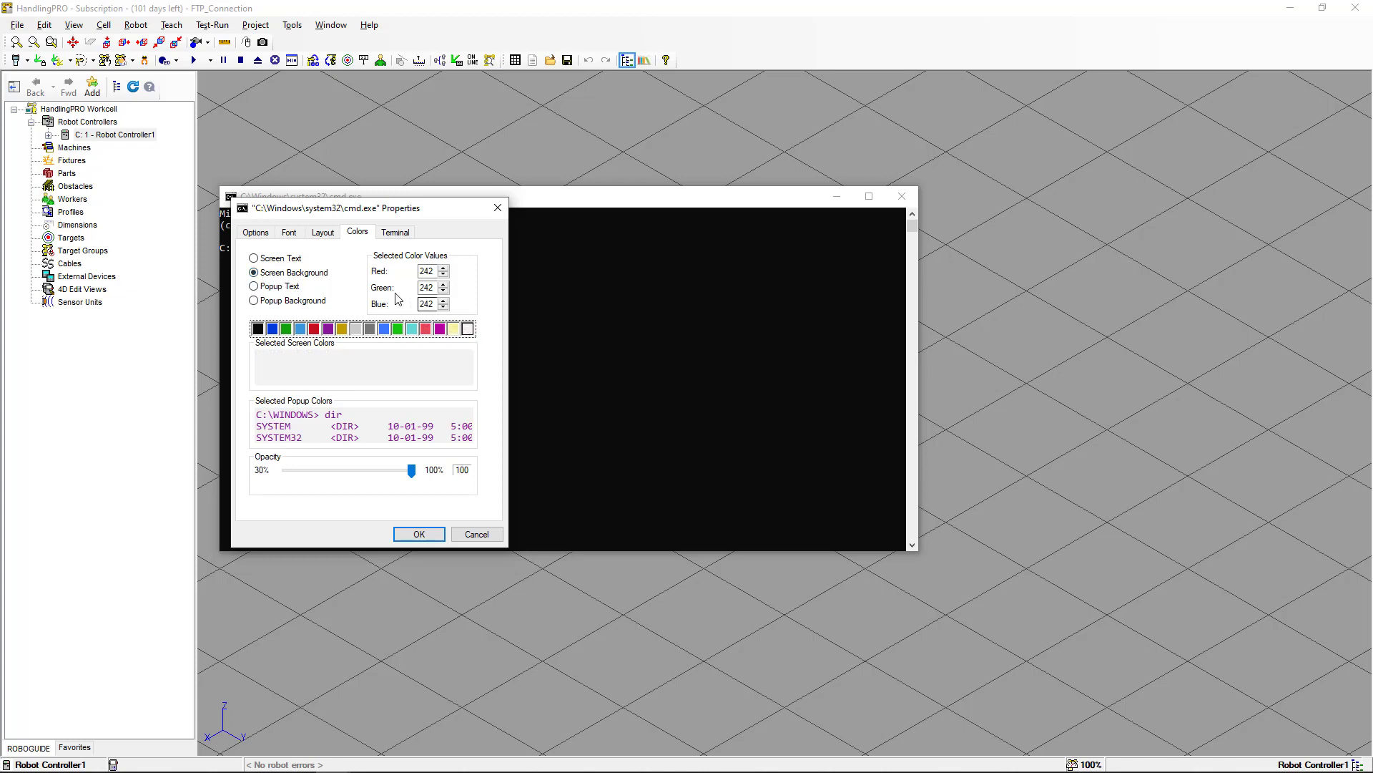
click(281, 258)
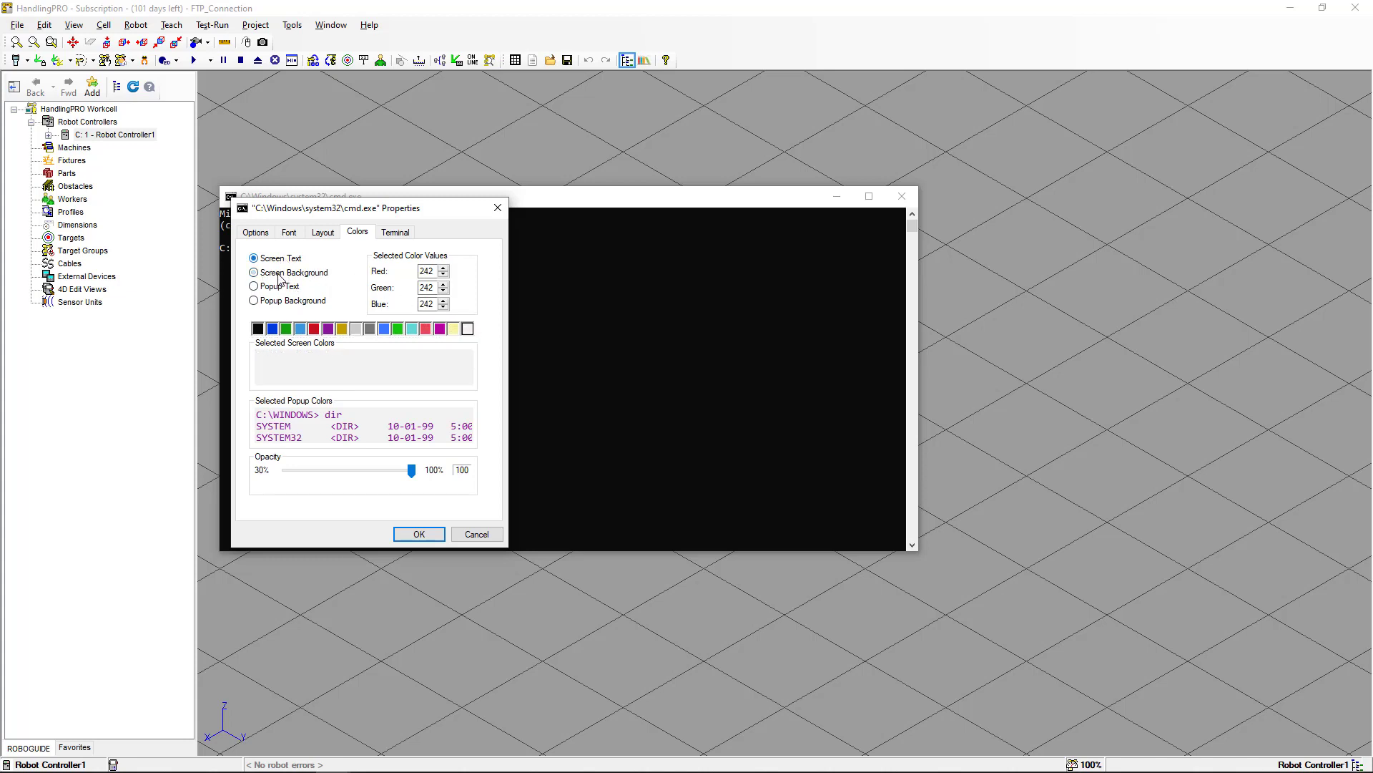
click(259, 329)
click(419, 533)
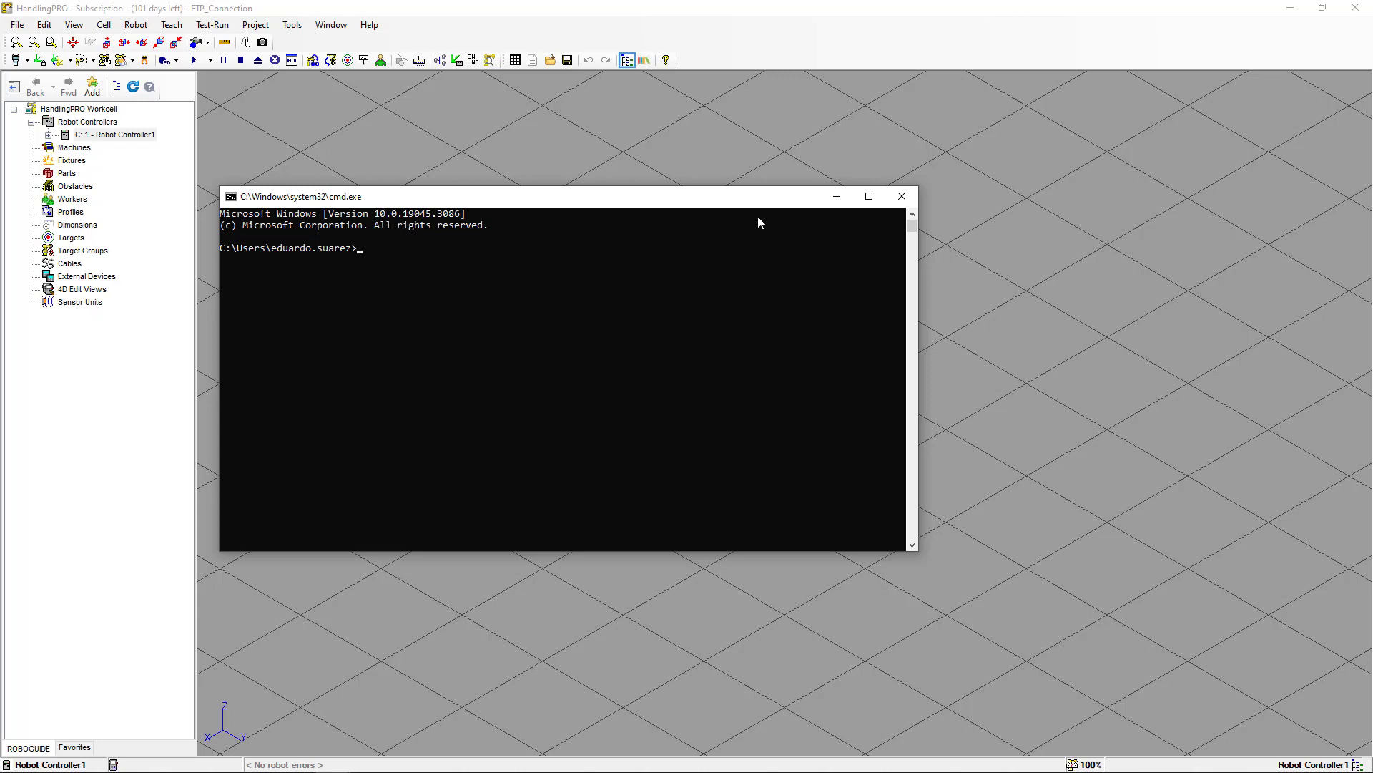
click(901, 197)
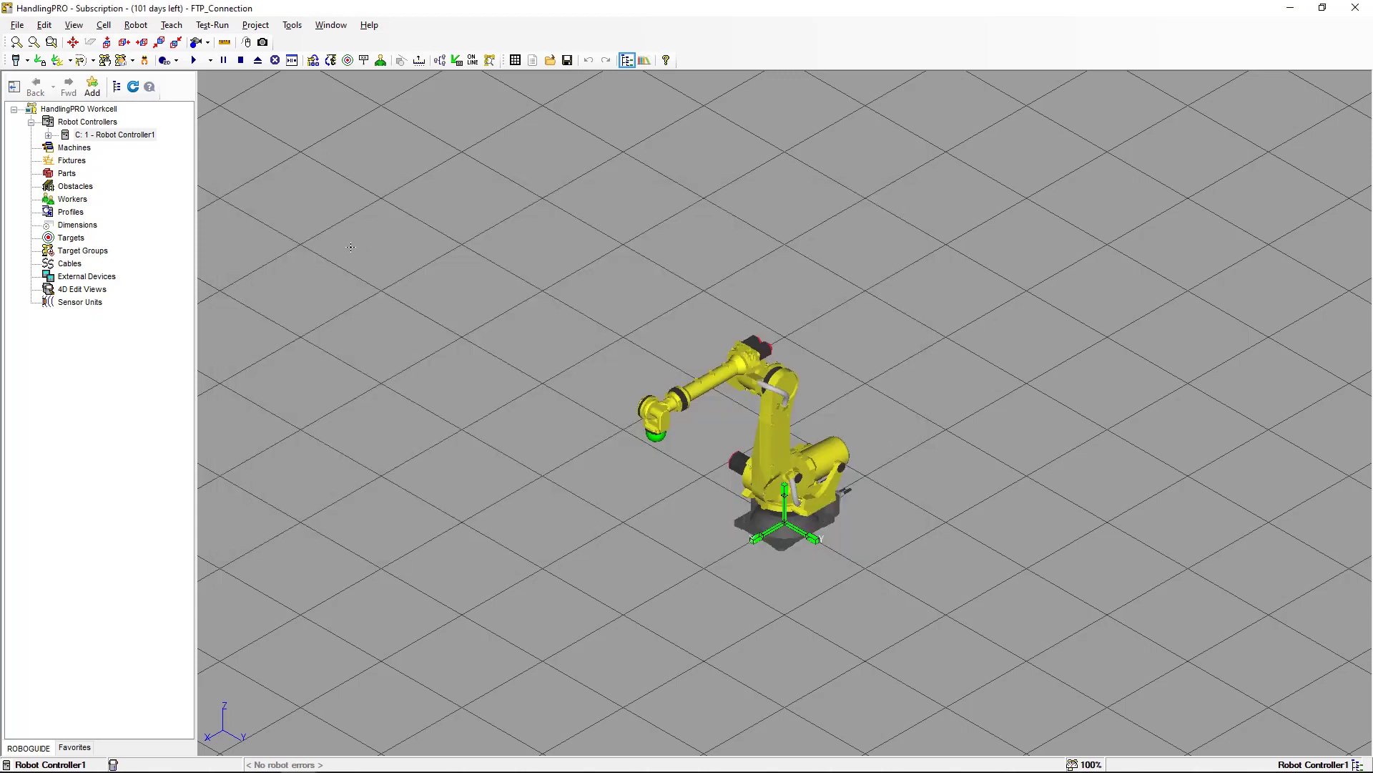
Reopen a Command Prompt with cmd and ping the controller at 127.0.0.2.
key(super+r)
text(cmd)
key(Return)
drag(0, 286, 562, 173)
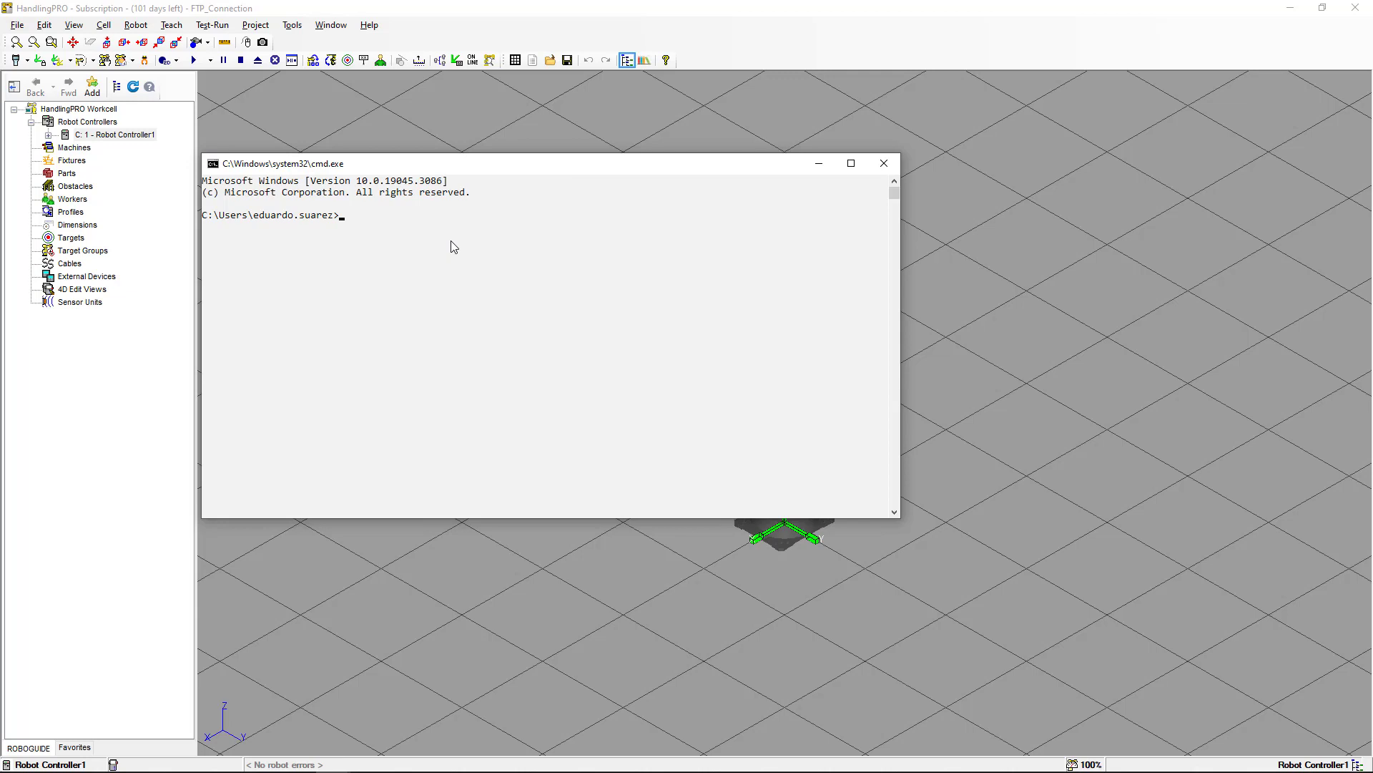
text(ping 127.0.0.2)
key(Return)
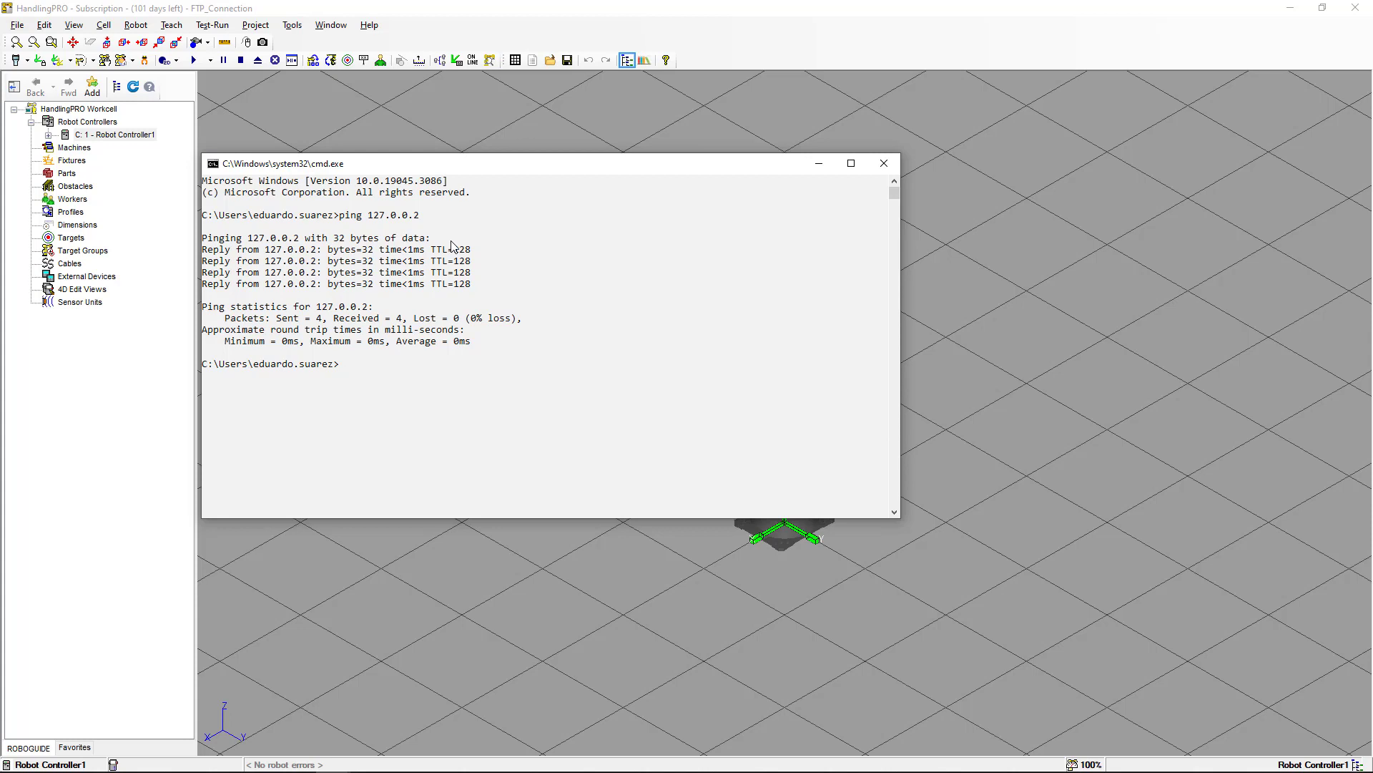
Change the working directory to c:\temp.
text(cd c:\temp)
key(Return)
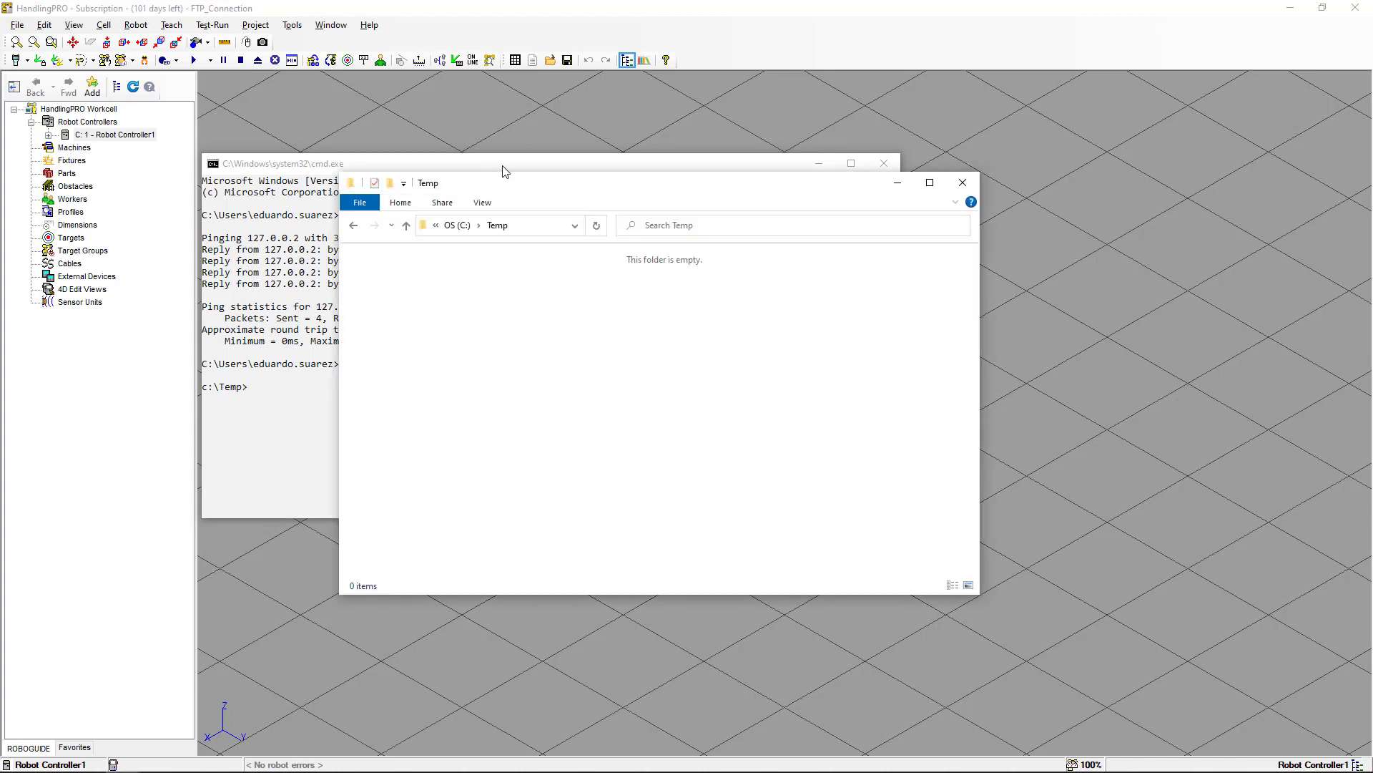
Display the ftp command's help text and then clear the console screen.
click(503, 168)
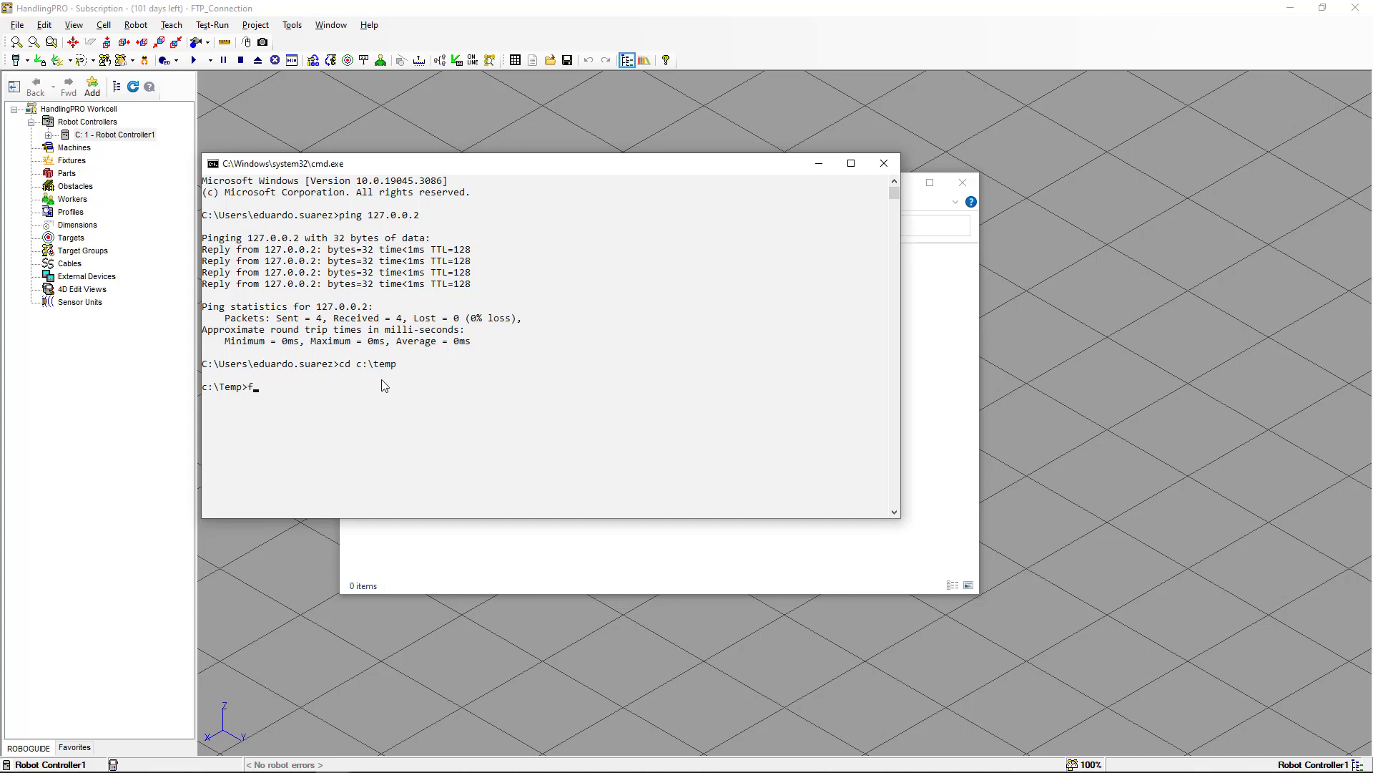
text(ftp /?)
key(Return)
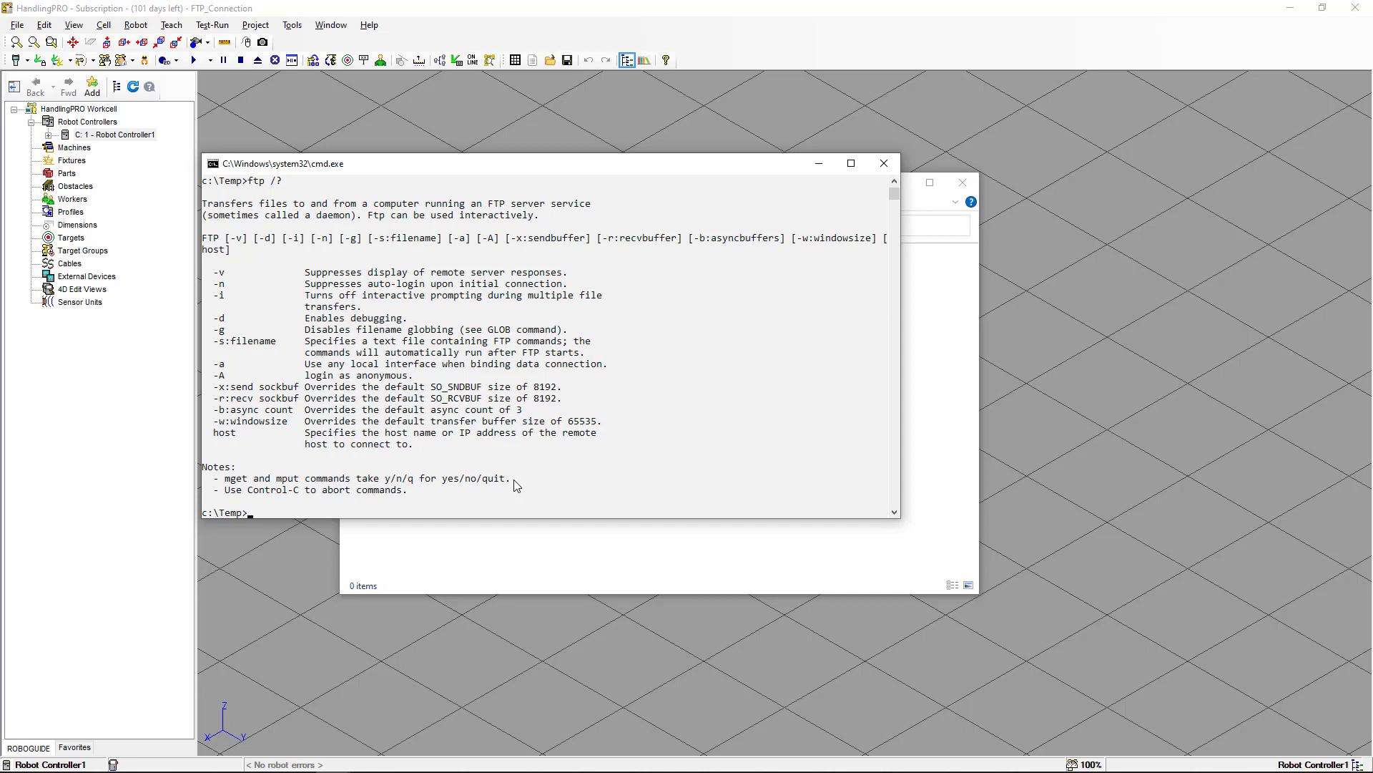
text(cls)
key(Return)
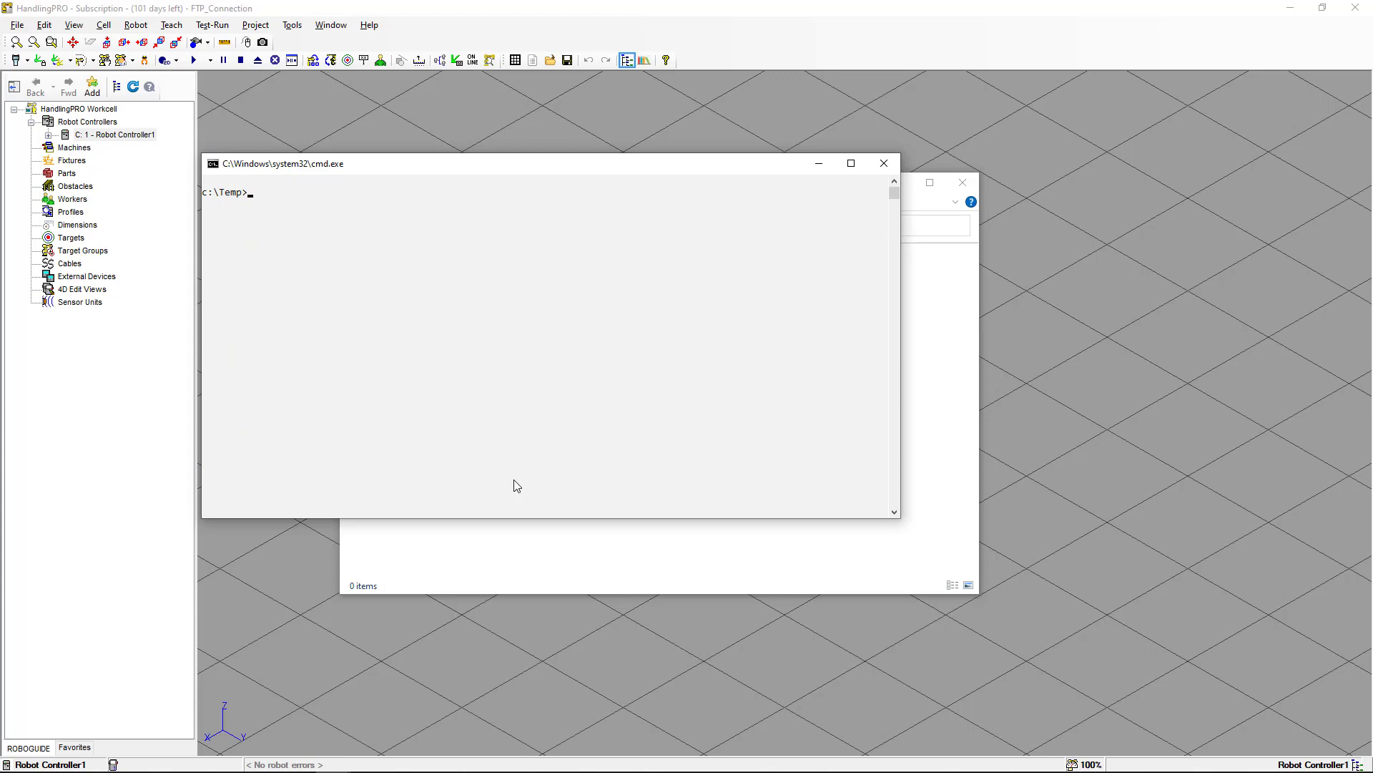
Start an FTP session to the controller at 127.0.0.2.
text(ftp 127.0.0.2)
key(Return)
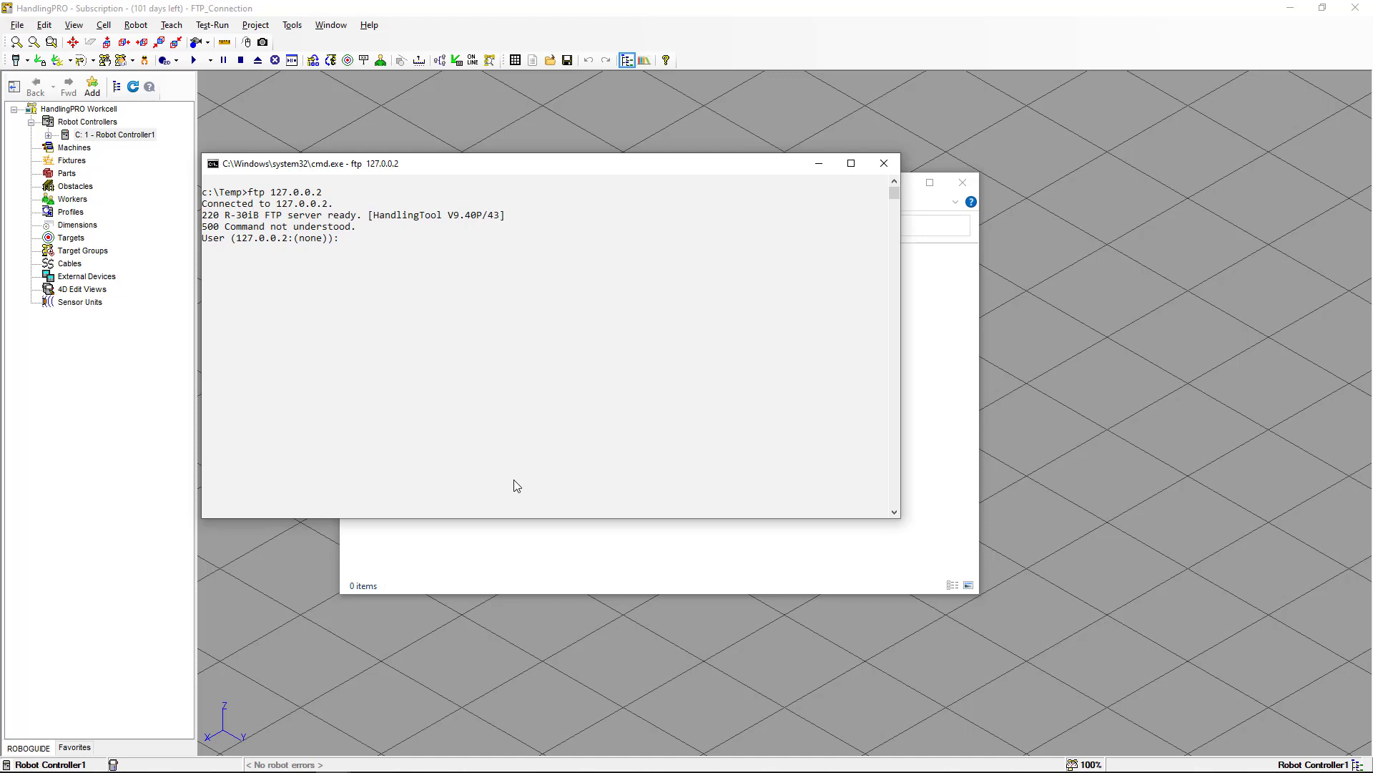
Log in with the default empty user name and switch the FTP transfer mode to binary with bin.
key(Return)
text(bin)
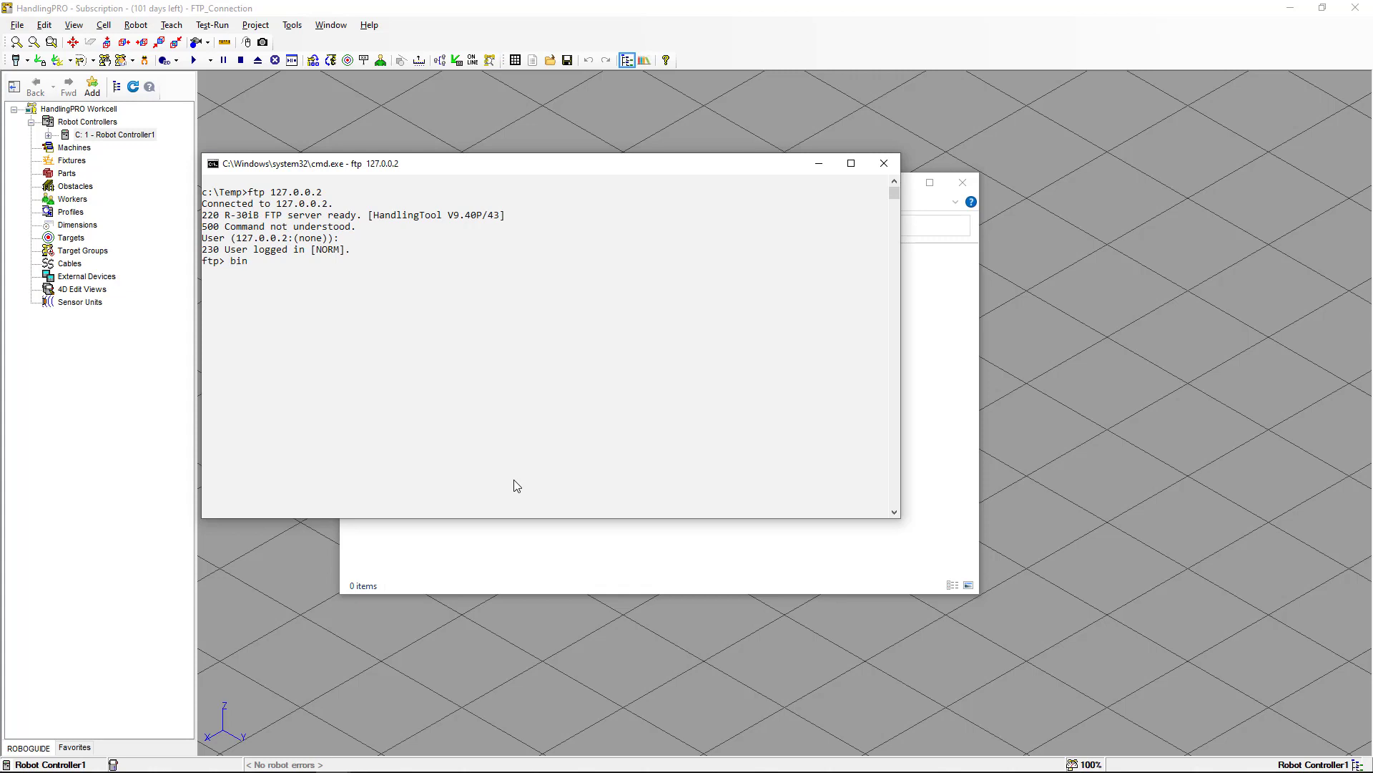
key(Return)
Reopen the robot controller's teach pendant.
click(15, 62)
click(16, 62)
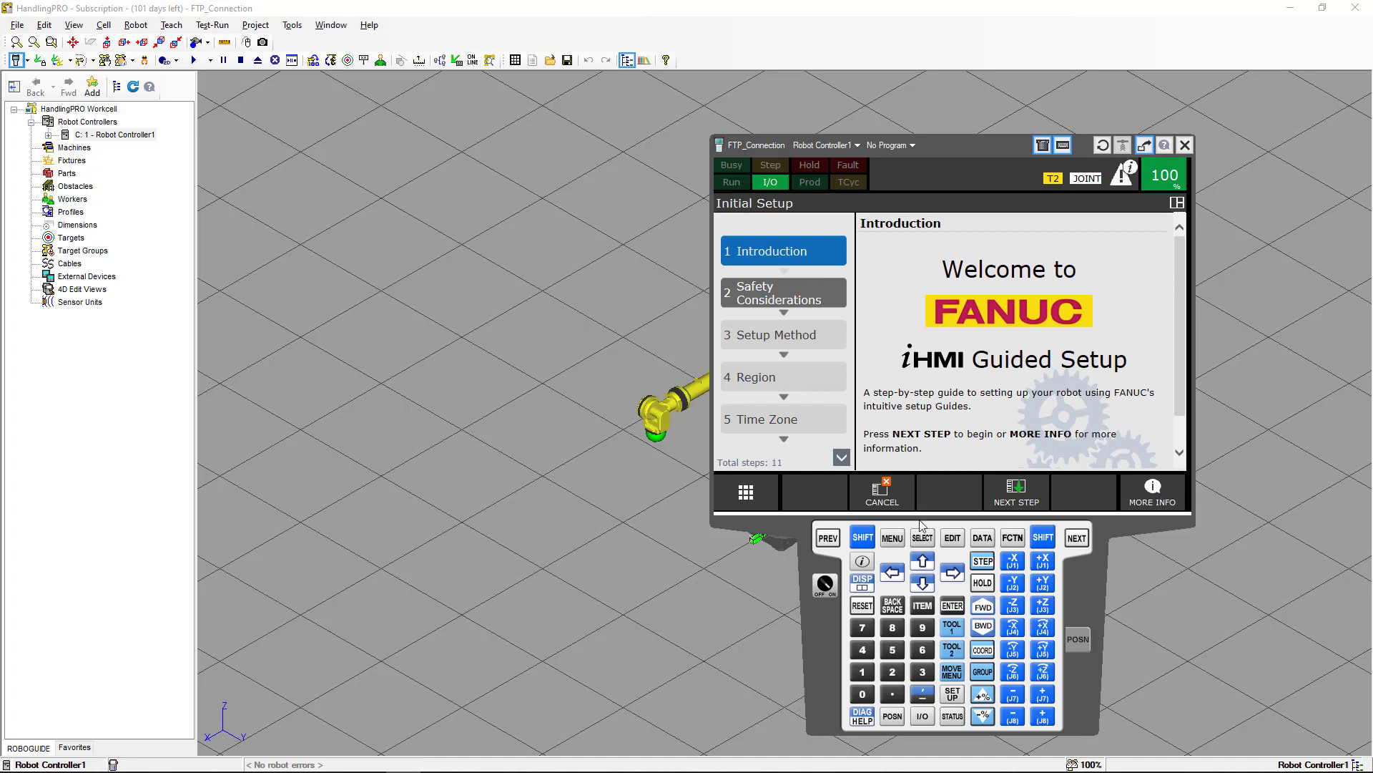
Switch the pendant to a double-pane display and open the program Select list.
click(862, 537)
click(863, 581)
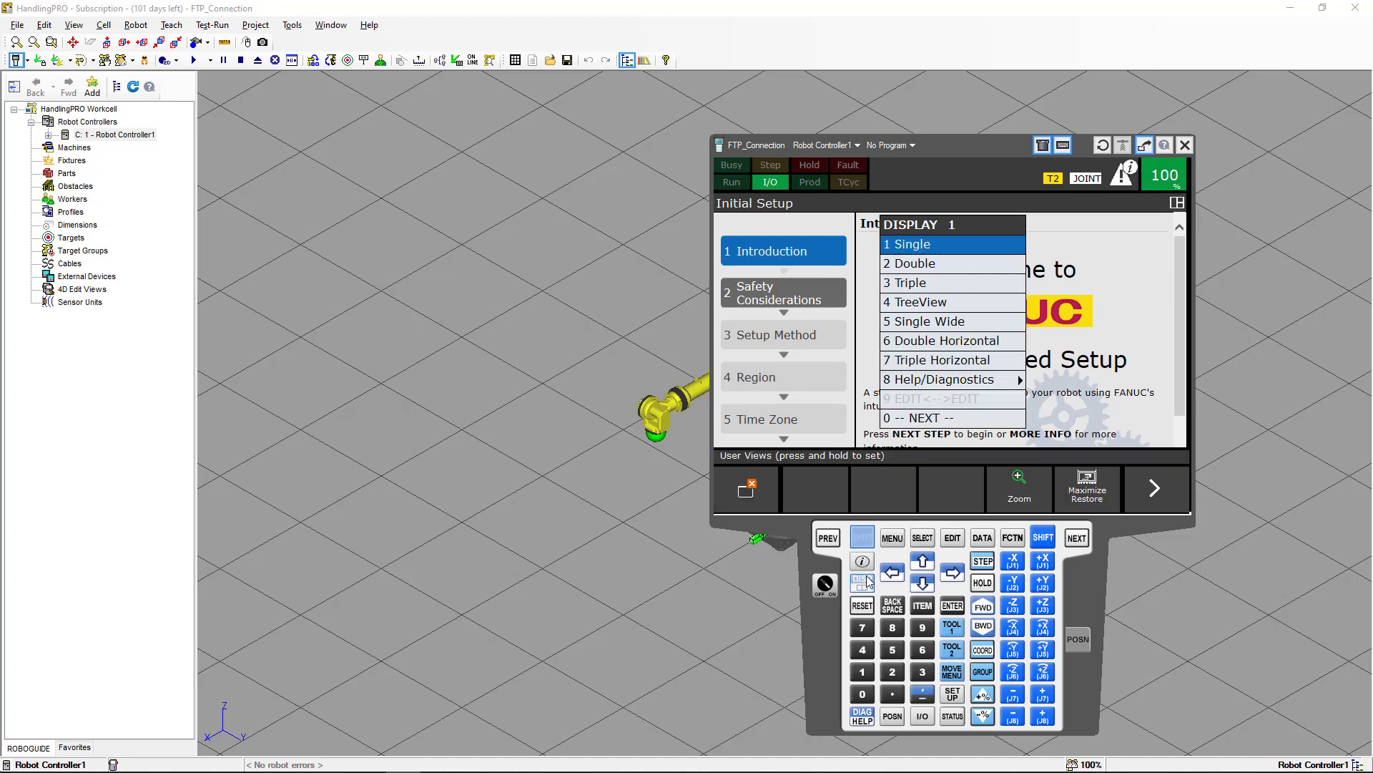
click(944, 264)
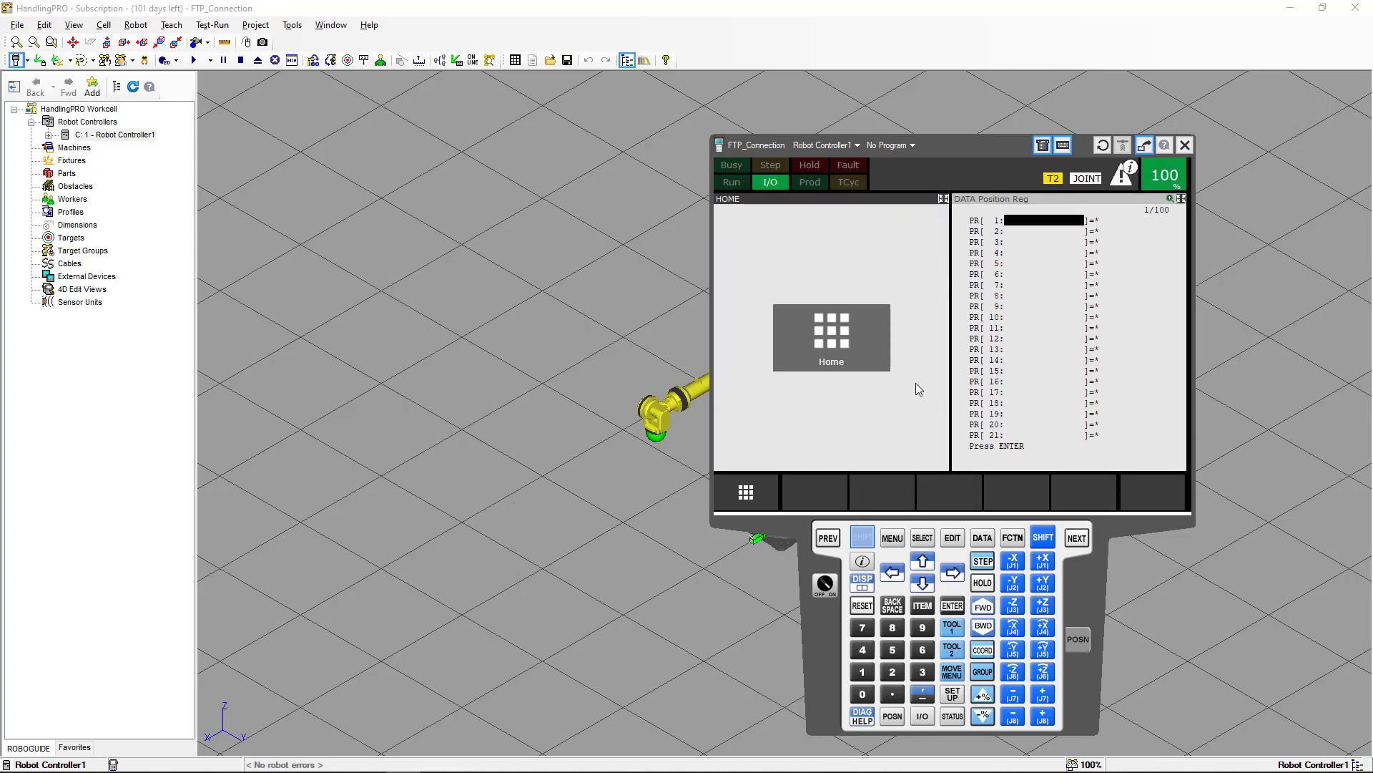
click(924, 538)
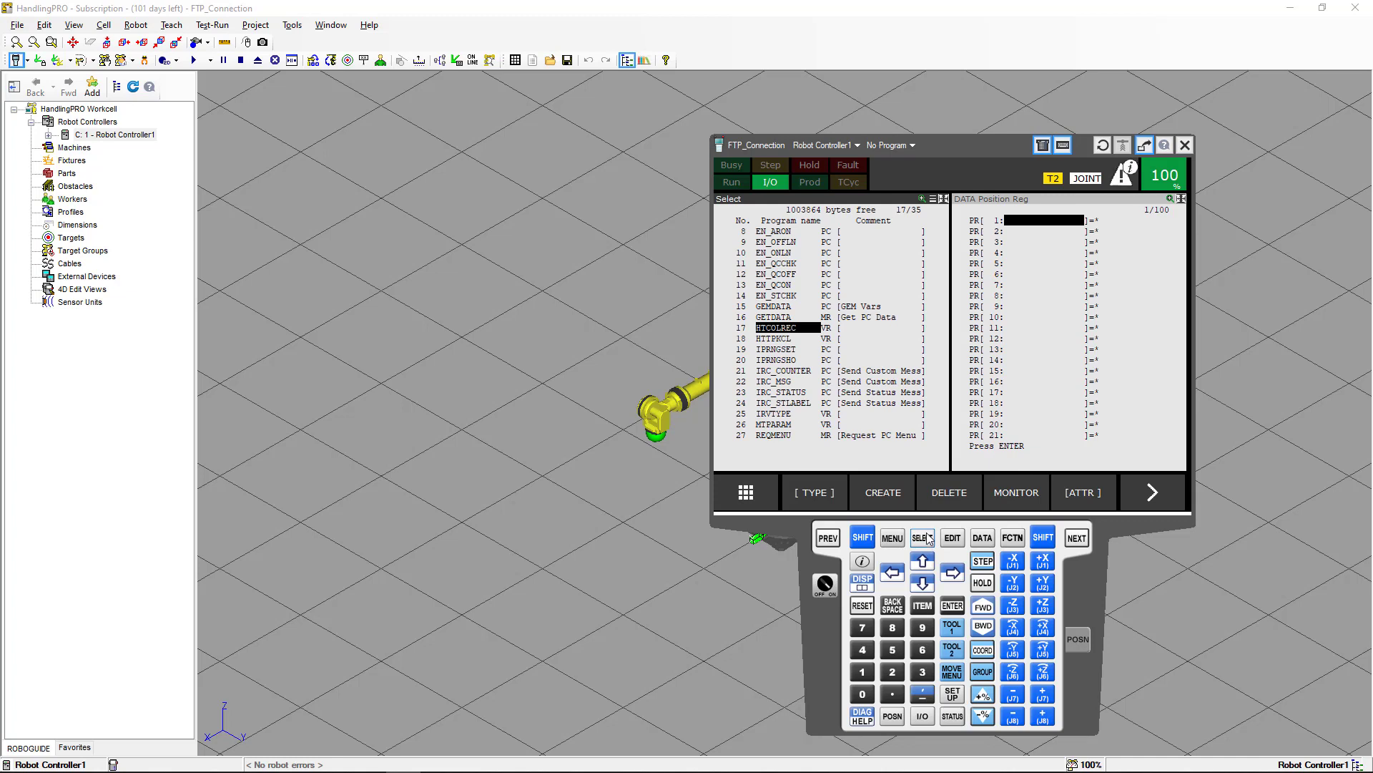
Create a new teach pendant program named GO_HOME using the software keyboard and open it.
click(904, 495)
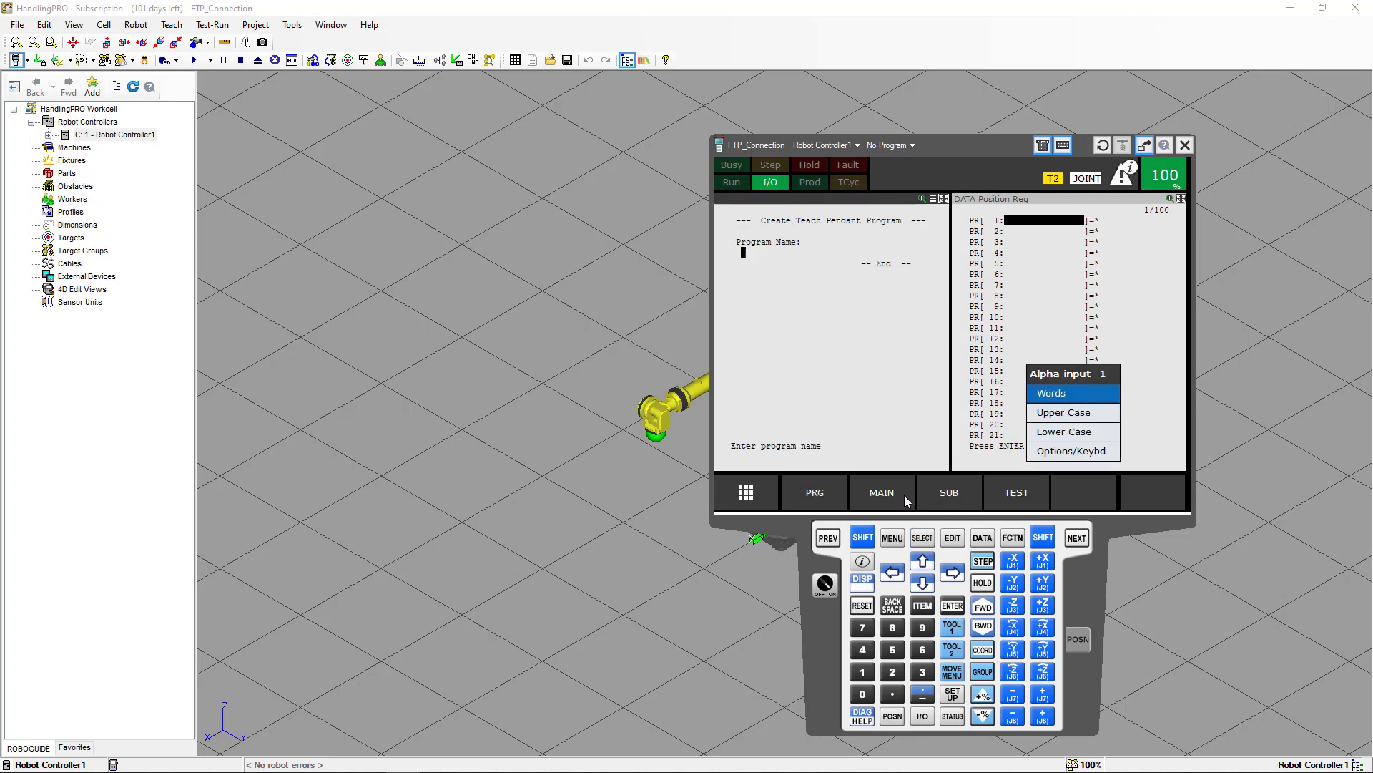
click(1046, 455)
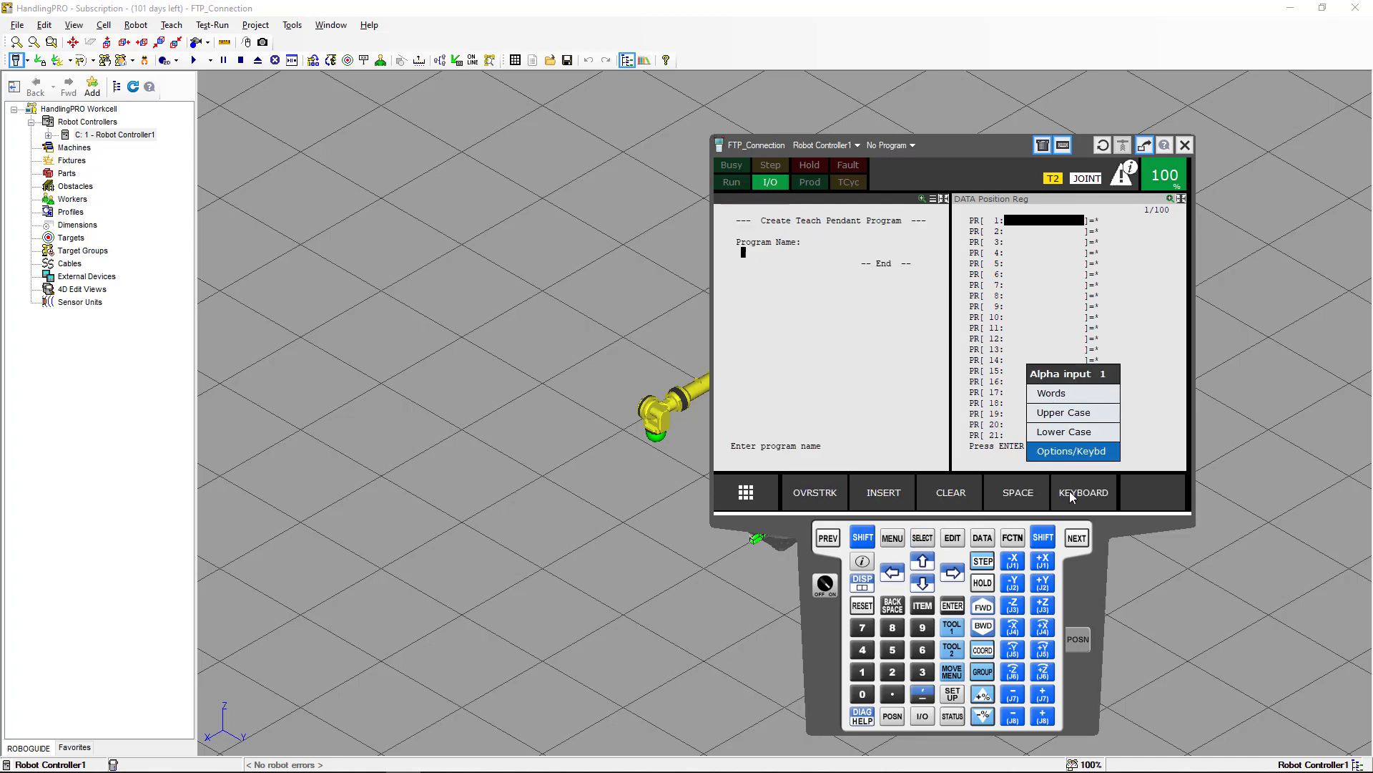
click(1070, 491)
text(ge)
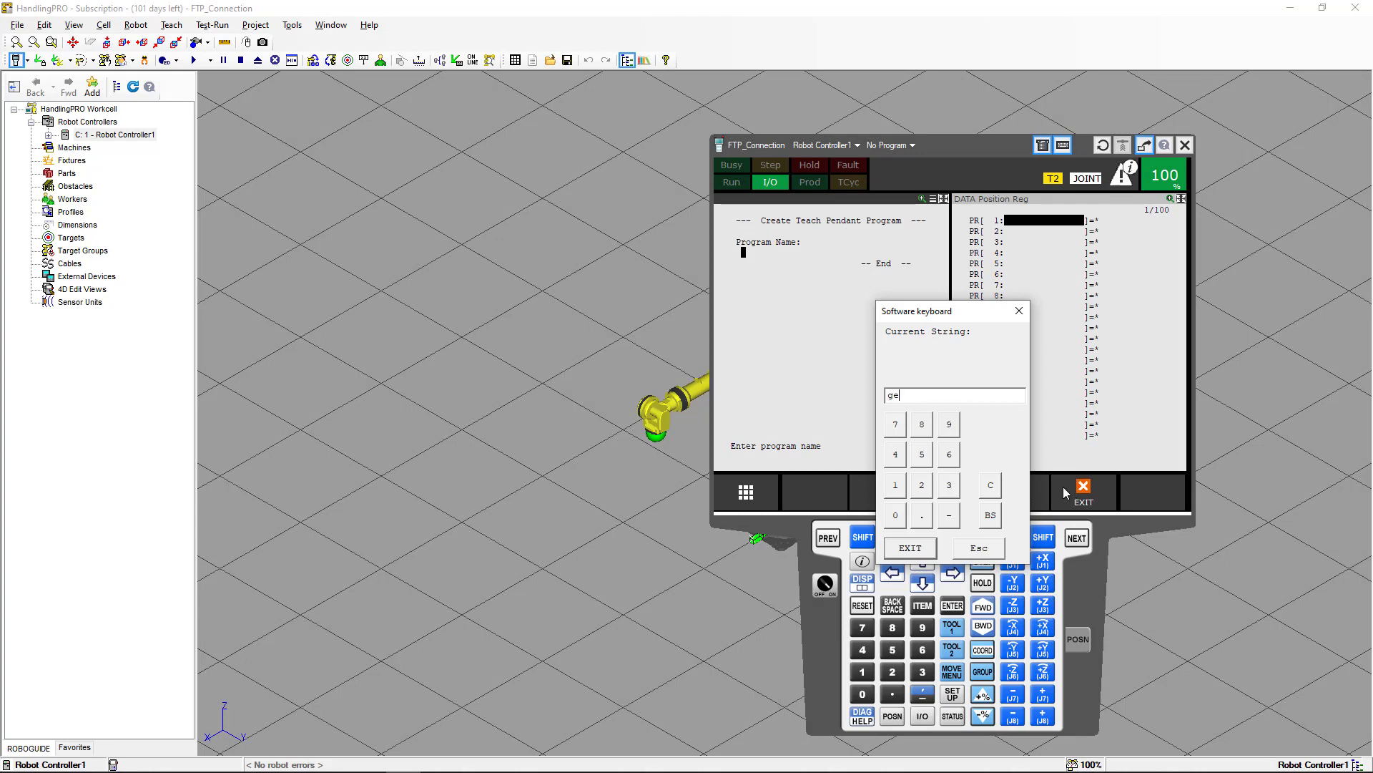
text(t_home)
drag(930, 397, 879, 395)
text(go_hom)
click(911, 548)
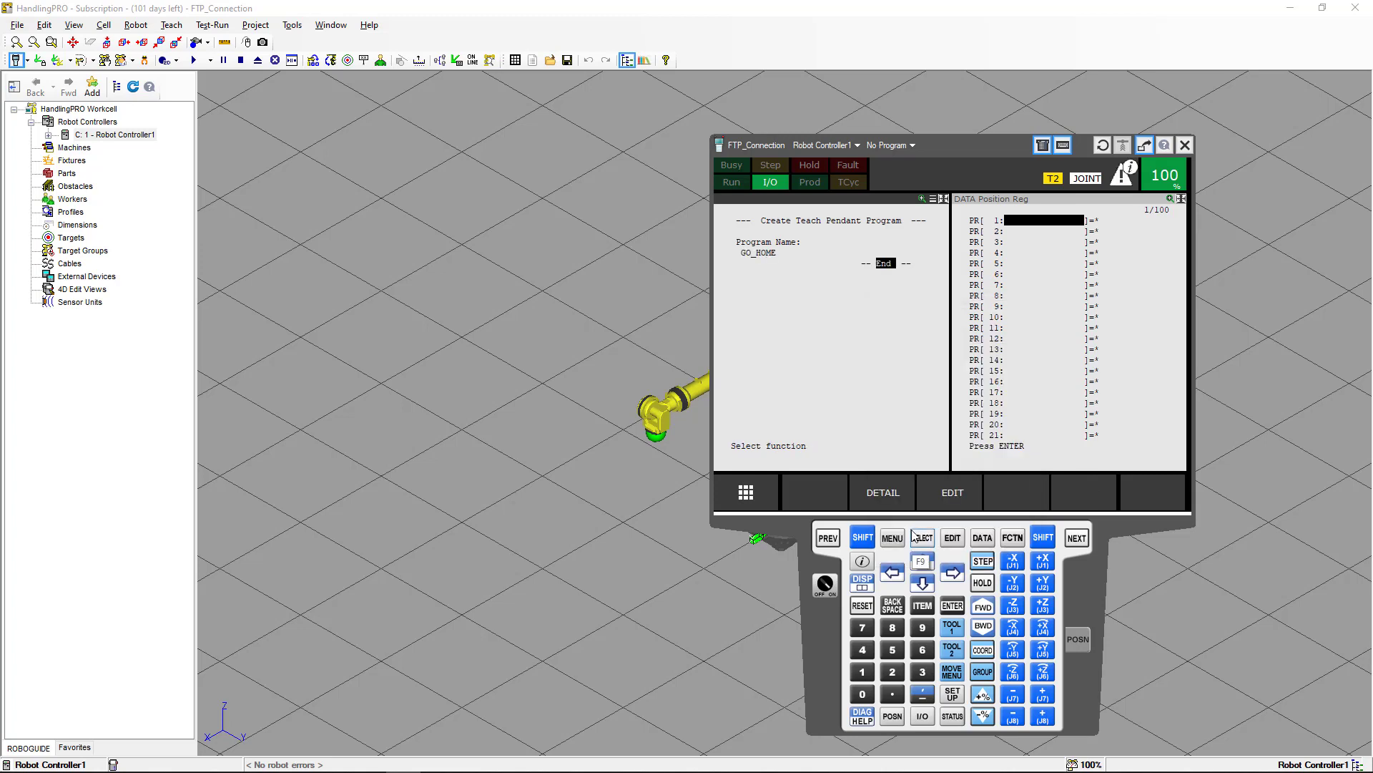
click(953, 606)
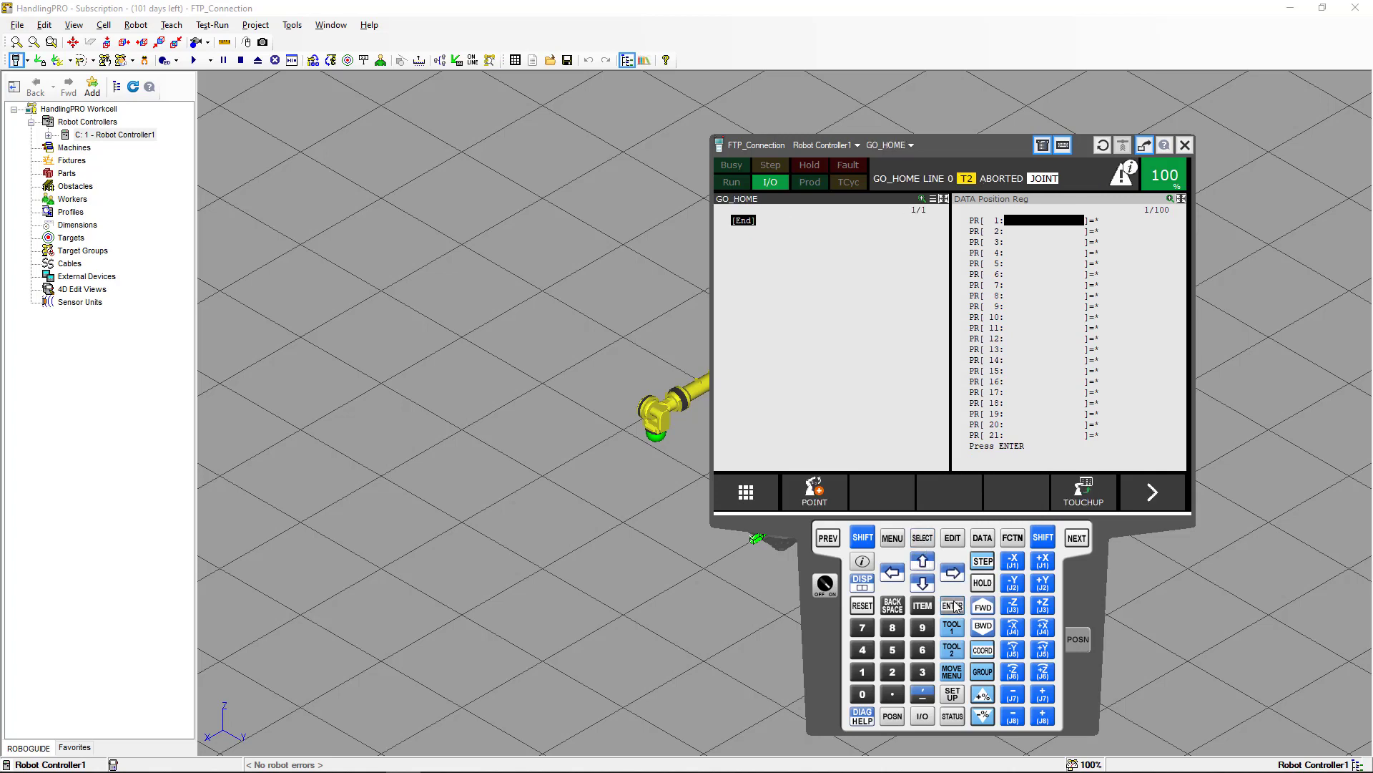
Add a linear motion line at 100mm/sec CNT100 and change its target to a position register.
click(814, 492)
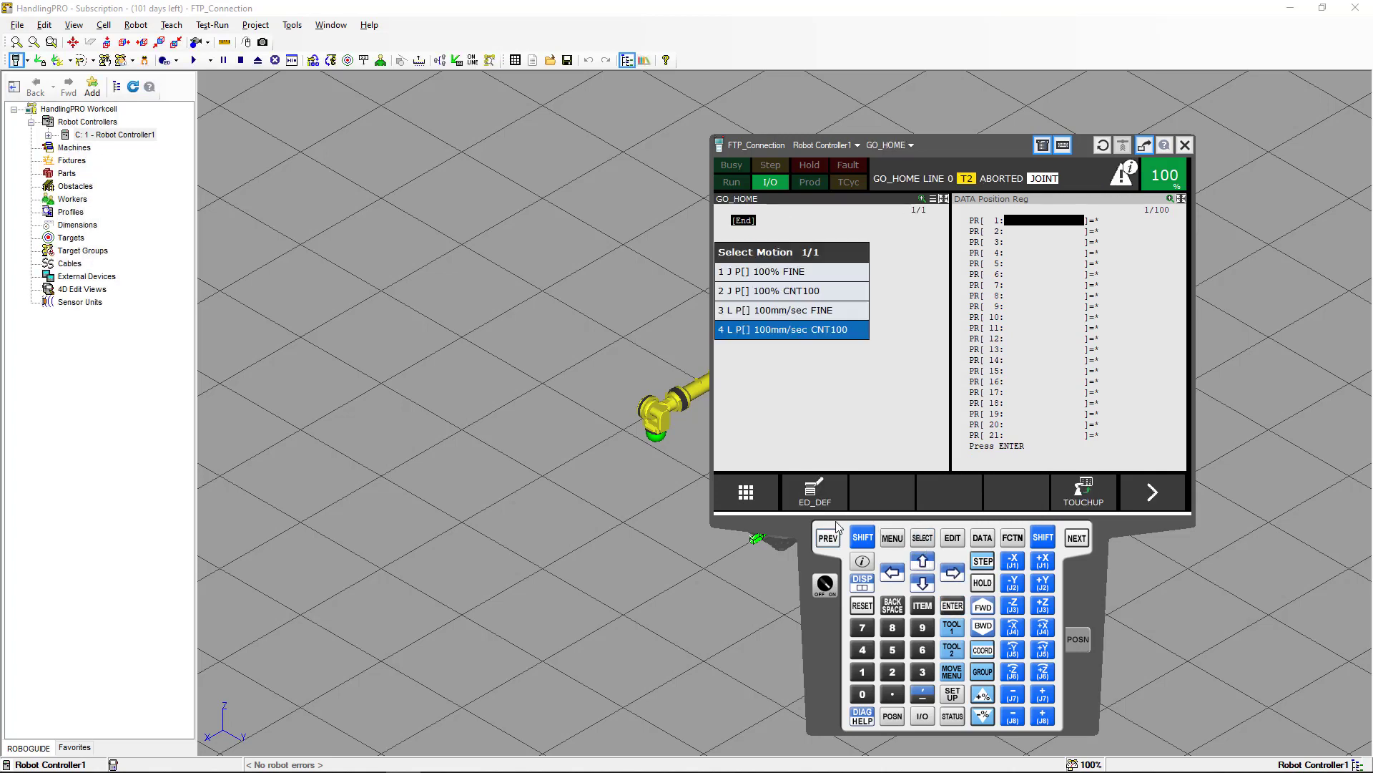
click(801, 331)
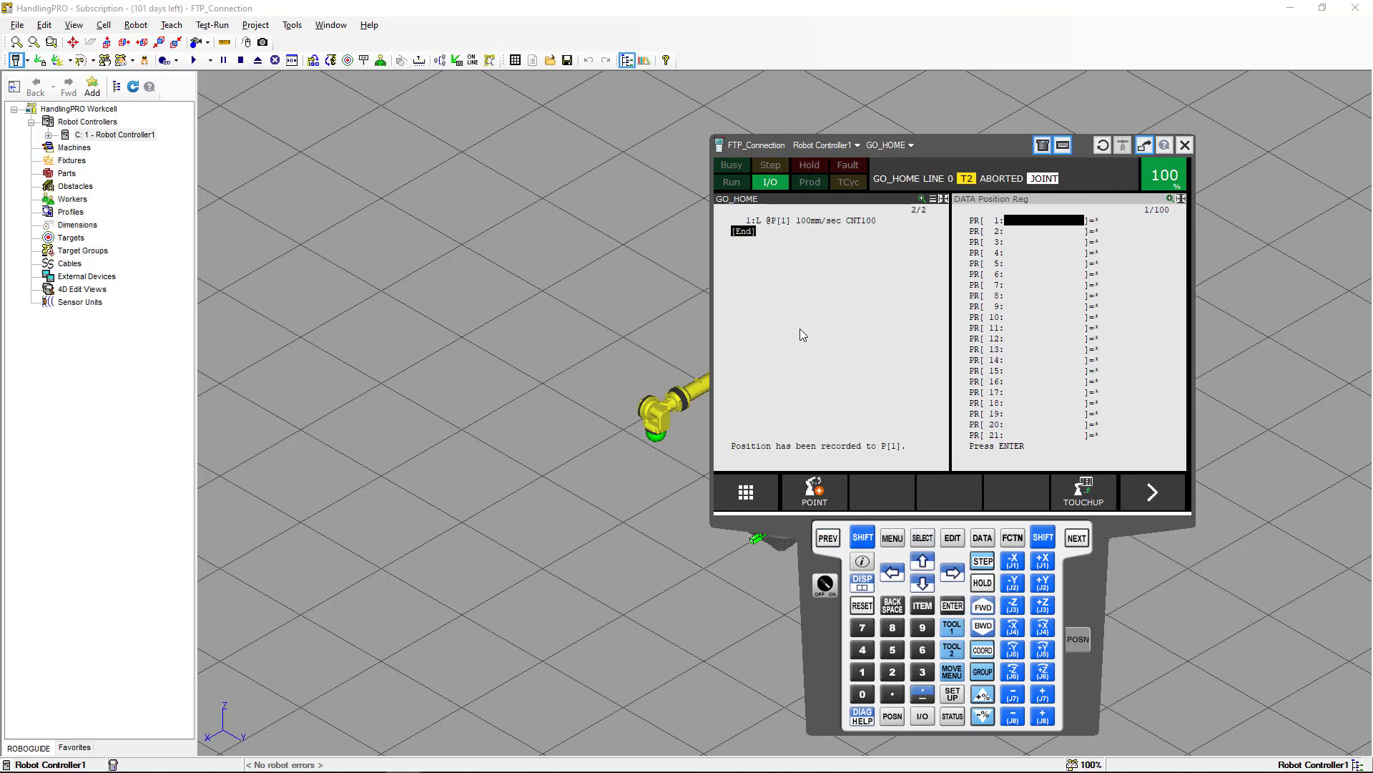
click(781, 222)
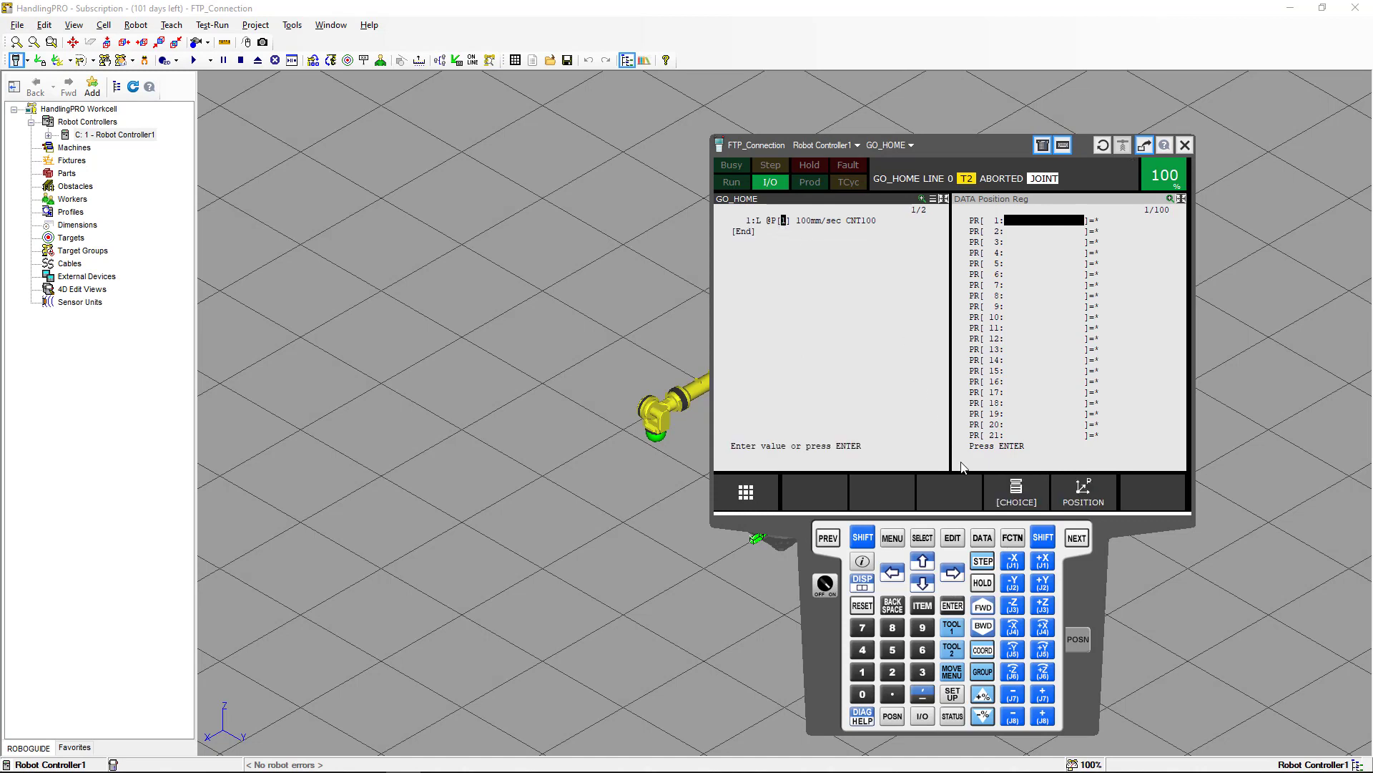
click(1014, 500)
click(757, 295)
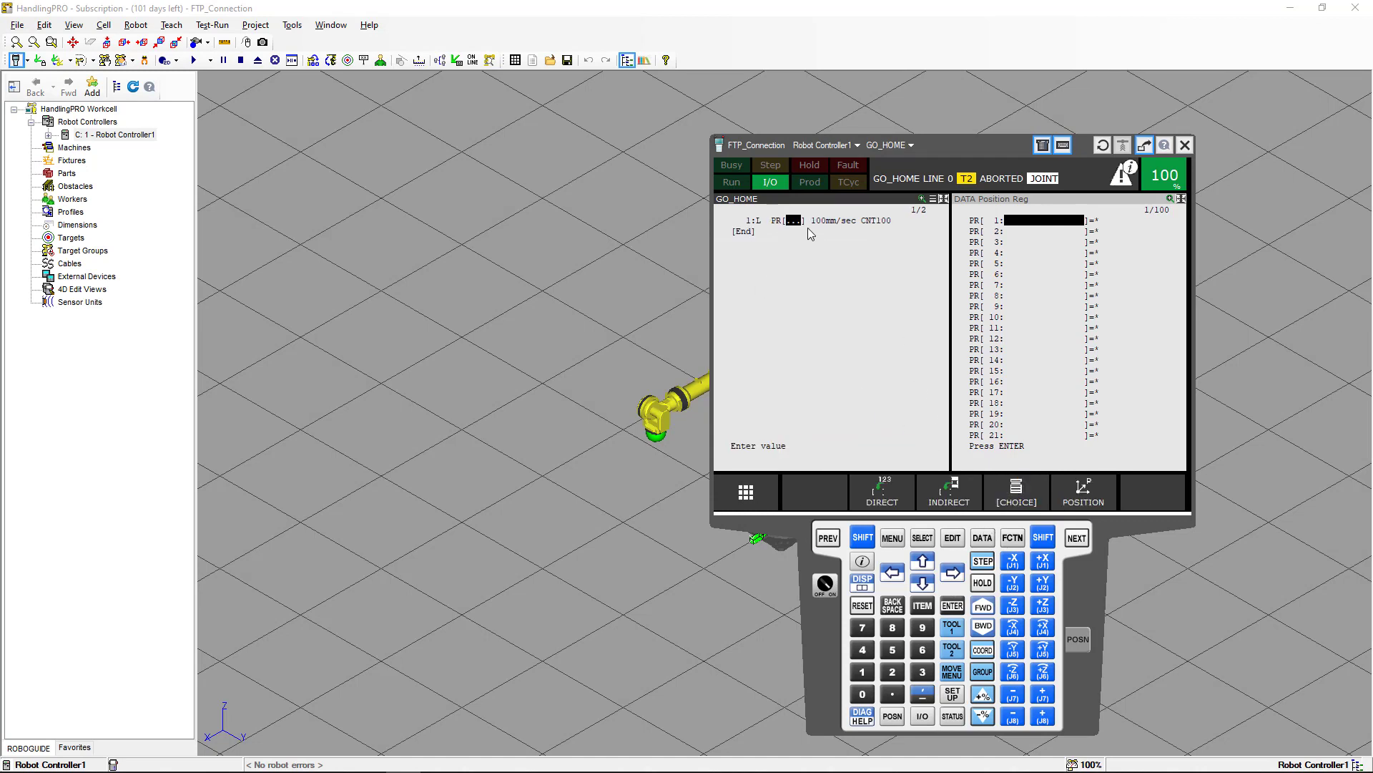
Set the motion line's speed to 2200 mm/sec.
click(820, 226)
text(22)
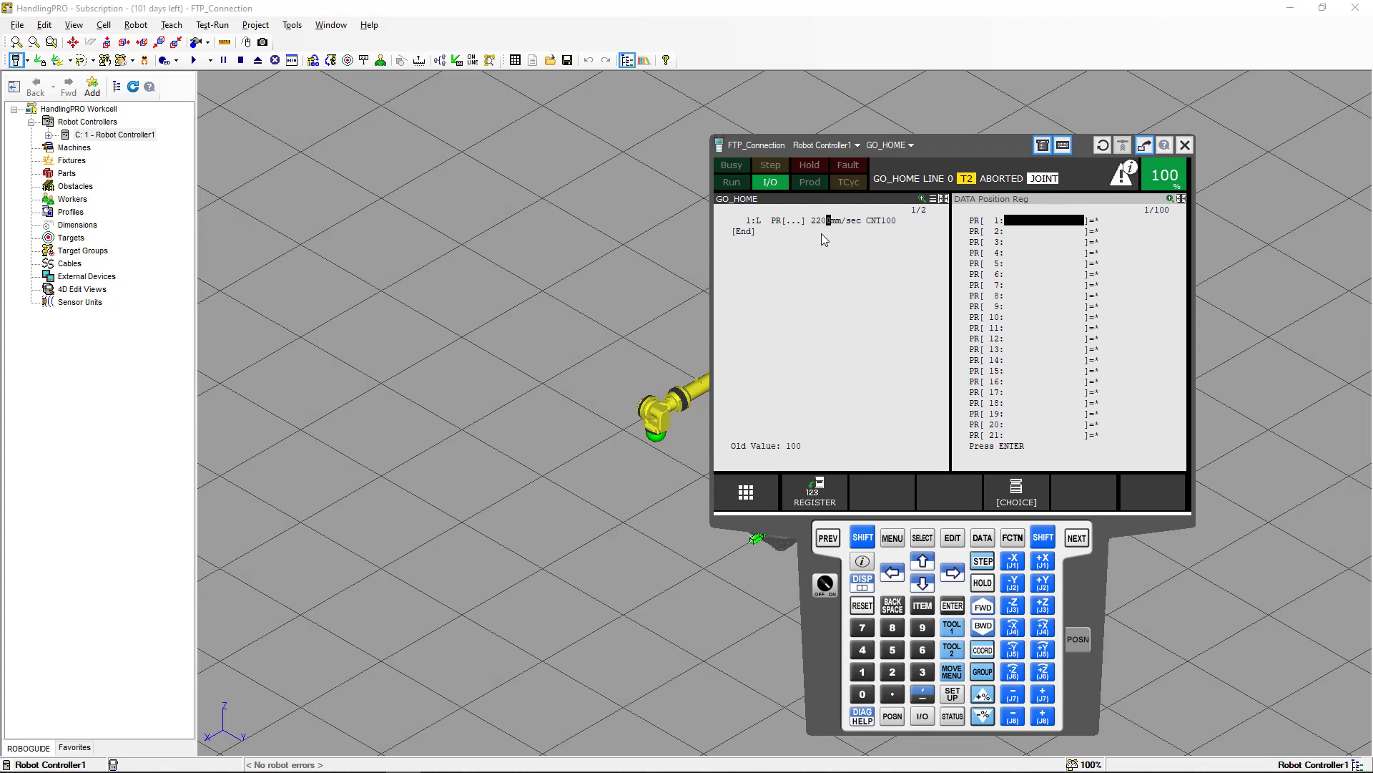
click(952, 606)
Record the robot's current position into PR[1] and return to the program Select list.
click(862, 537)
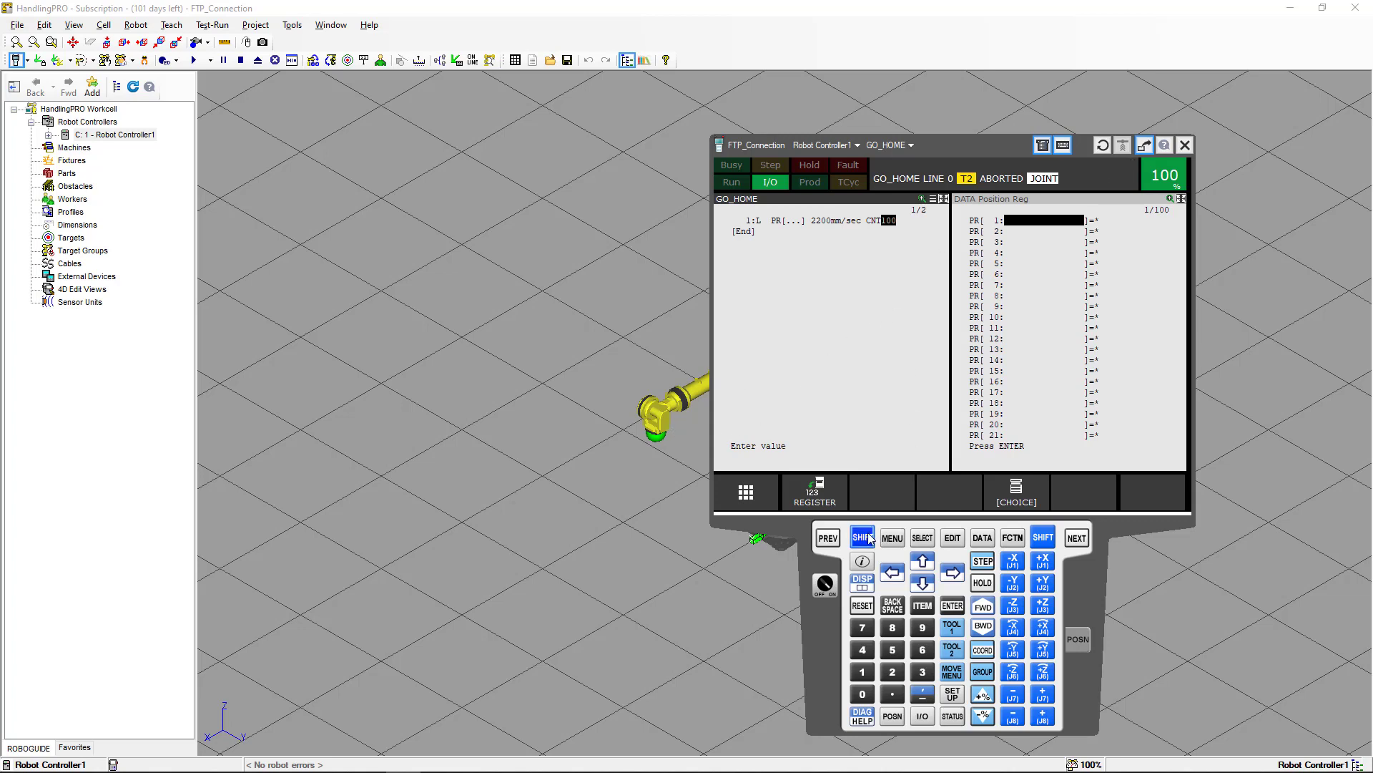
click(1046, 198)
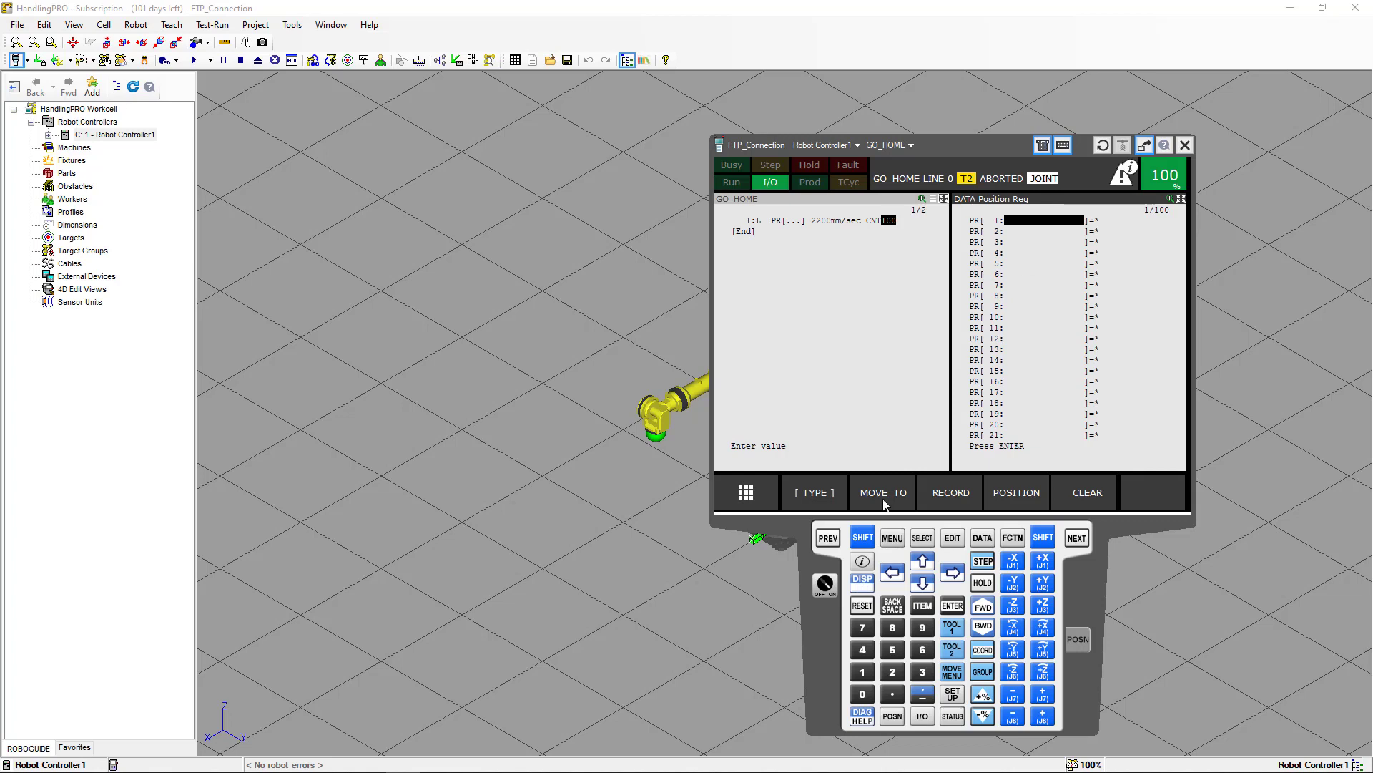
click(947, 497)
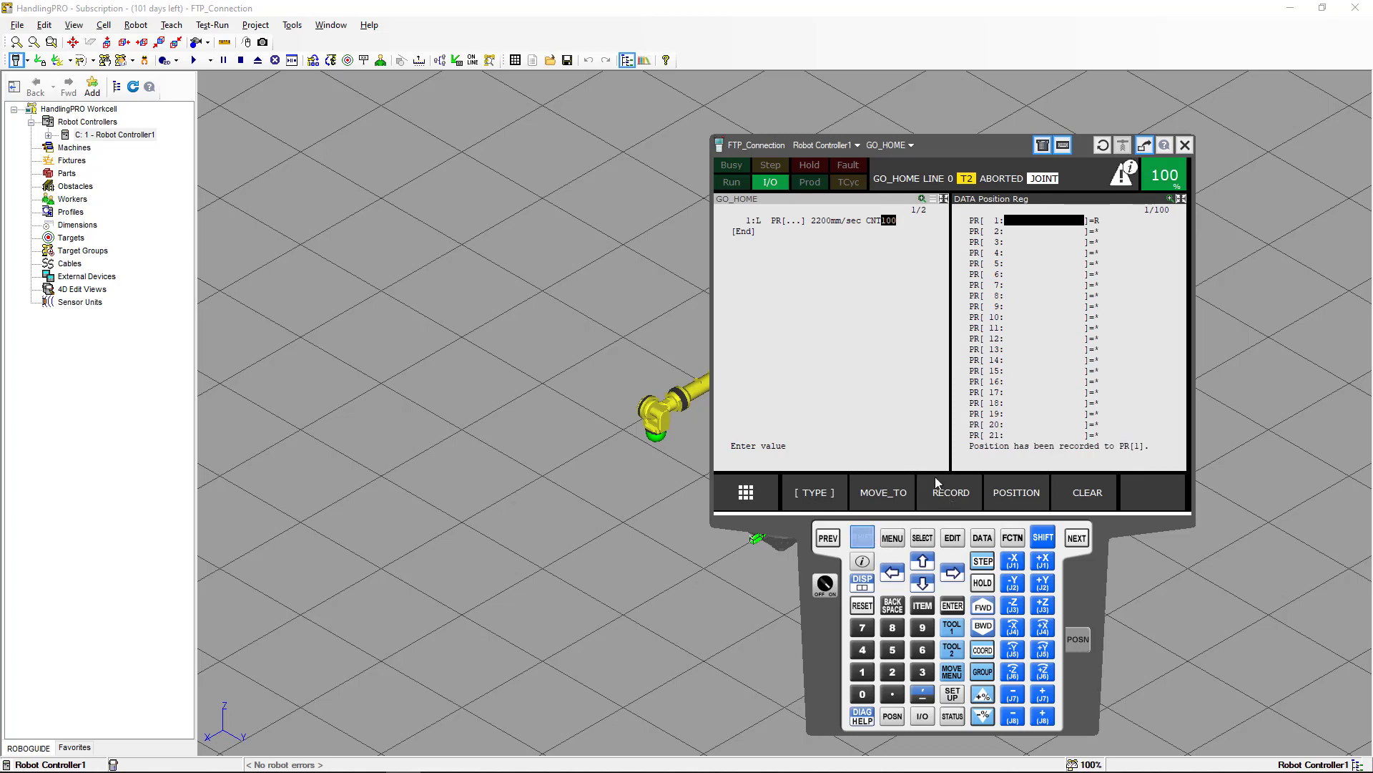
click(817, 270)
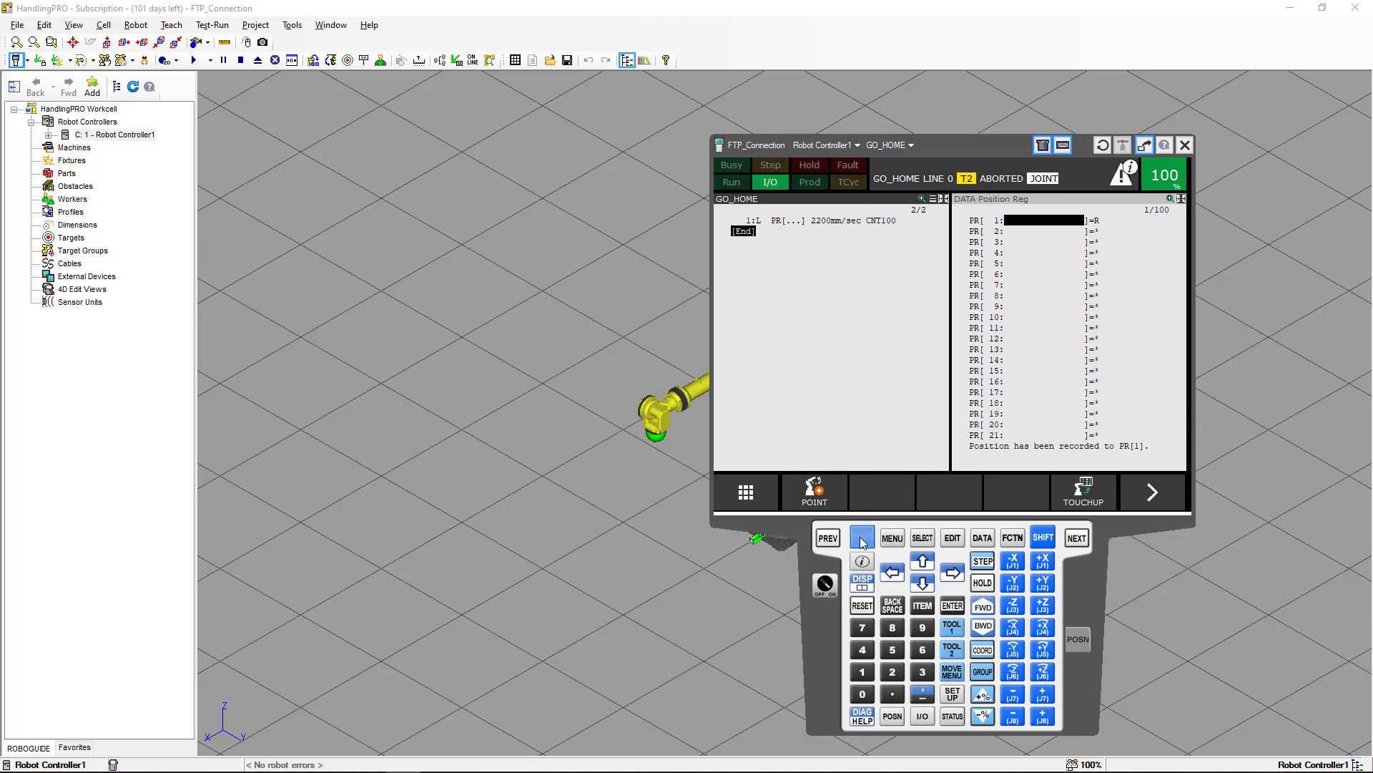
click(923, 538)
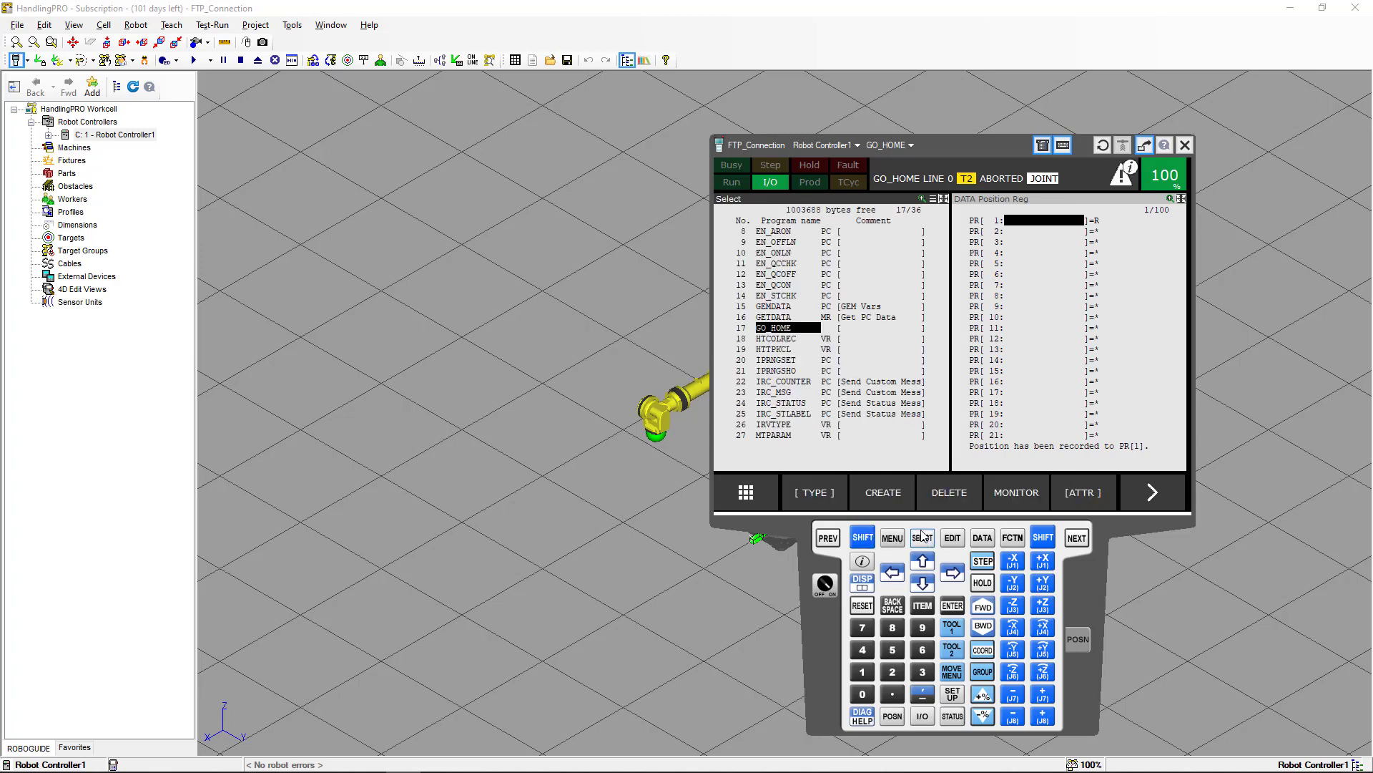
Switch to the command prompt and download go_home.tp from the controller with the FTP get command.
key(alt+Tab)
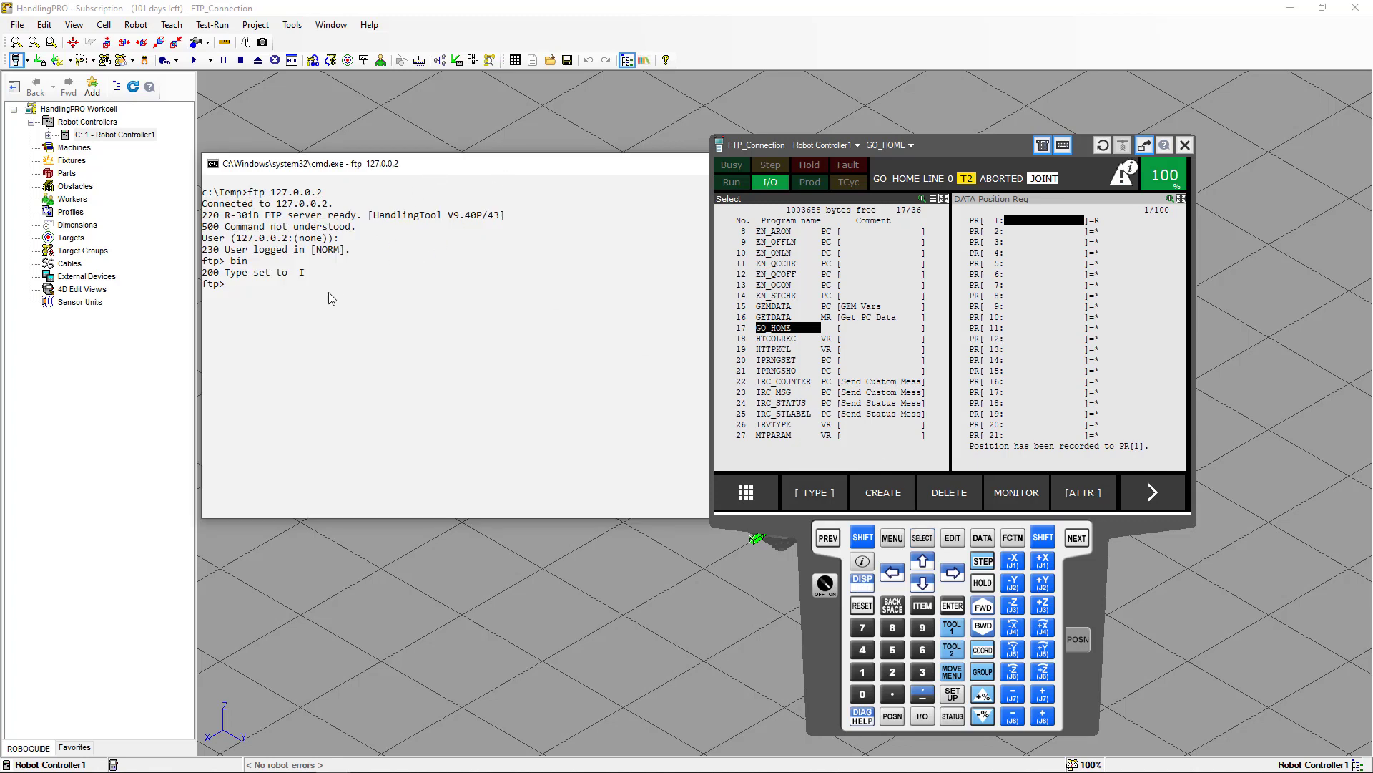
text(get go)
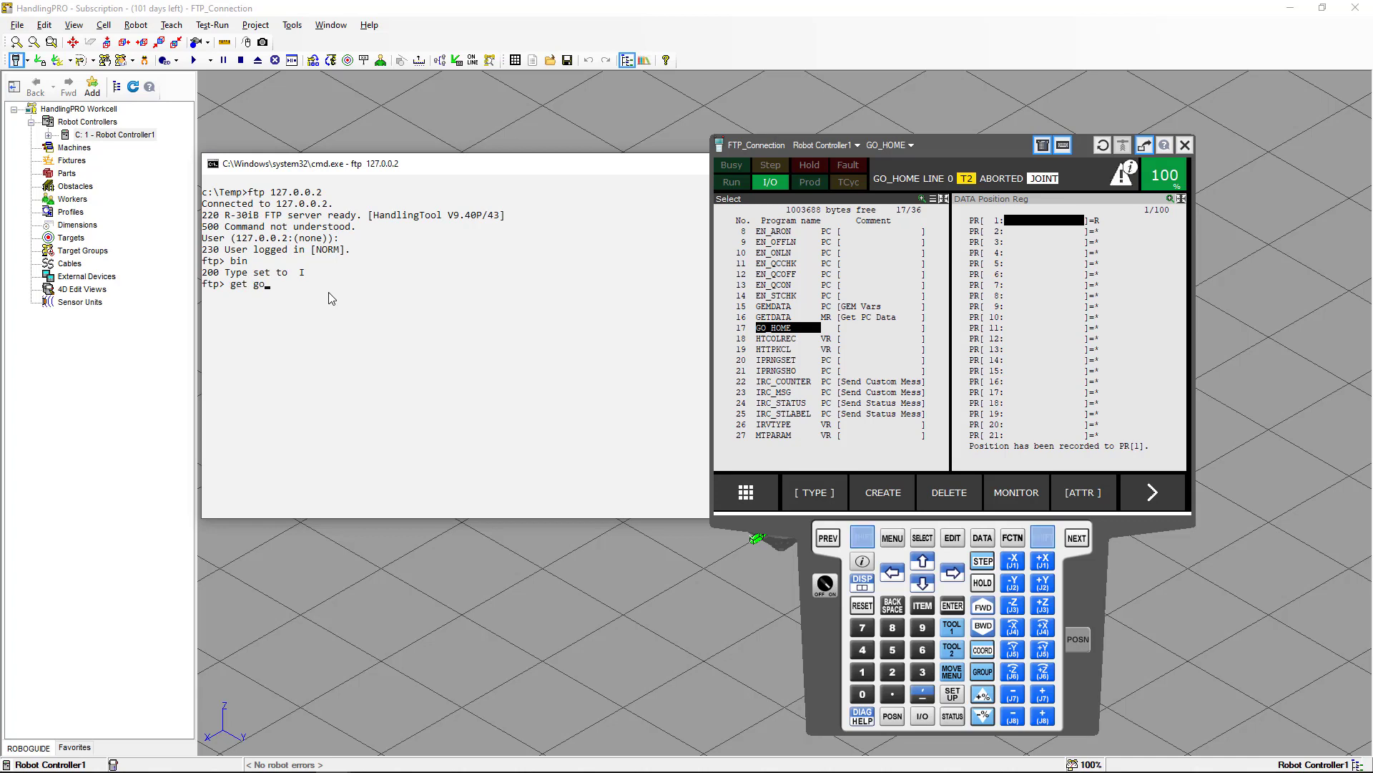
text(_home.)
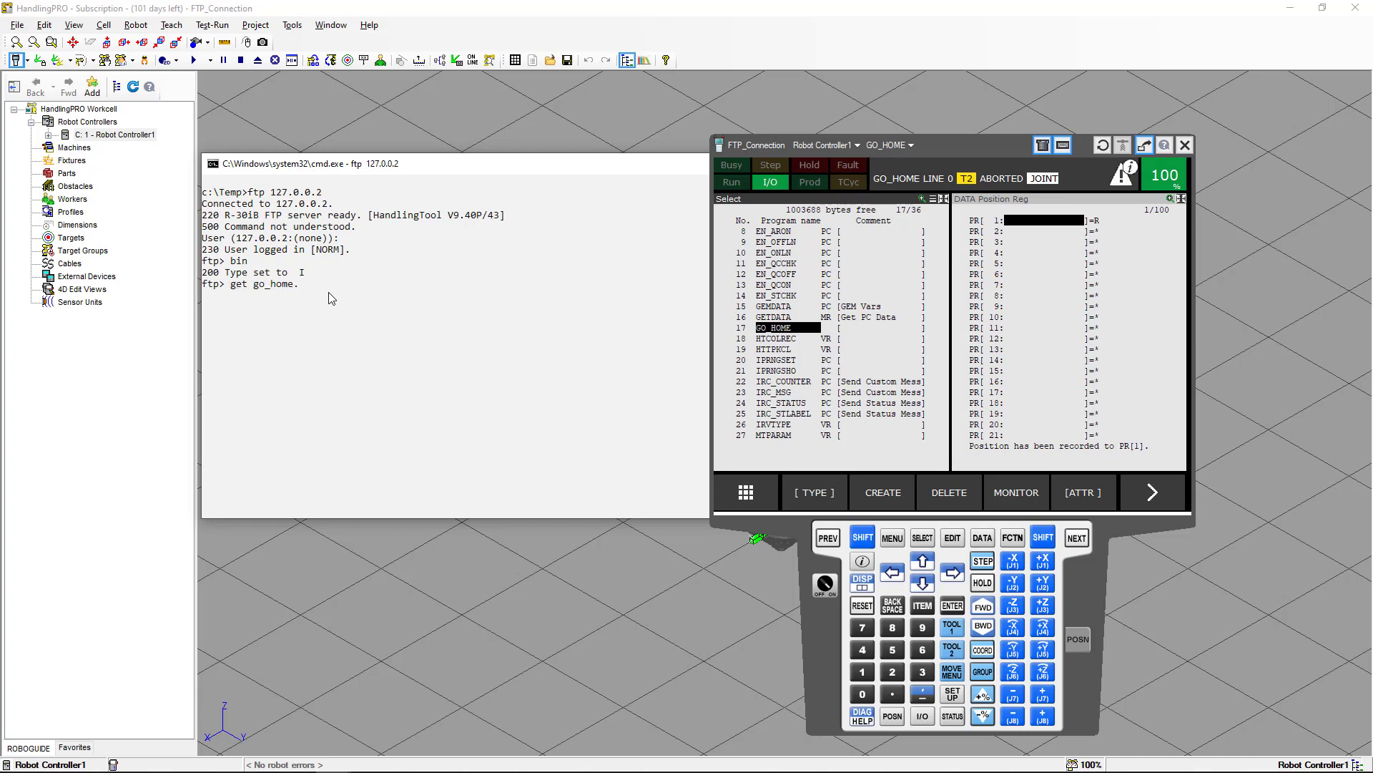
text(tp)
key(Return)
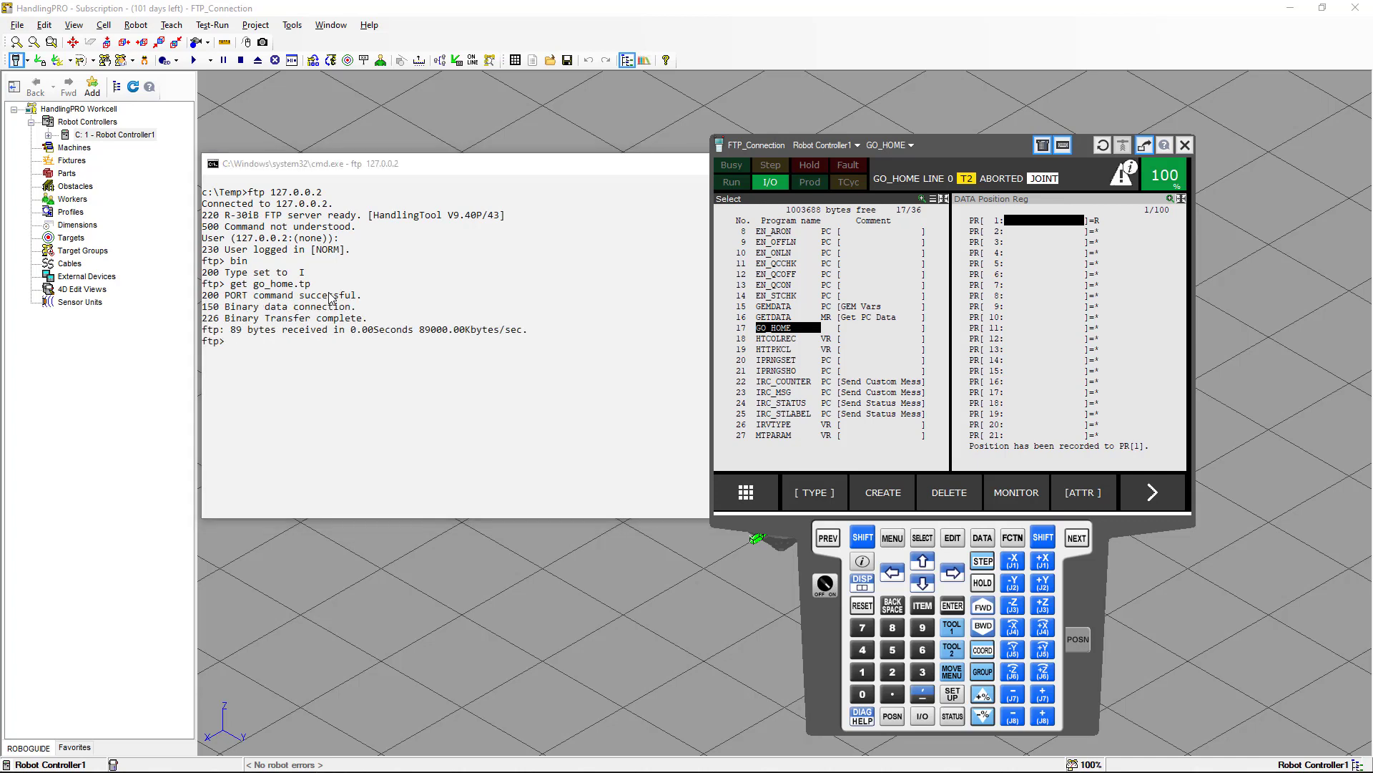
Start downloading all teach pendant programs from the controller with mget *.tp.
key(alt+Tab)
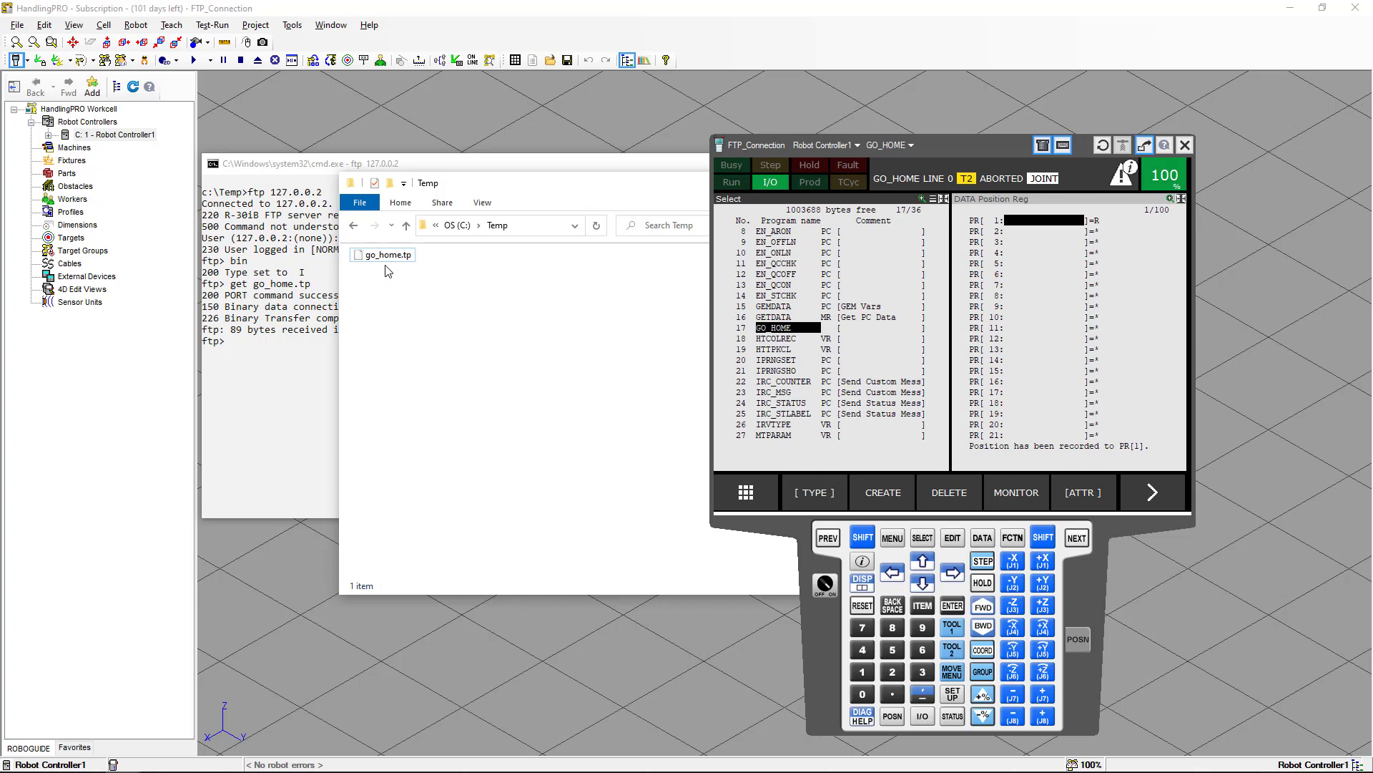
click(493, 169)
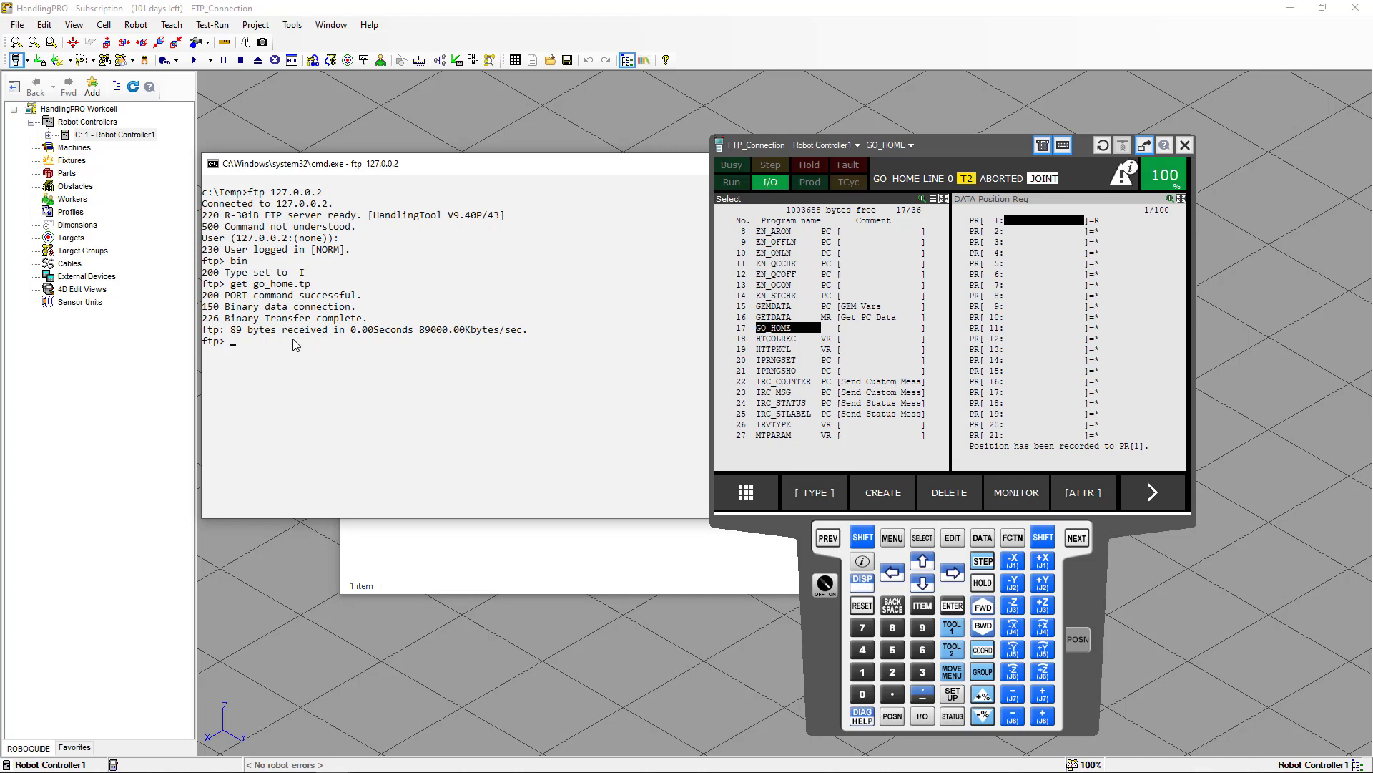
text(mget *)
key(Return)
Confirm the download of each teach pendant file in the mget sequence with y.
text(y)
key(Return)
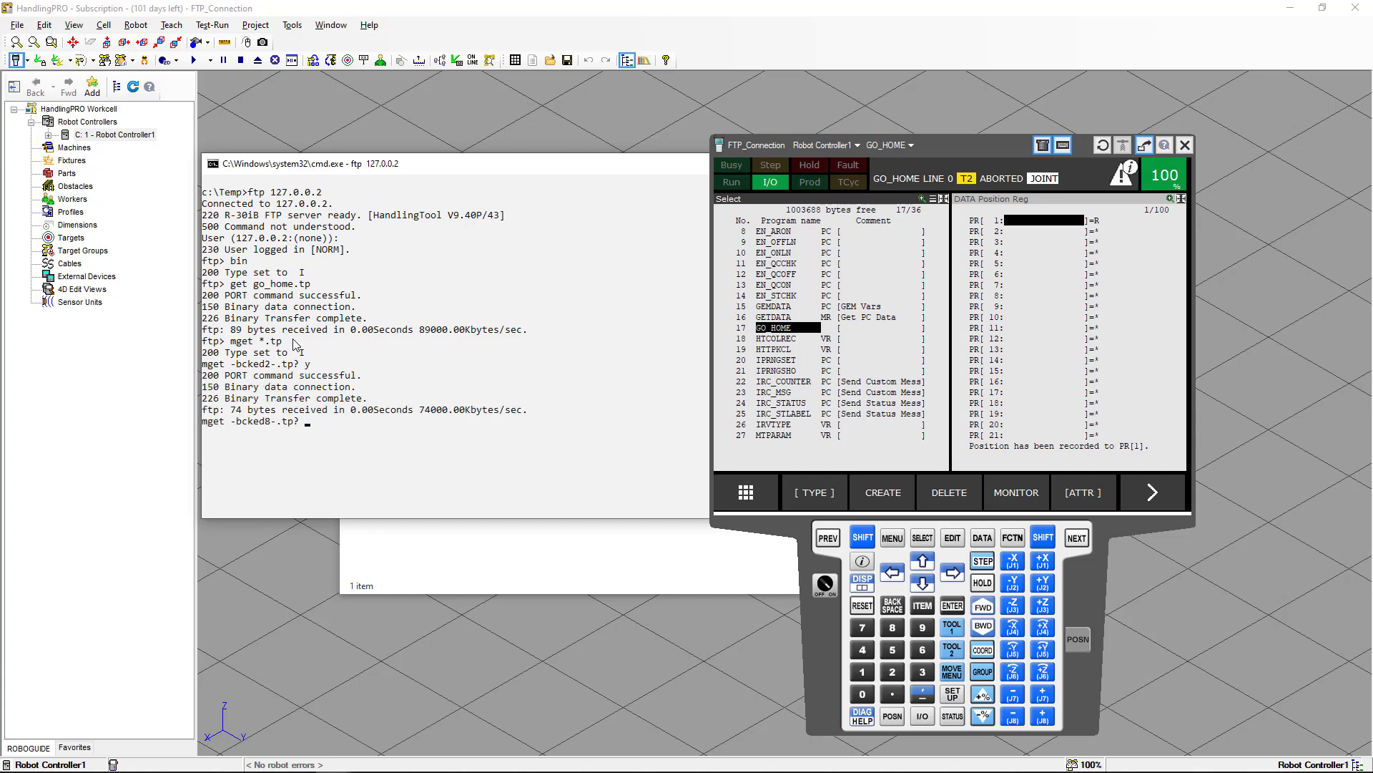
text(y)
key(Return)
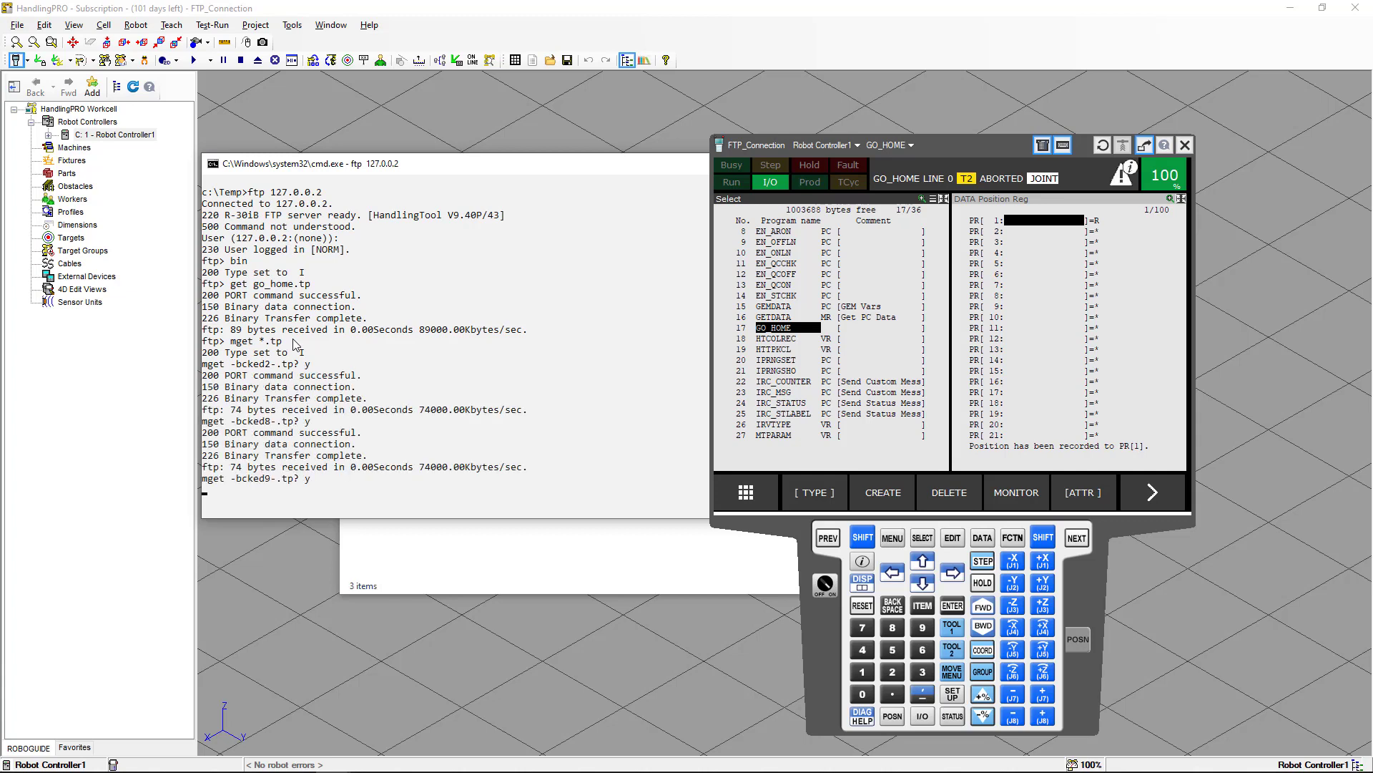
text(y)
key(Return)
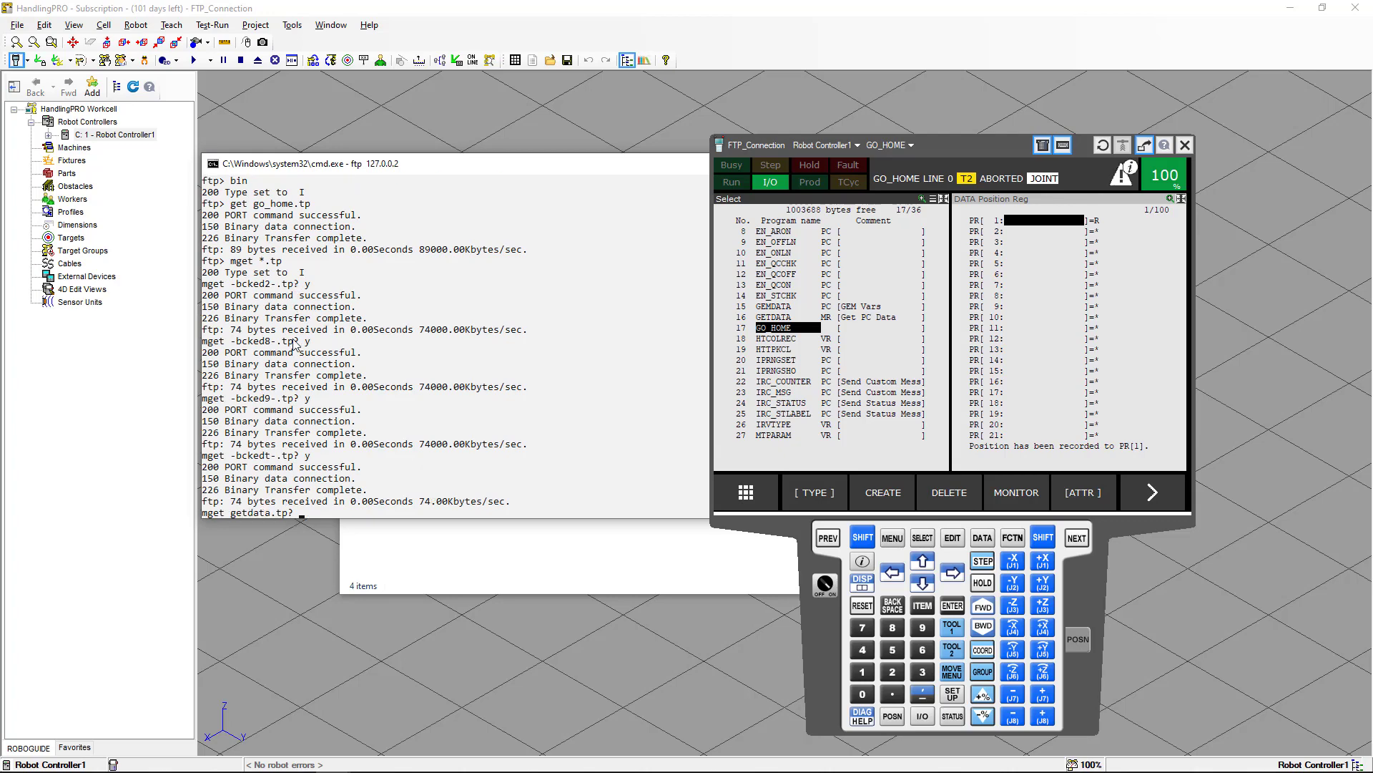
text(y)
key(Return)
text(y)
key(Return)
text(y)
key(Return)
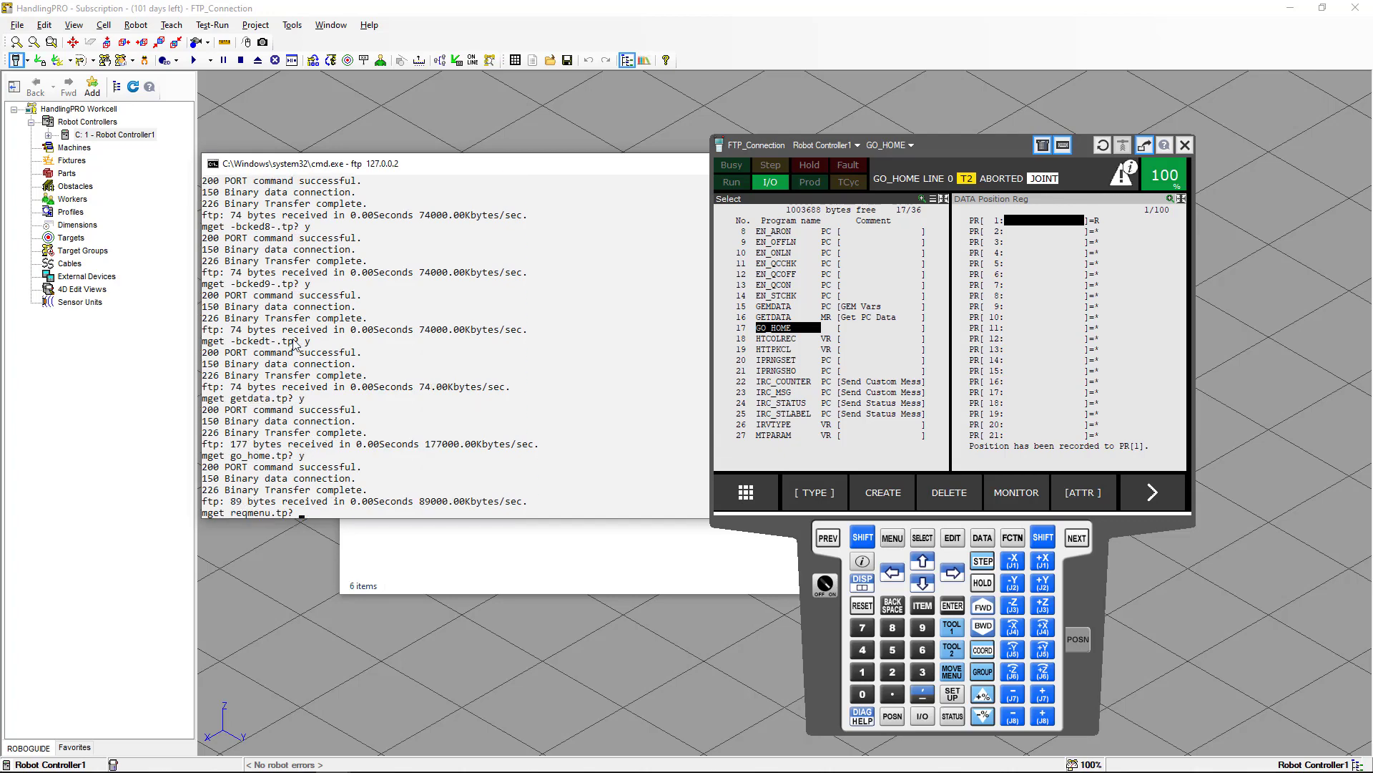
text(y)
key(Return)
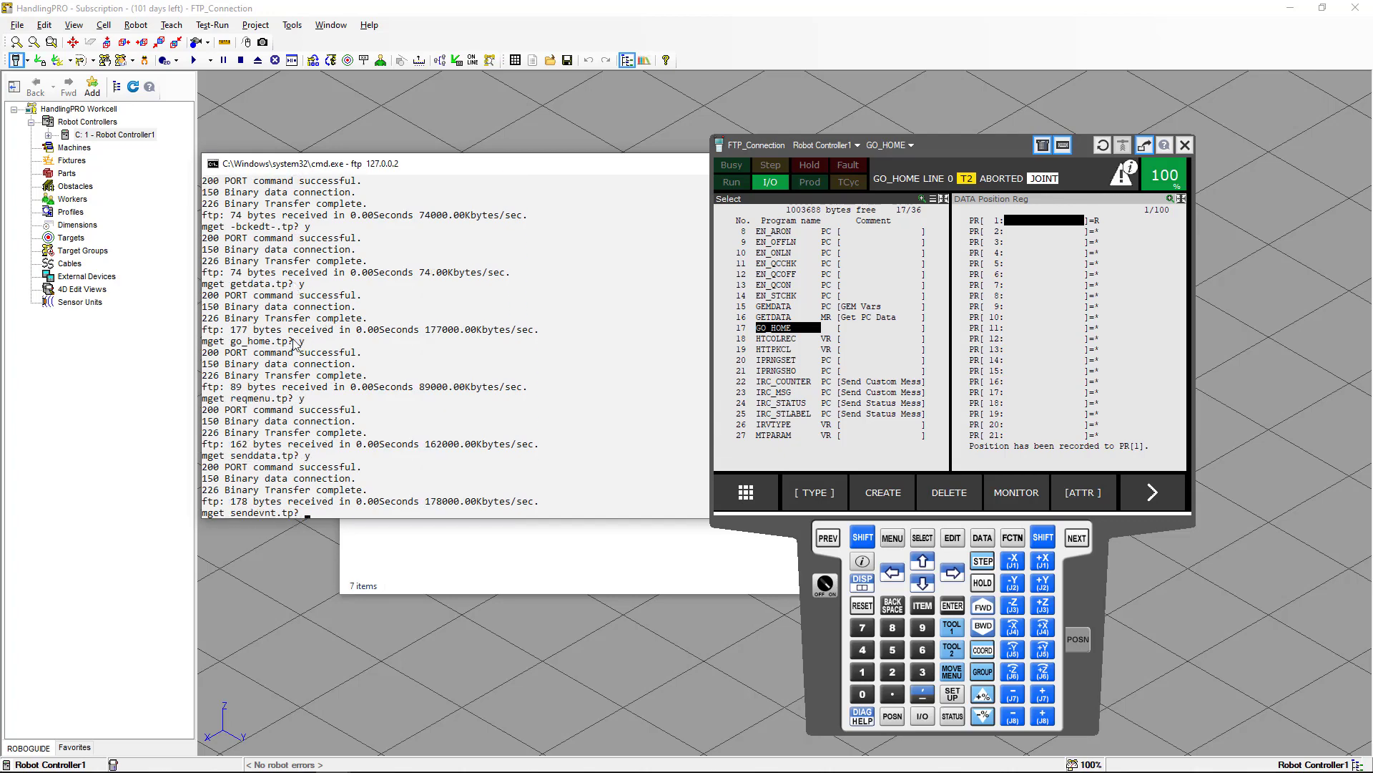
text(y)
key(Return)
text(y)
key(Return)
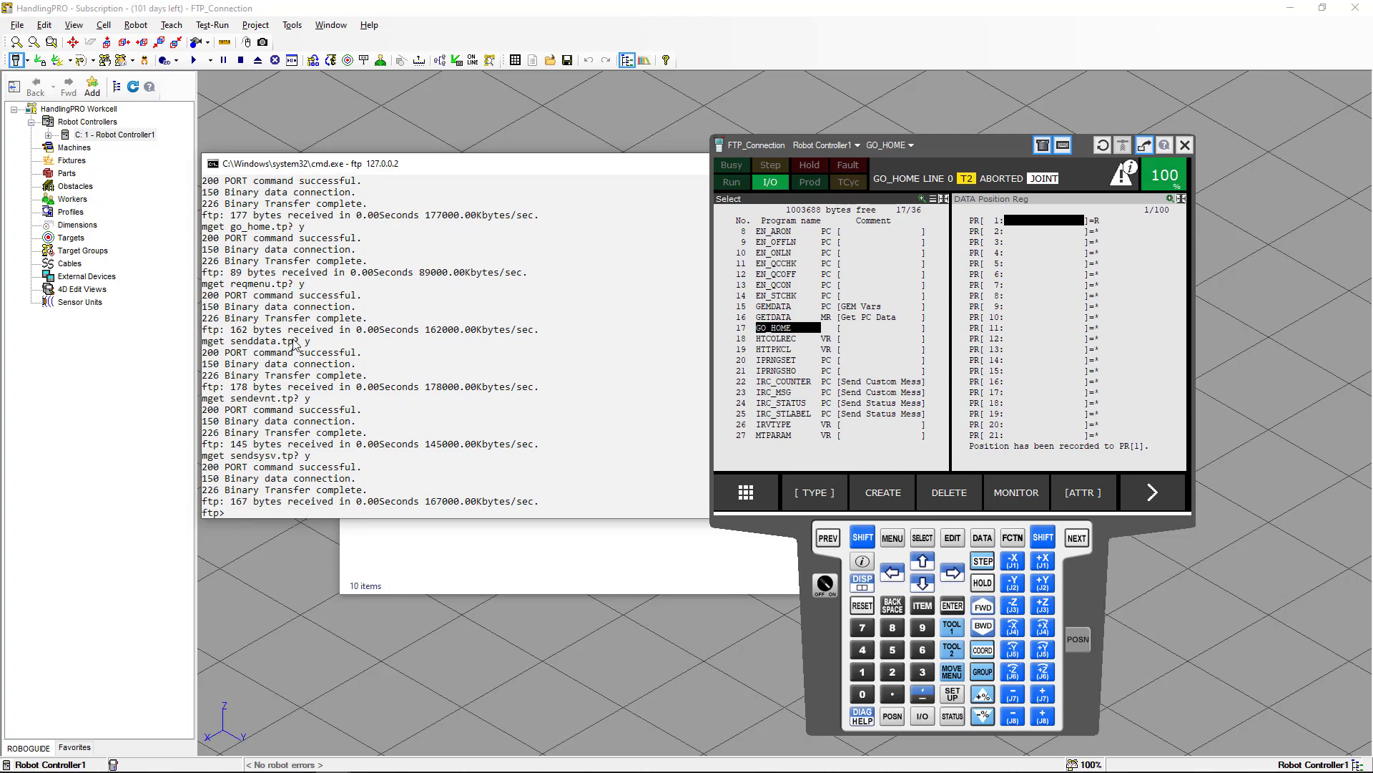
Turn off interactive prompting in the FTP session with the prompt command.
text(prompt)
key(Return)
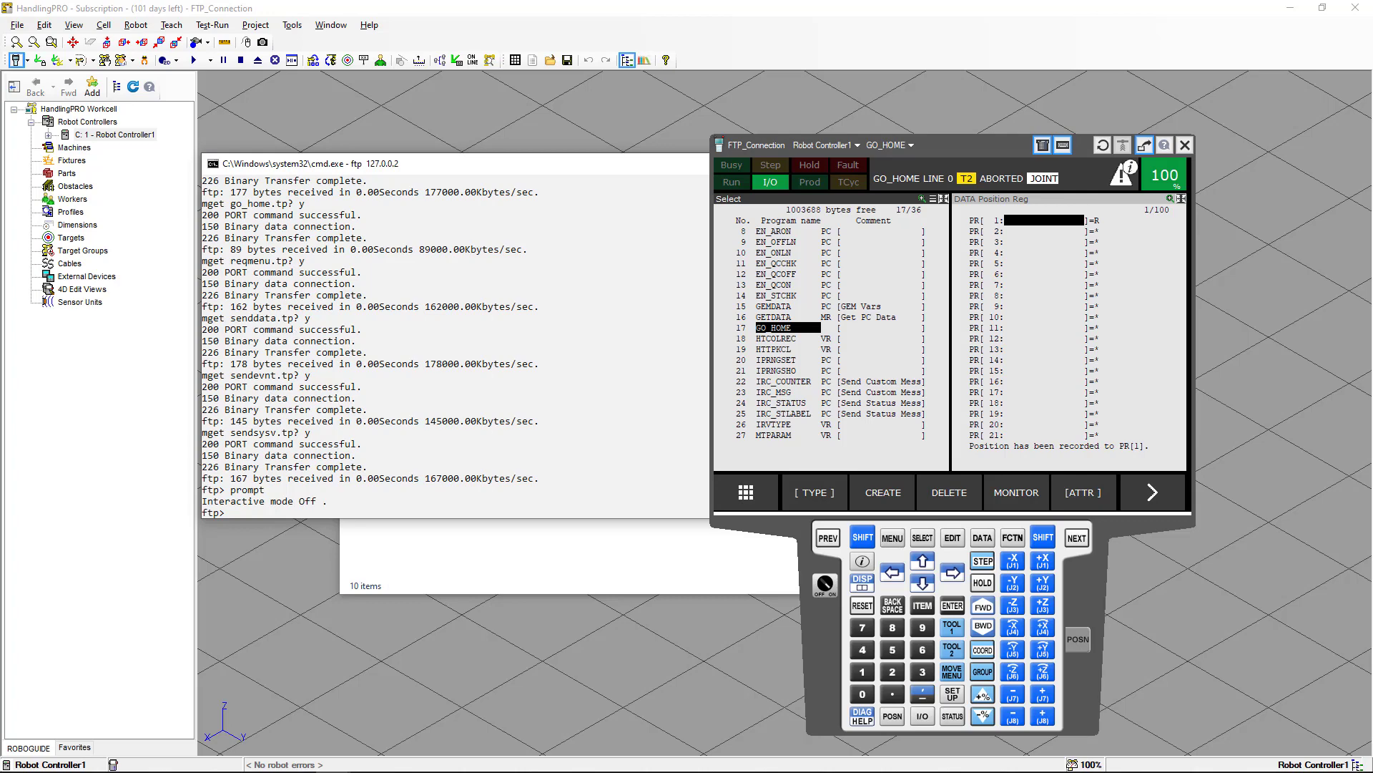
Delete the GO_HOME program from the controller's program list.
click(950, 144)
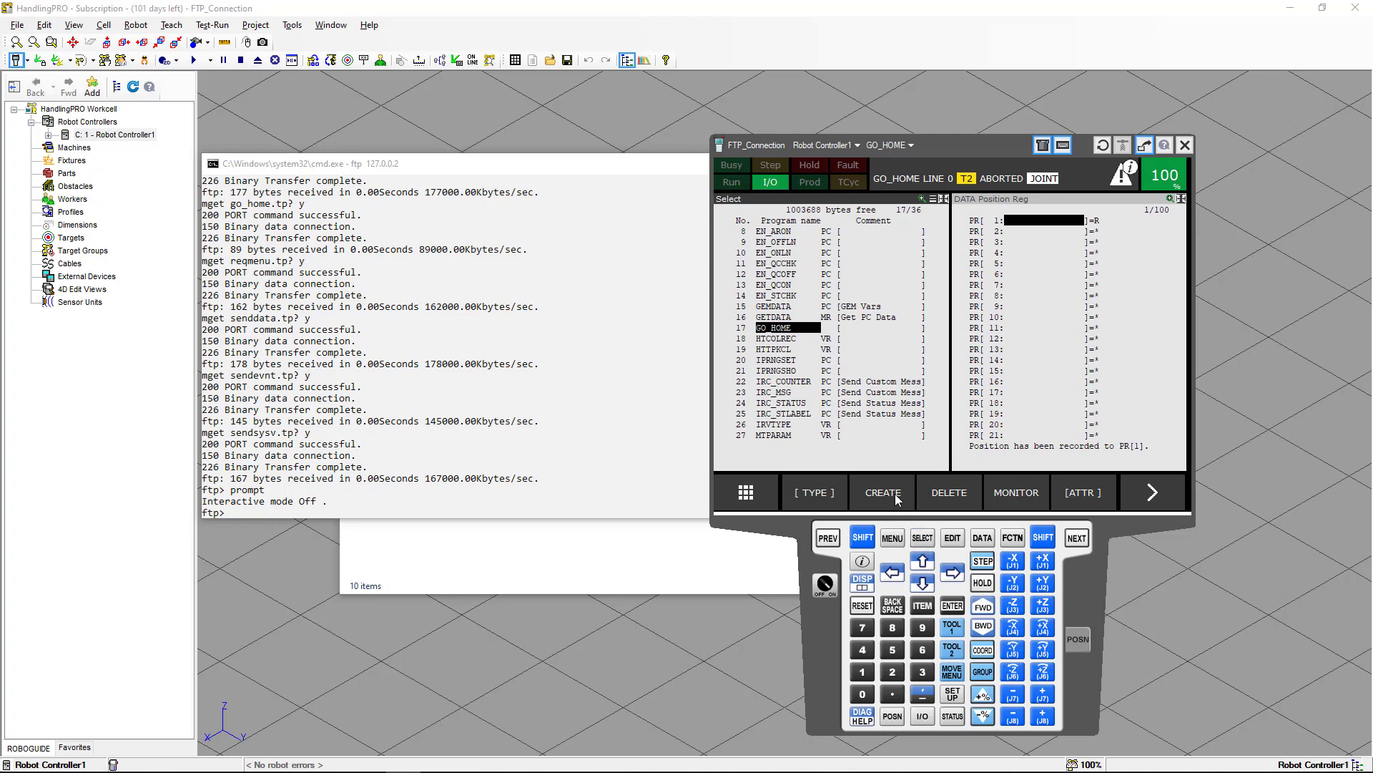
click(947, 492)
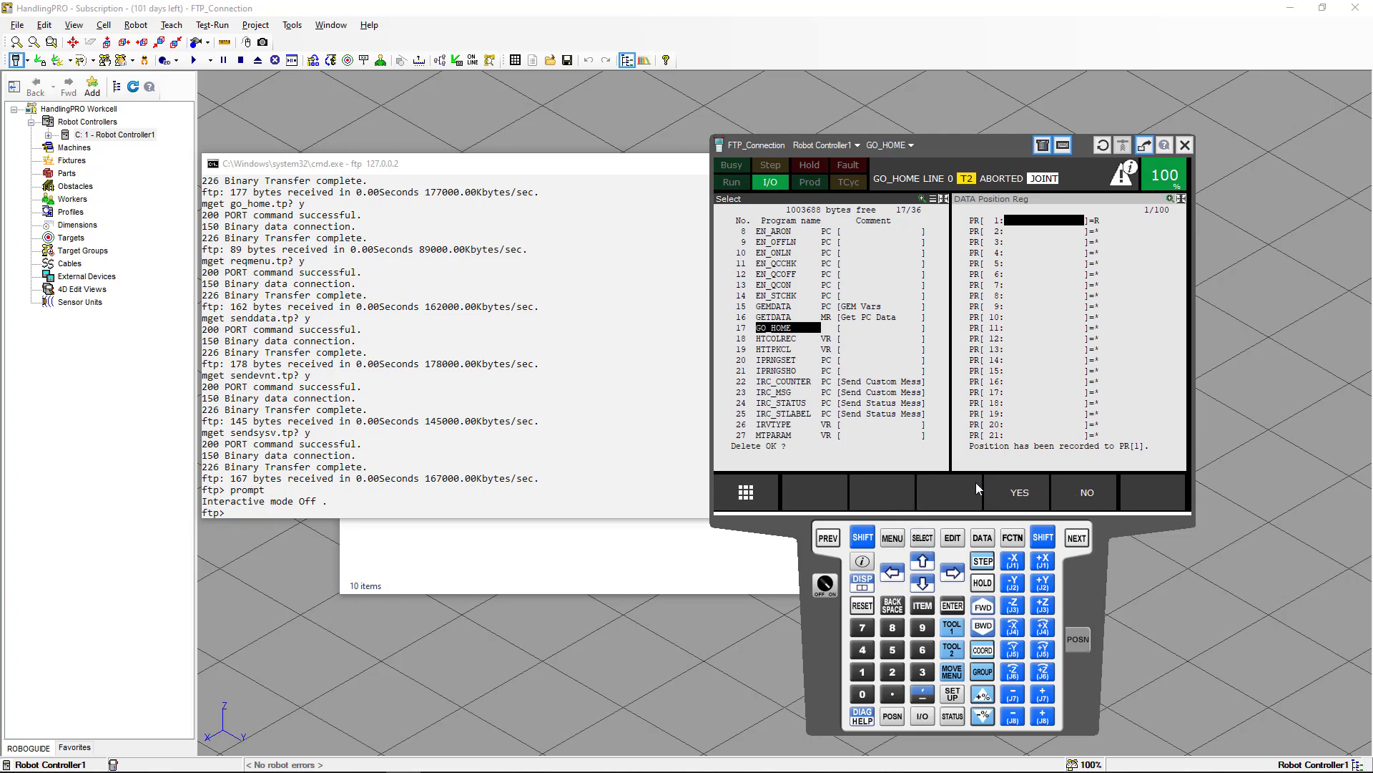
click(1015, 492)
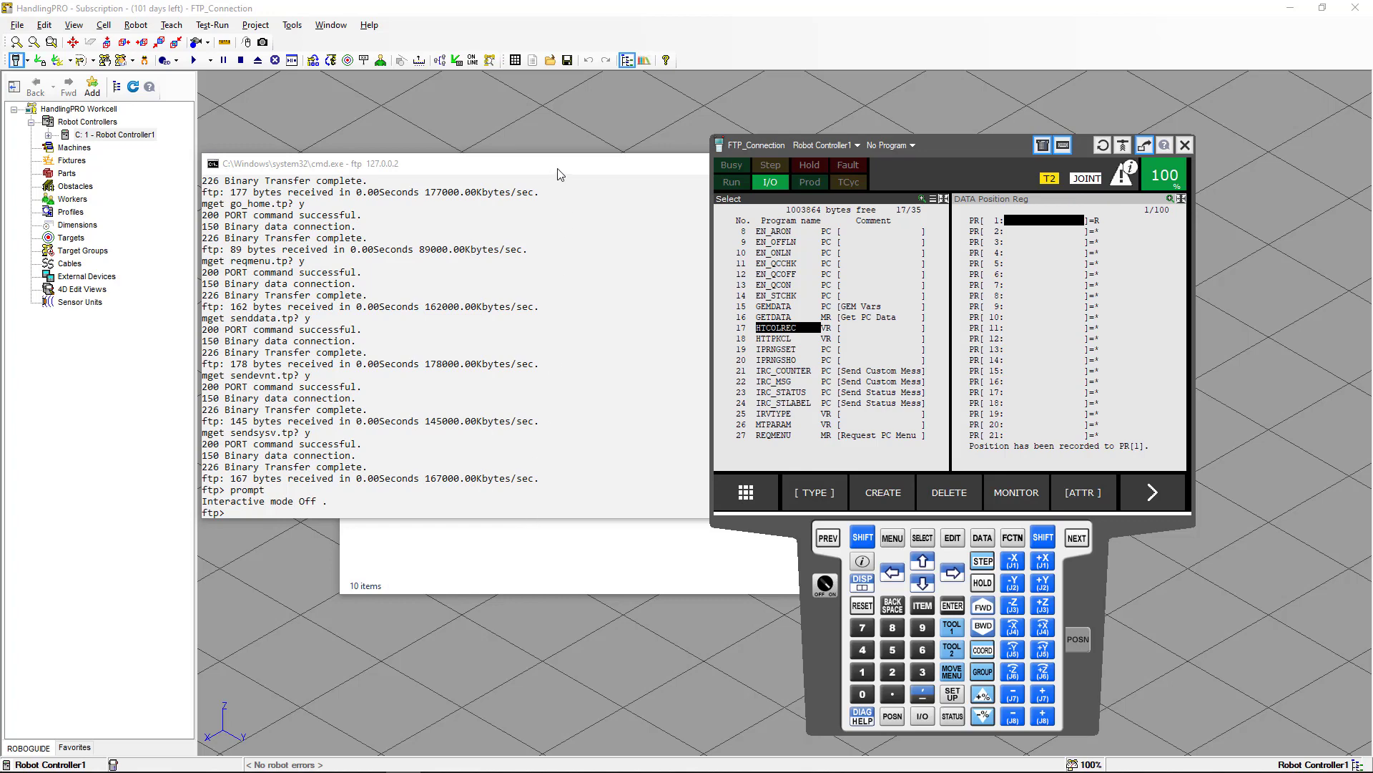
Upload go_home.tp from the Temp folder back to the controller with put go_home.tp.
click(522, 553)
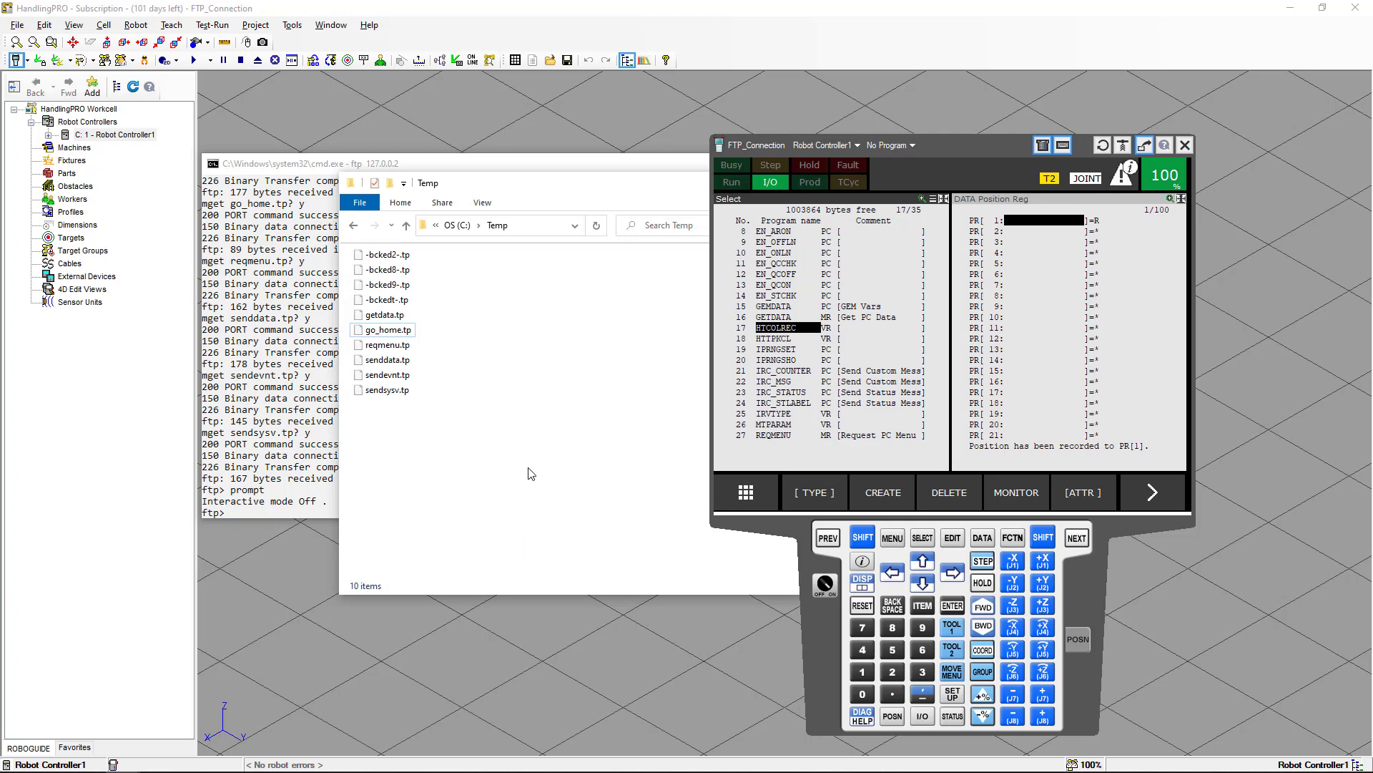
click(394, 331)
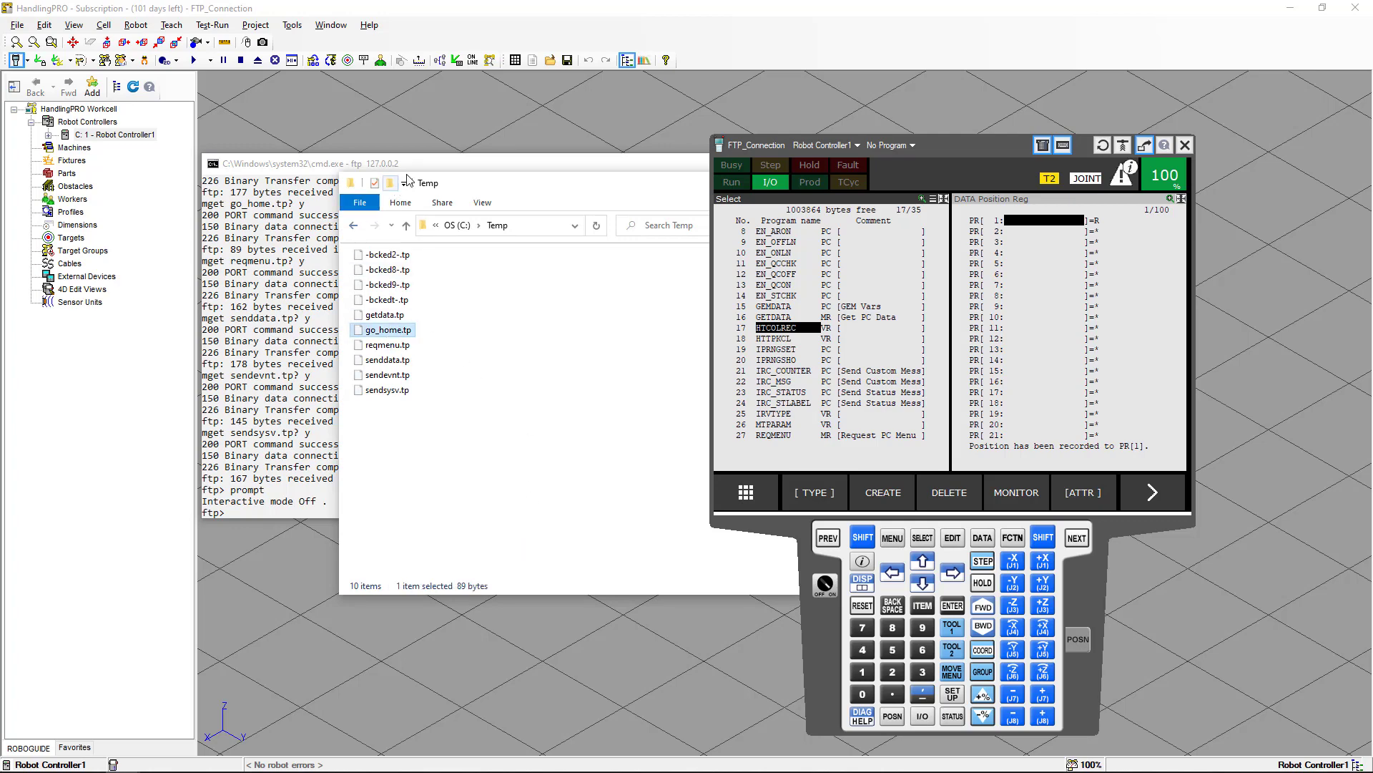
click(415, 169)
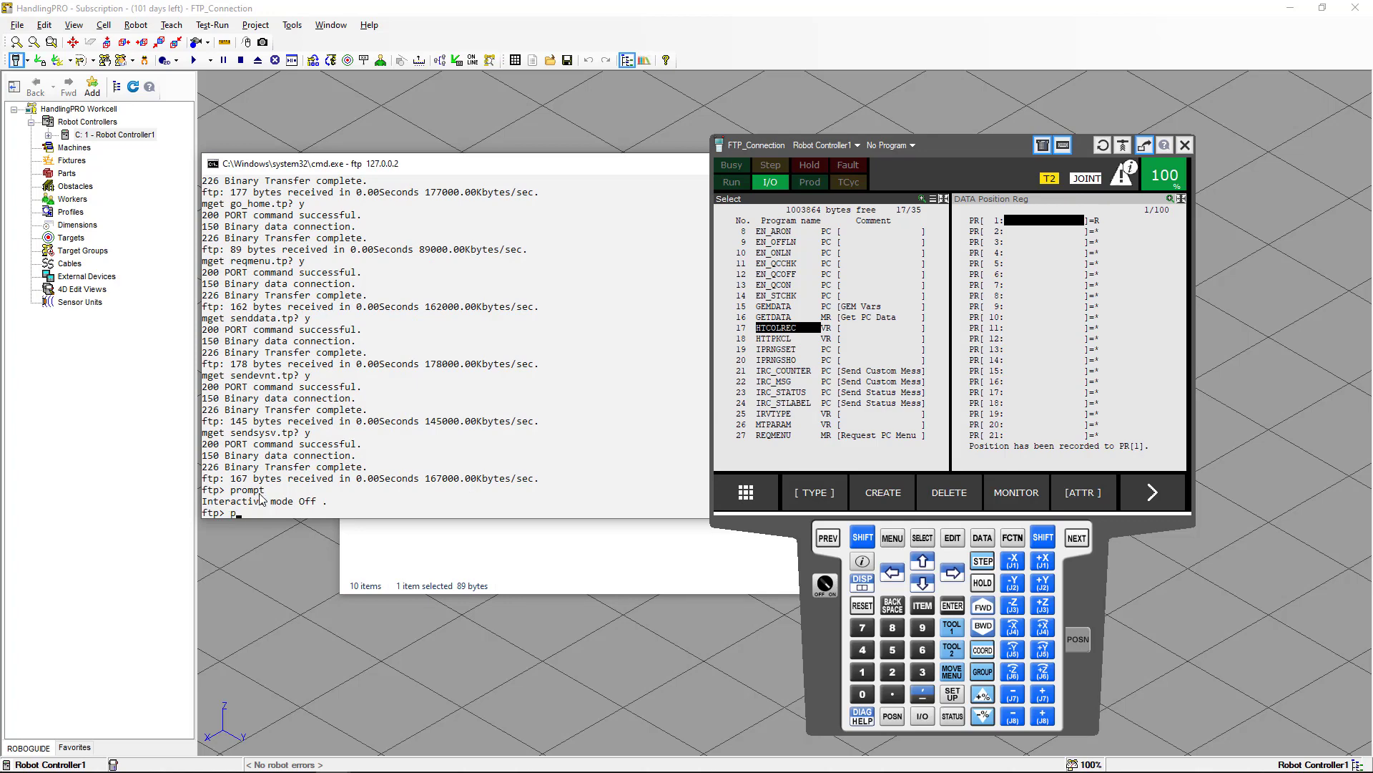
text(put go_home.tp)
key(Return)
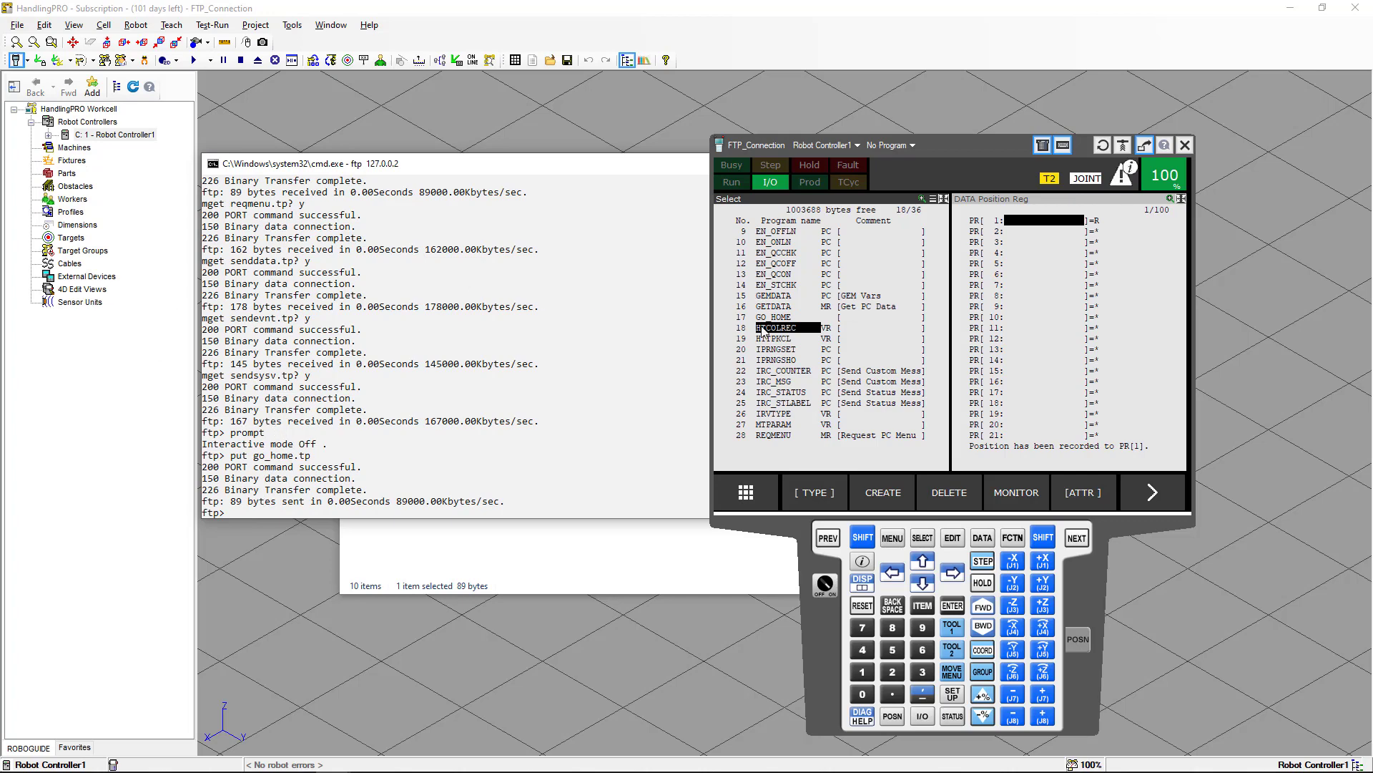
click(599, 546)
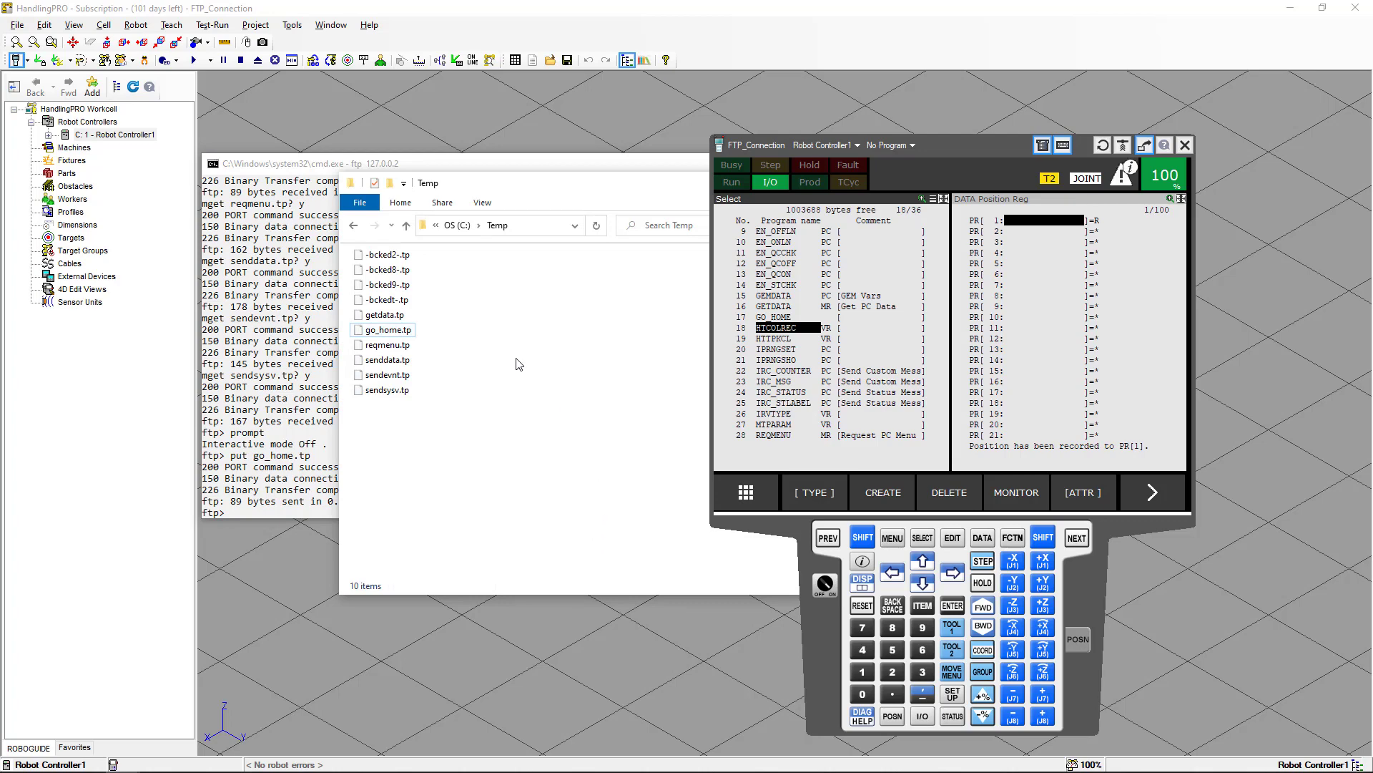
Empty the Temp folder and download every file from the controller into it with mget *.*.
key(ctrl+a)
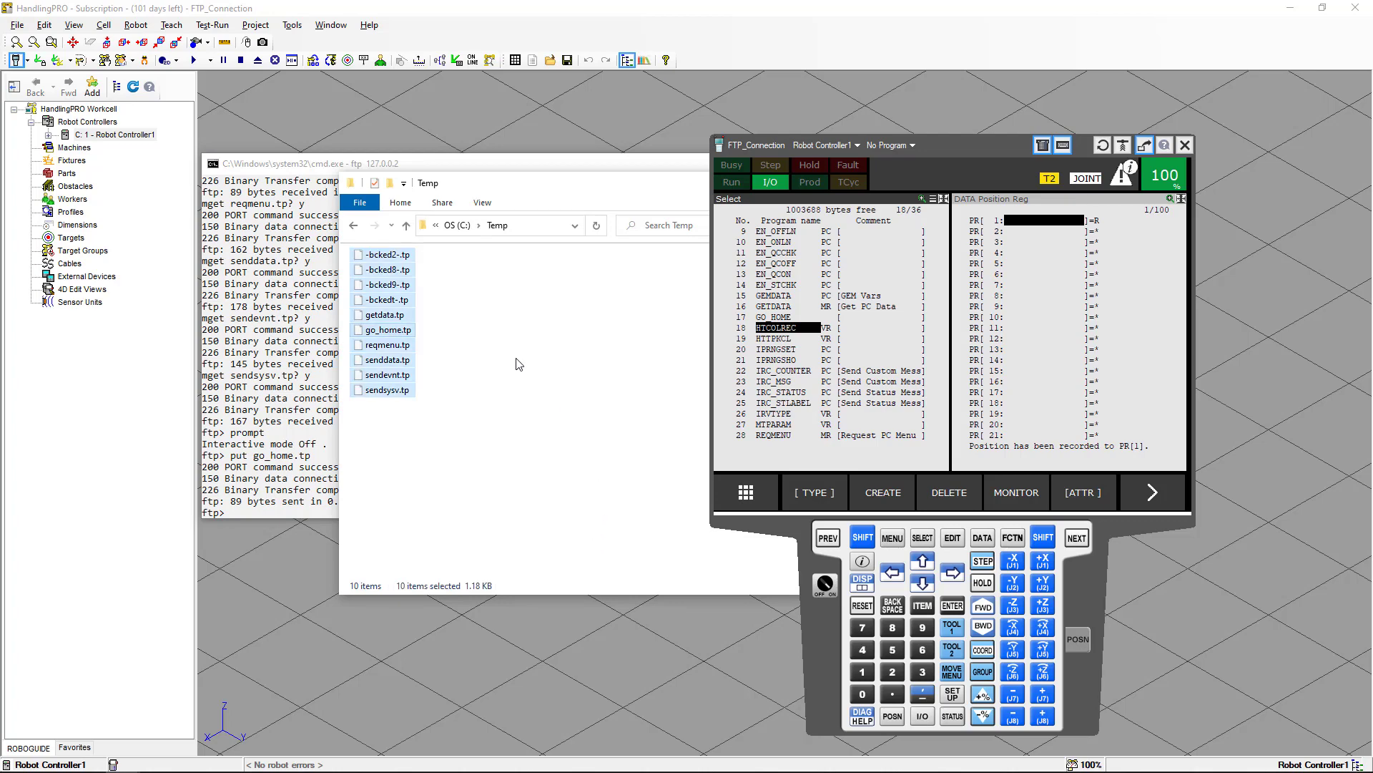
key(Delete)
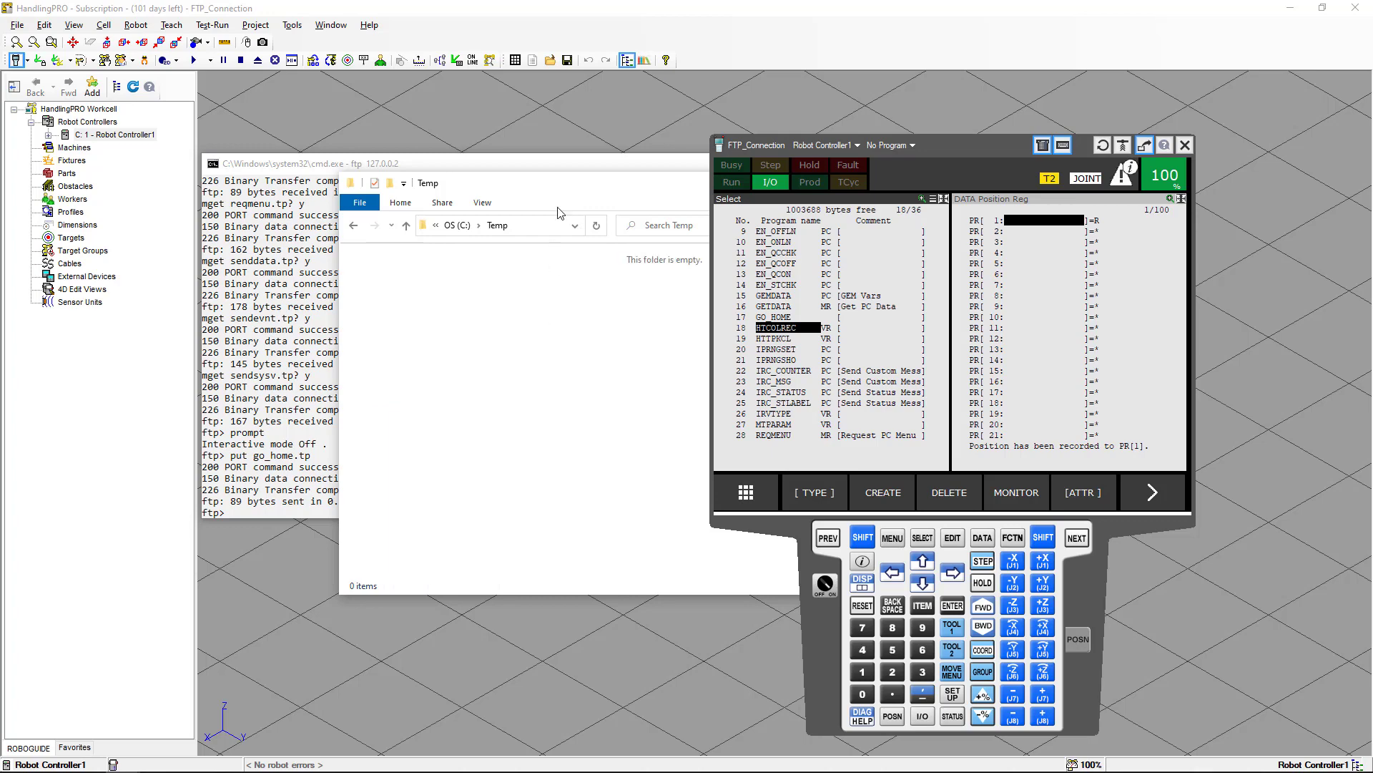
click(336, 481)
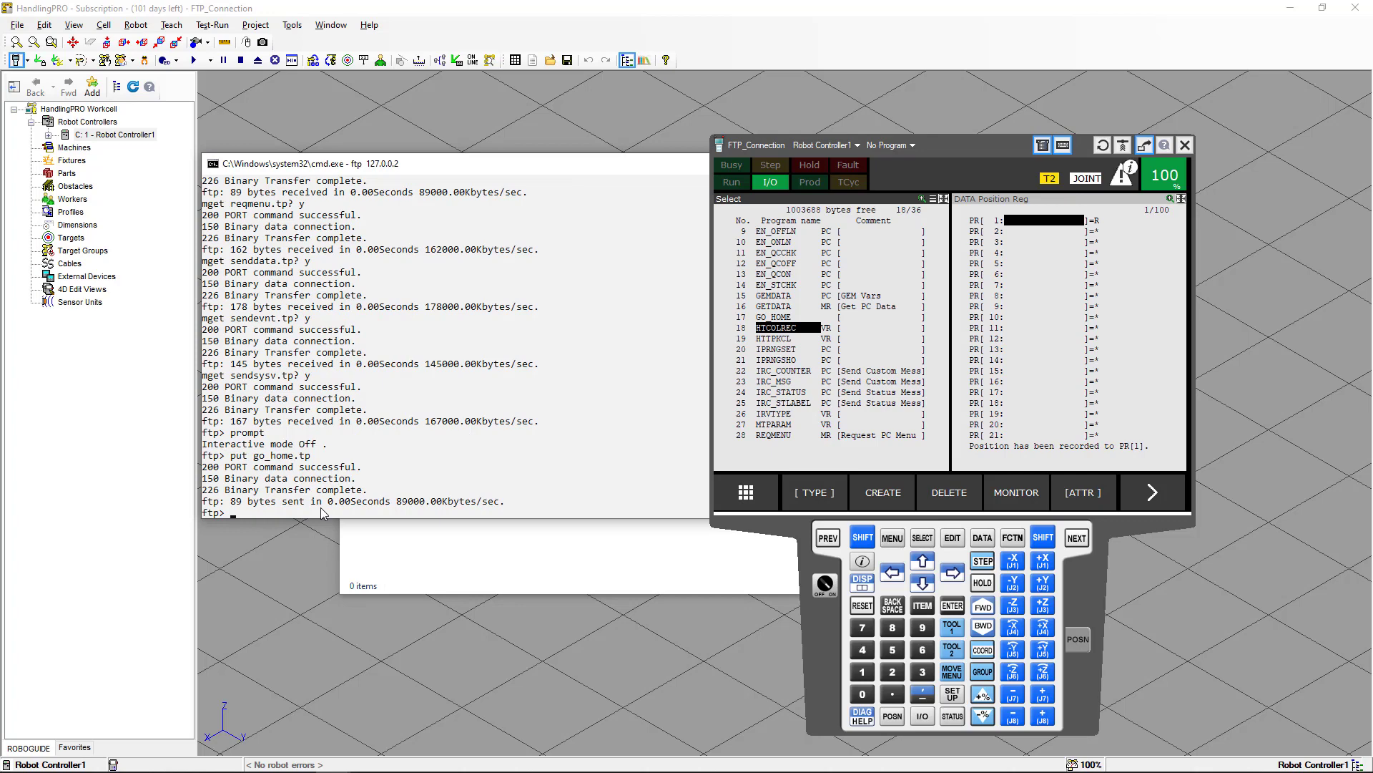
text(mget 8.*)
key(BackSpace)
text(*.*)
key(Return)
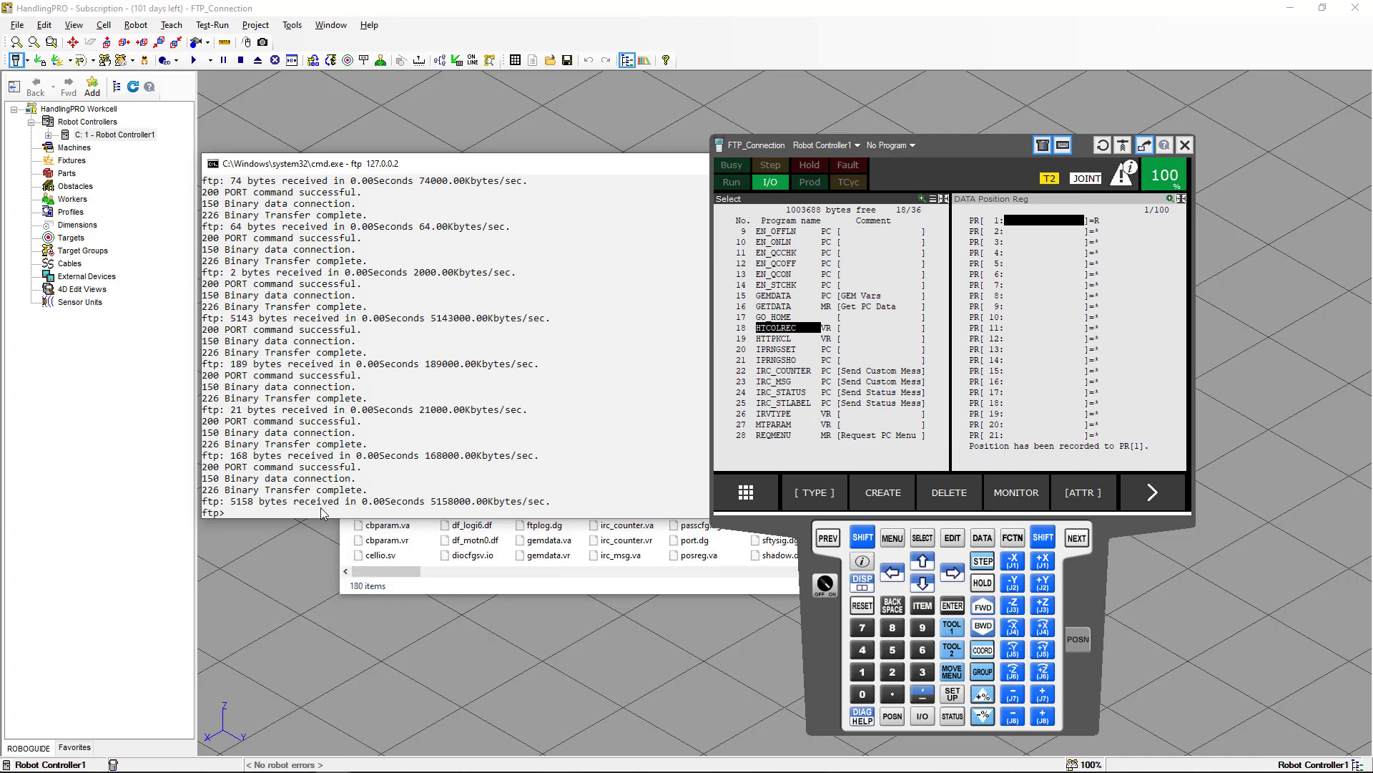
Close the FTP session with the quit command.
text(quit)
key(Return)
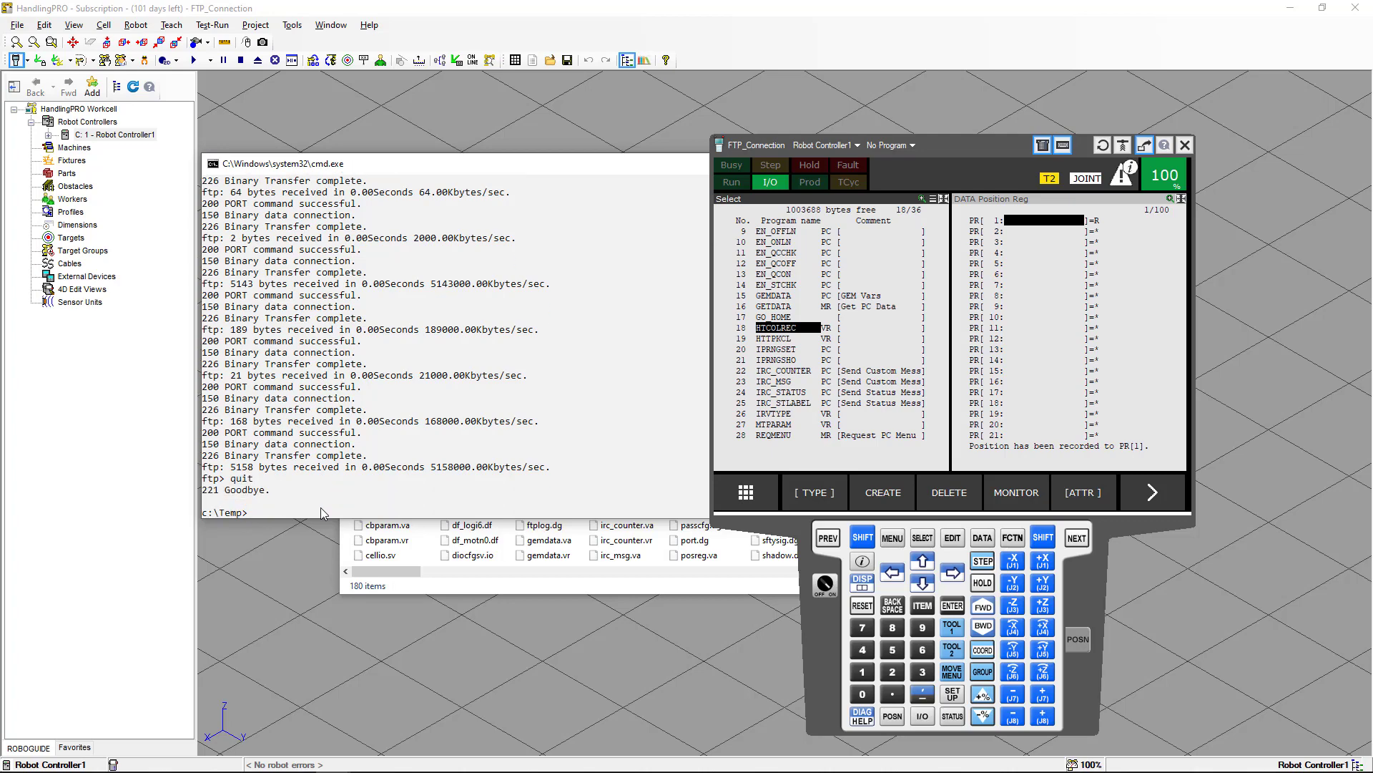
Compare the files downloaded into Temp with the controller's BACKUP folder contents.
click(432, 589)
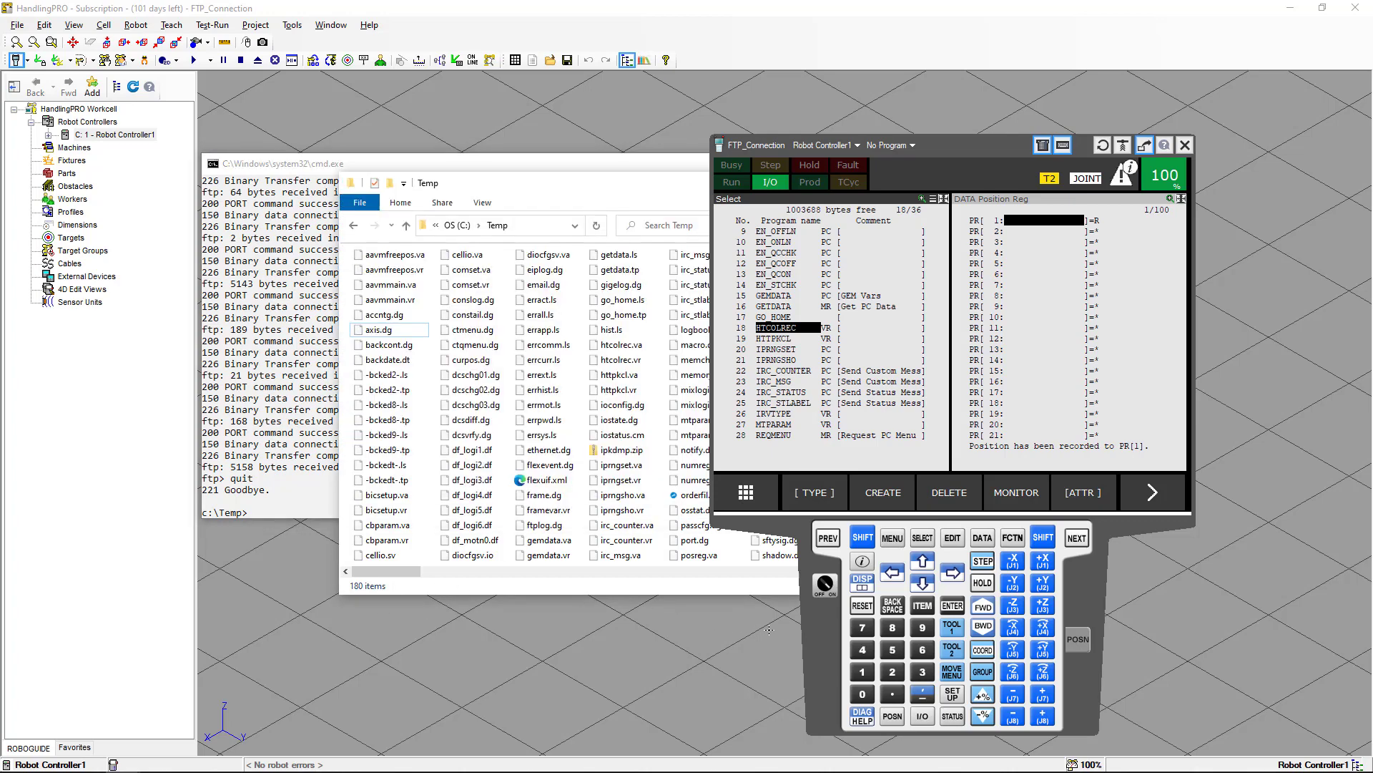
right_click(821, 638)
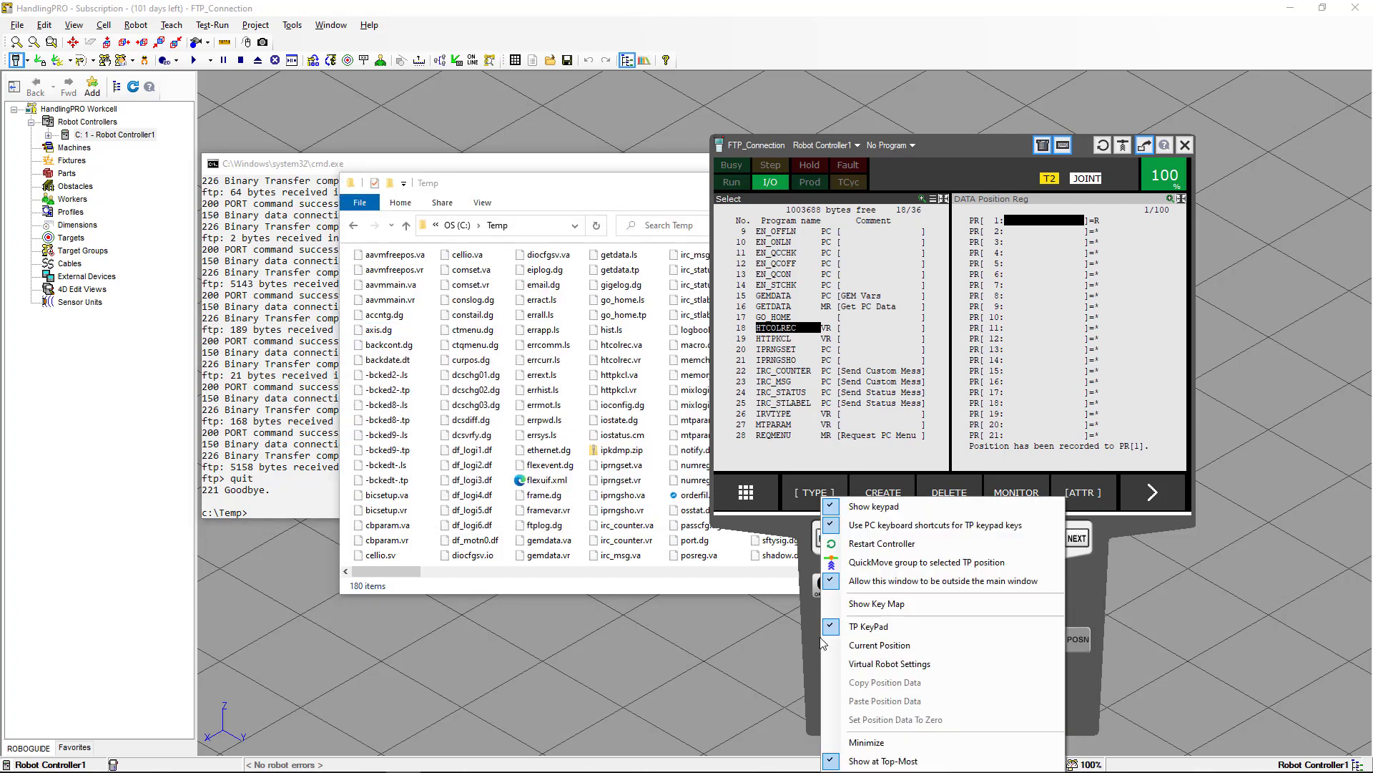
click(827, 743)
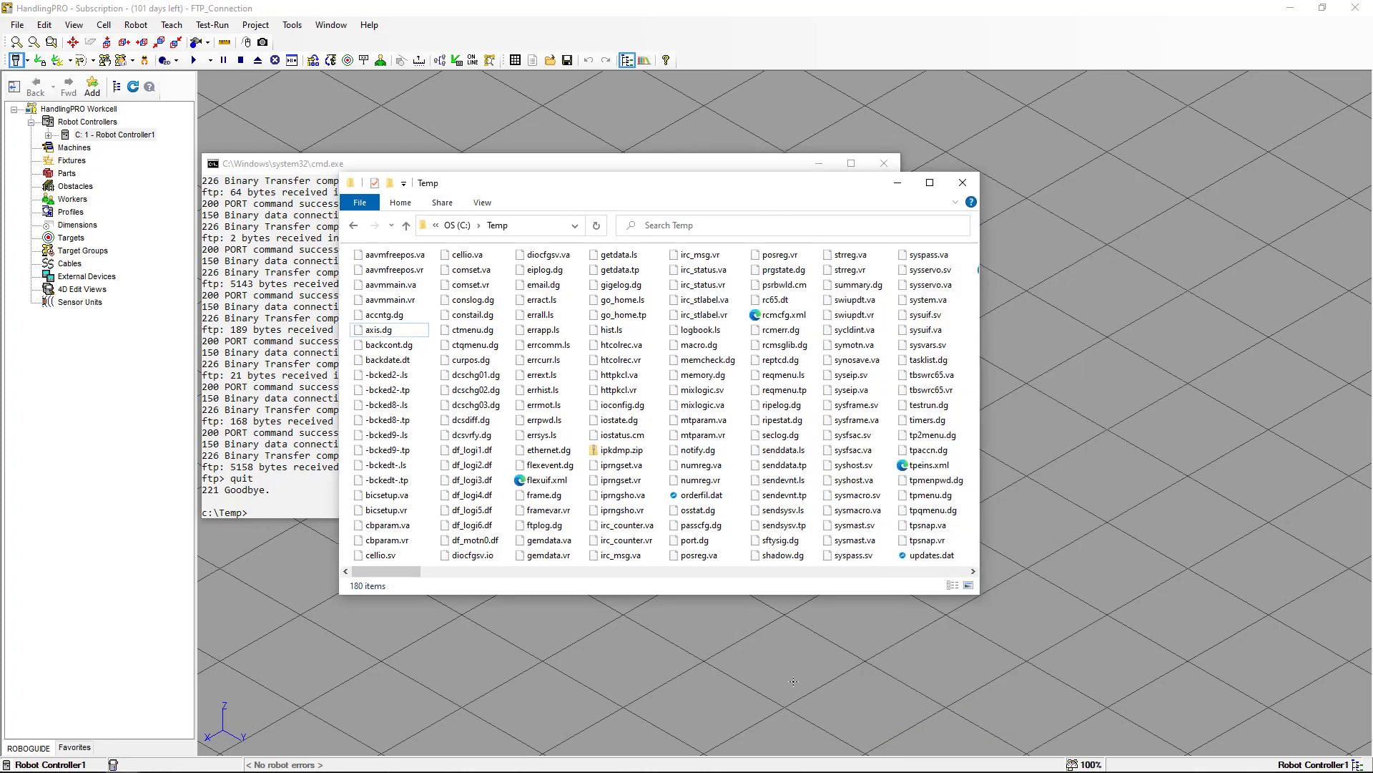
click(741, 630)
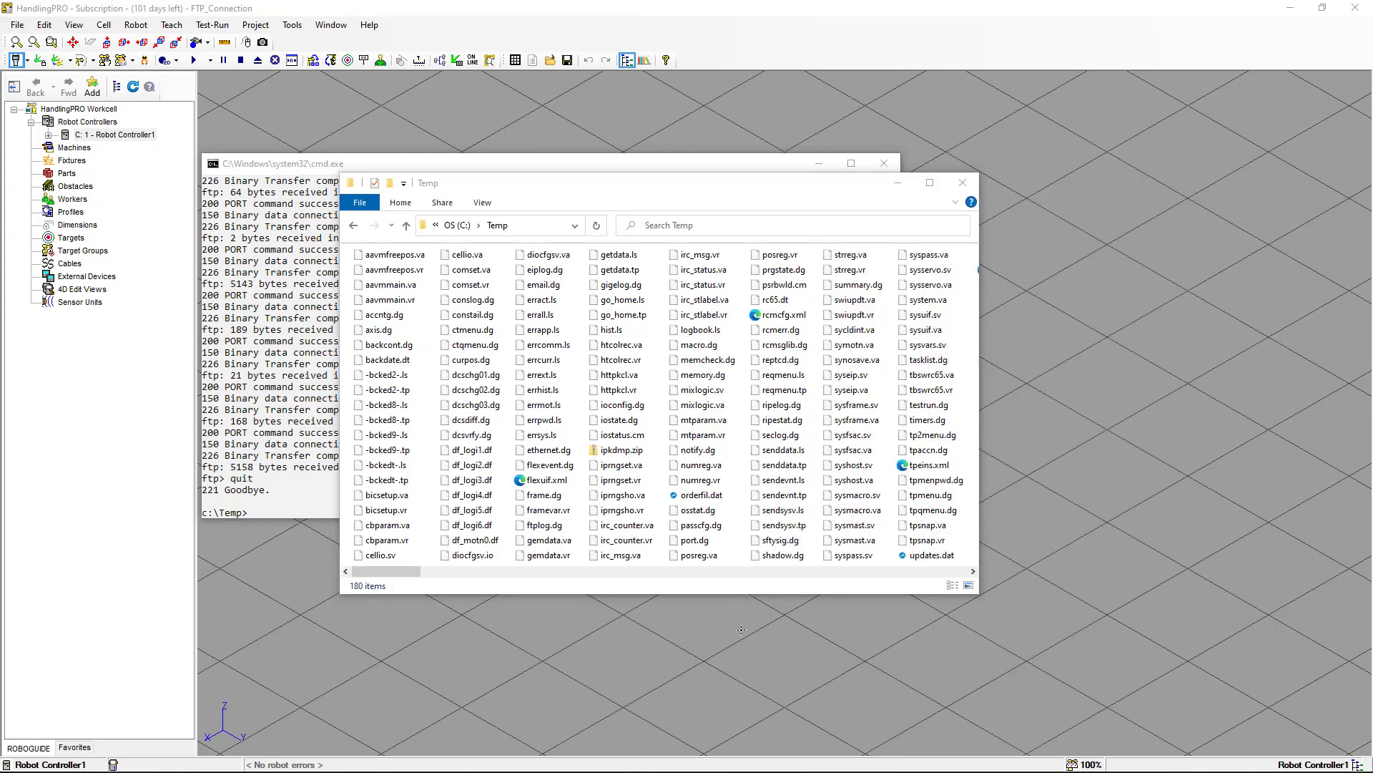
key(alt+Tab)
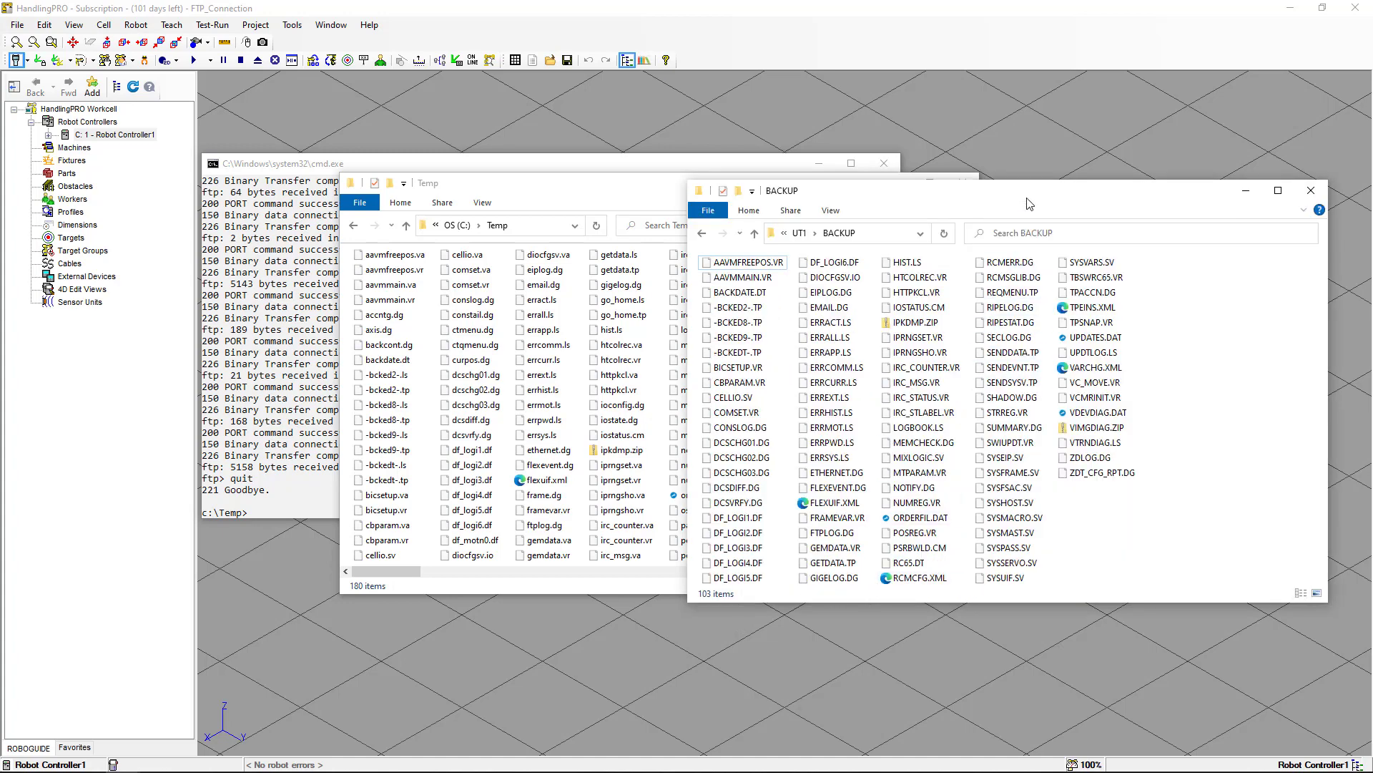
drag(1027, 203, 1063, 176)
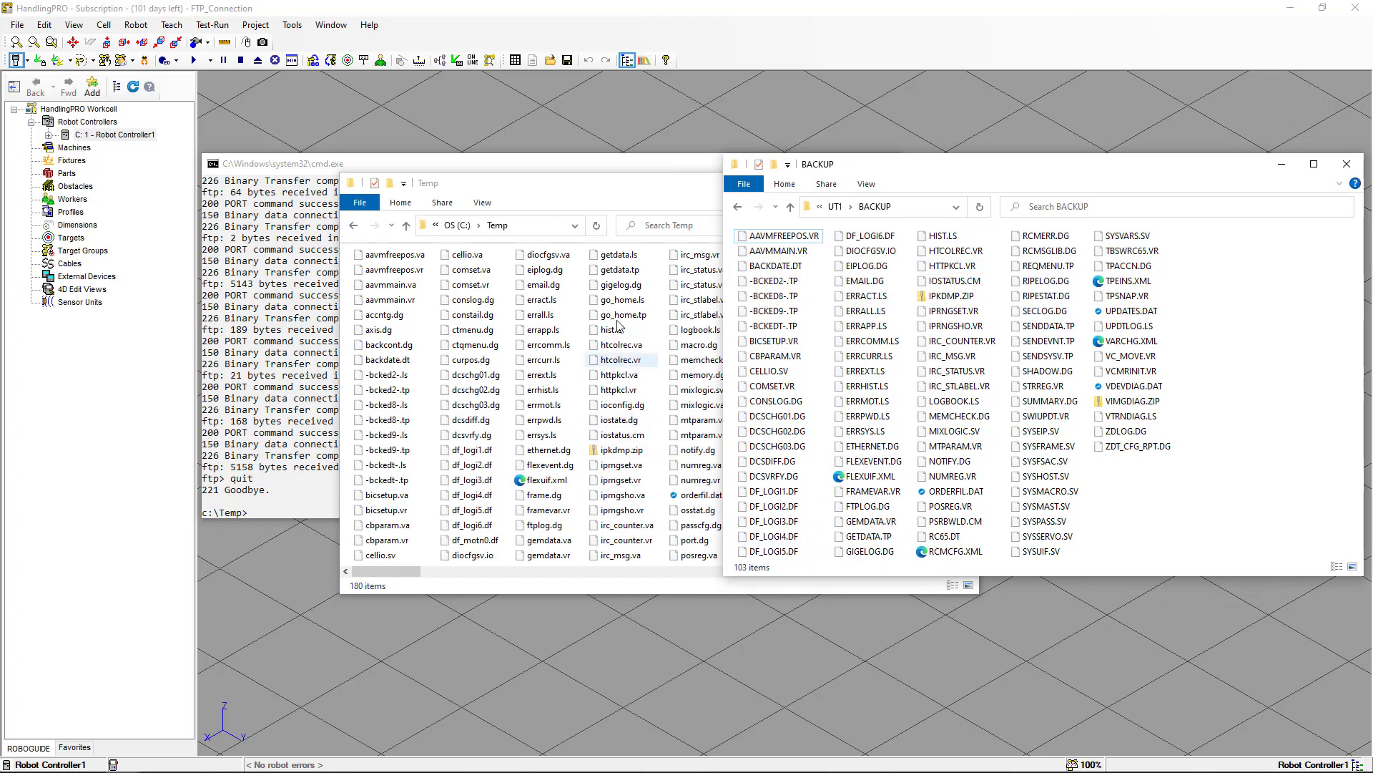
click(628, 204)
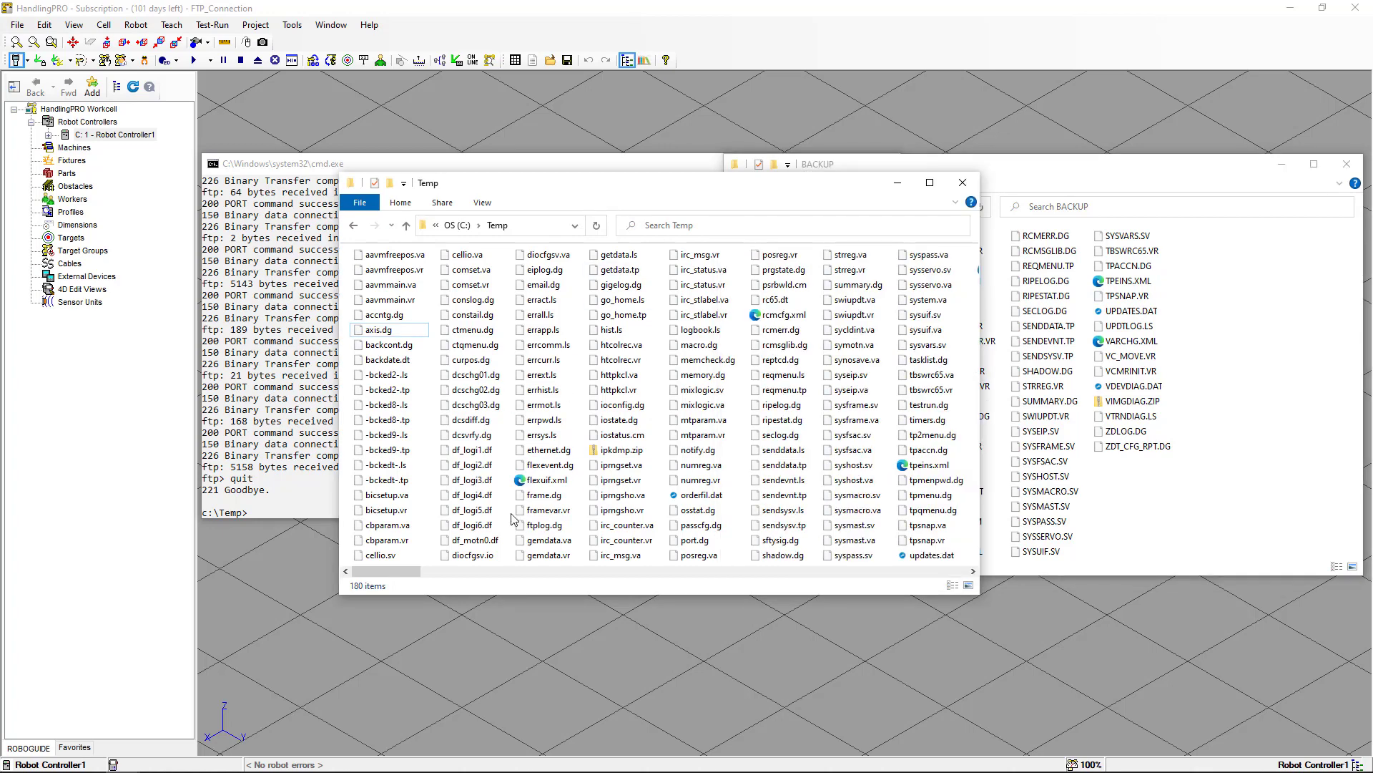
Close the Temp and BACKUP folder windows and the command prompt window.
click(963, 183)
click(1343, 165)
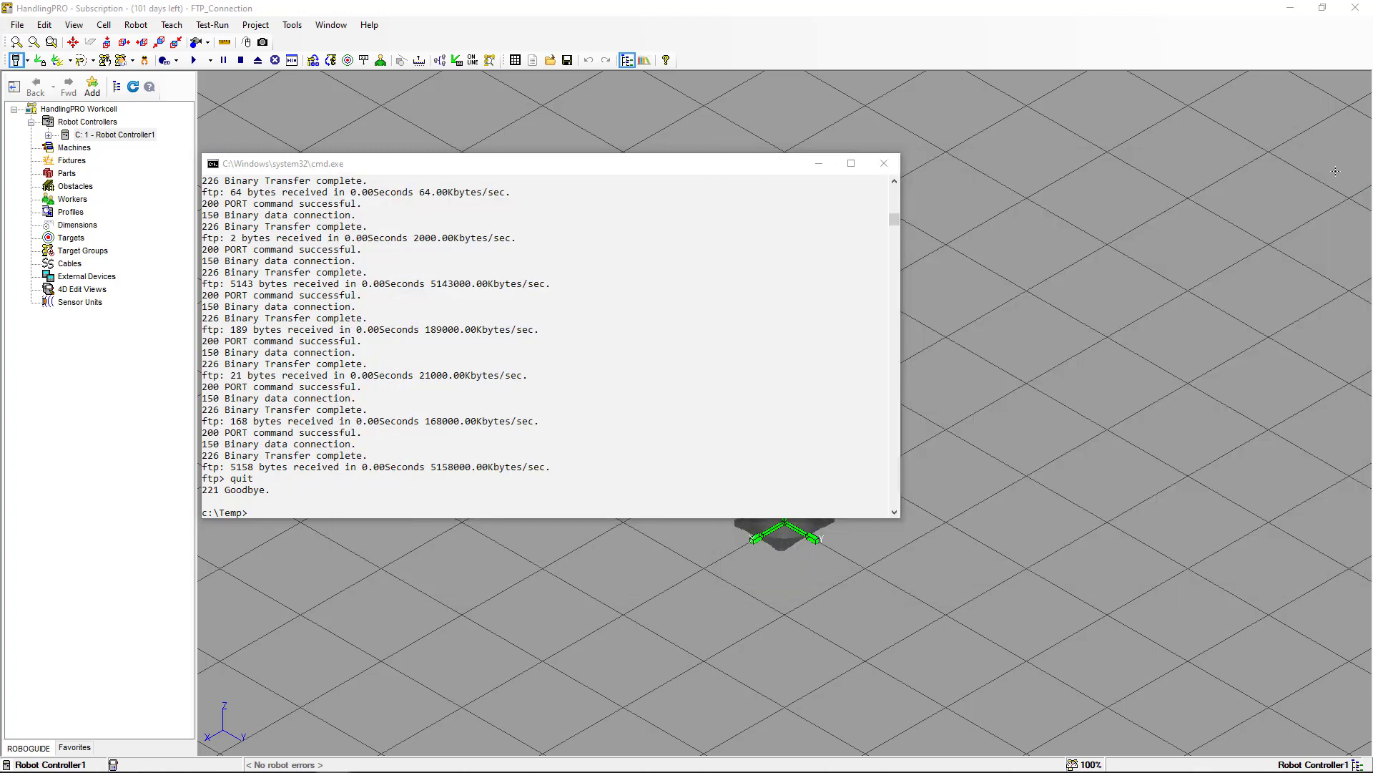
click(884, 163)
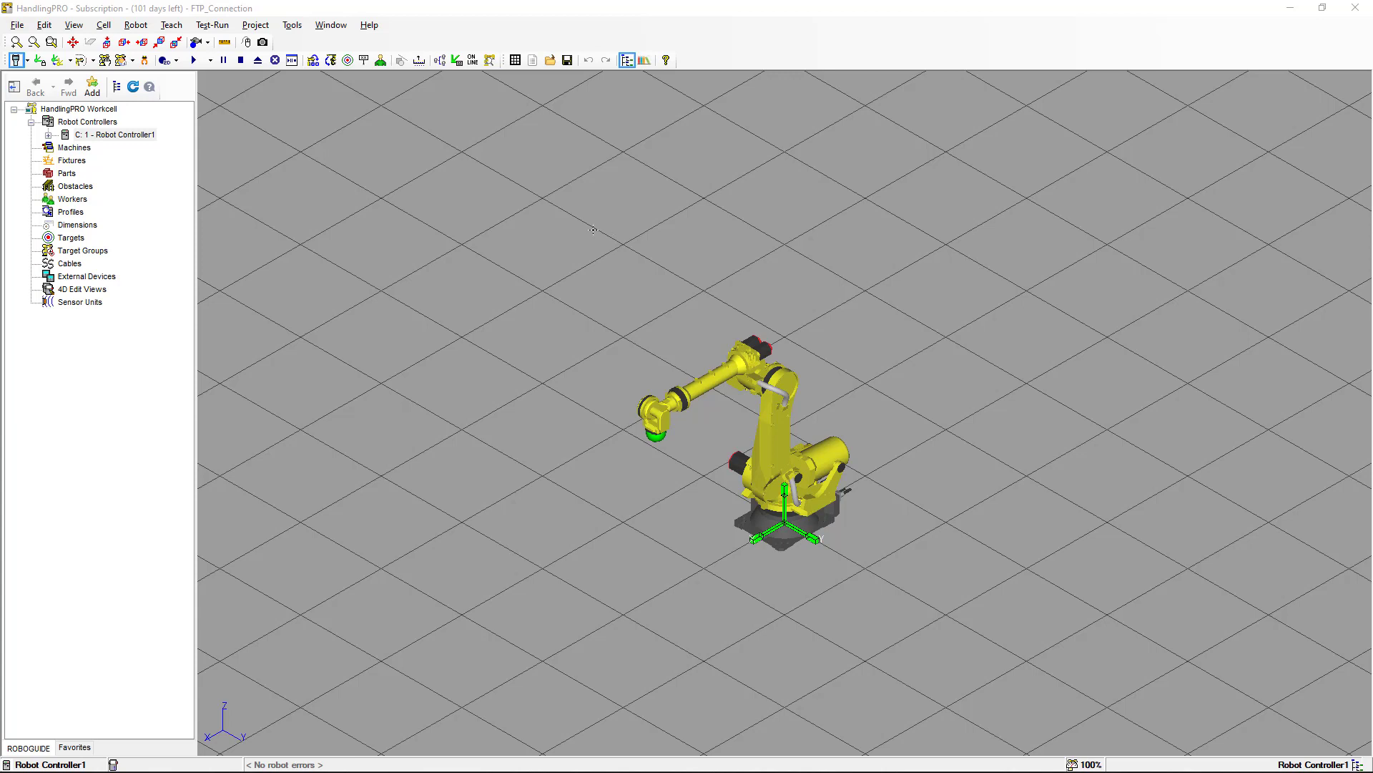
Create a new text document in the Temp folder.
key(alt+Tab)
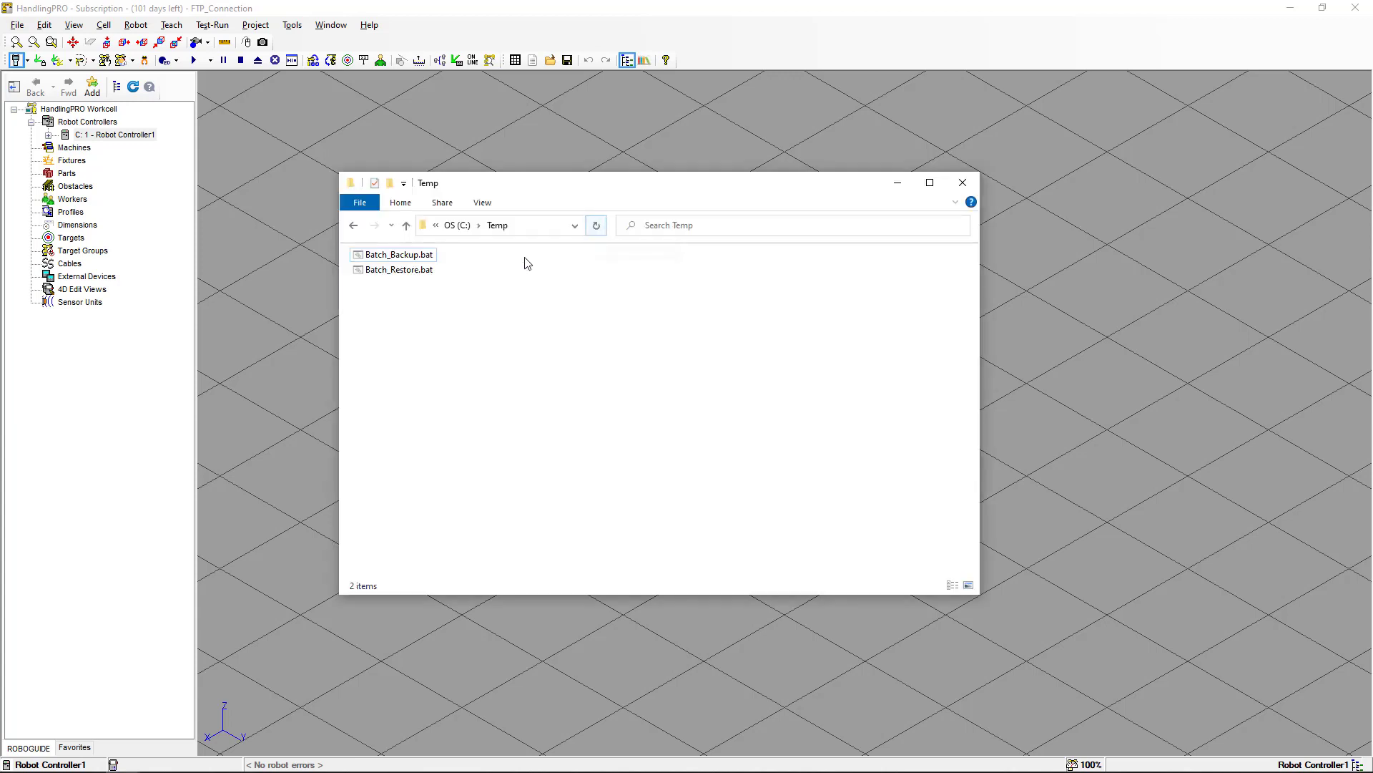
right_click(493, 279)
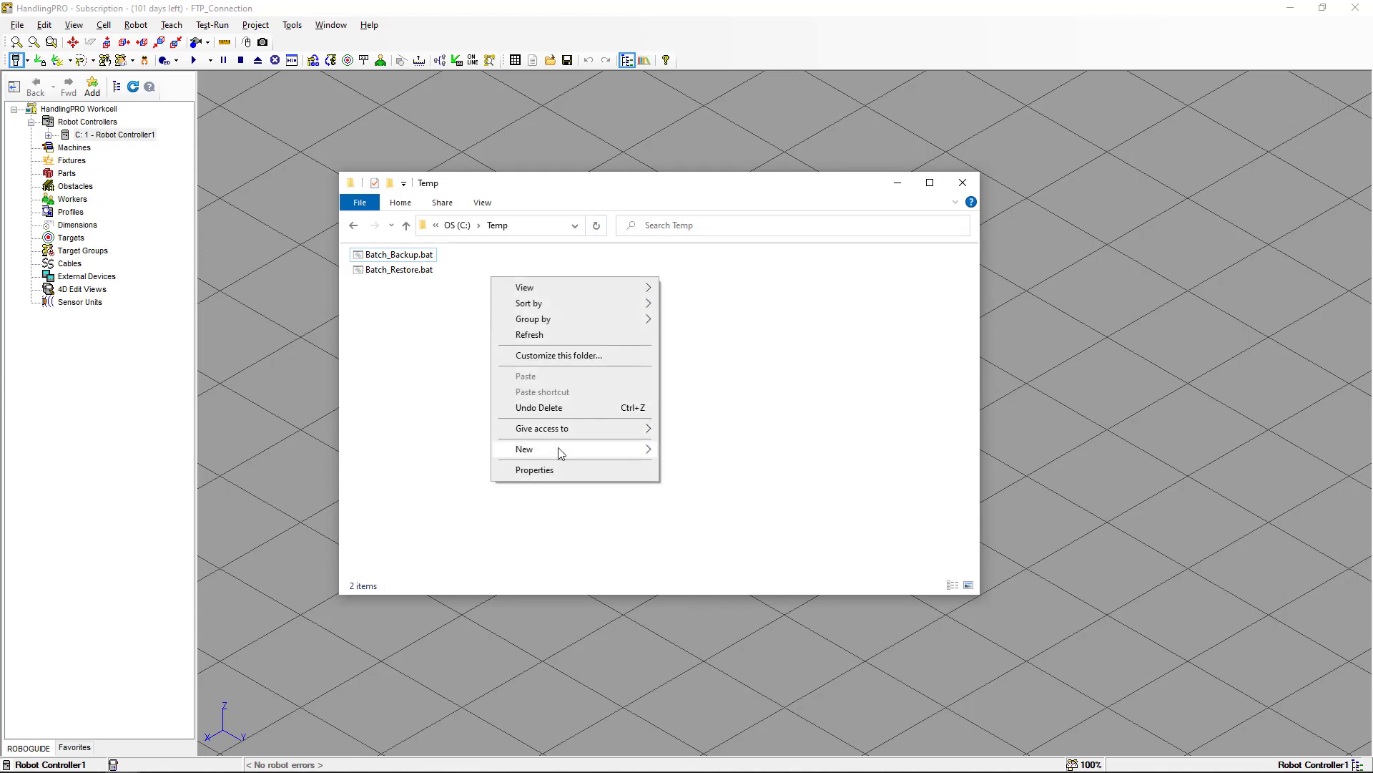
mouse_move(565, 449)
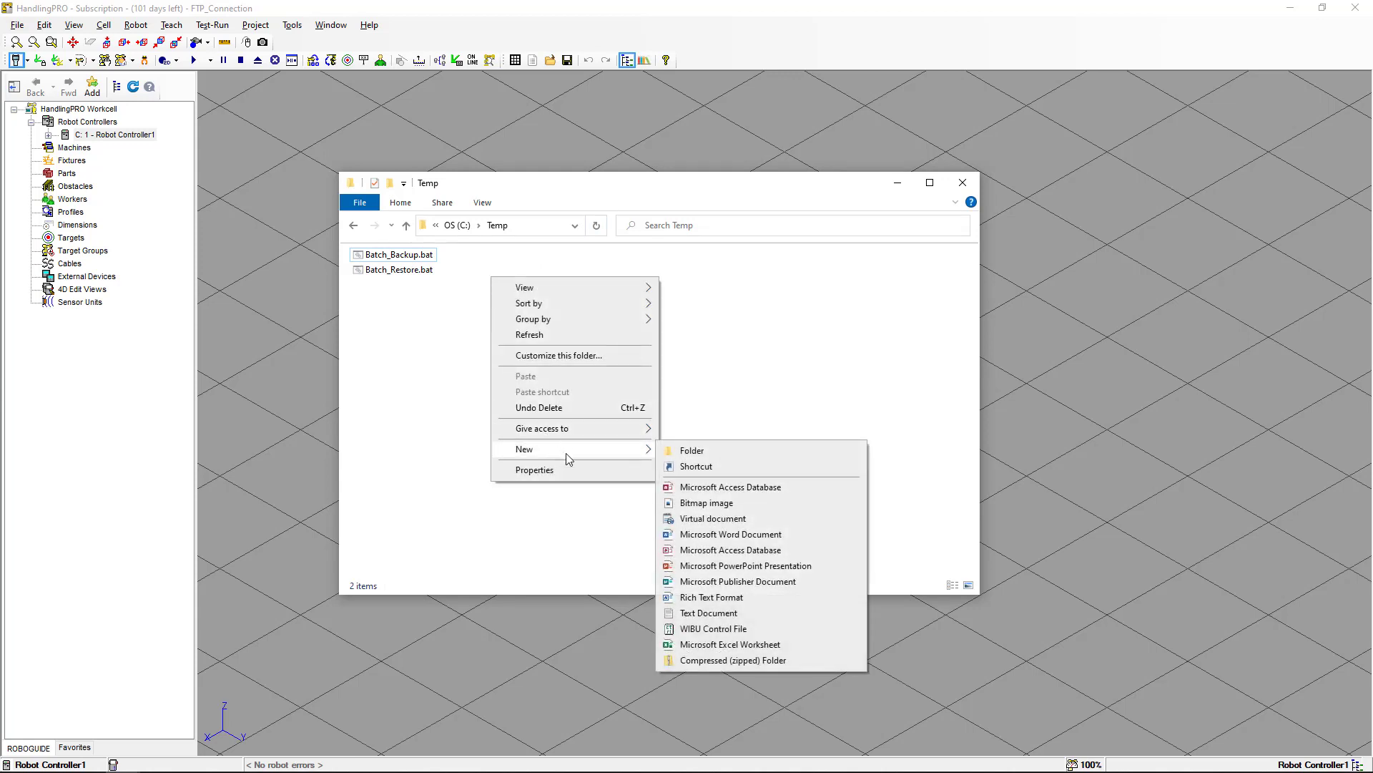
click(704, 613)
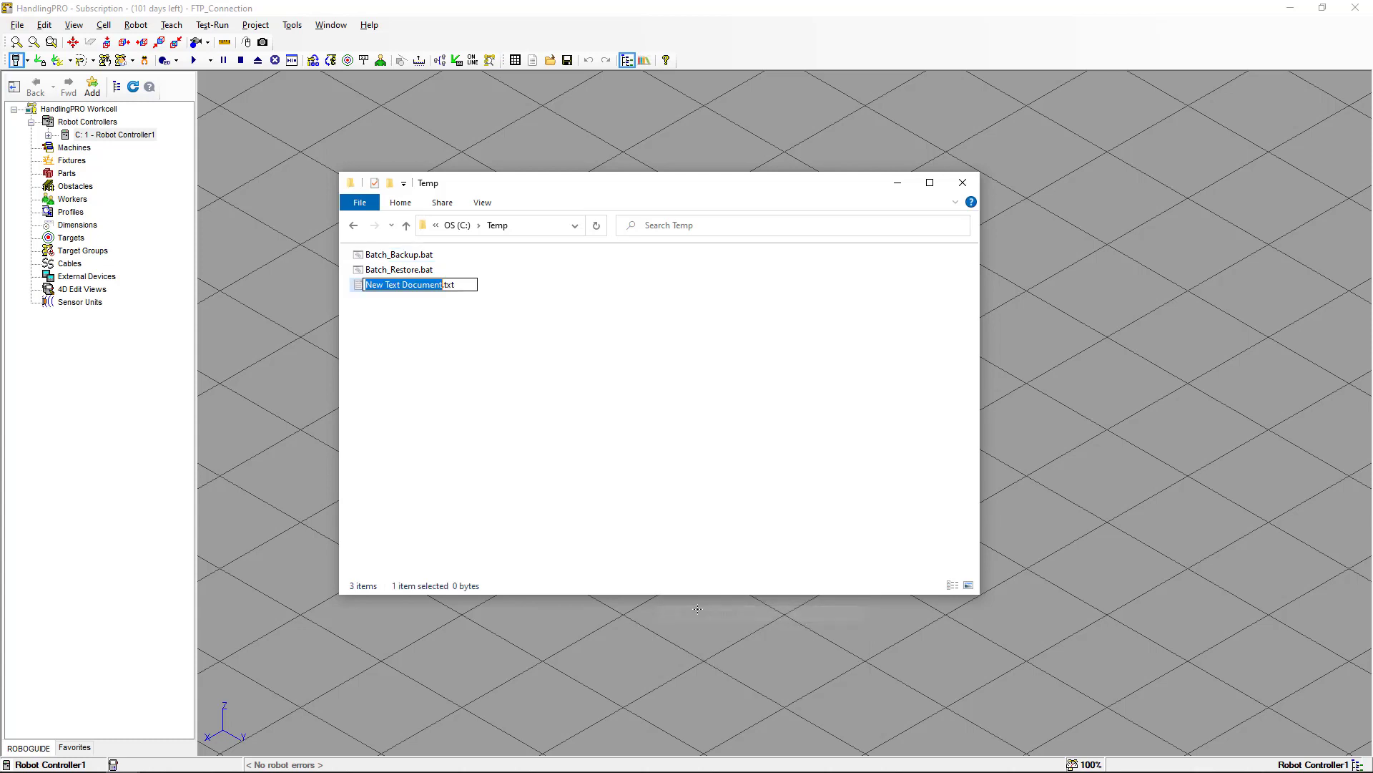
click(492, 367)
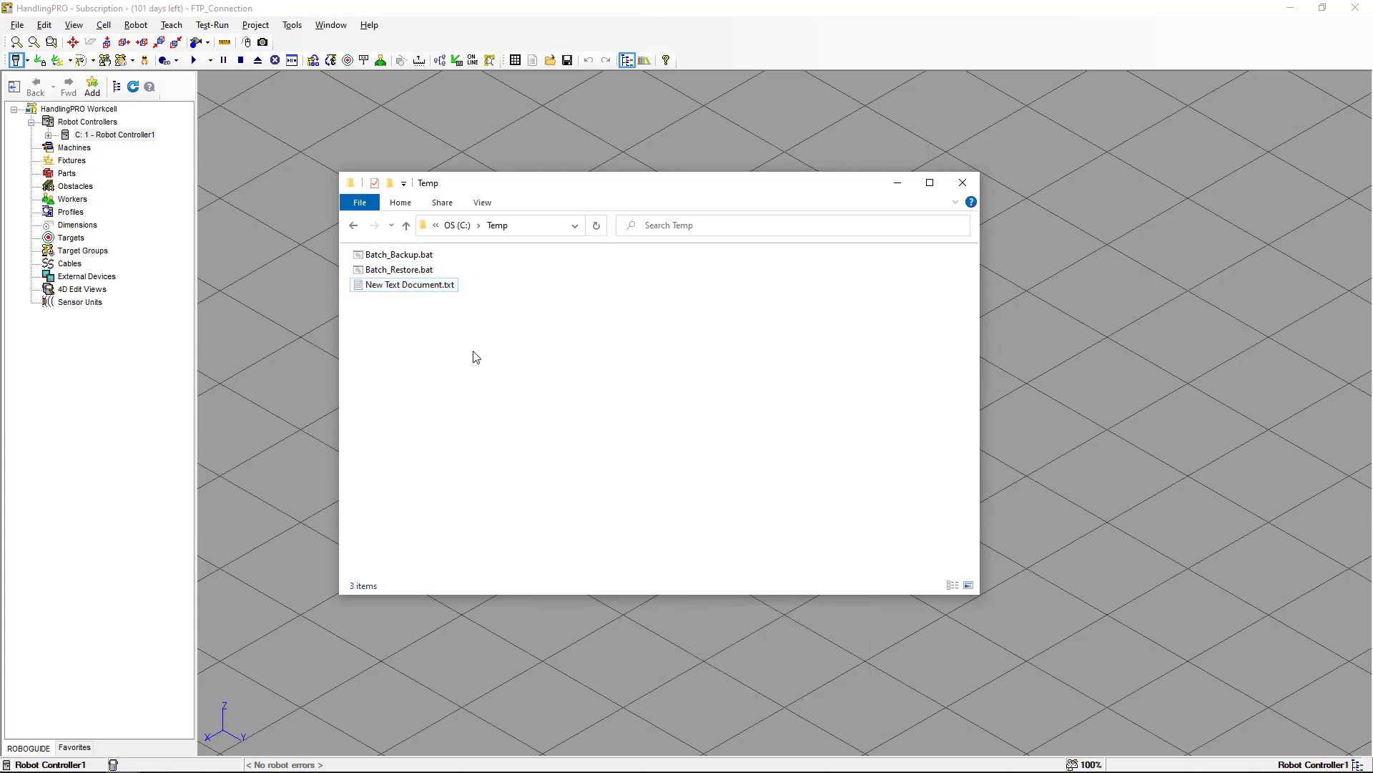
Open the new text document in Notepad and start Save As with All Files type and ANSI encoding.
right_click(443, 290)
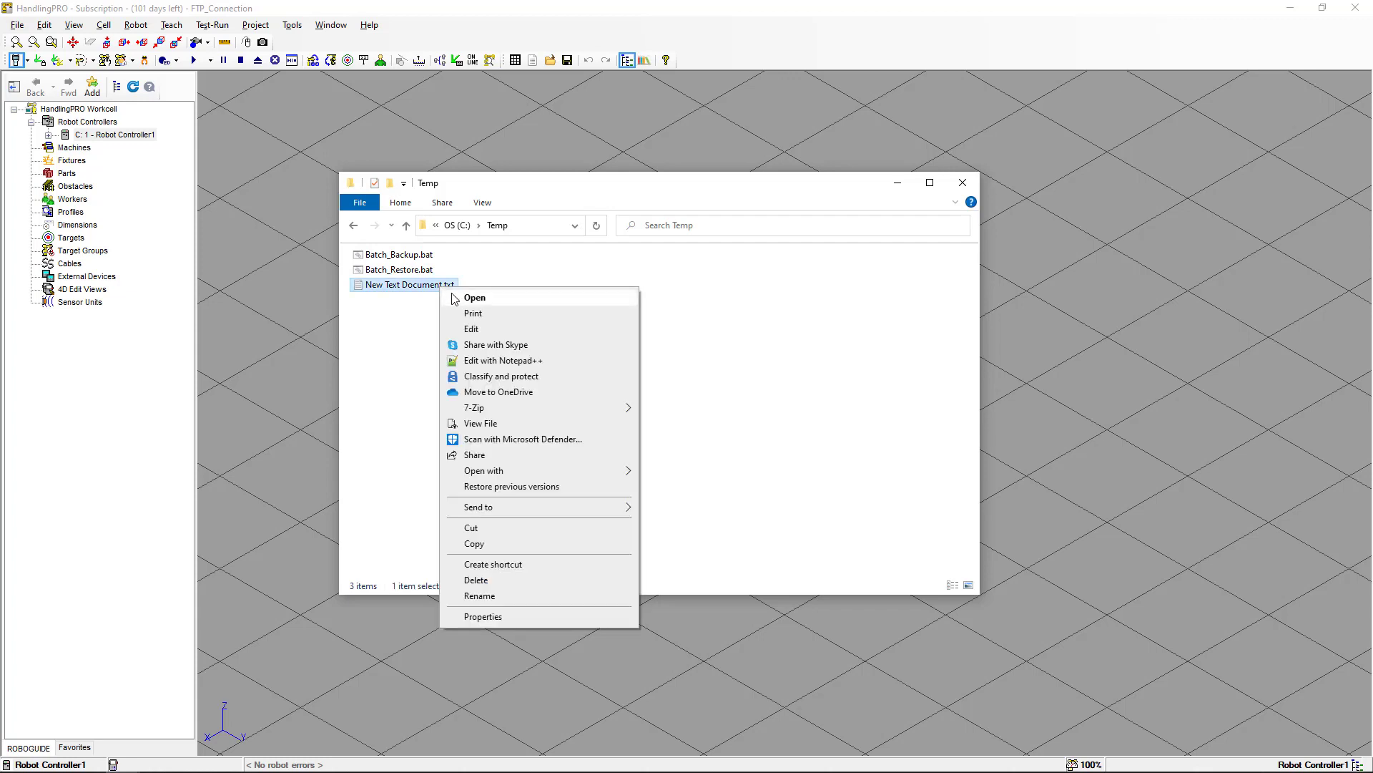
click(458, 301)
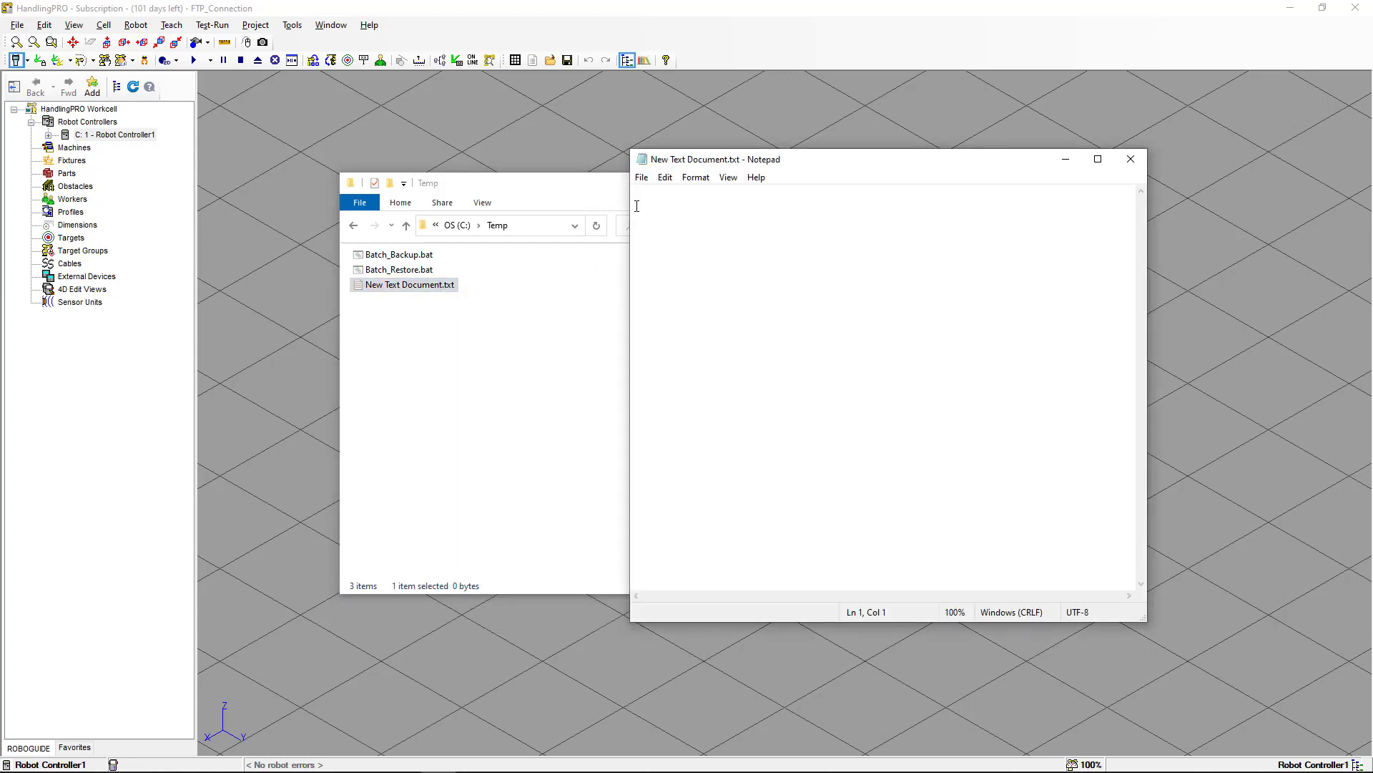
click(642, 178)
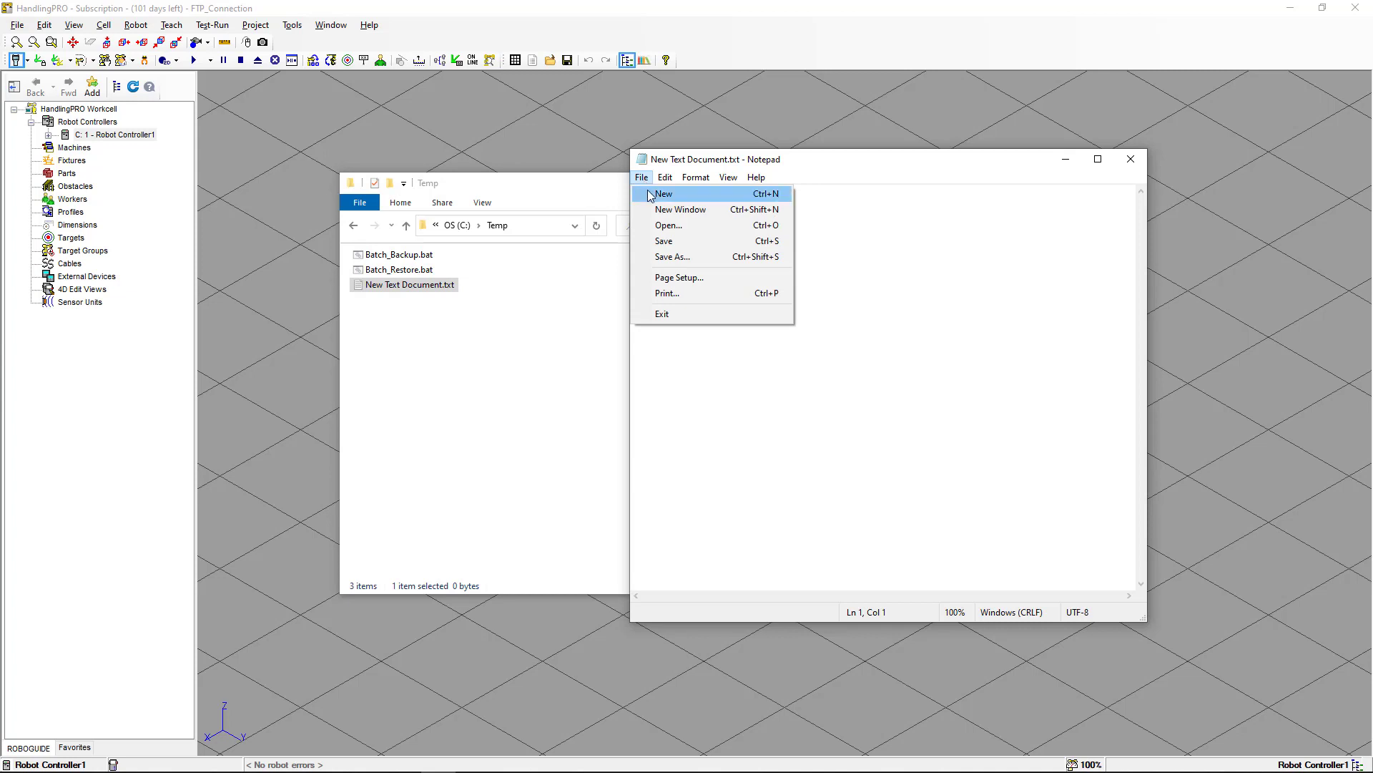
click(667, 258)
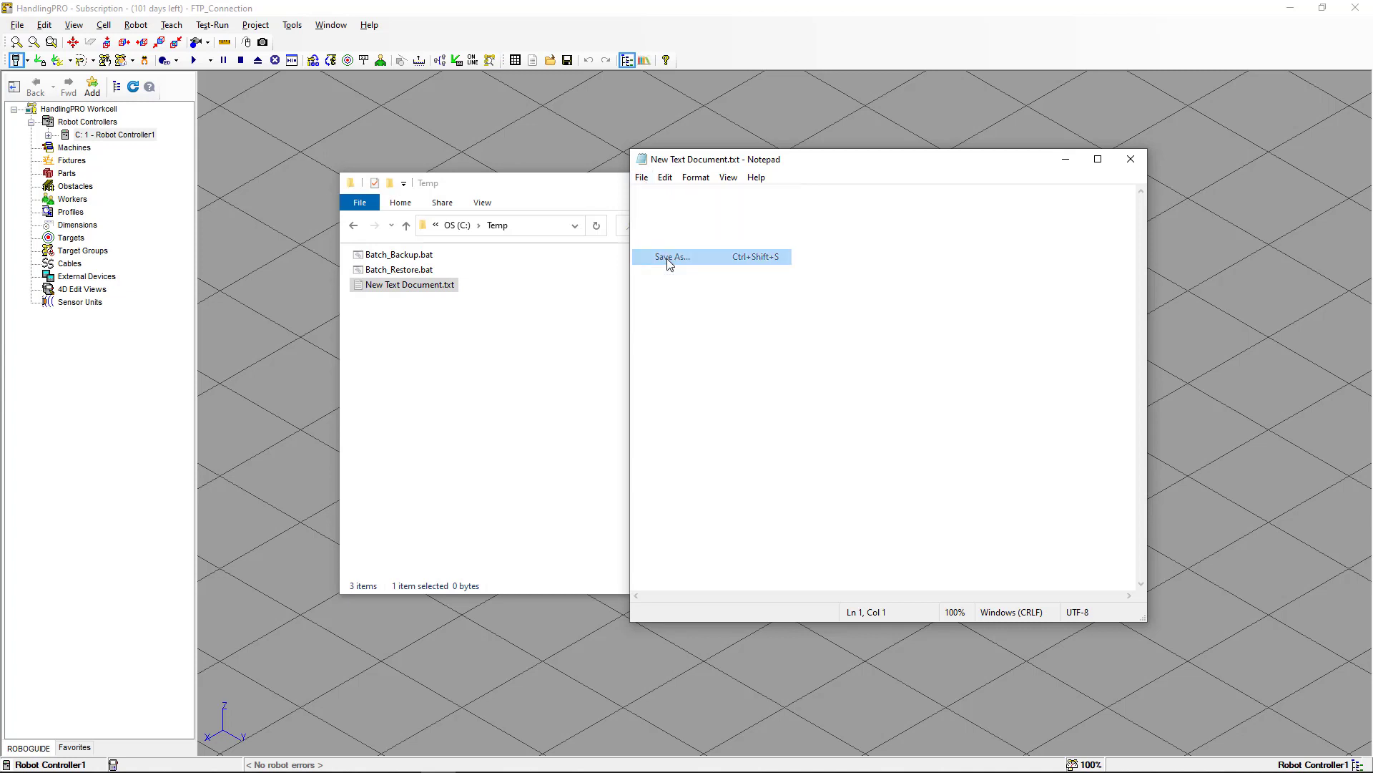
click(817, 474)
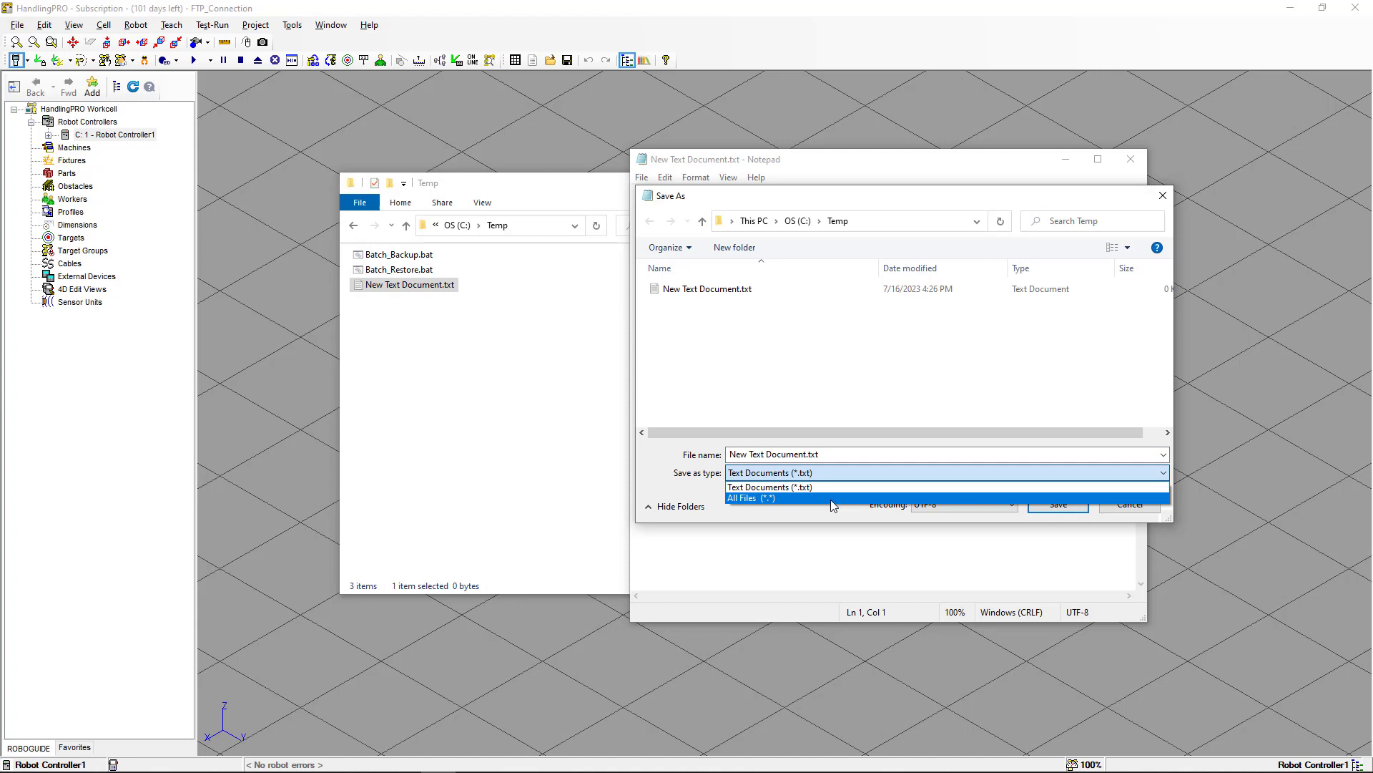
click(831, 498)
click(929, 505)
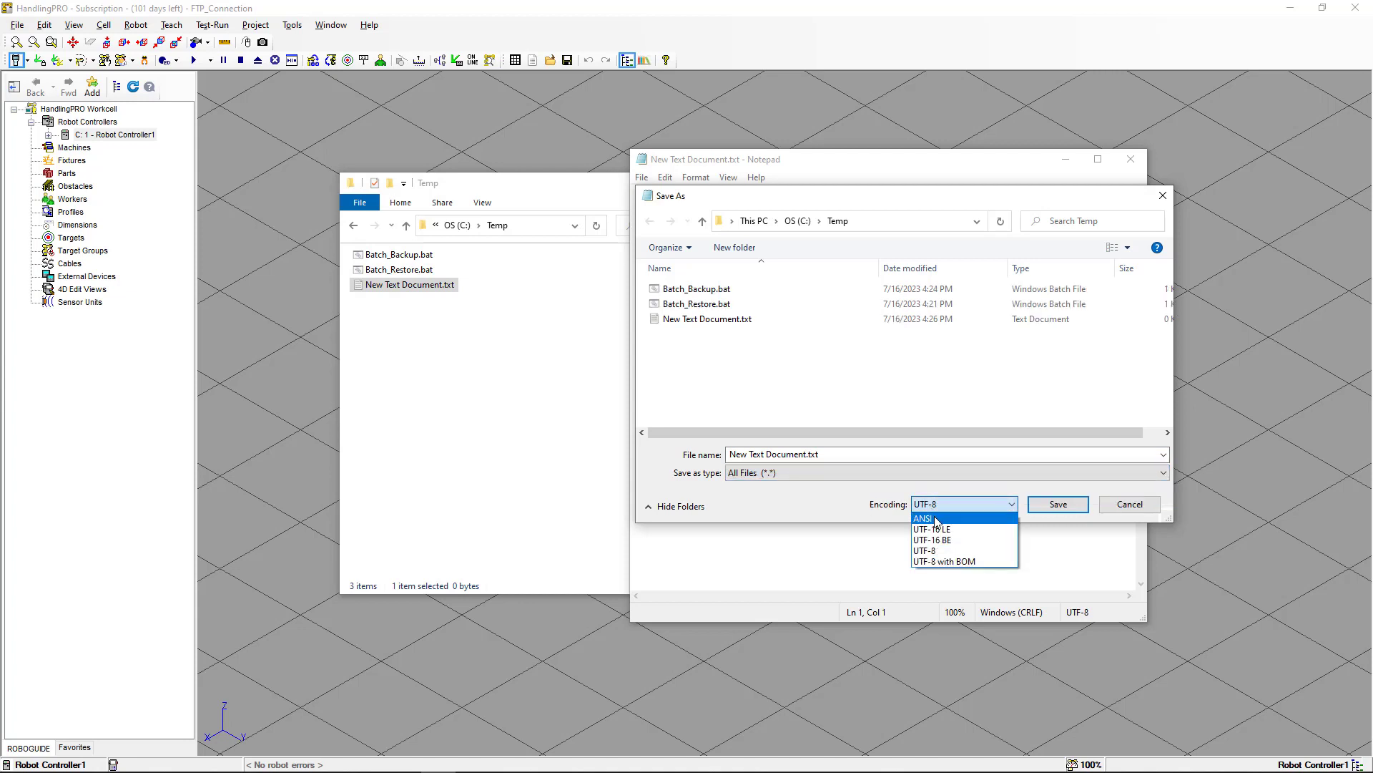
click(938, 521)
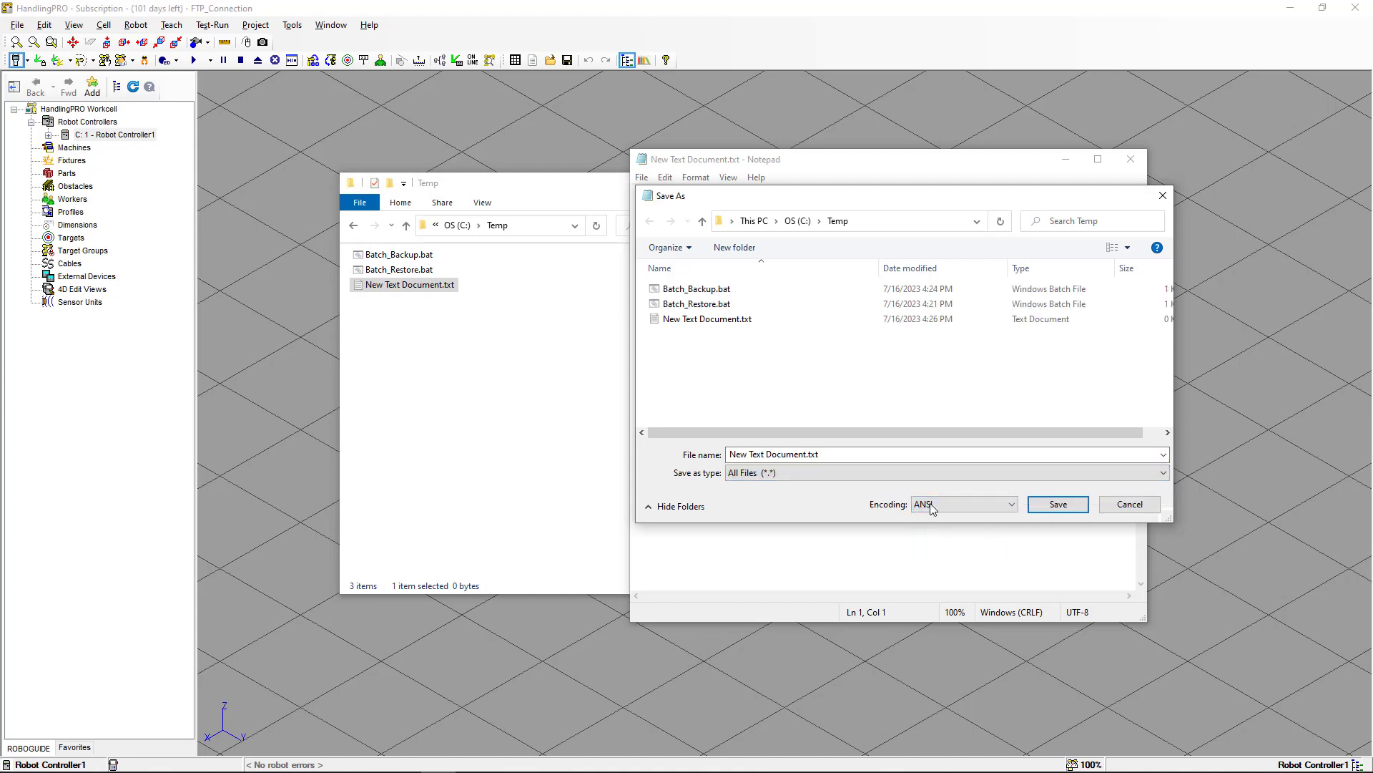
Save the document as New Text Document.bat in the Temp folder.
click(822, 455)
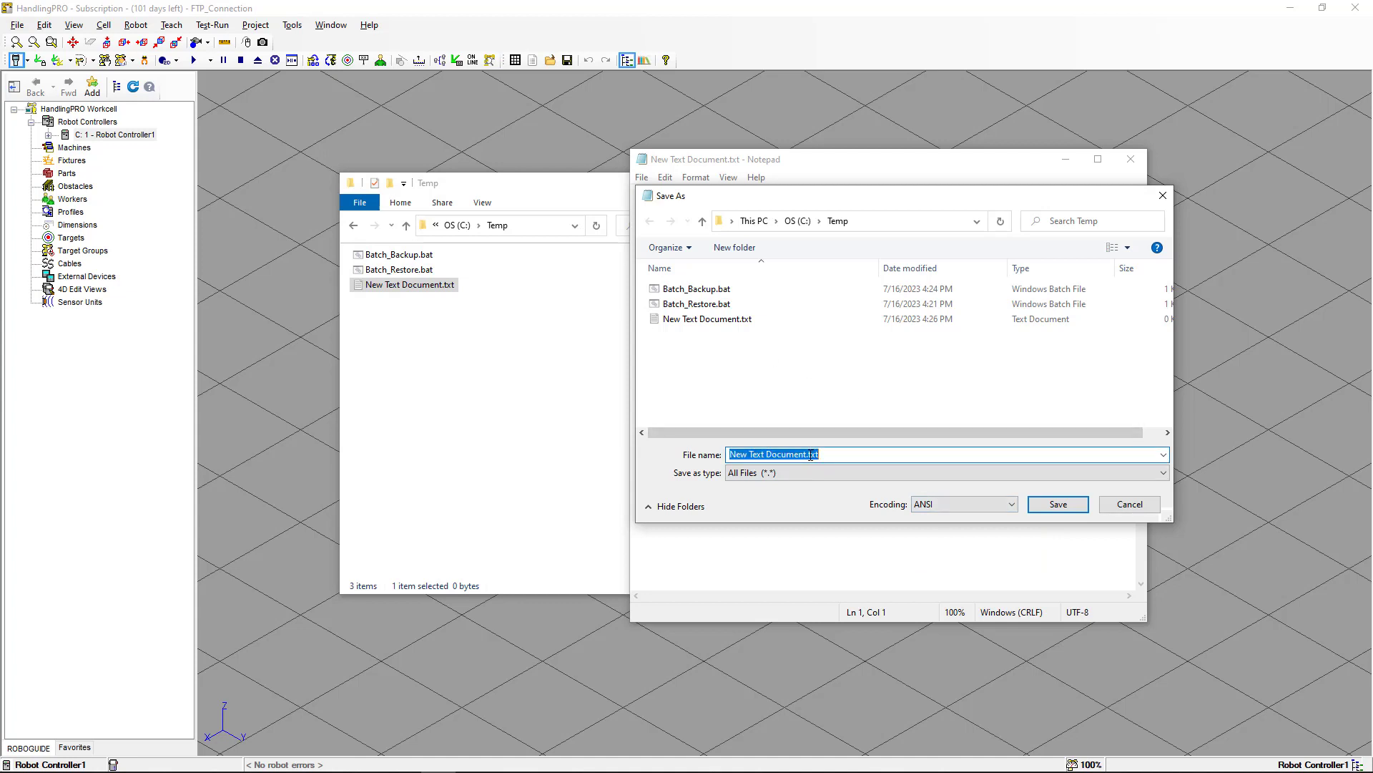
double_click(811, 455)
click(839, 455)
key(shift+Left)
key(shift+Left)
text(b)
click(1087, 504)
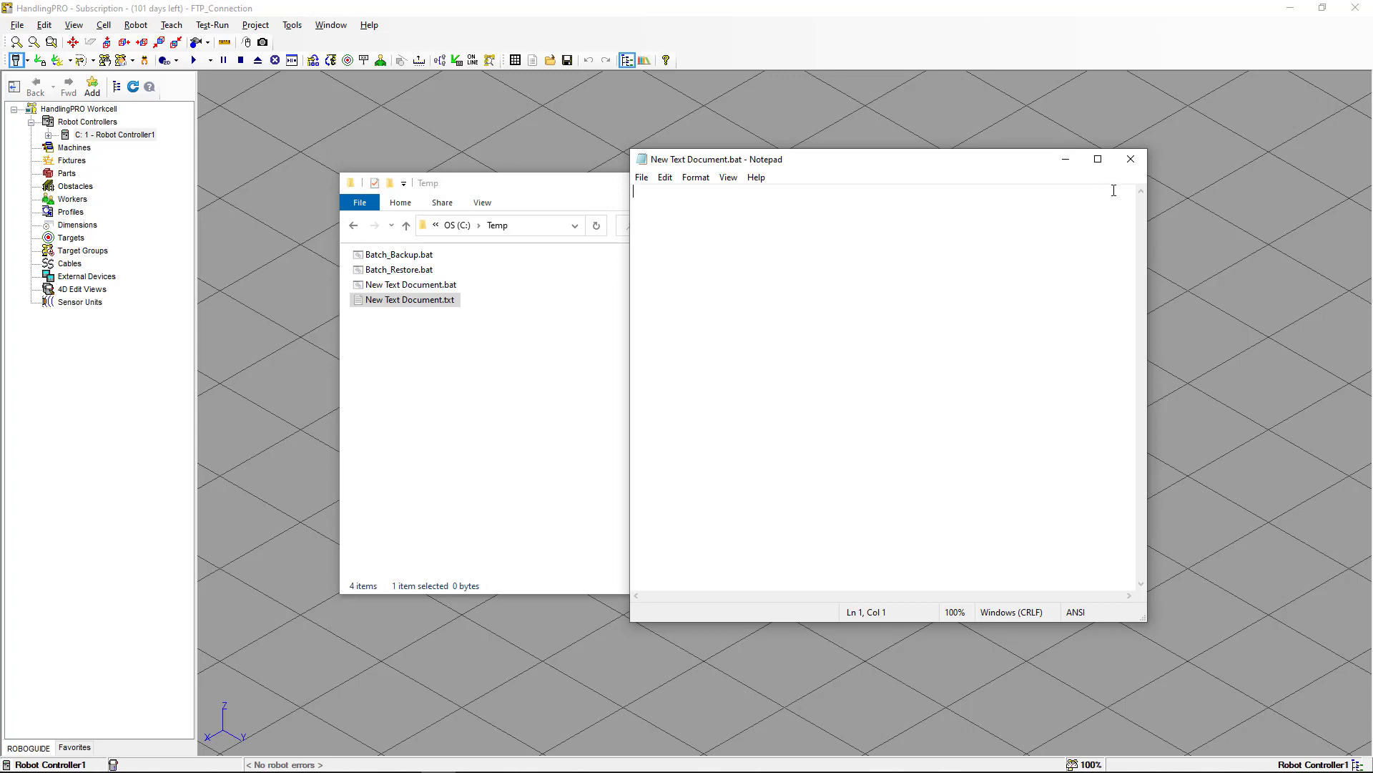
Close Notepad and delete both New Text Document files from the Temp folder.
click(1131, 158)
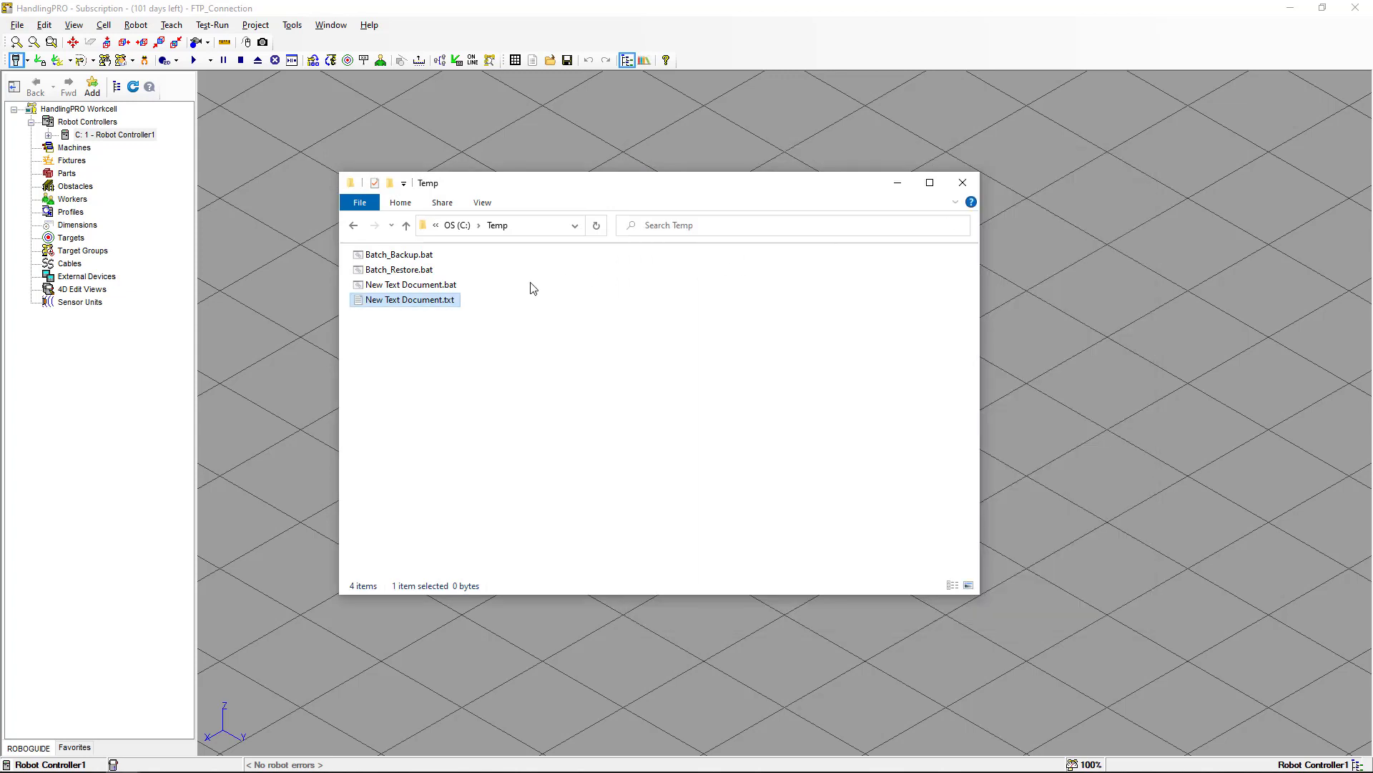
ctrl+click(453, 286)
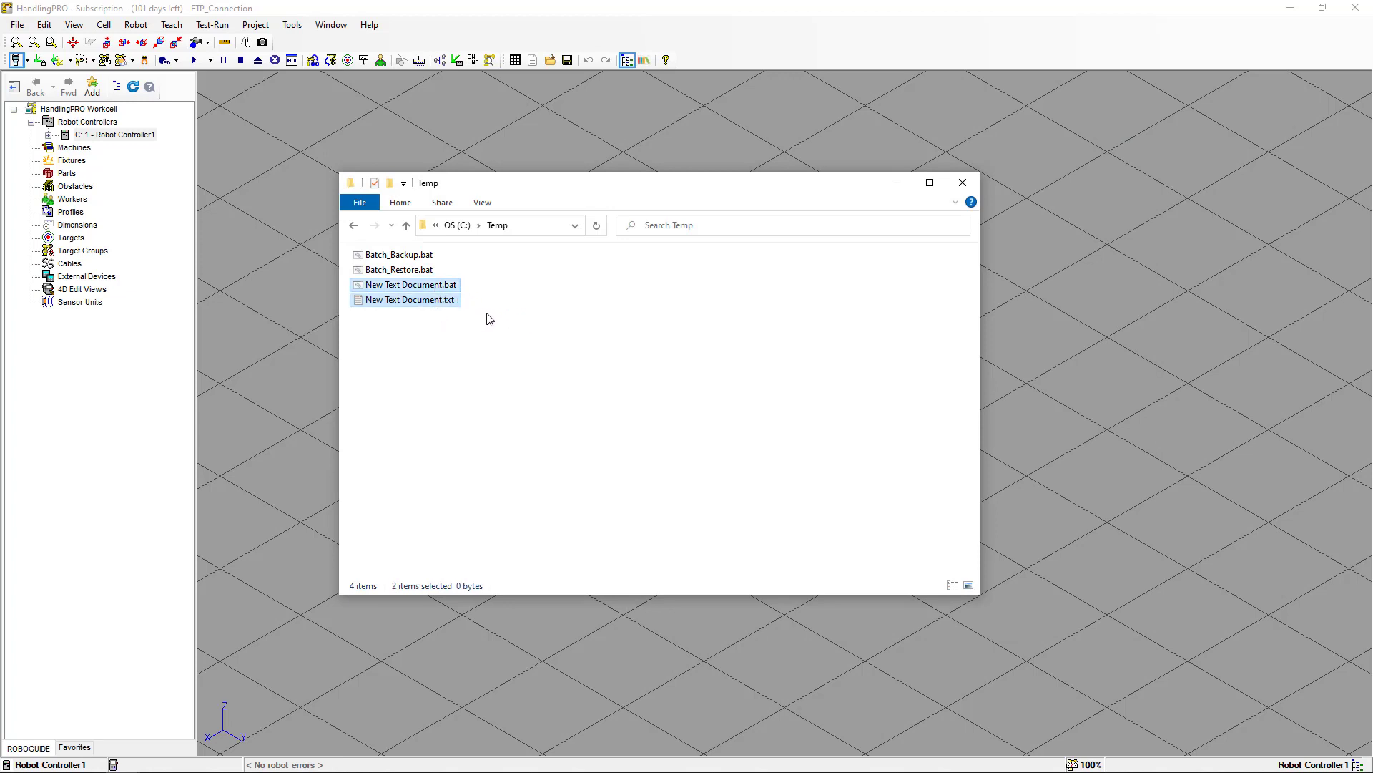
key(Delete)
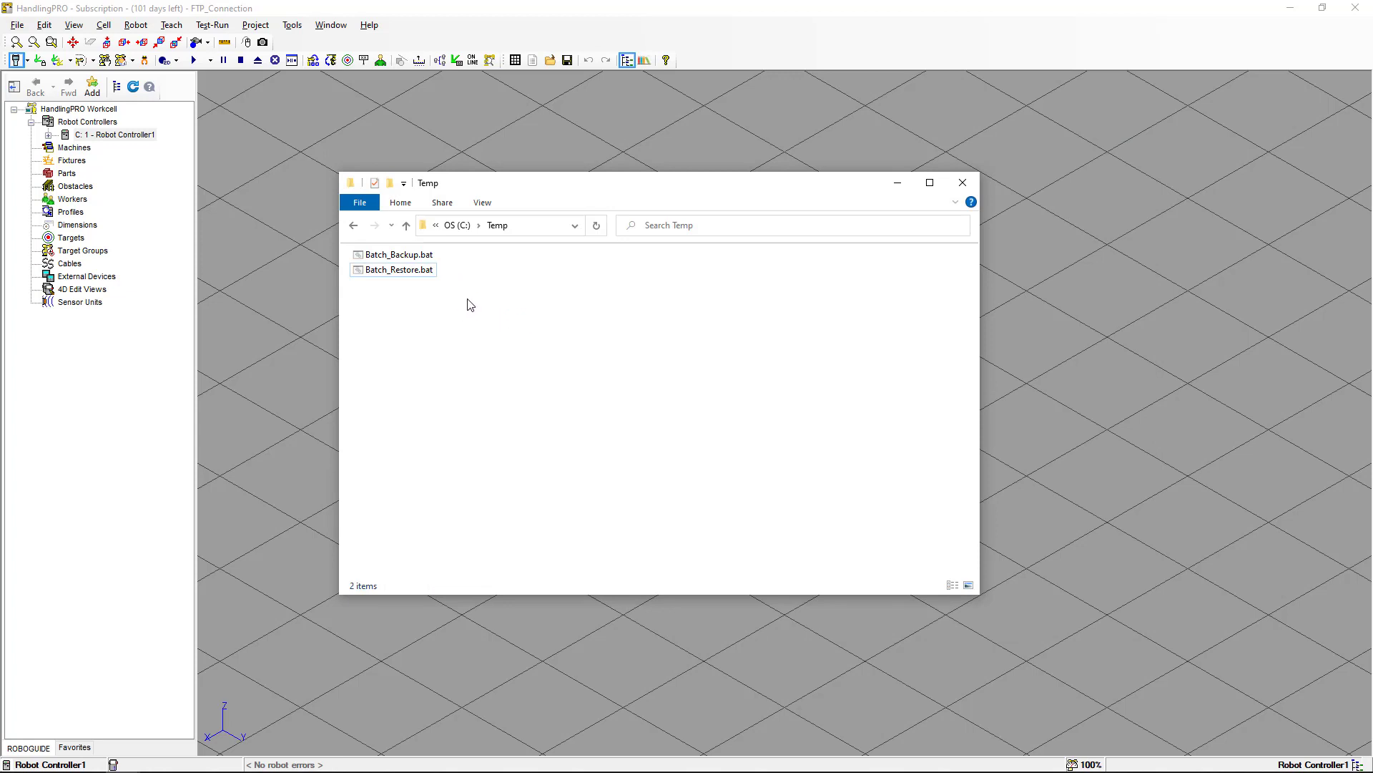
Open Batch_Backup.bat in Notepad and review its timestamp variables, user prompts, folder creation and FTP command lines.
click(427, 259)
right_click(427, 258)
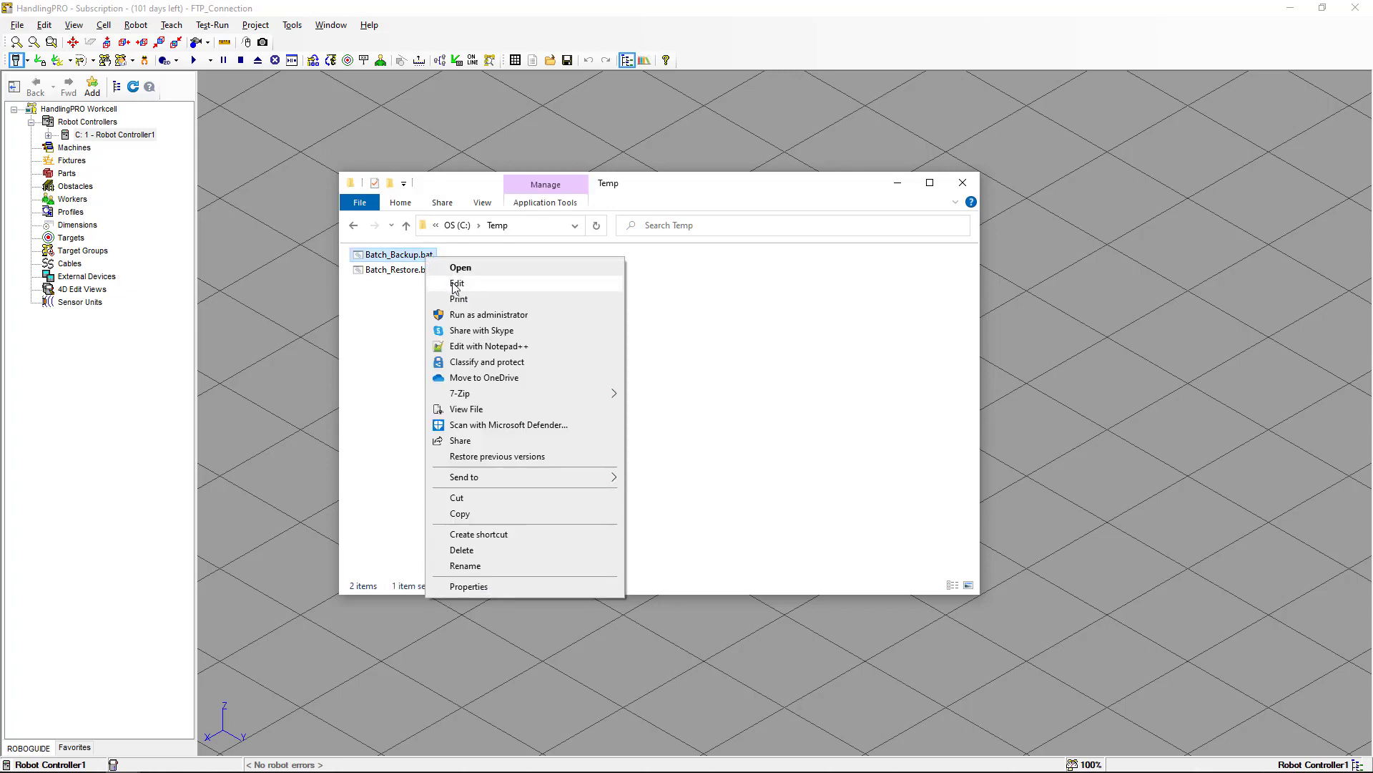
click(455, 285)
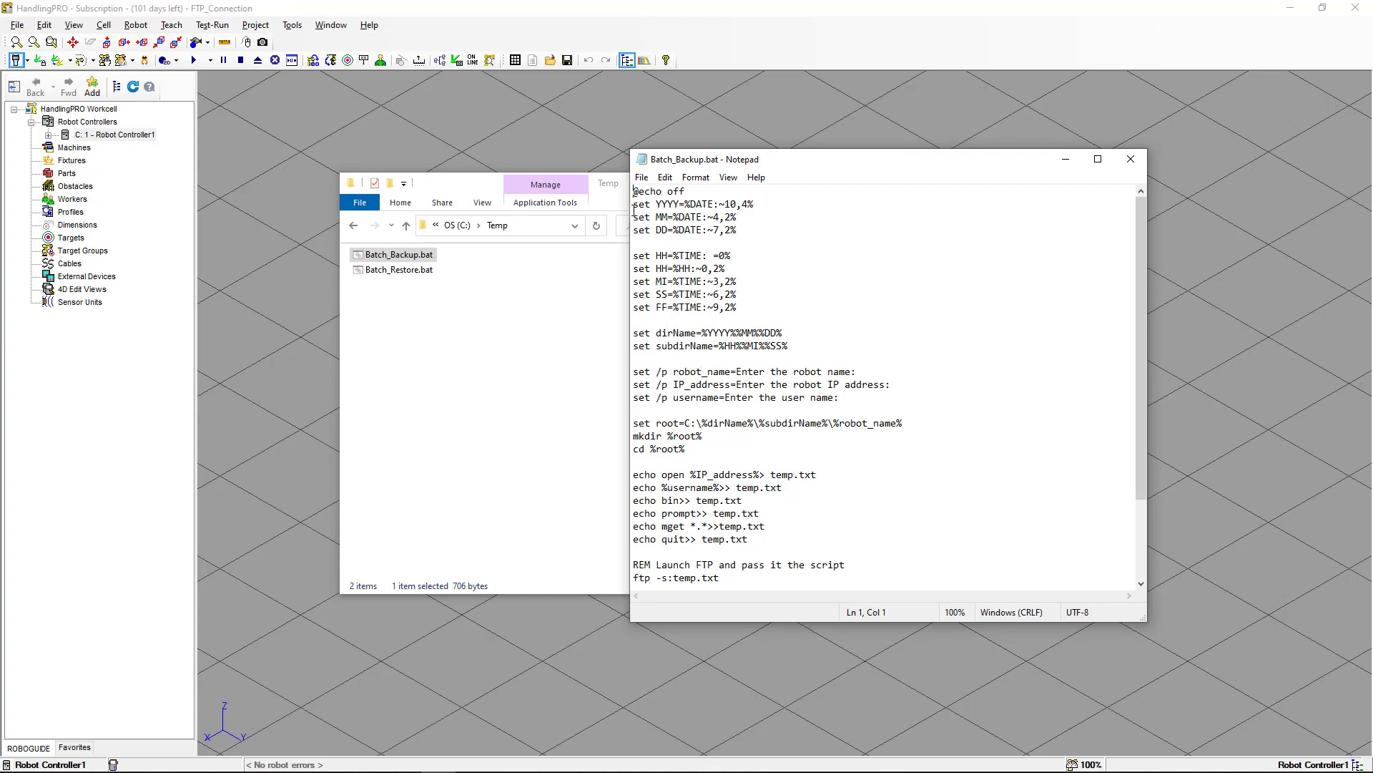
drag(634, 204, 738, 231)
drag(634, 256, 741, 307)
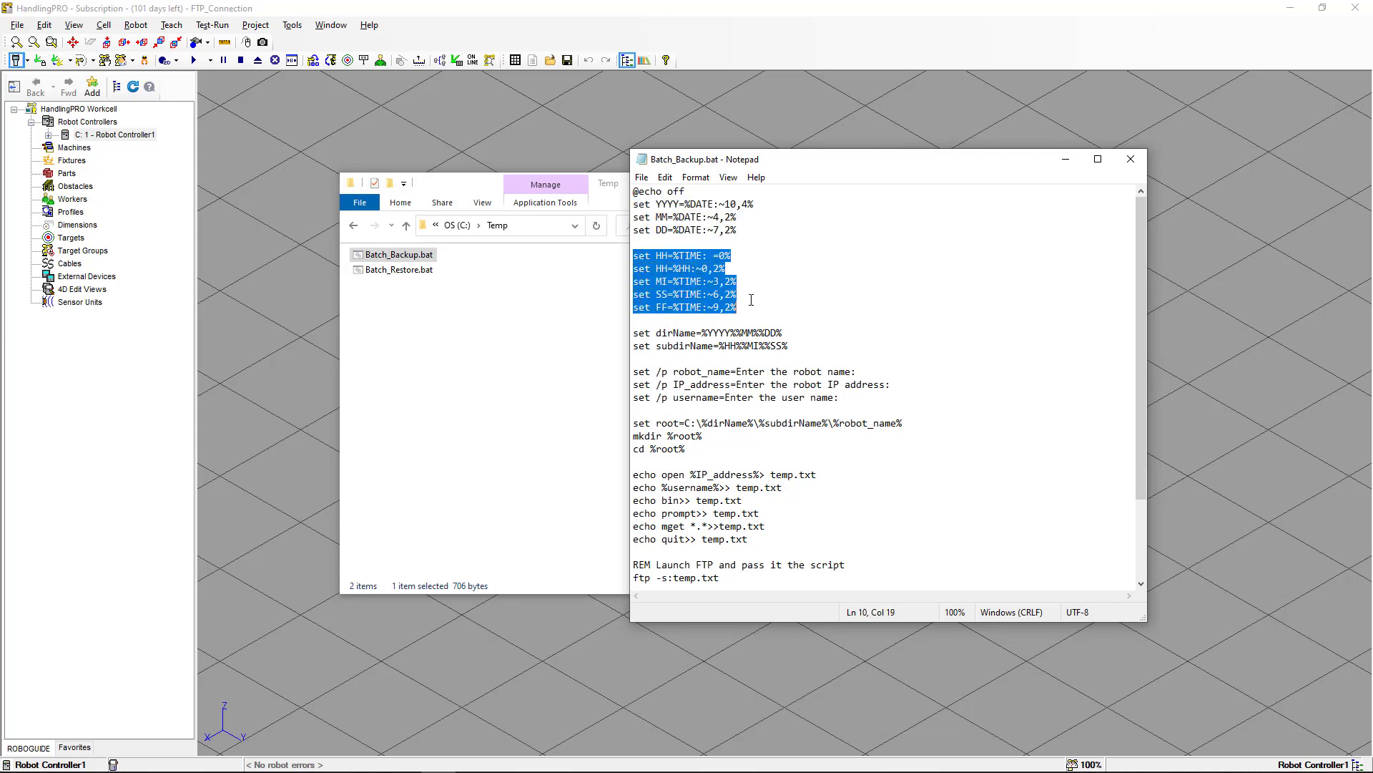
scroll(751, 300, down, 2)
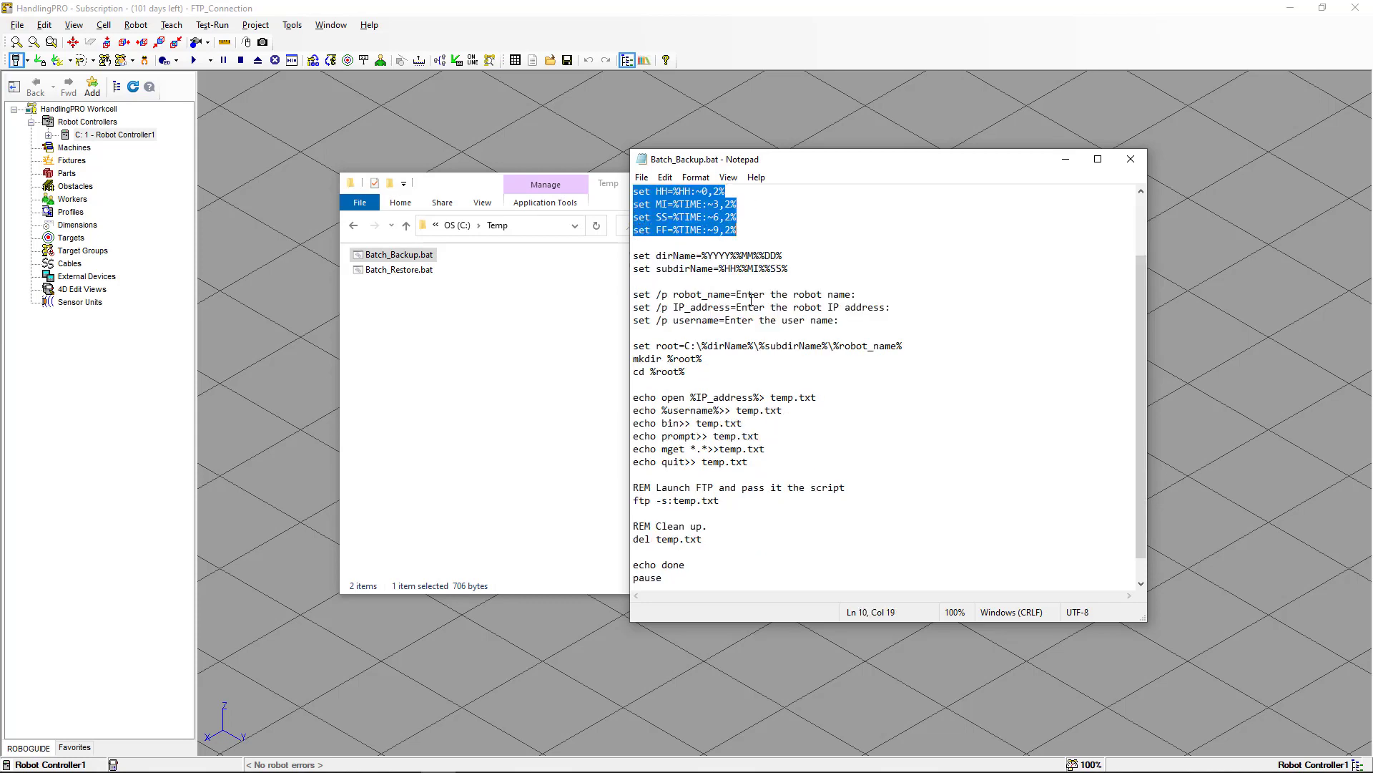
click(792, 256)
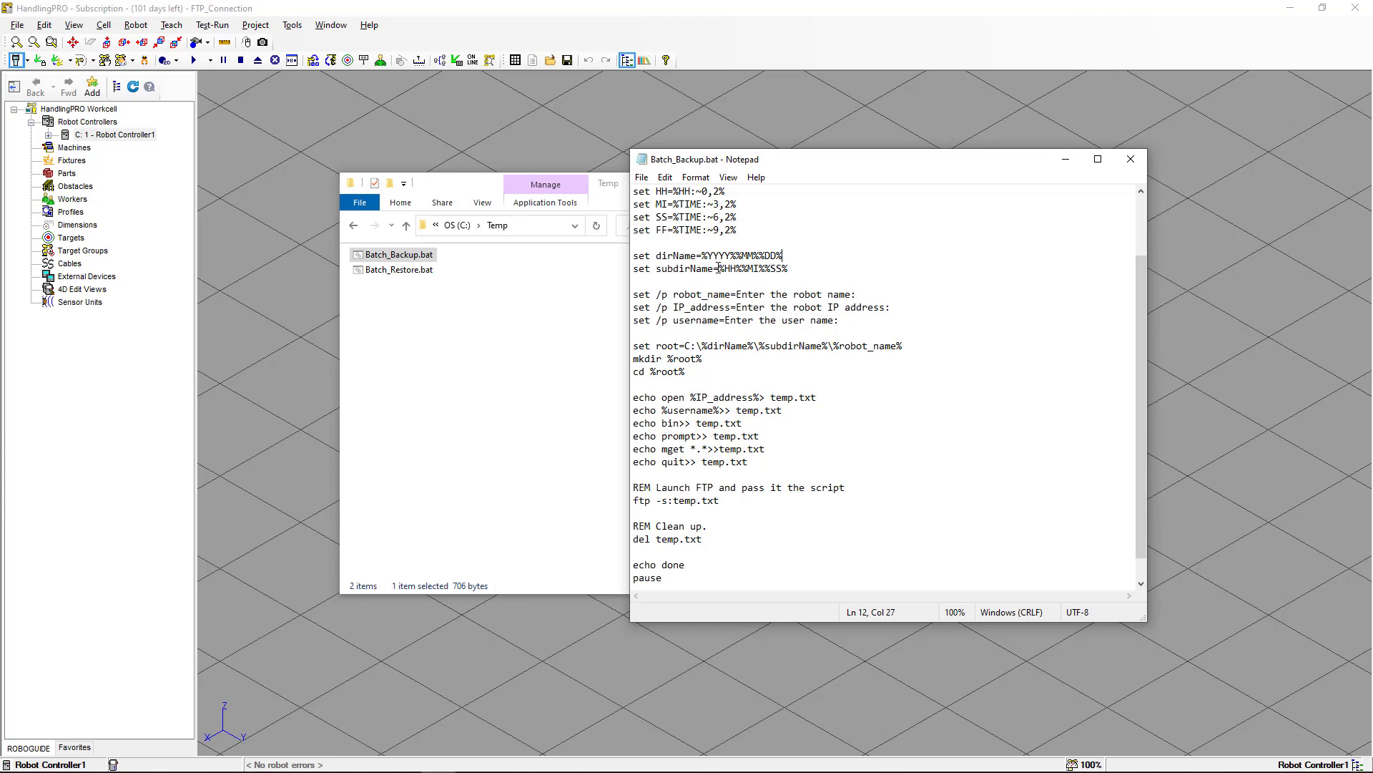
drag(633, 297, 668, 296)
click(669, 295)
drag(674, 297, 730, 293)
click(691, 308)
drag(677, 307, 731, 308)
click(685, 328)
scroll(686, 331, down, 1)
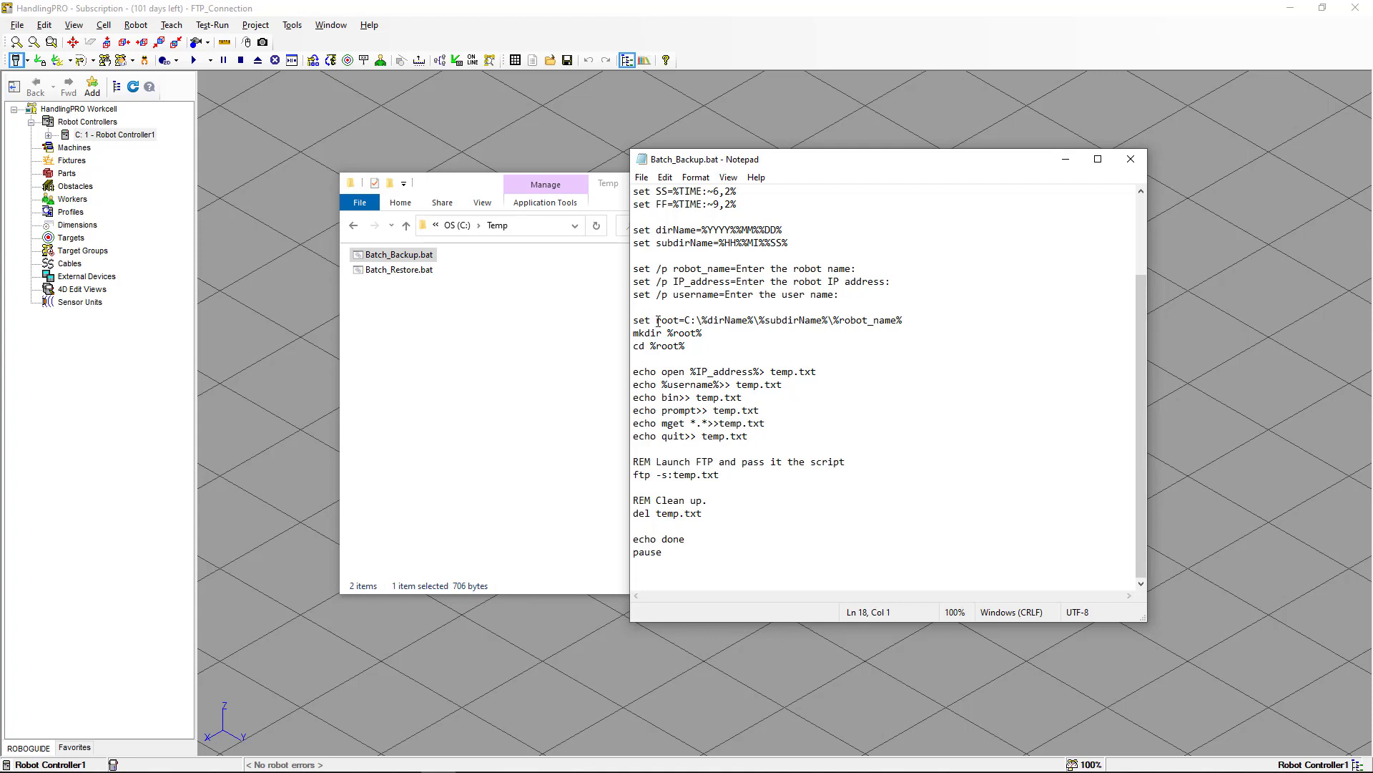
drag(656, 322, 681, 323)
click(709, 332)
drag(633, 371, 750, 436)
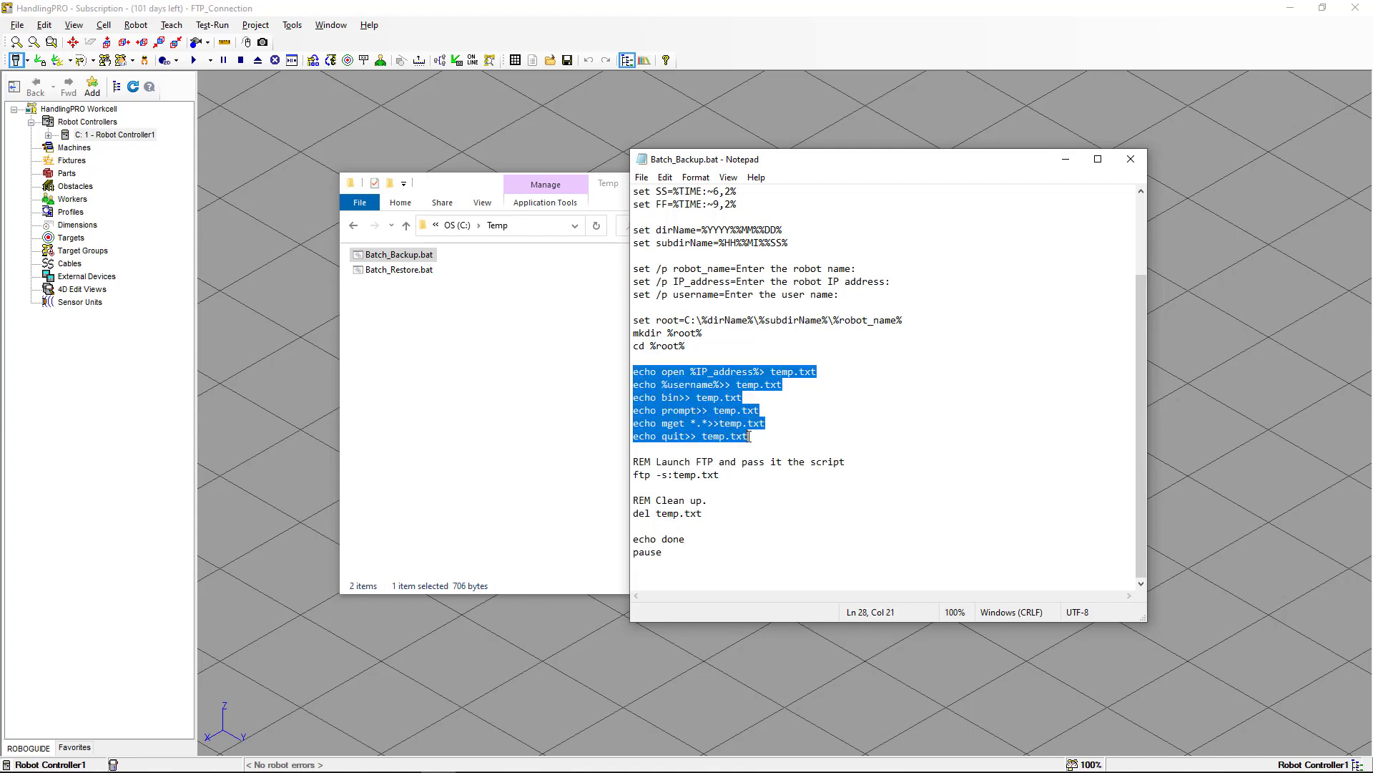
click(751, 435)
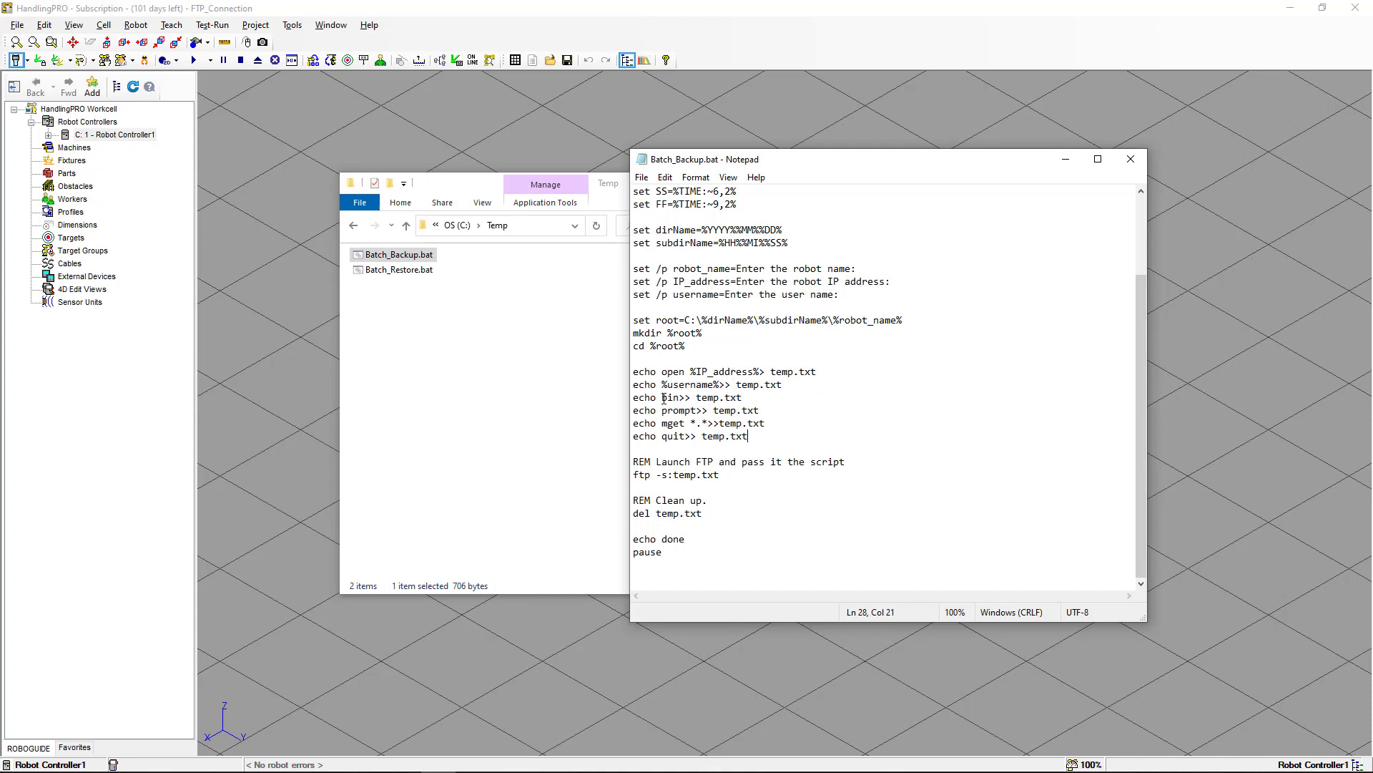
drag(663, 398, 673, 400)
click(678, 424)
drag(635, 398, 758, 437)
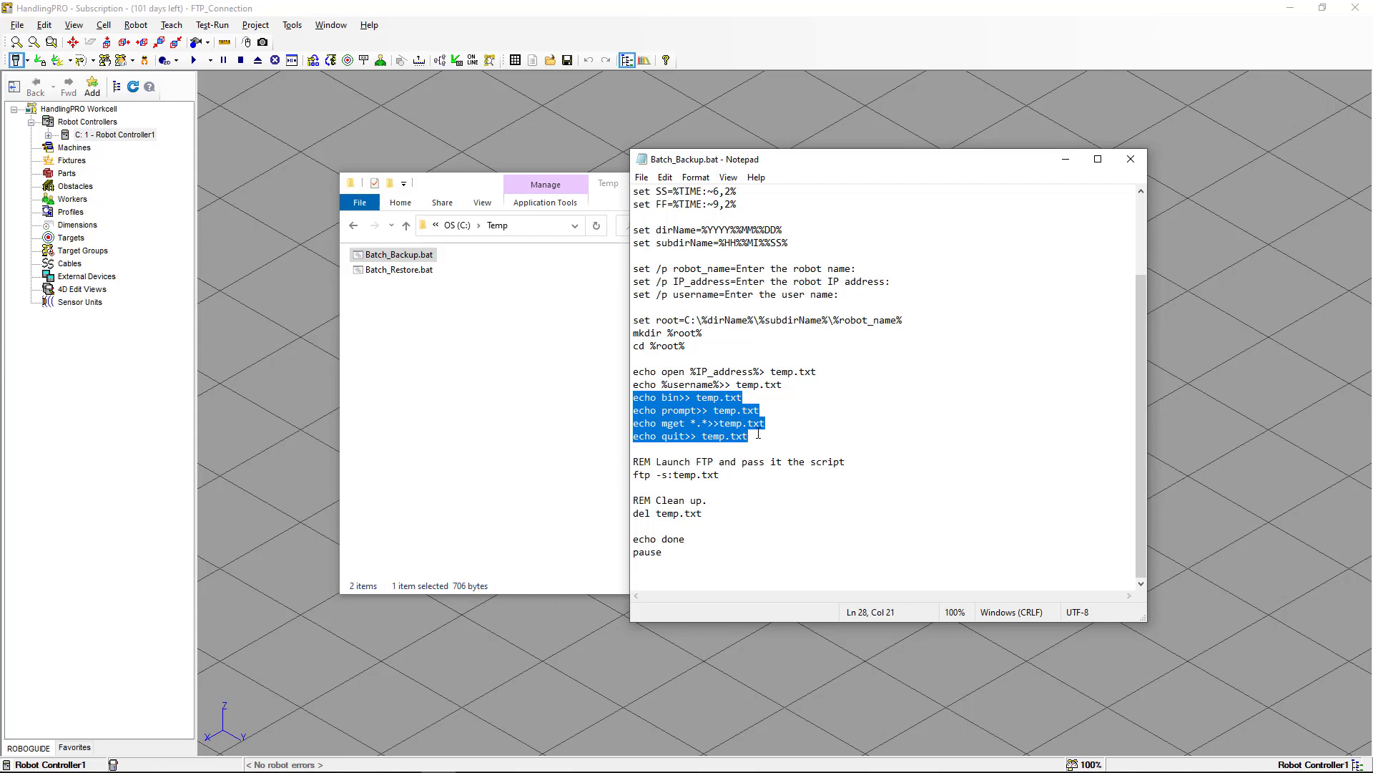
click(758, 434)
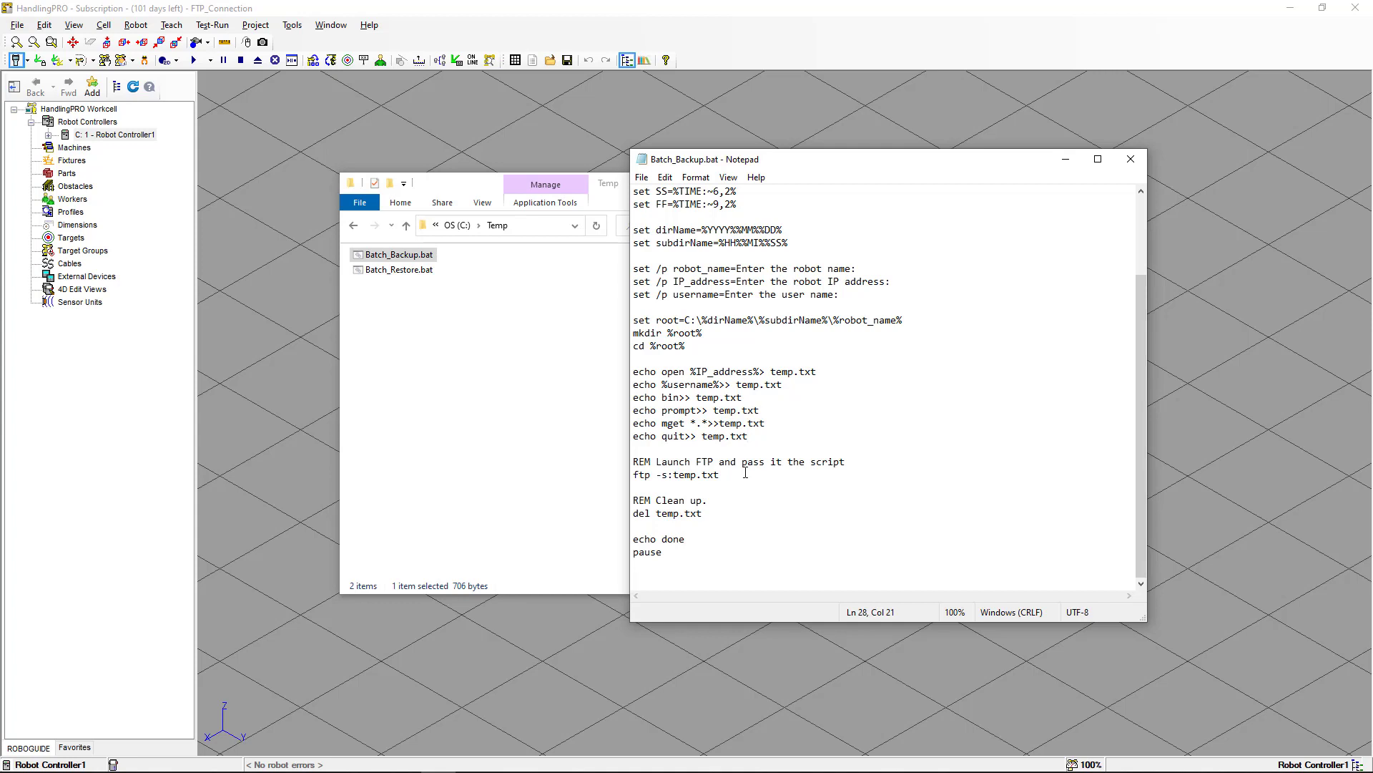
drag(656, 475, 669, 475)
click(744, 472)
Check the ftp -s:filename option in the command prompt's ftp help, then return to the script.
key(alt+Tab)
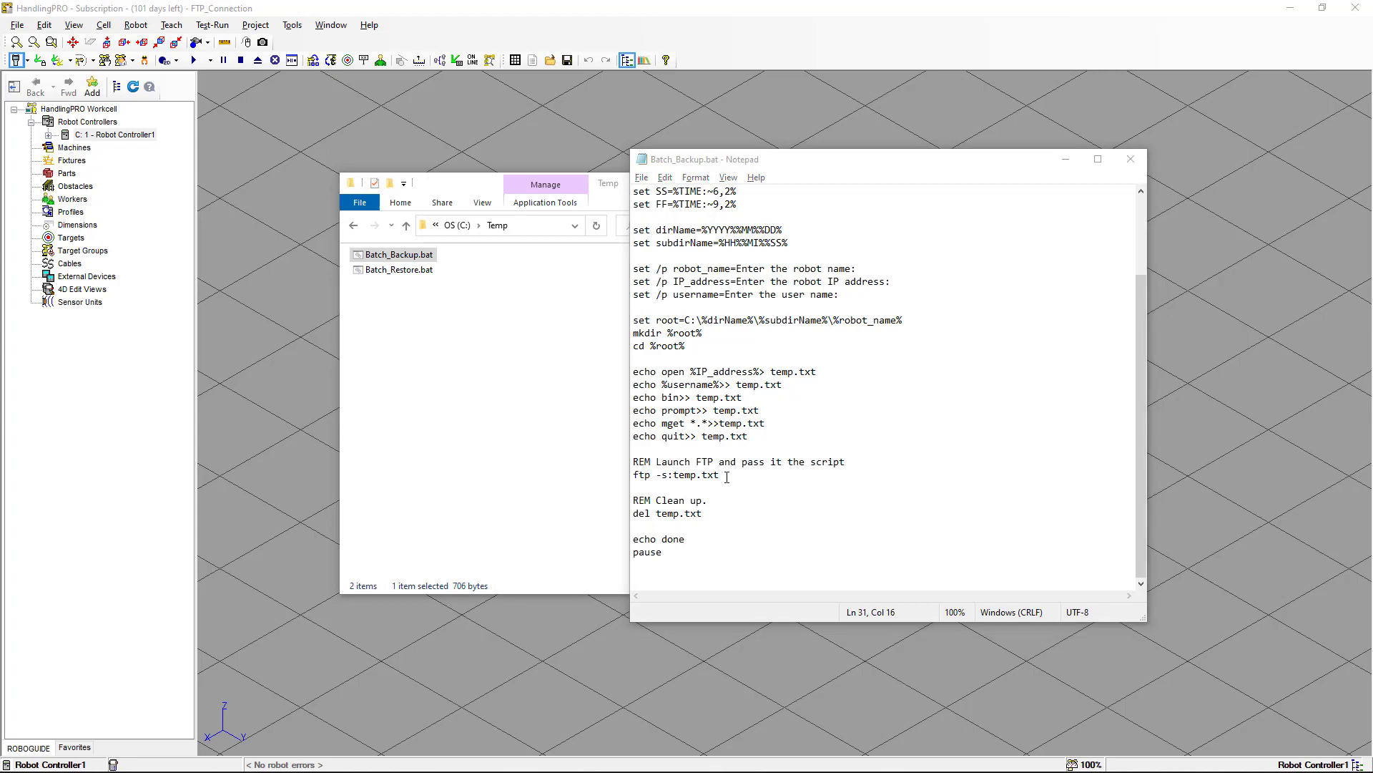
key(alt+Tab)
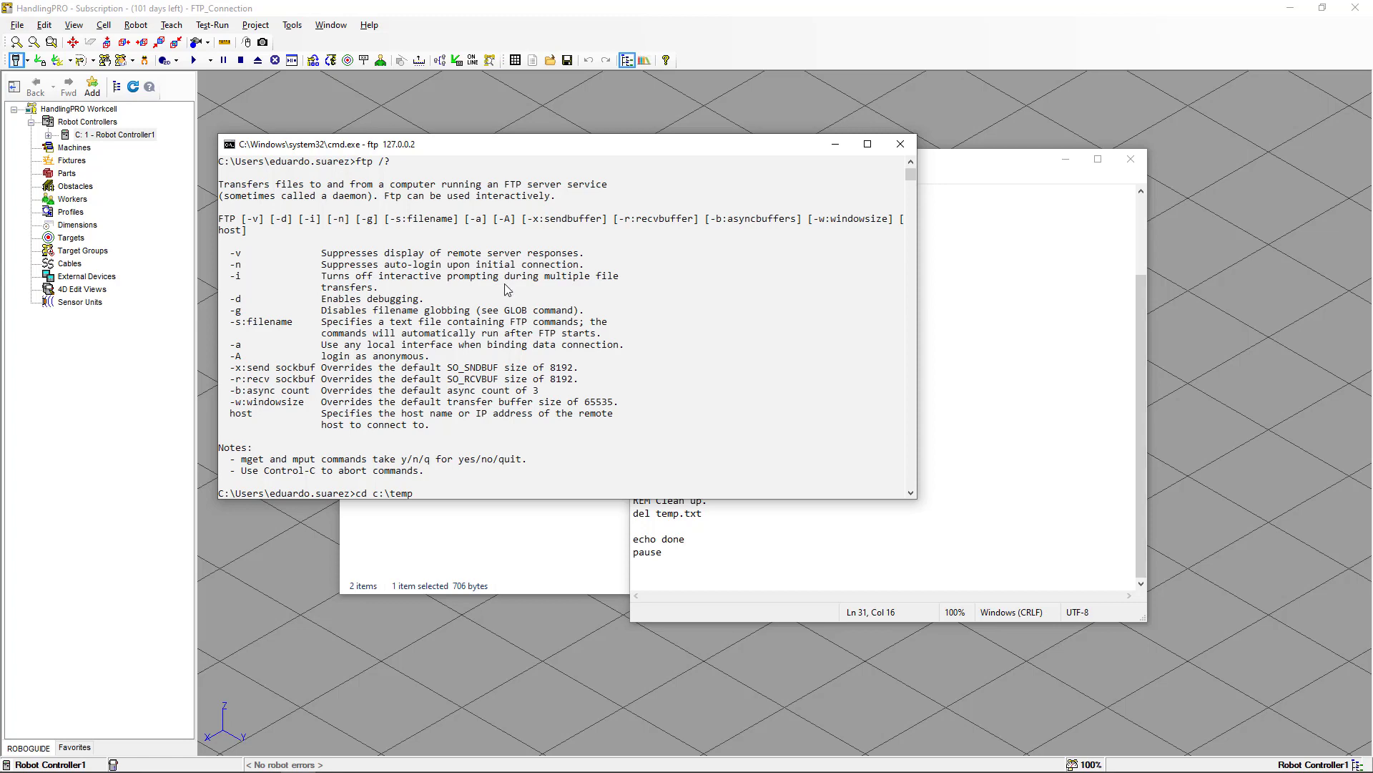
click(232, 326)
drag(269, 327, 635, 330)
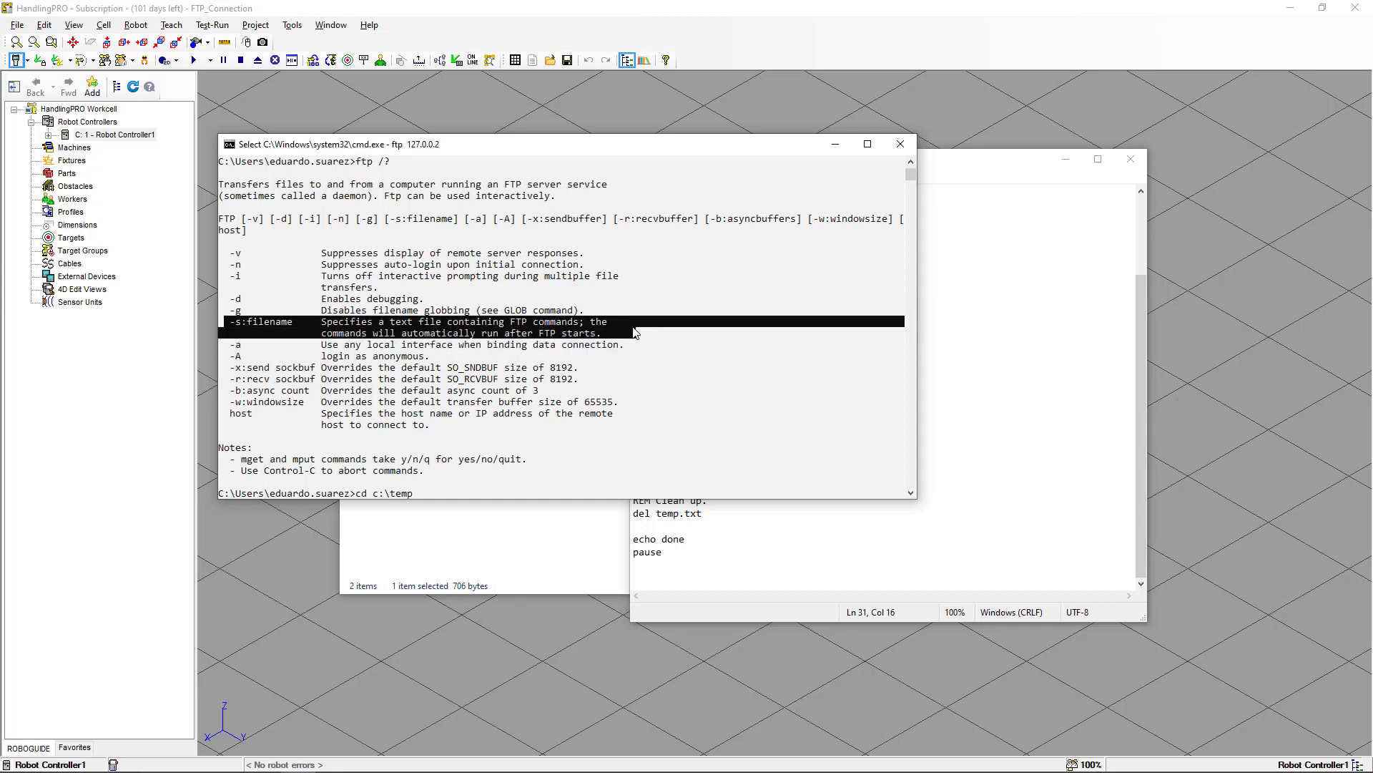
key(alt+Tab)
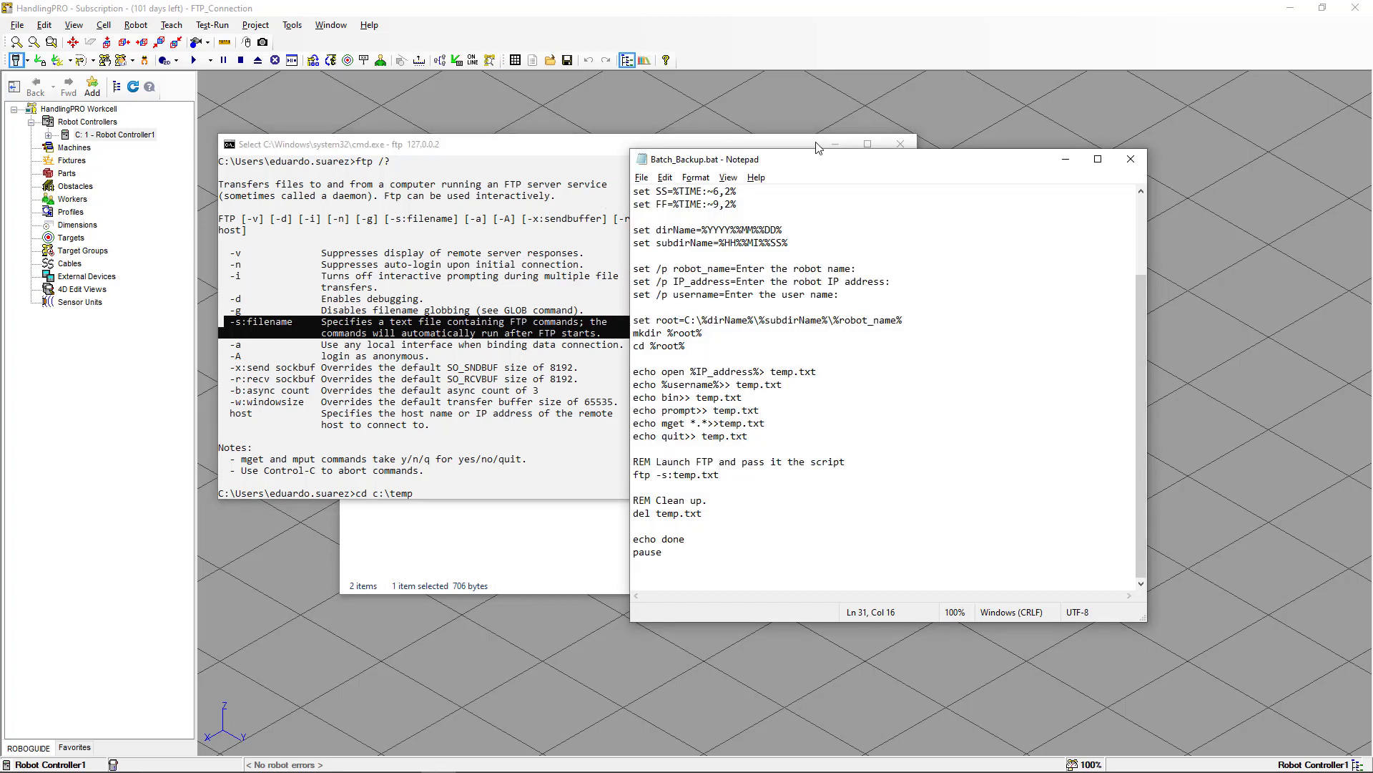
click(835, 144)
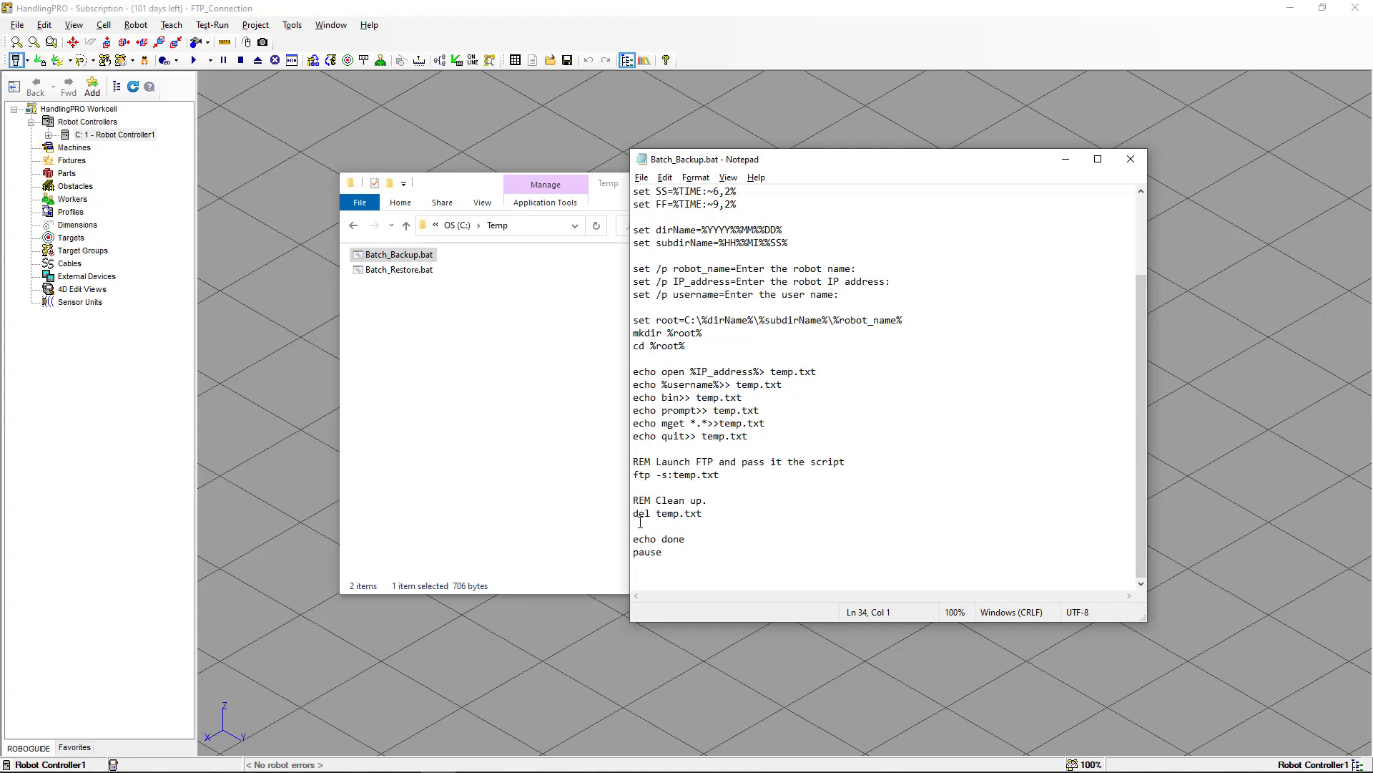
Comment out the del temp.txt cleanup line with :: and save and close Batch_Backup.bat.
text(::)
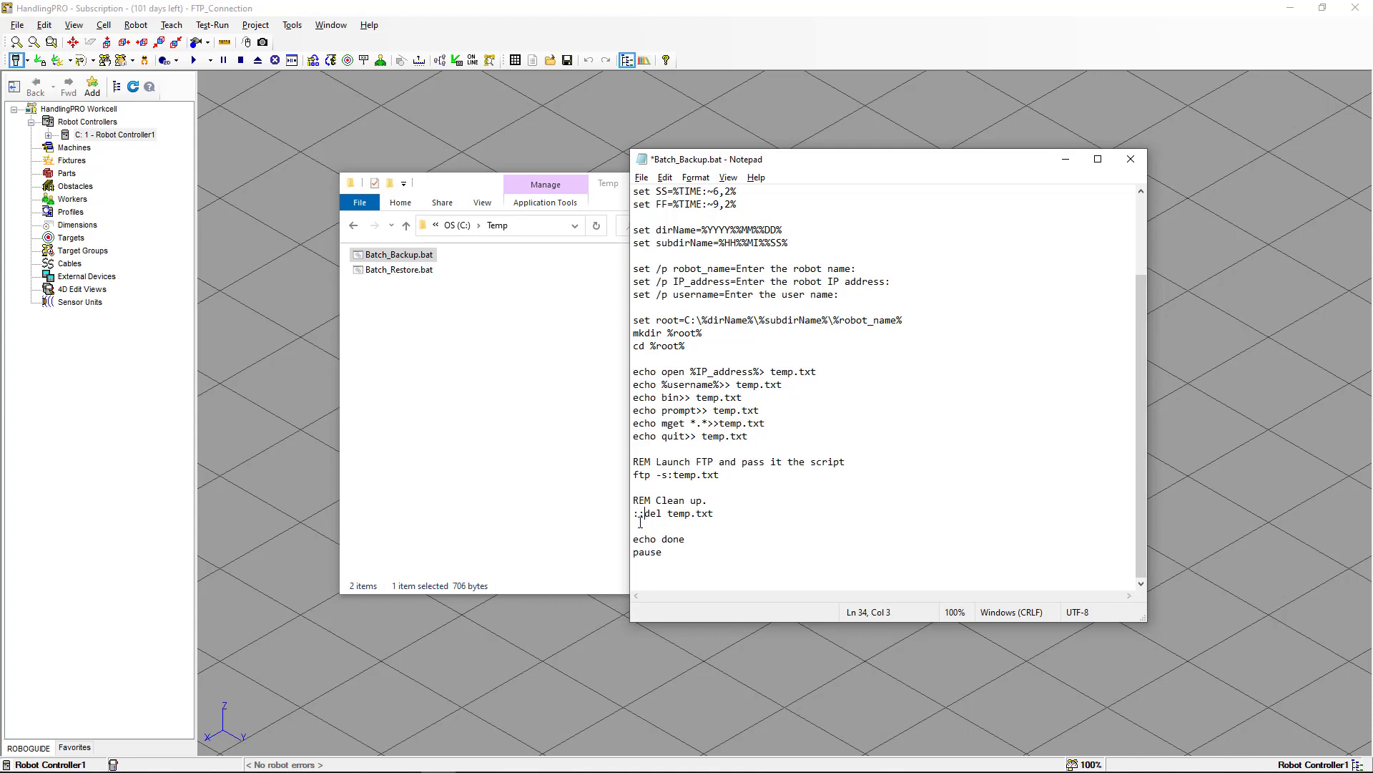
click(642, 177)
click(662, 241)
click(1130, 161)
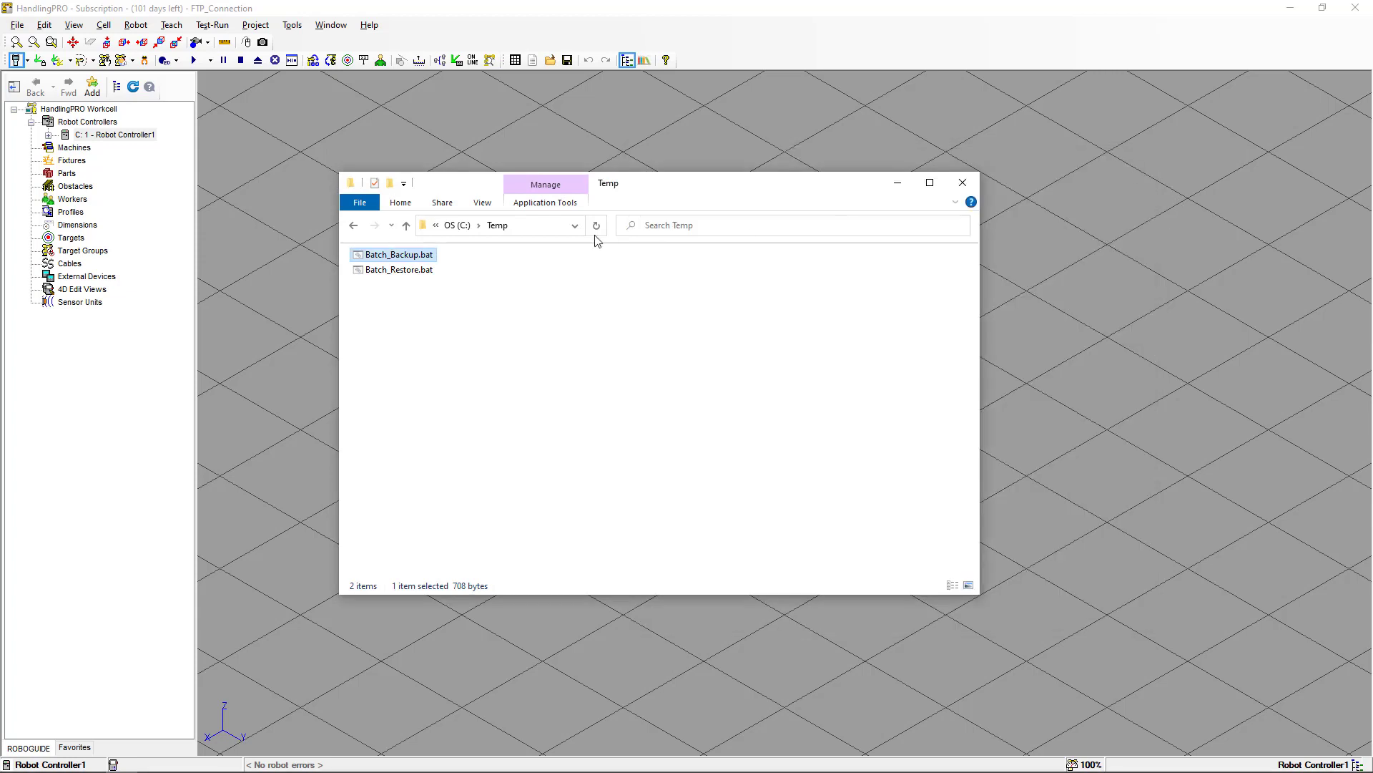
Run Batch_Backup.bat, entering robot name R1, IP address 127.0.0.2, and leaving the user name blank.
double_click(429, 257)
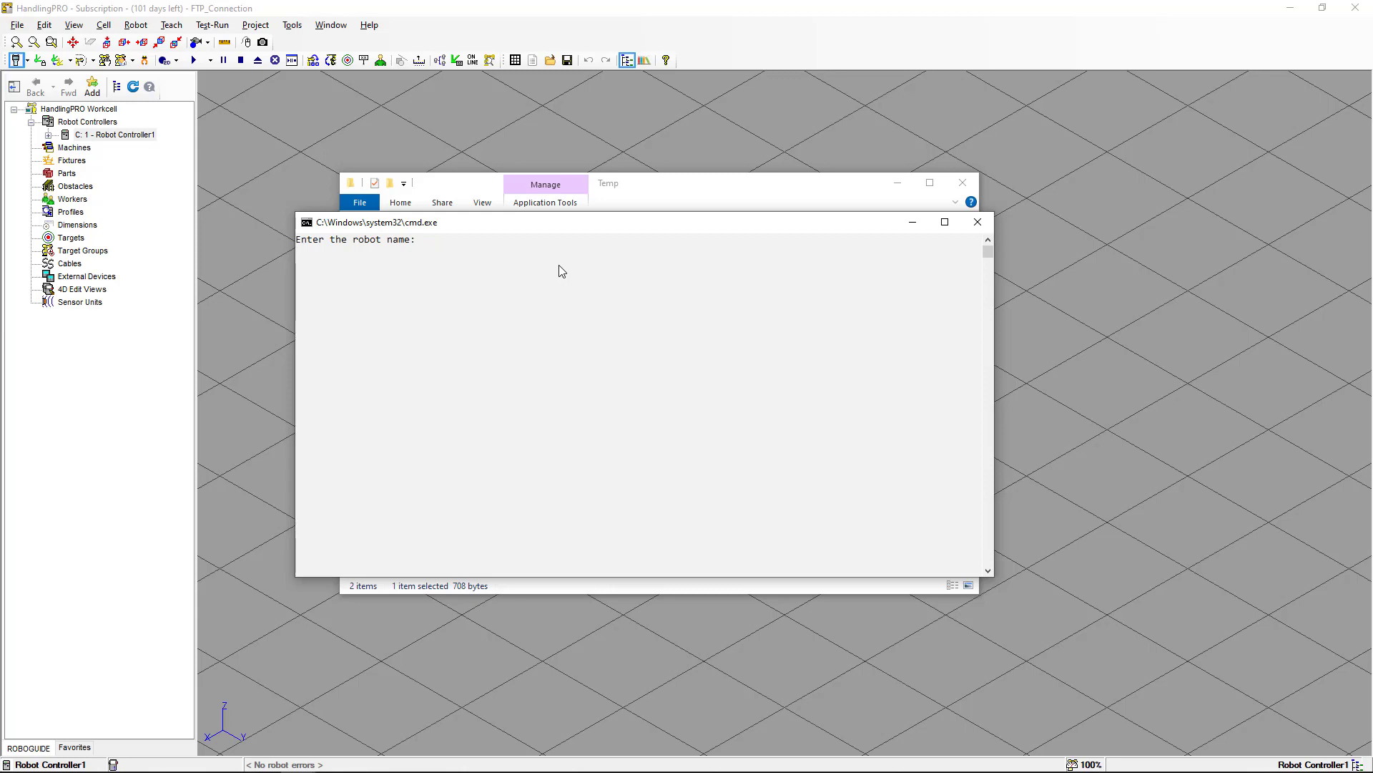
text(R1)
key(Return)
text(12)
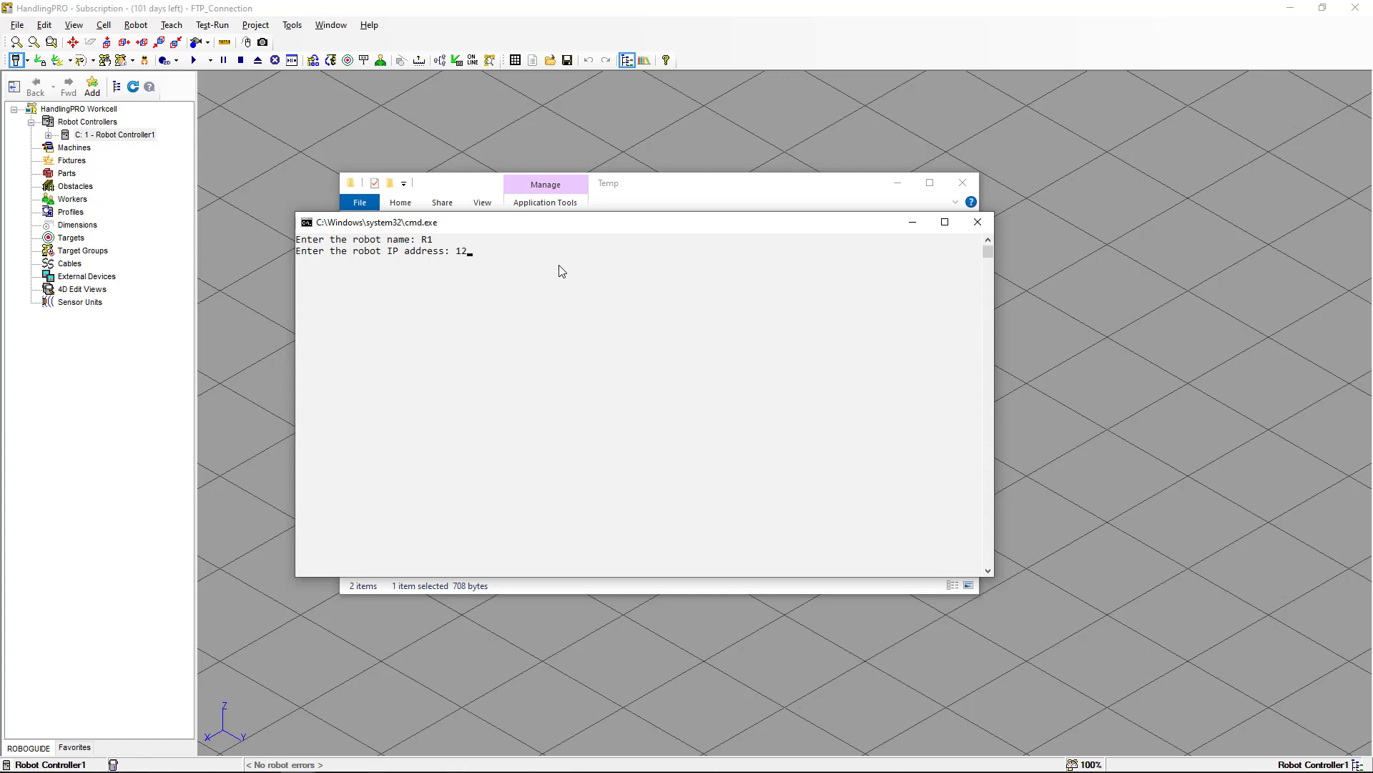
text(7.0.0.2)
key(Return)
key(Return)
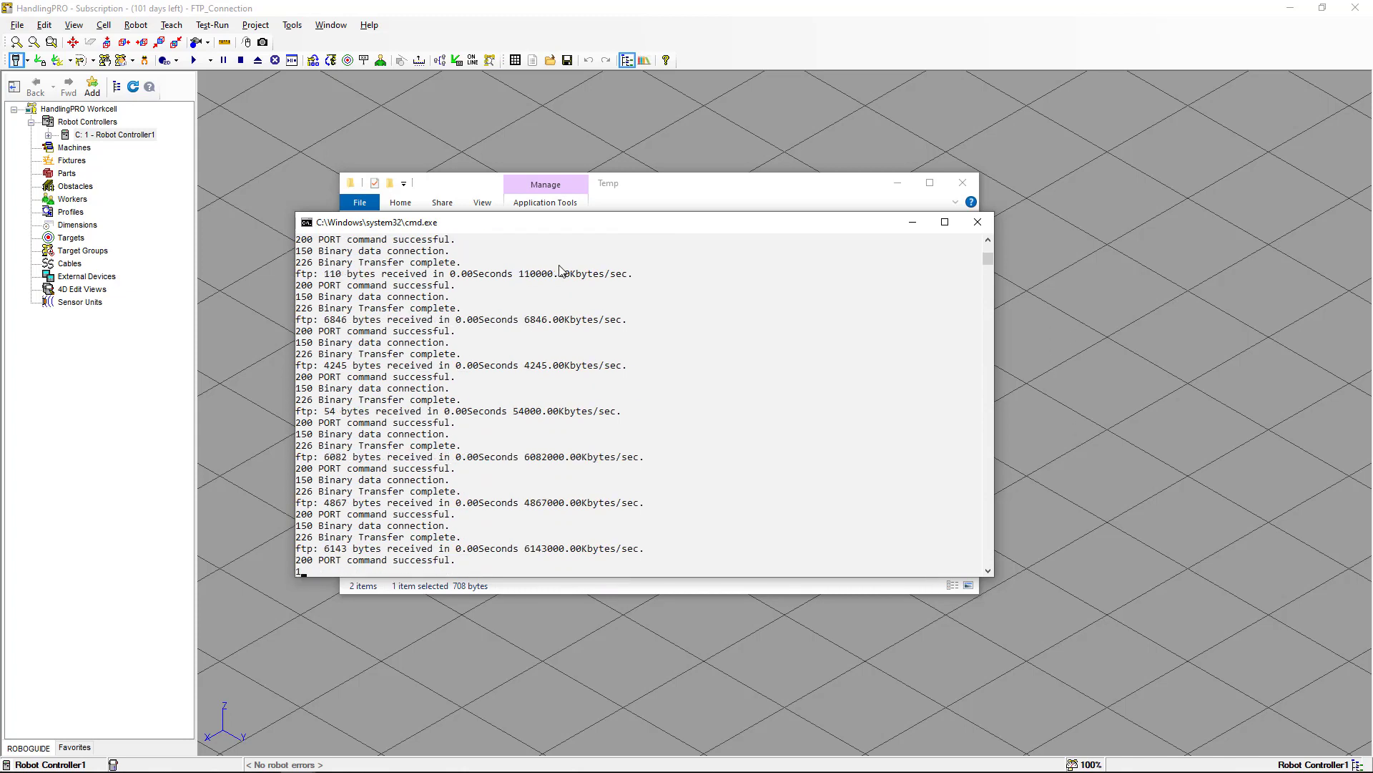
Browse the new C:\20230716\163027\R1 backup folder and inspect its files in List view.
click(669, 194)
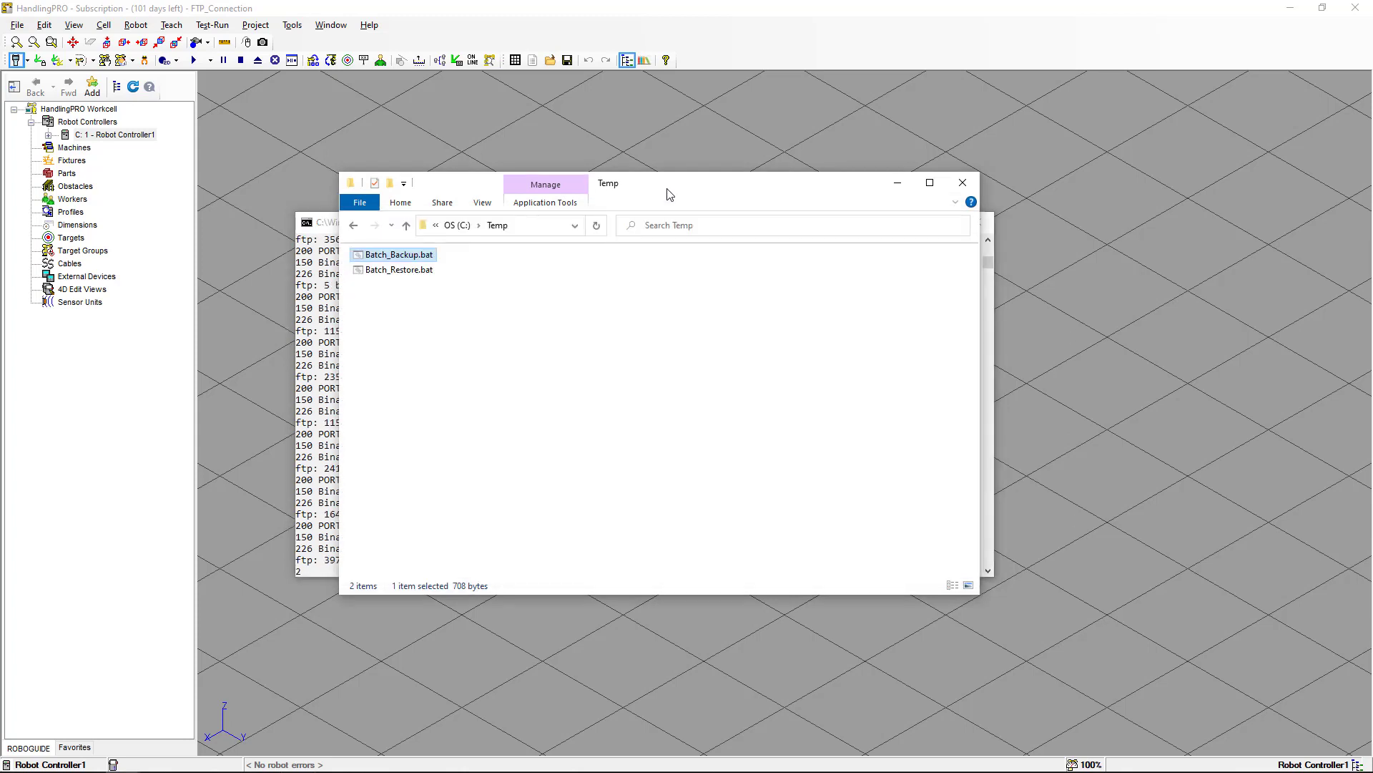
click(459, 225)
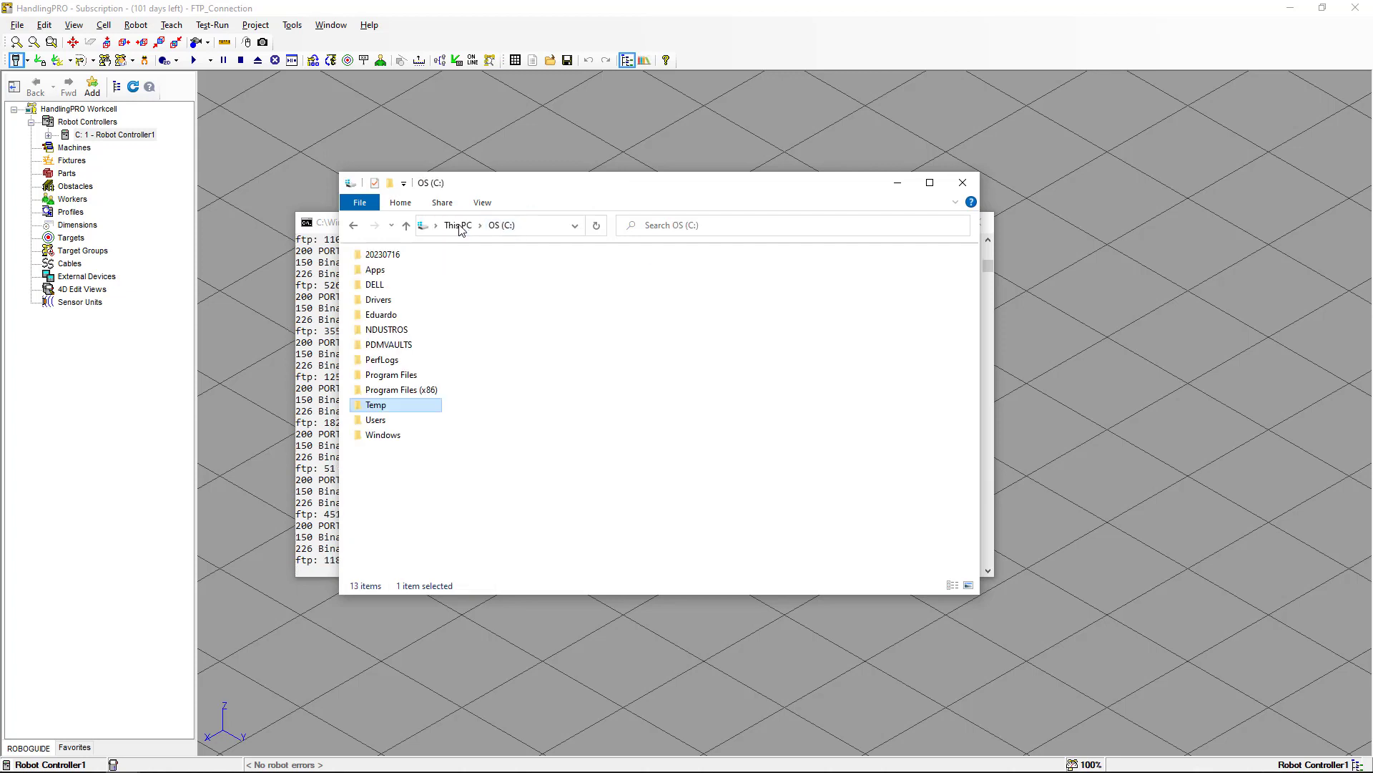
click(399, 257)
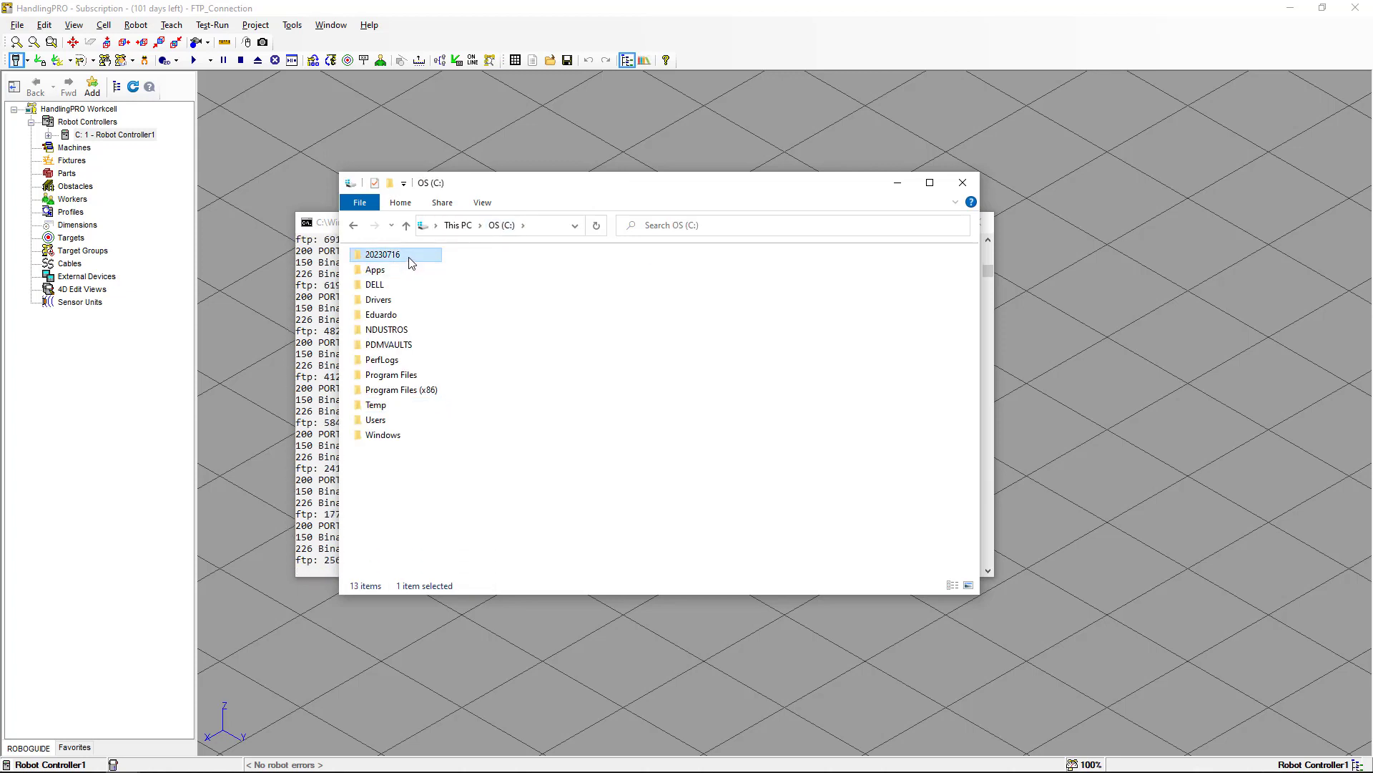
mouse_move(411, 262)
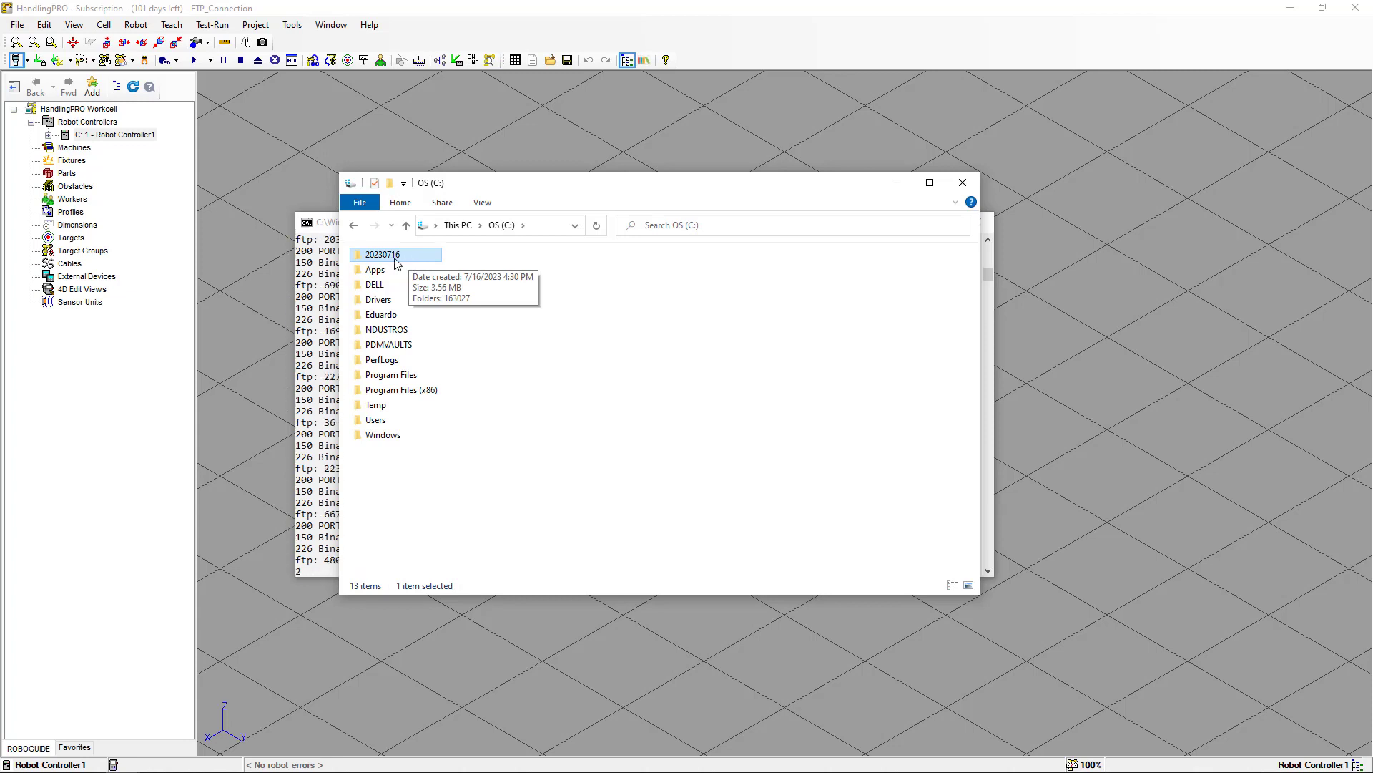
double_click(395, 261)
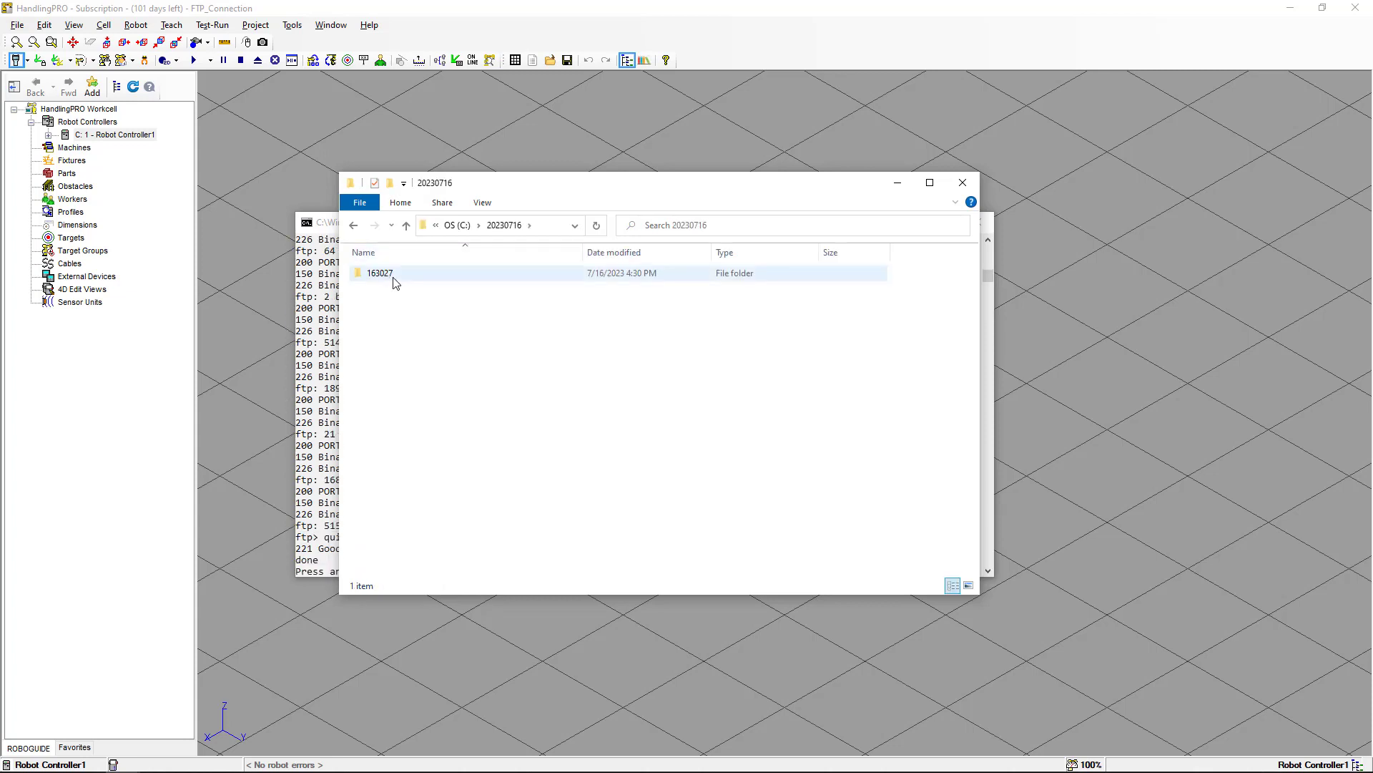
double_click(395, 281)
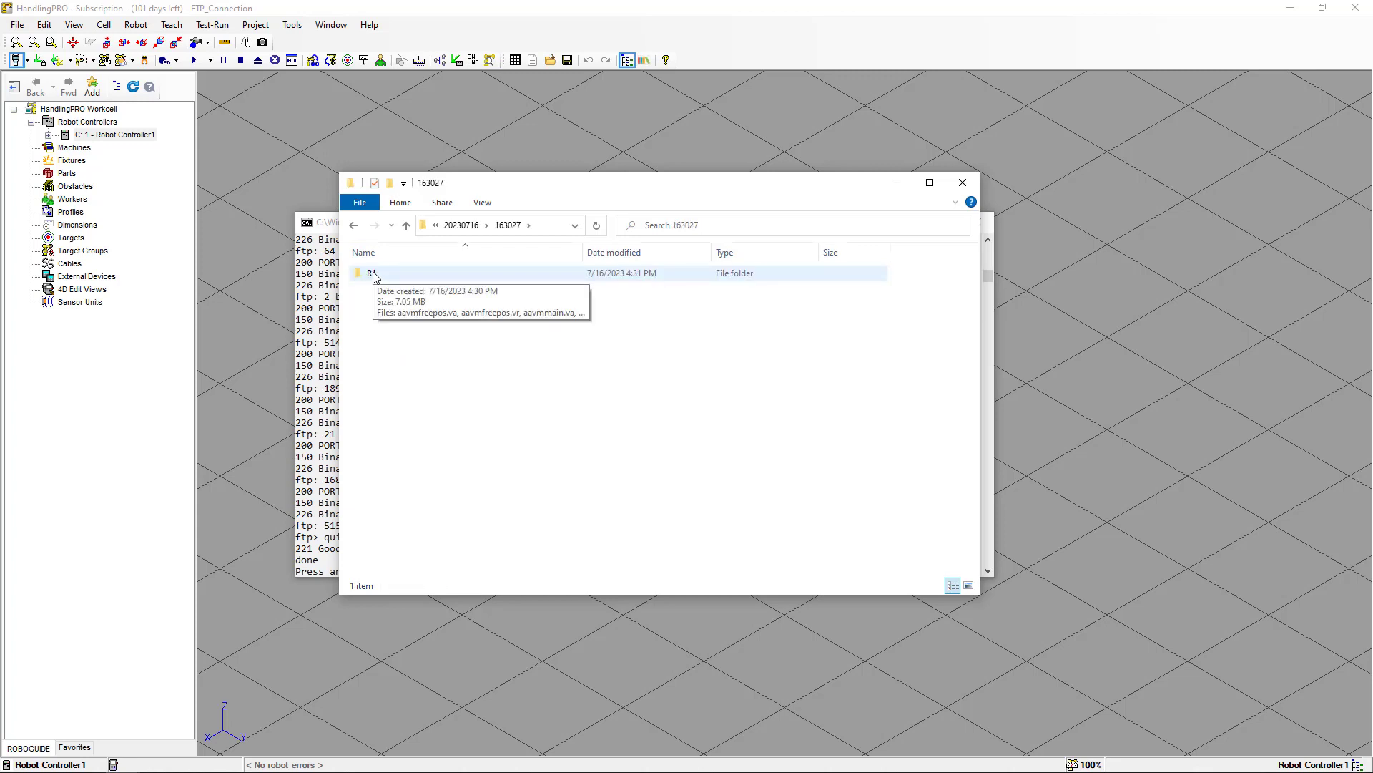
double_click(372, 274)
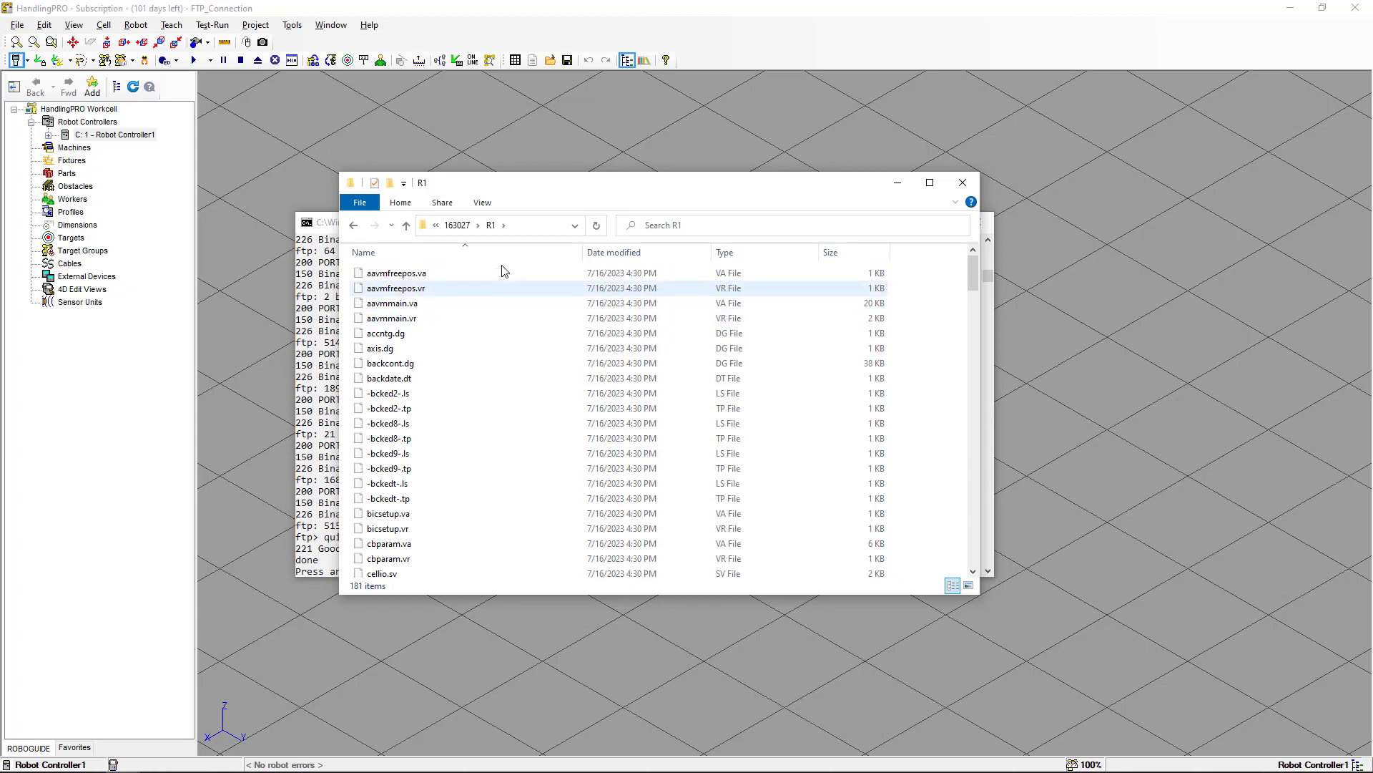
click(490, 206)
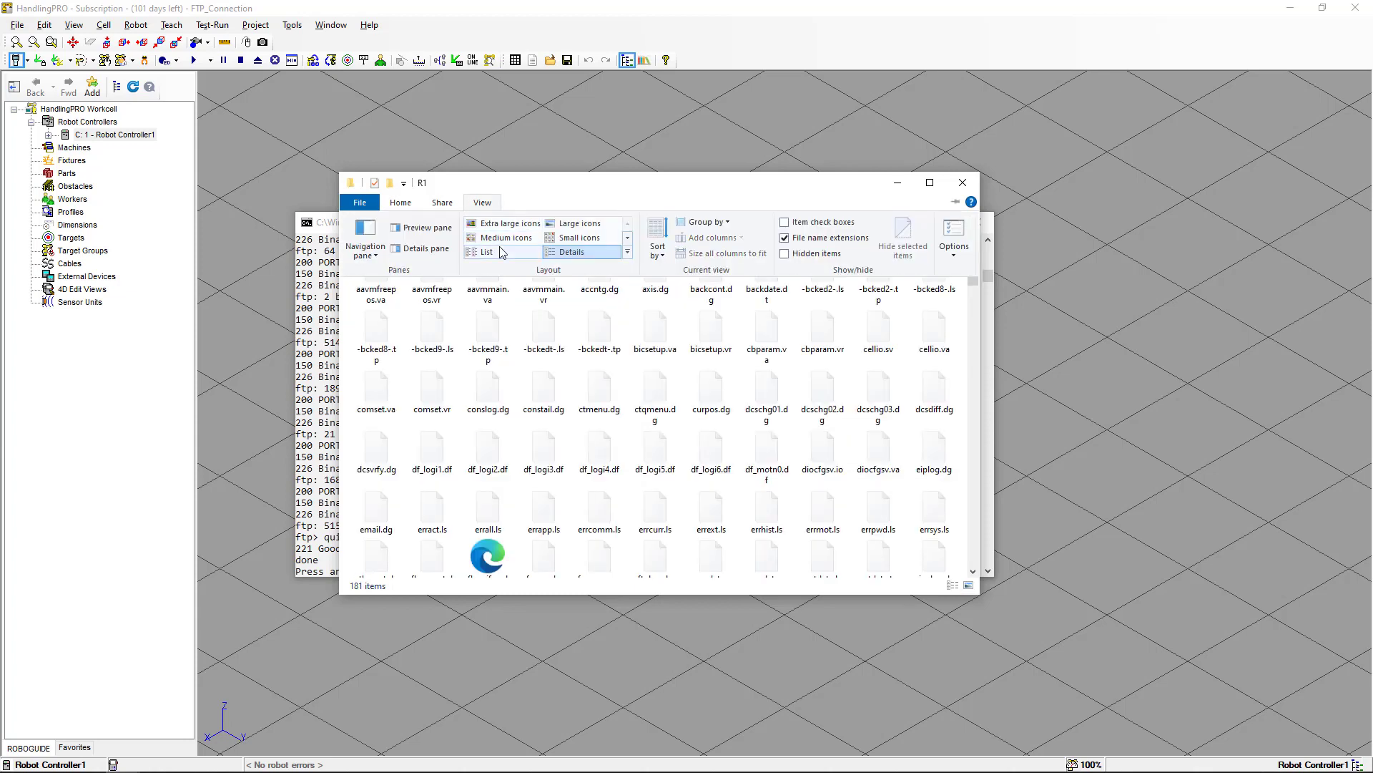
click(500, 252)
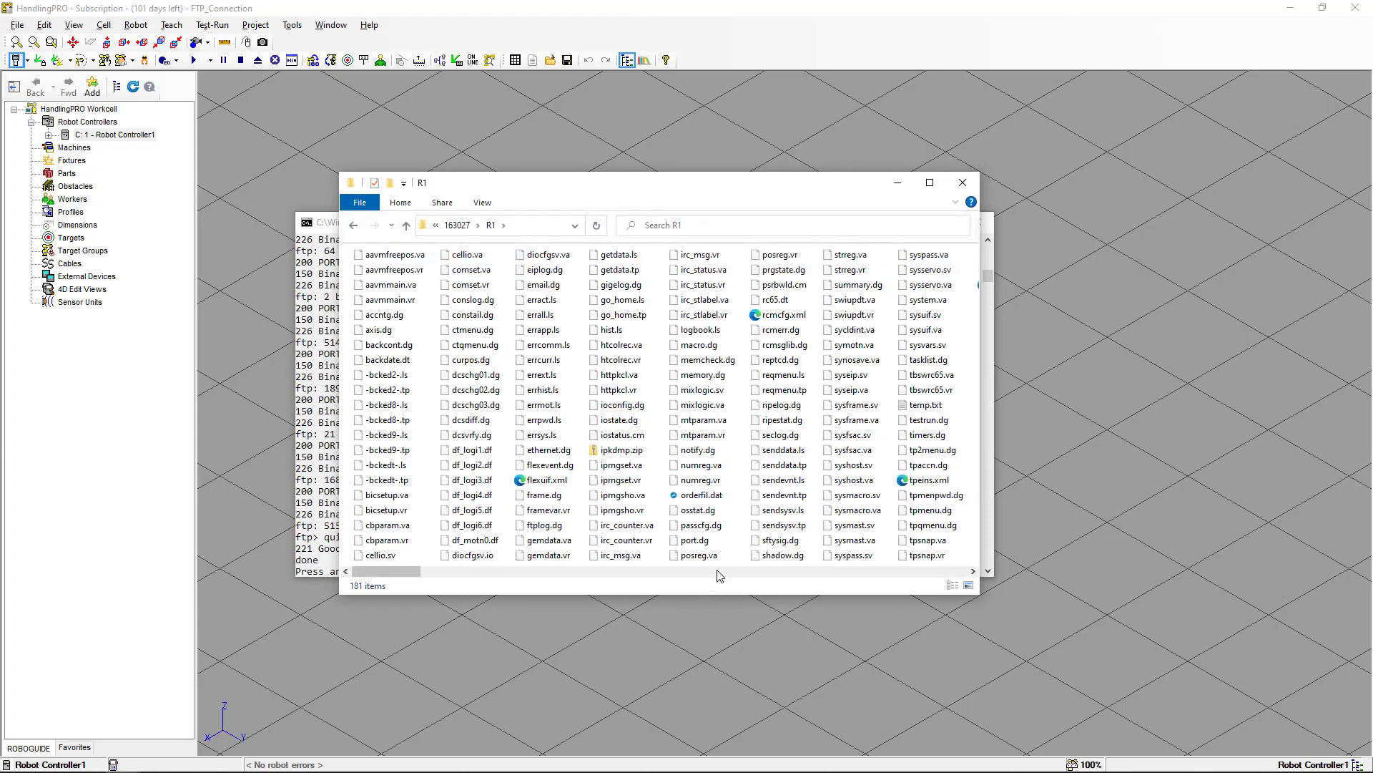
scroll(719, 571, down, 10)
scroll(691, 572, up, 10)
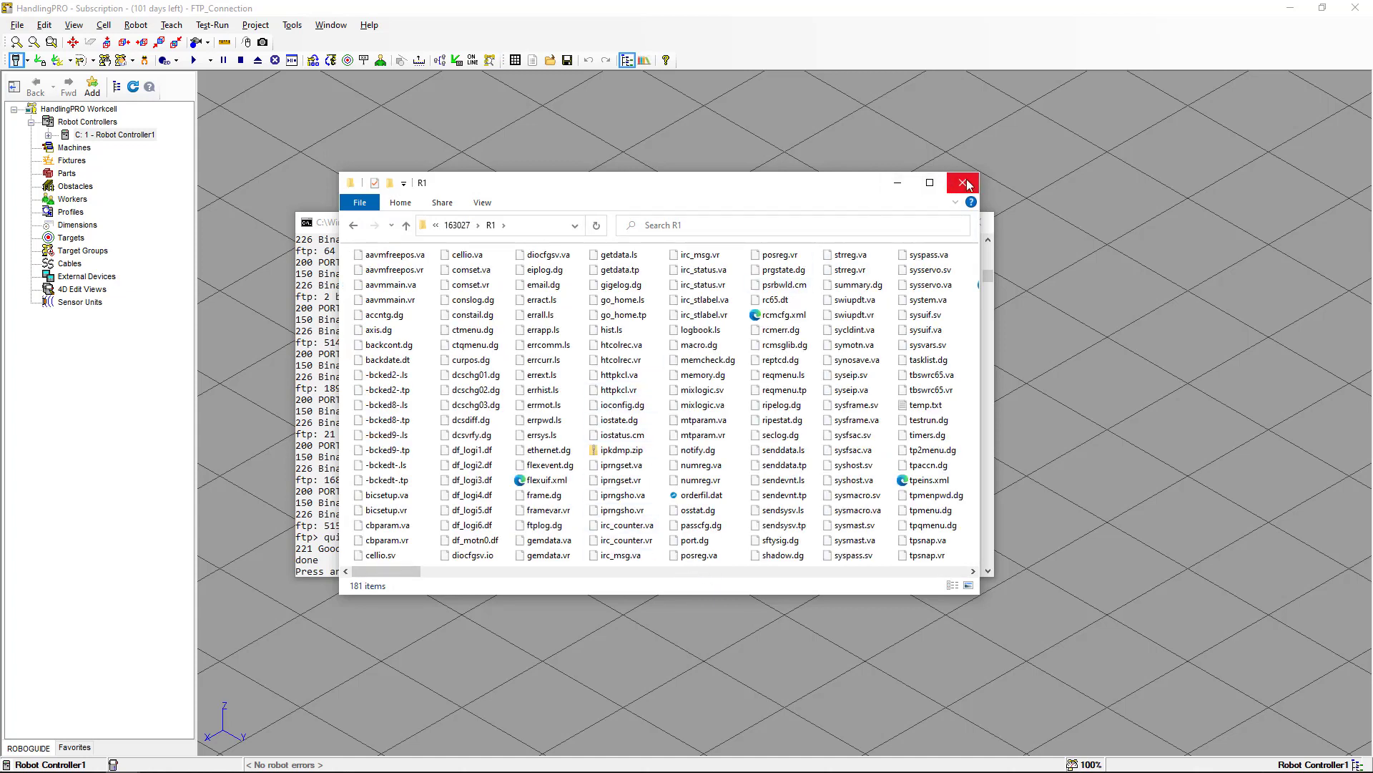
Navigate back to the Temp folder and close the finished backup console window.
click(353, 226)
click(353, 227)
click(354, 226)
click(353, 226)
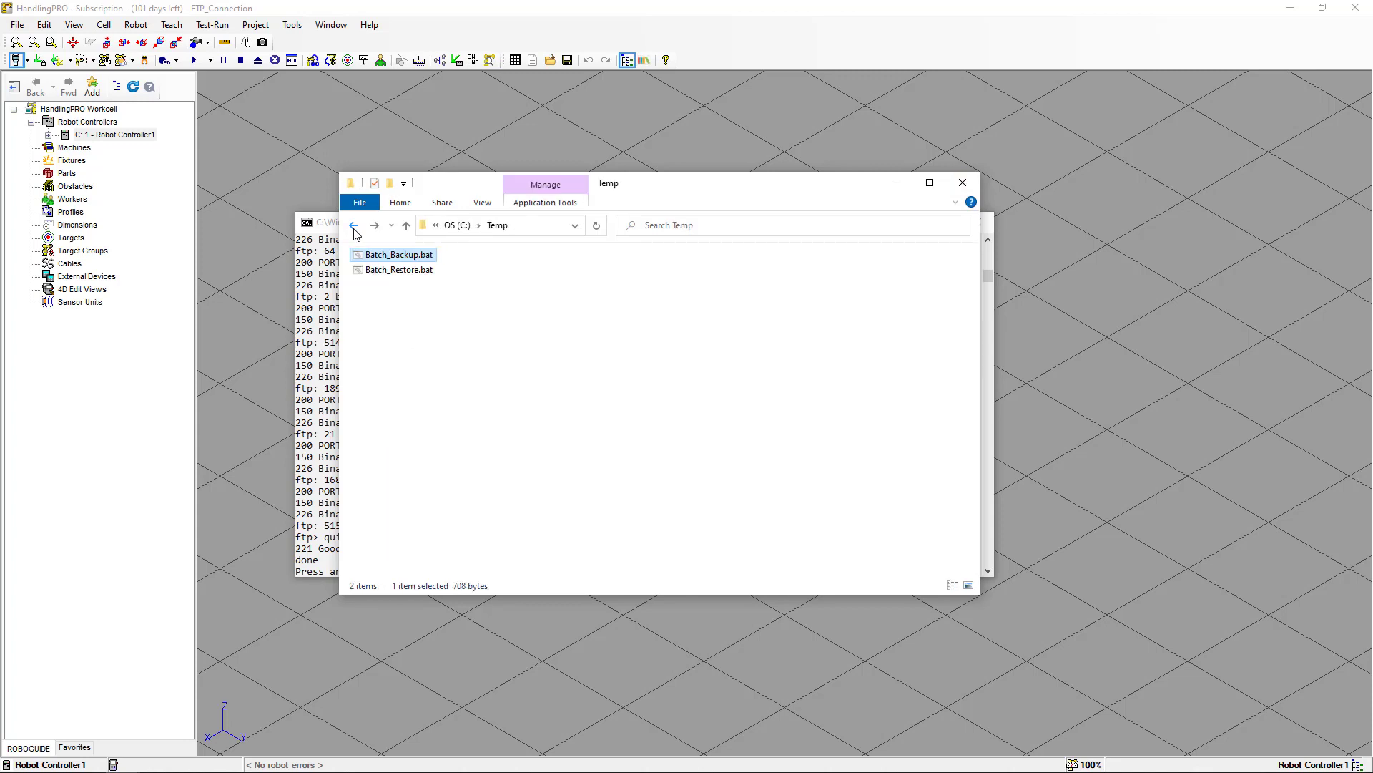
click(329, 227)
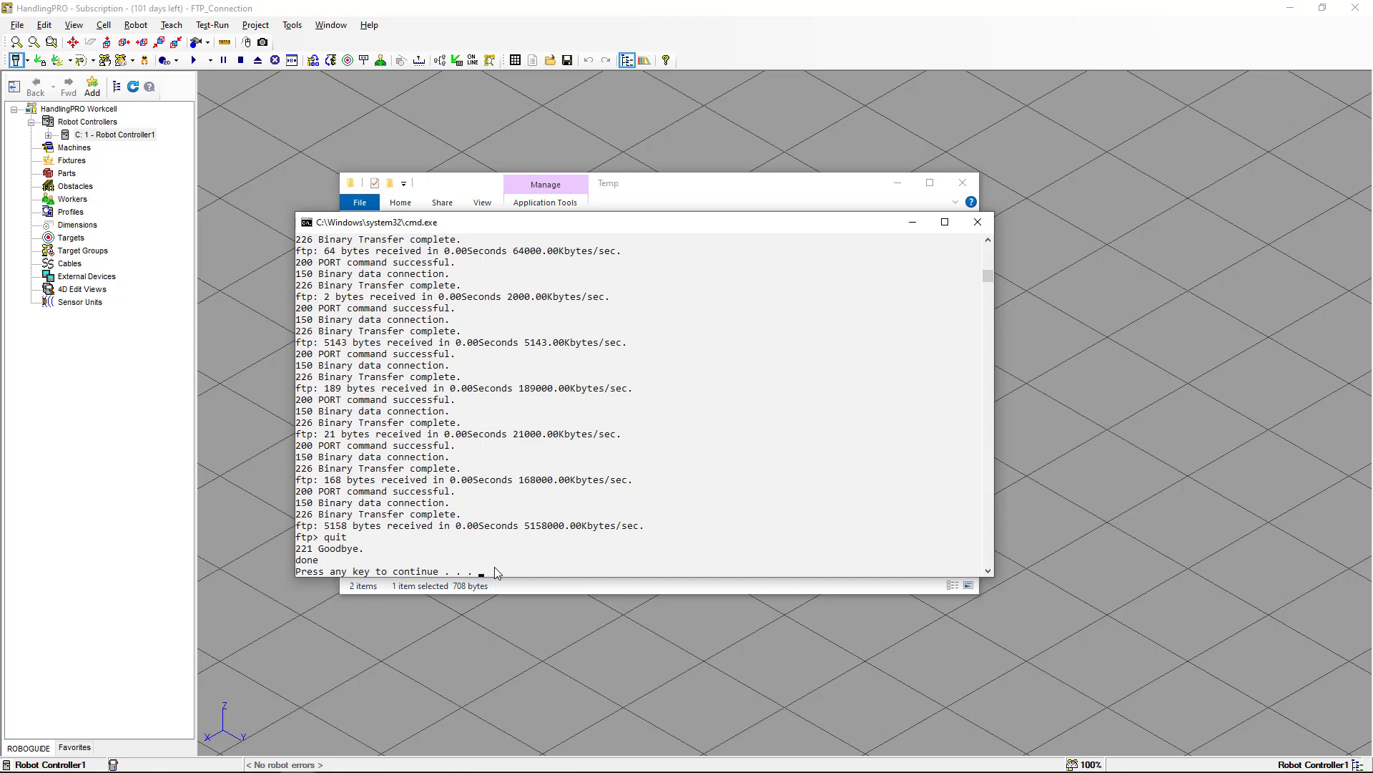
key(Return)
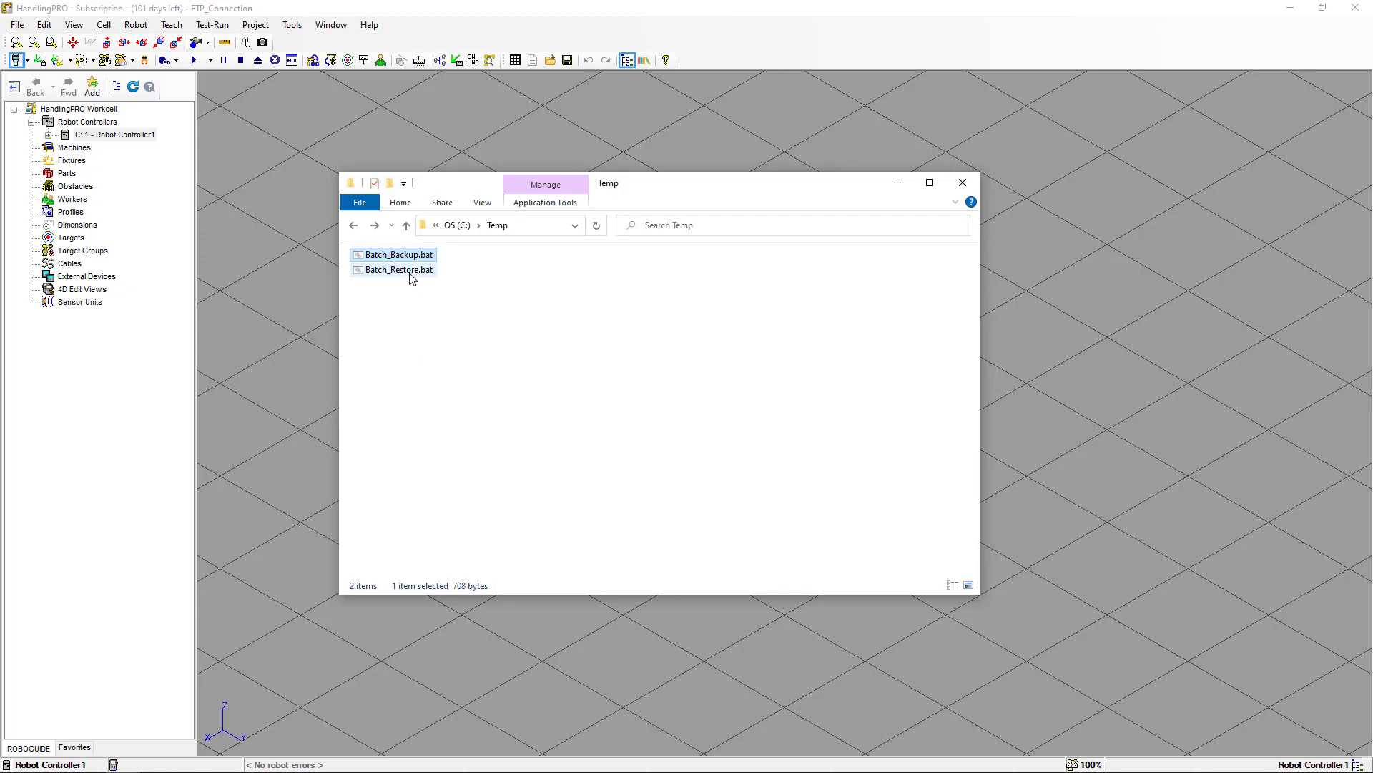
Open Batch_Restore.bat in Notepad for editing and review its prompt, FTP command, and cleanup lines.
mouse_move(413, 278)
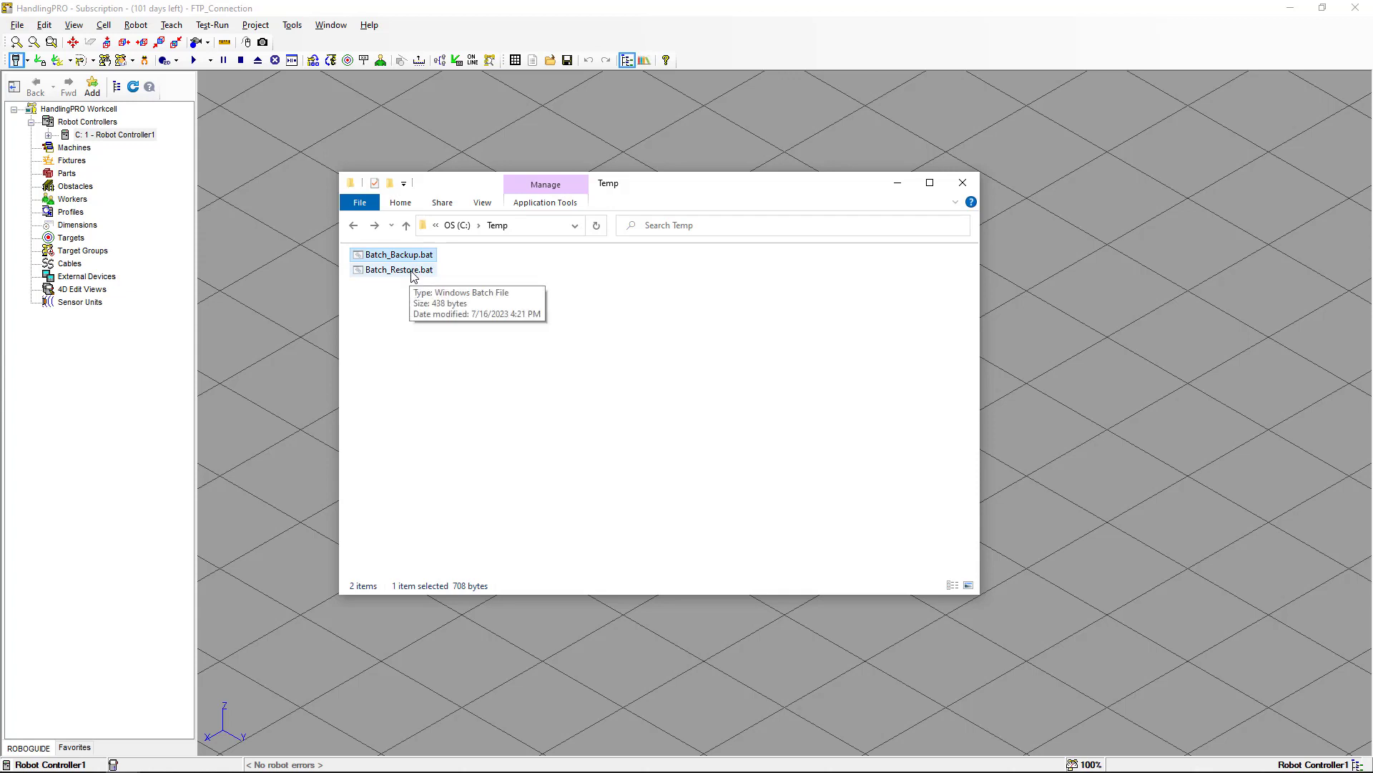
right_click(413, 272)
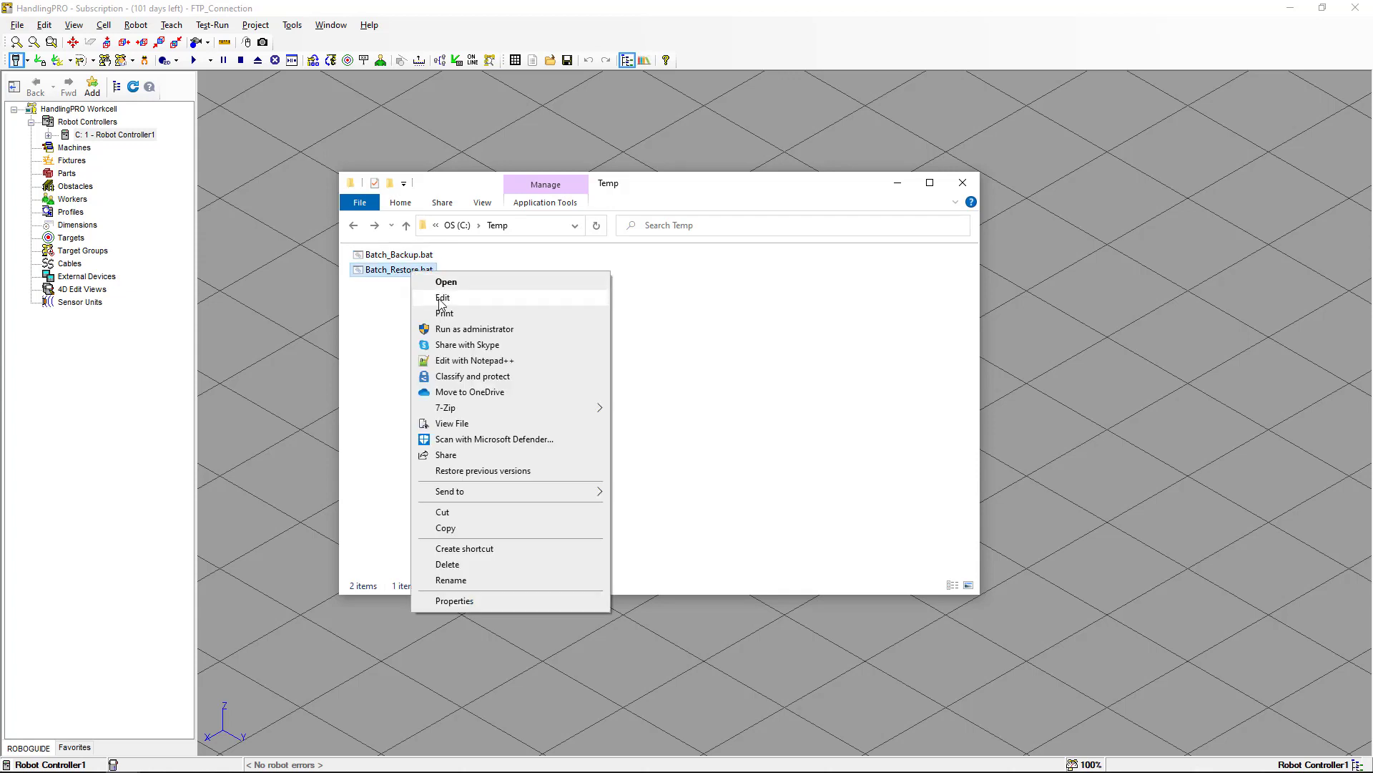
click(442, 297)
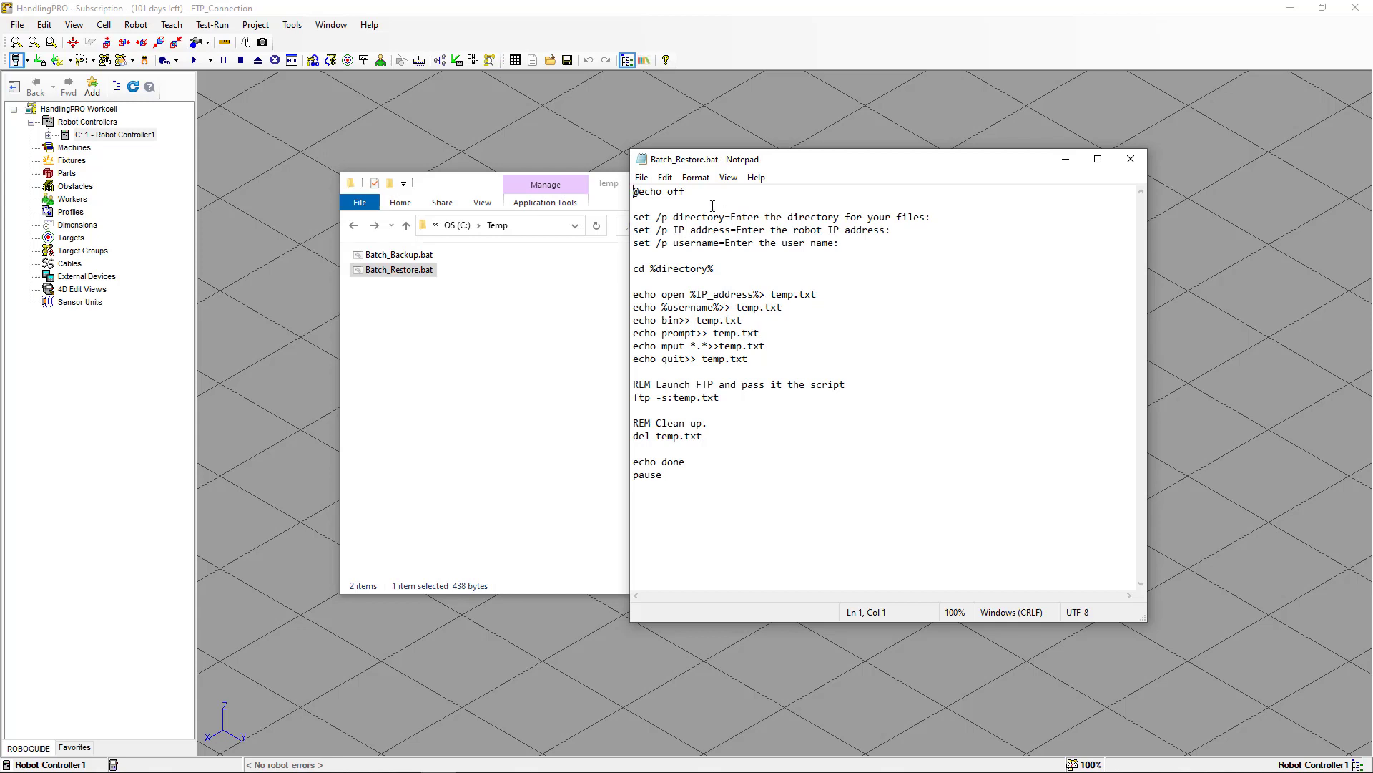
drag(710, 192, 627, 193)
drag(635, 216, 853, 246)
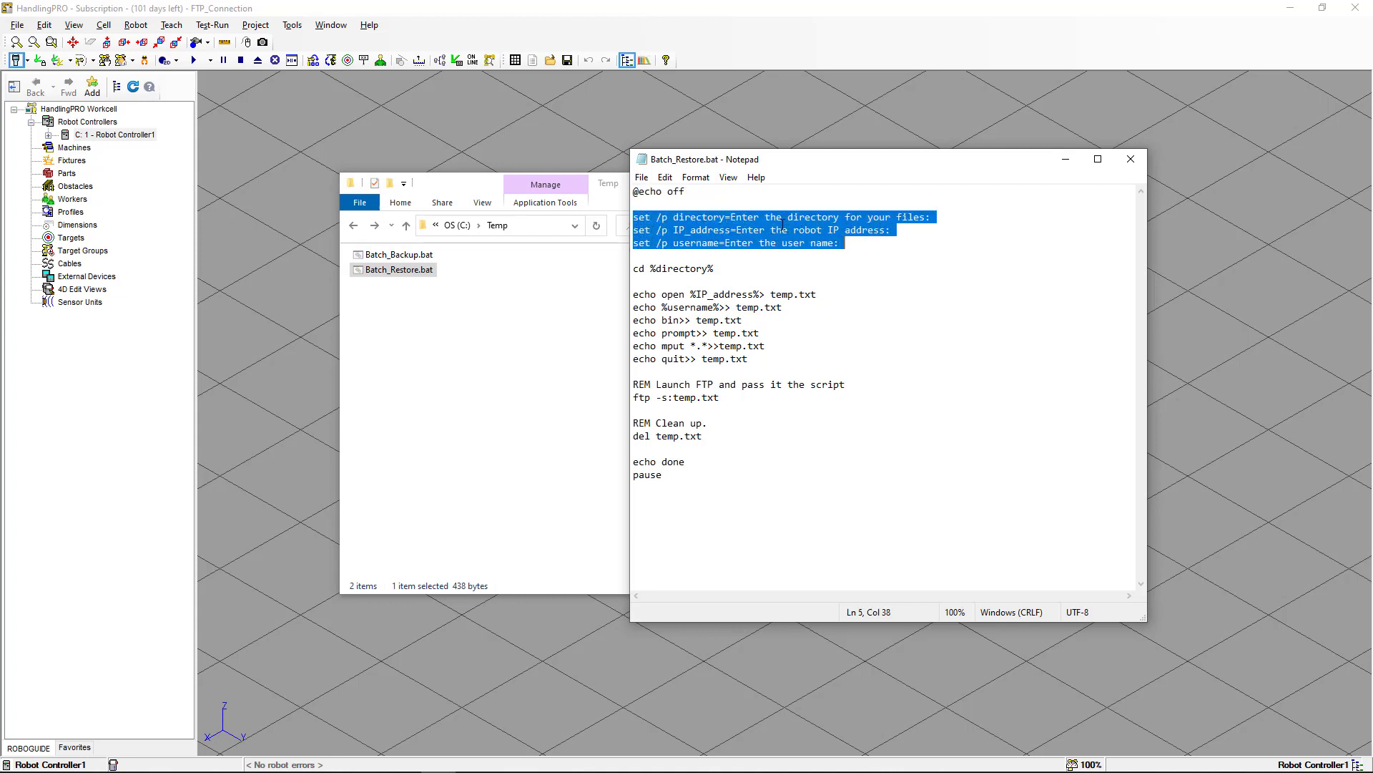
click(727, 269)
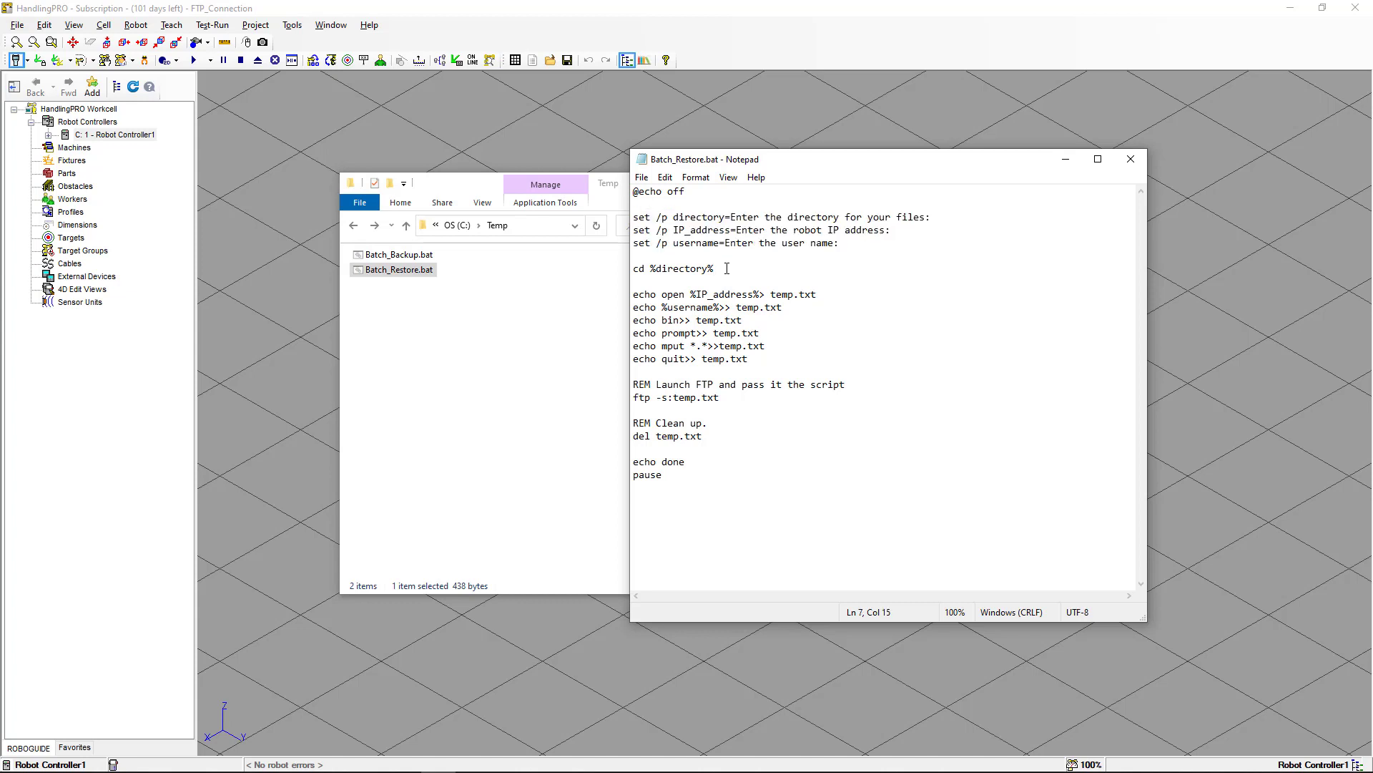
drag(714, 268, 629, 269)
drag(635, 294, 760, 359)
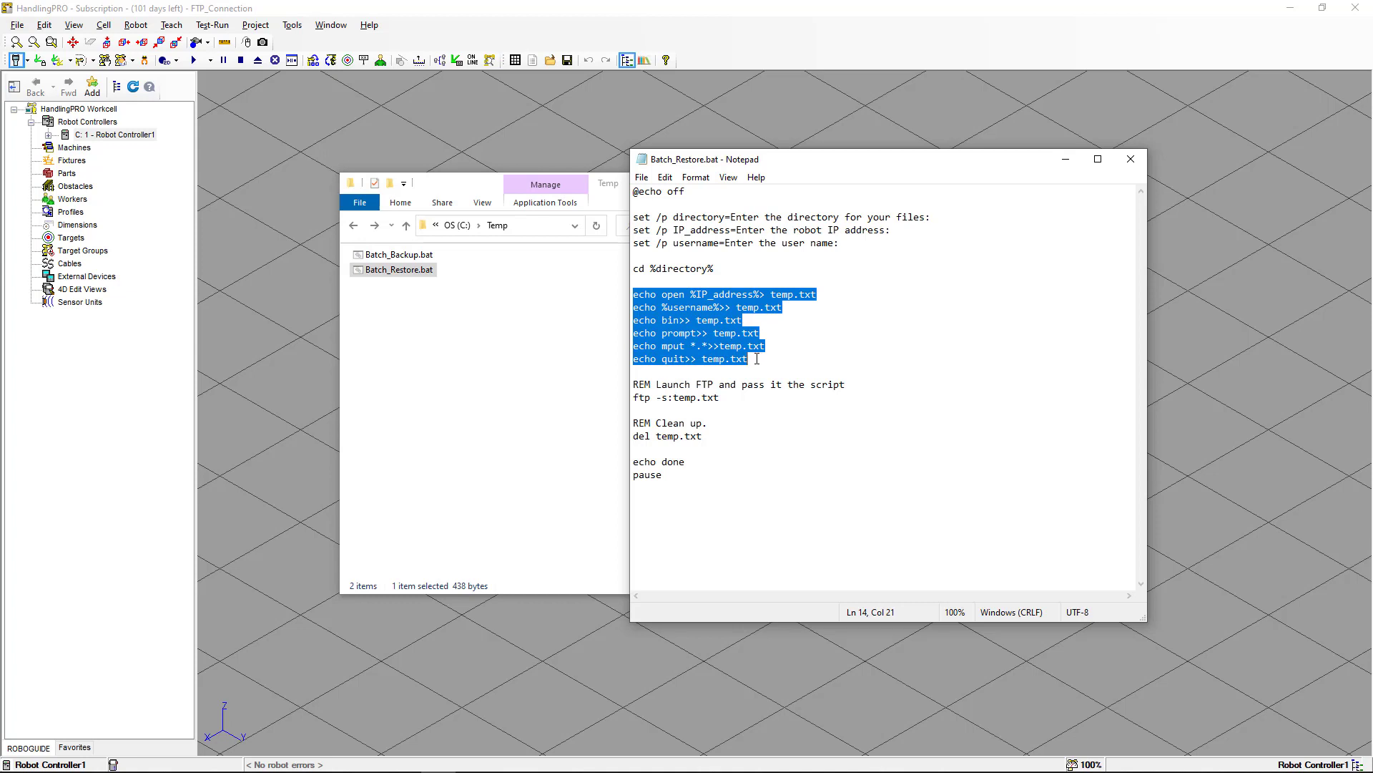
click(715, 347)
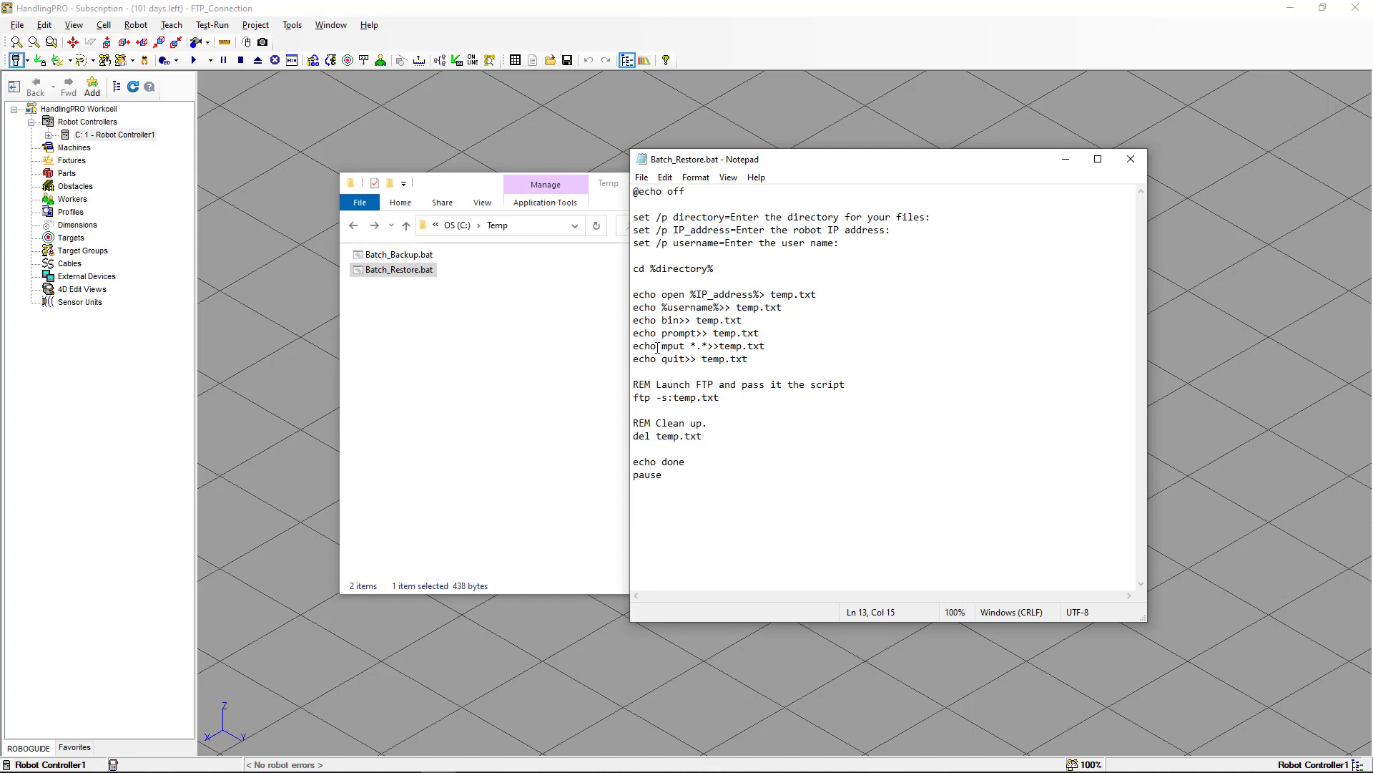
drag(662, 347, 685, 349)
click(721, 398)
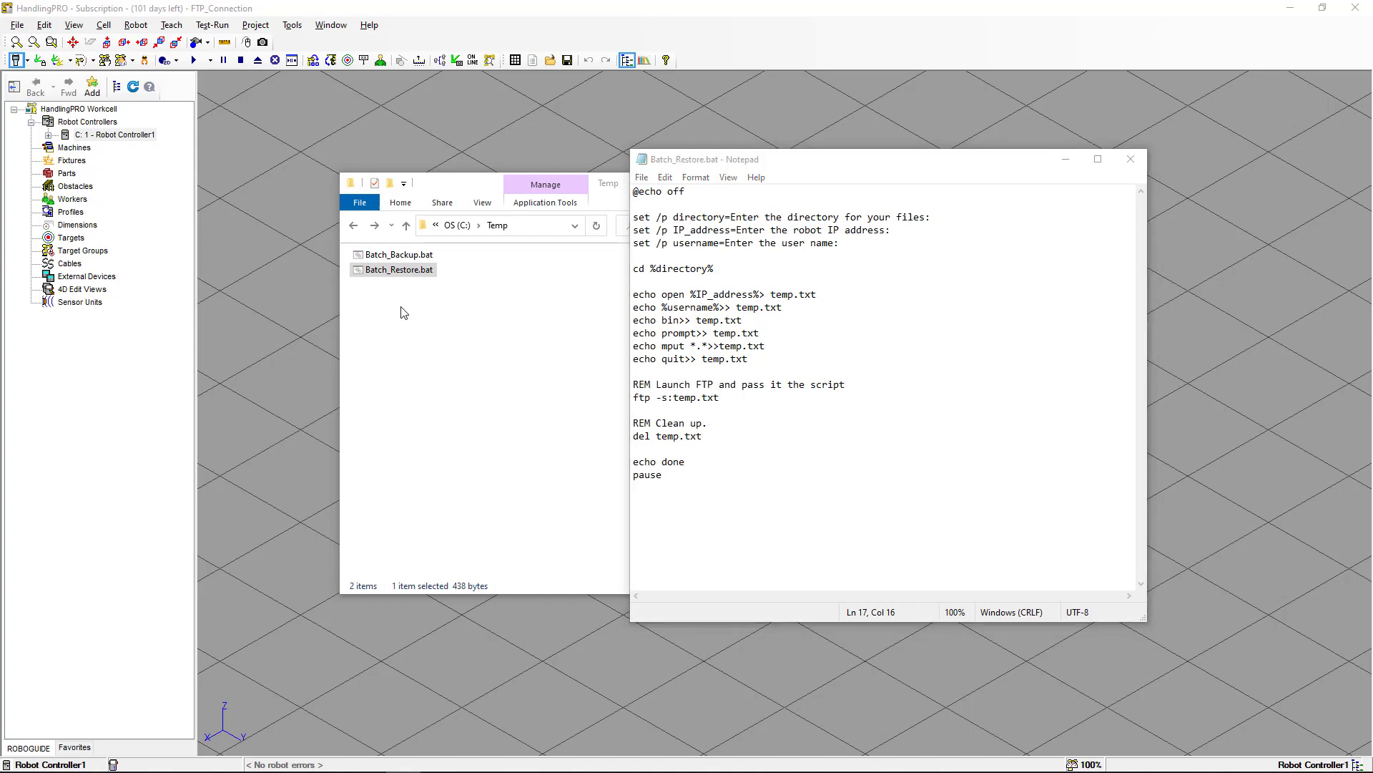
Browse into the 20230716\163027\R1 backup folder, open temp.txt to review its FTP commands, and close it.
click(354, 225)
double_click(377, 255)
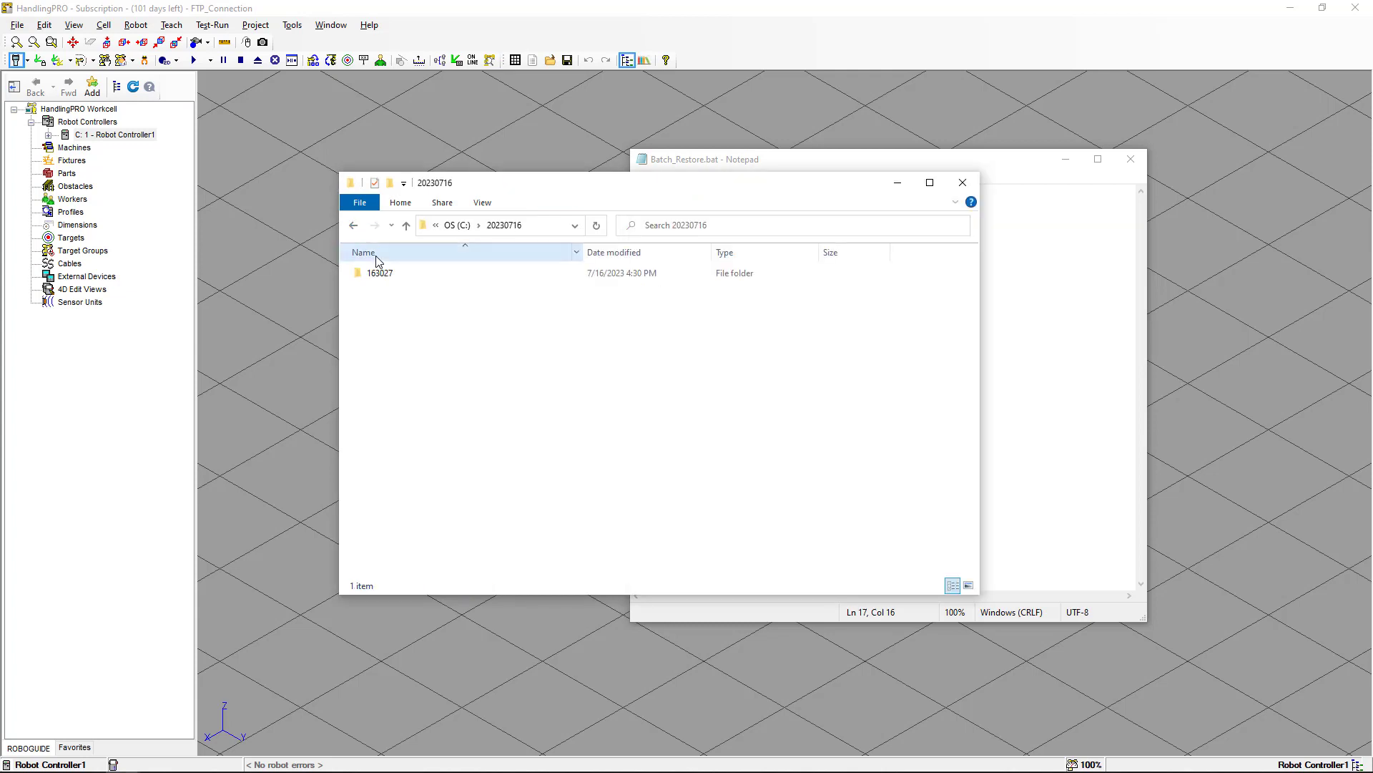
double_click(379, 274)
double_click(385, 277)
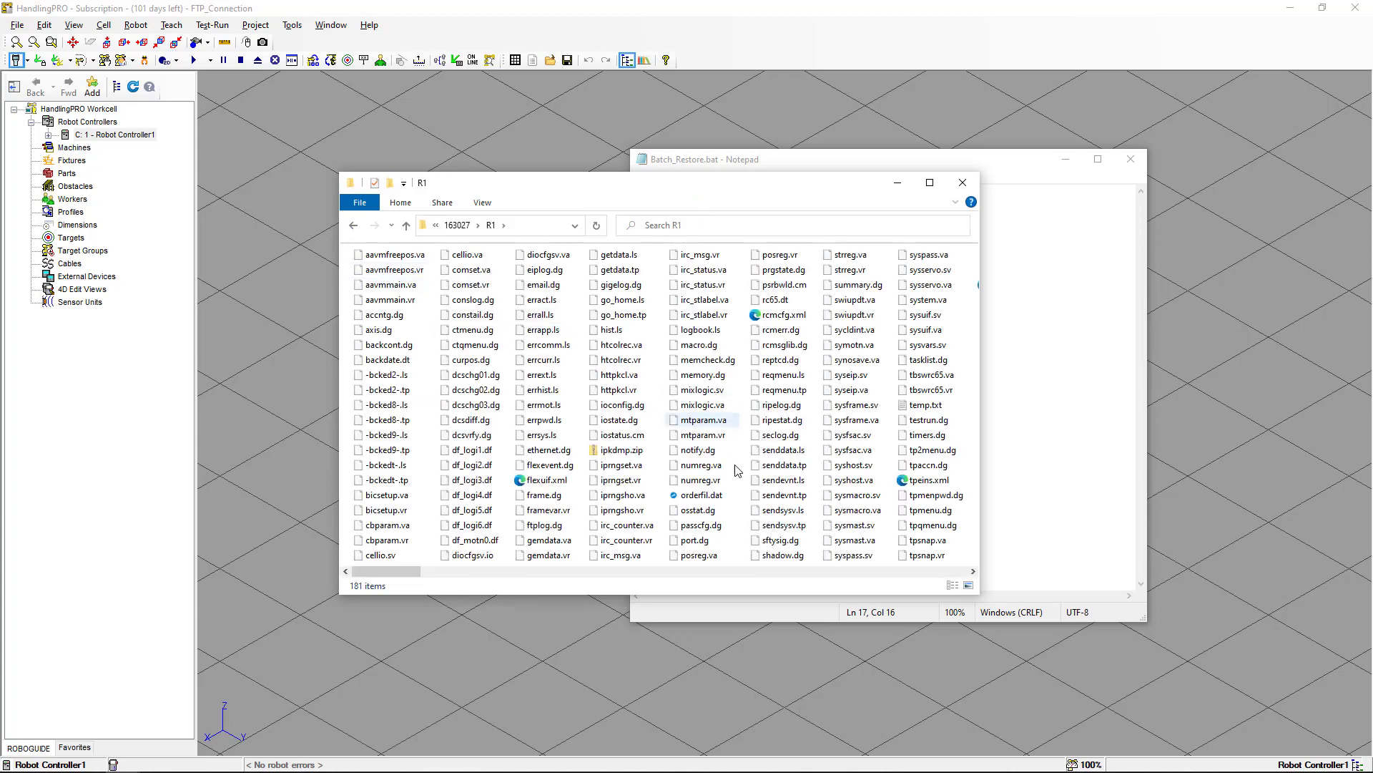
click(822, 572)
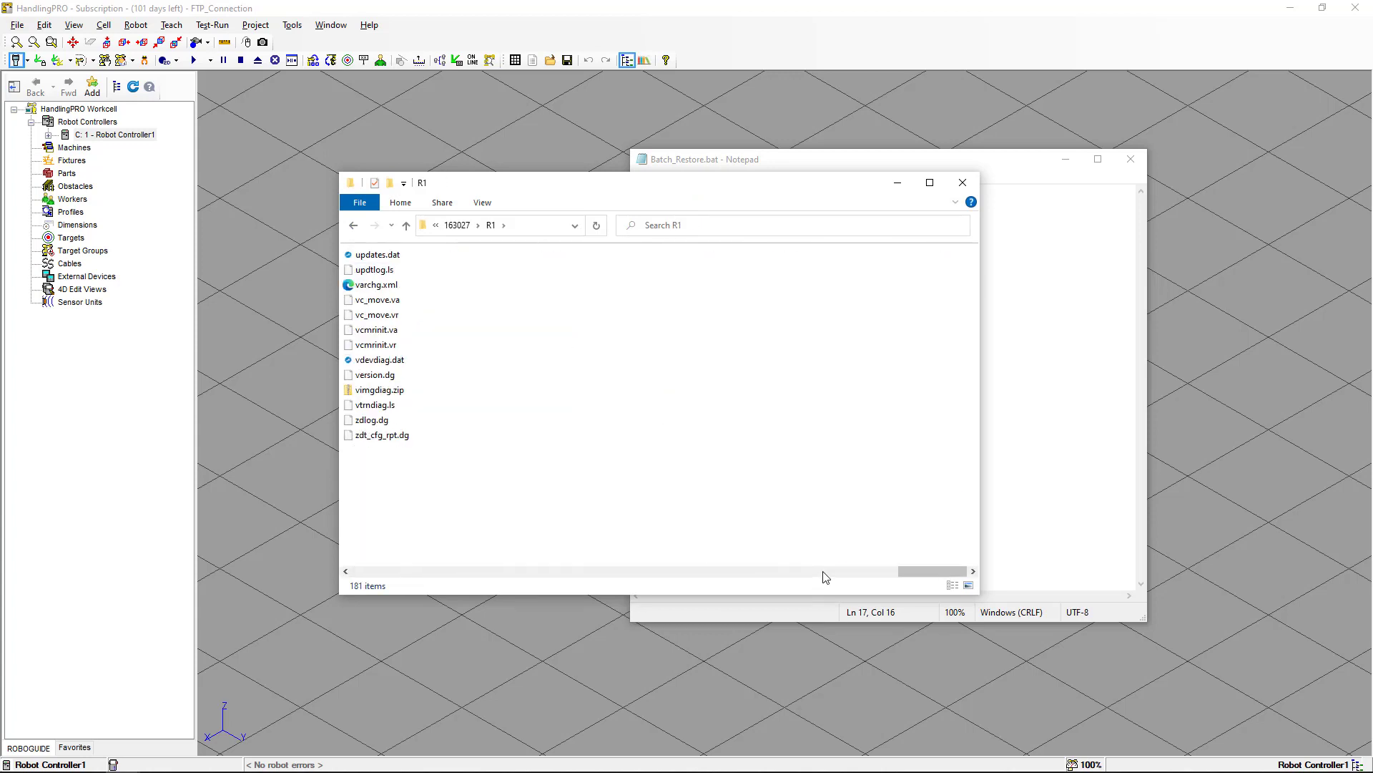
click(554, 572)
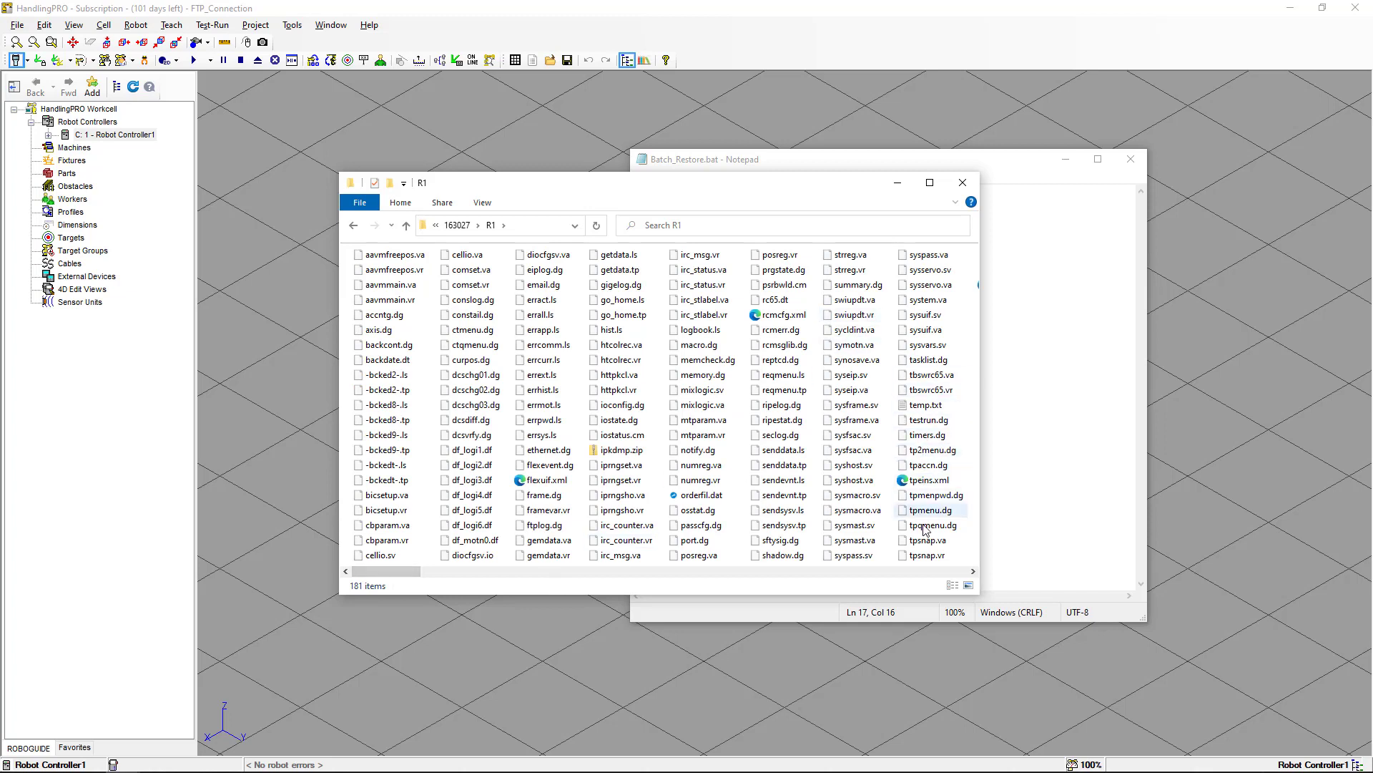
double_click(916, 406)
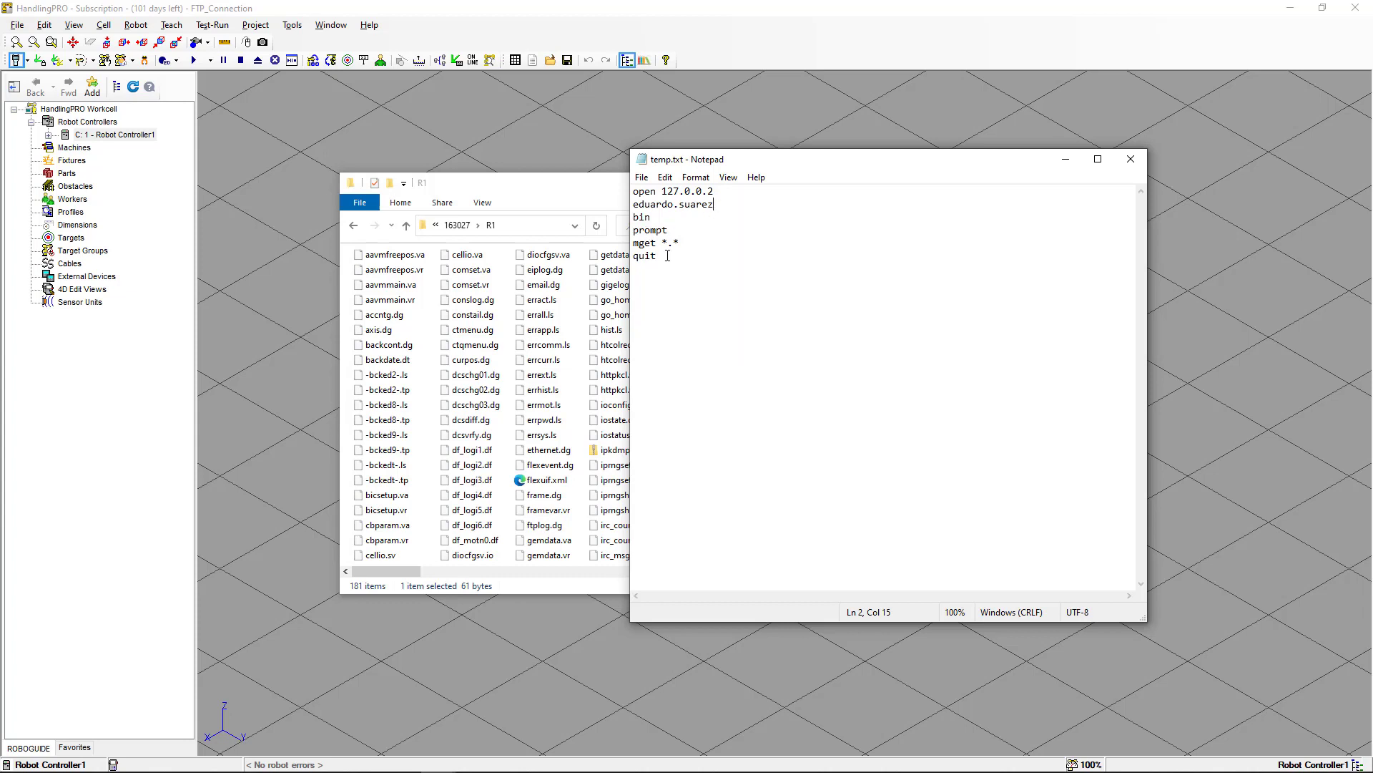
drag(668, 256, 624, 222)
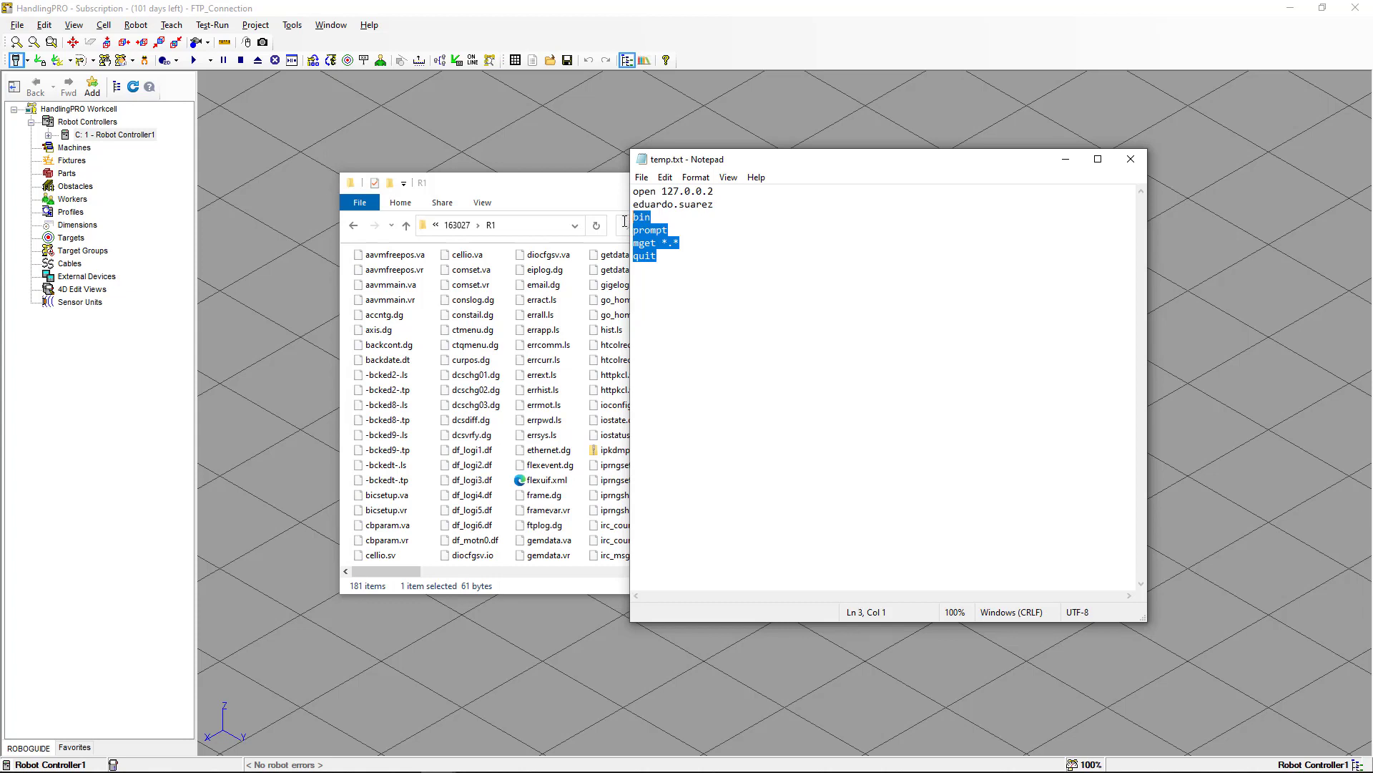
click(676, 228)
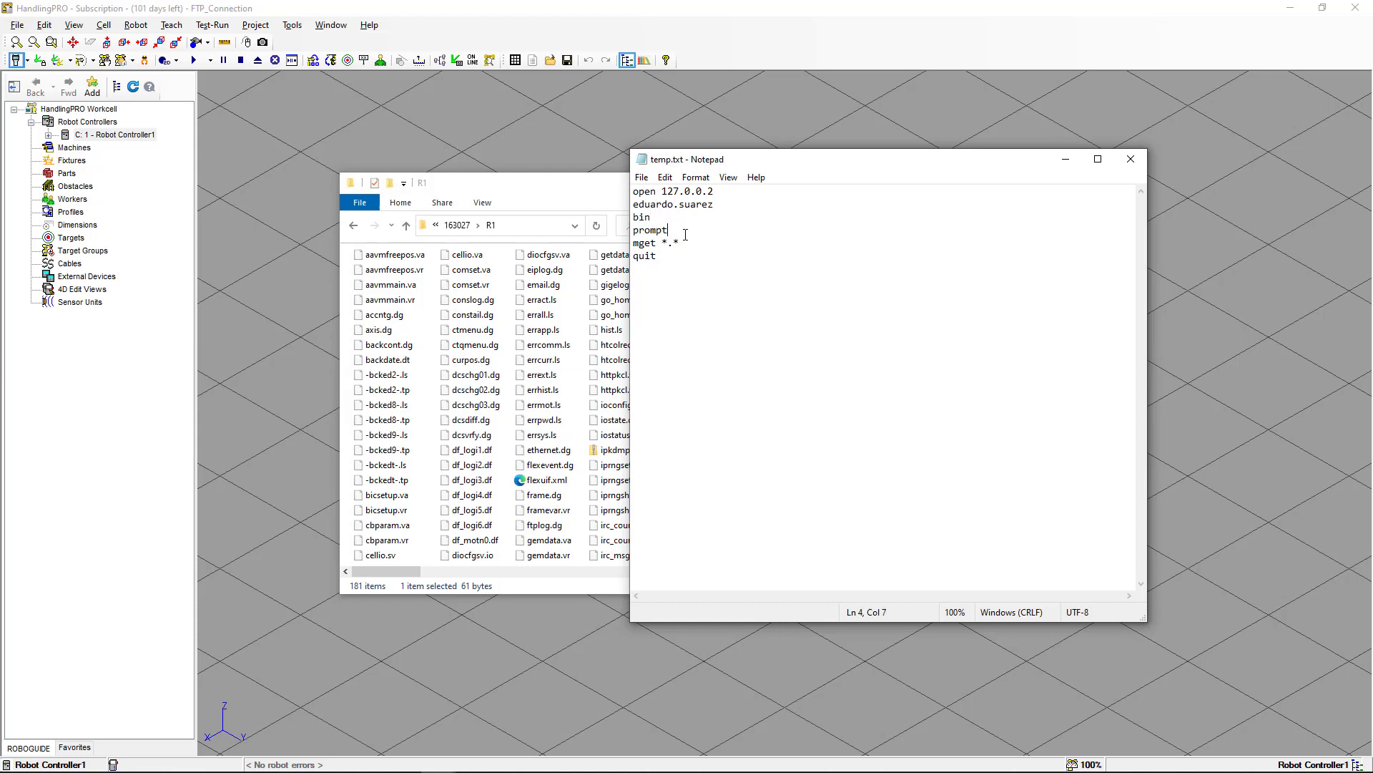
click(695, 244)
click(1131, 163)
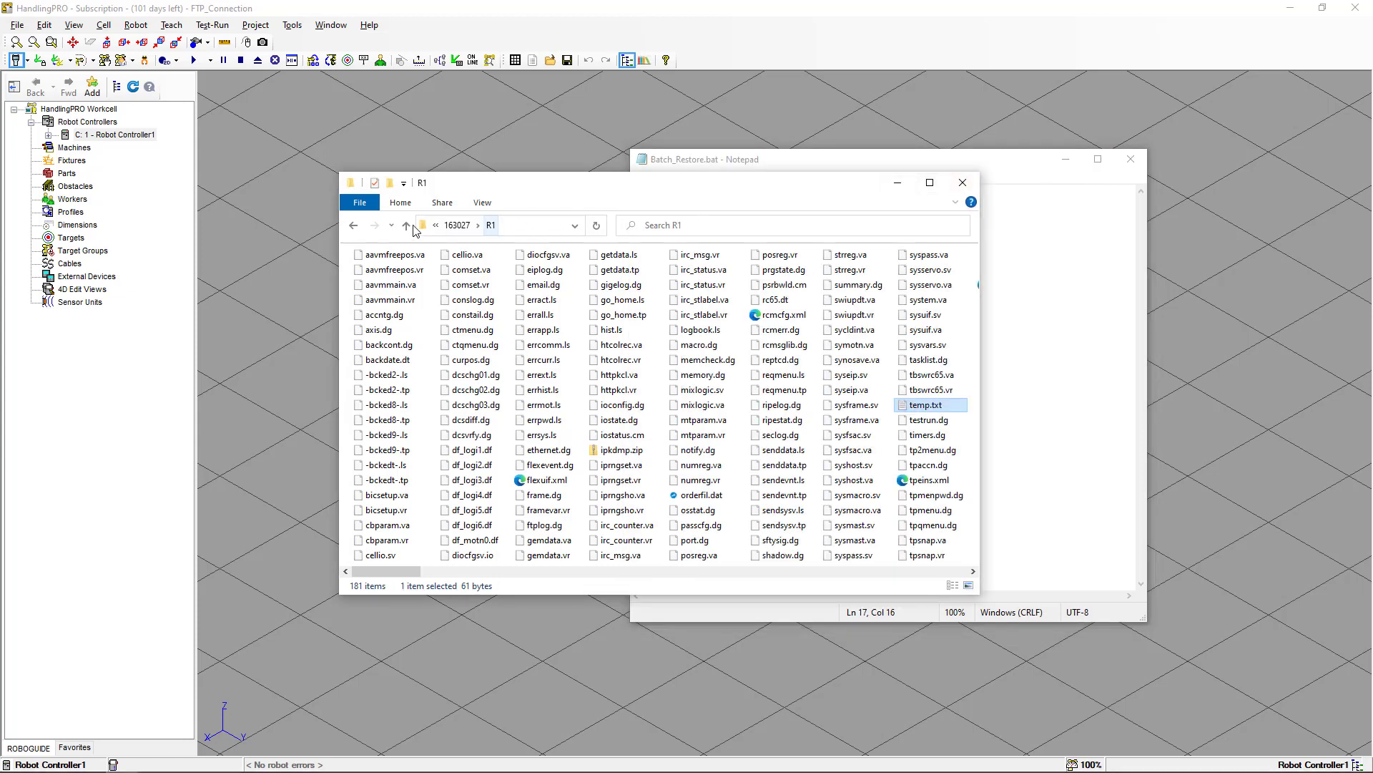
Return to the C:\Temp folder and paste the Bat_To_Exe_Converter_x64.exe program into it.
click(352, 226)
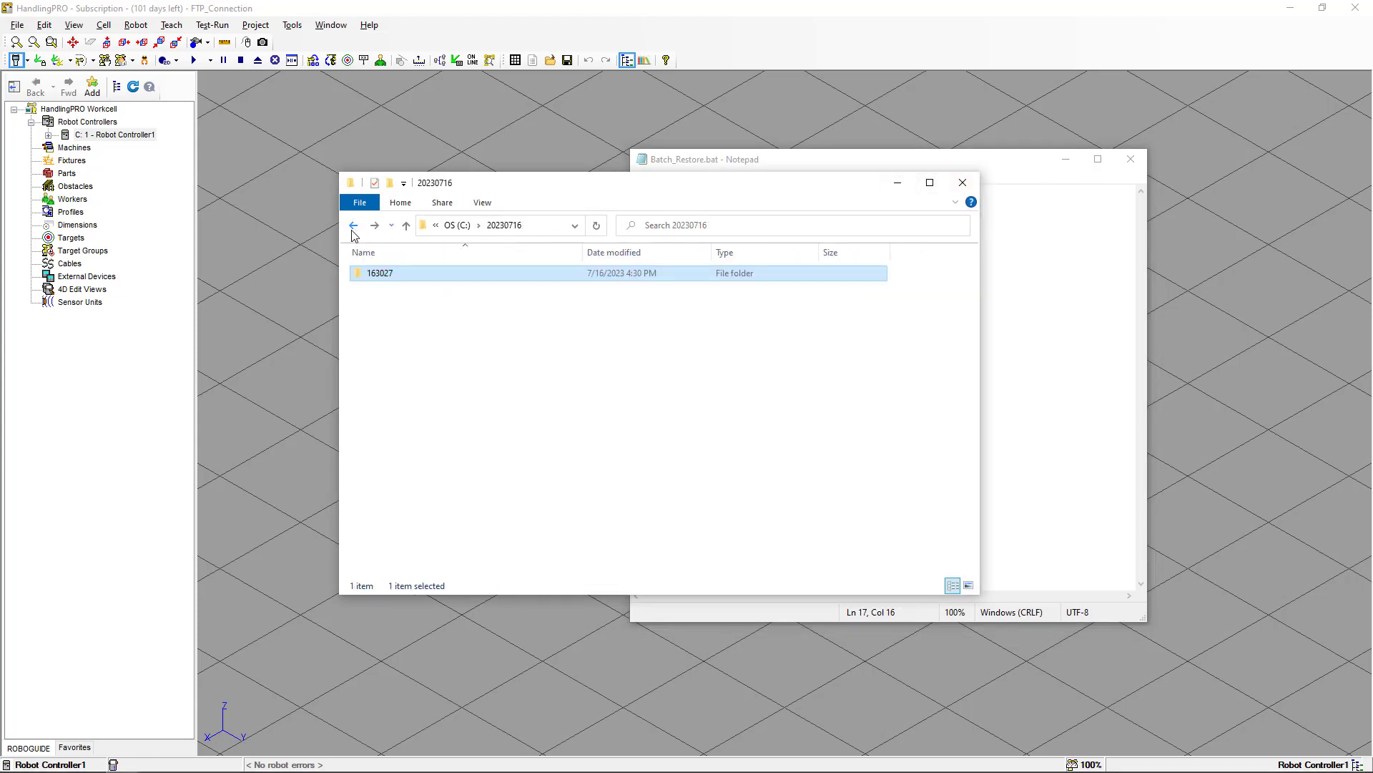
click(353, 227)
click(353, 227)
click(538, 269)
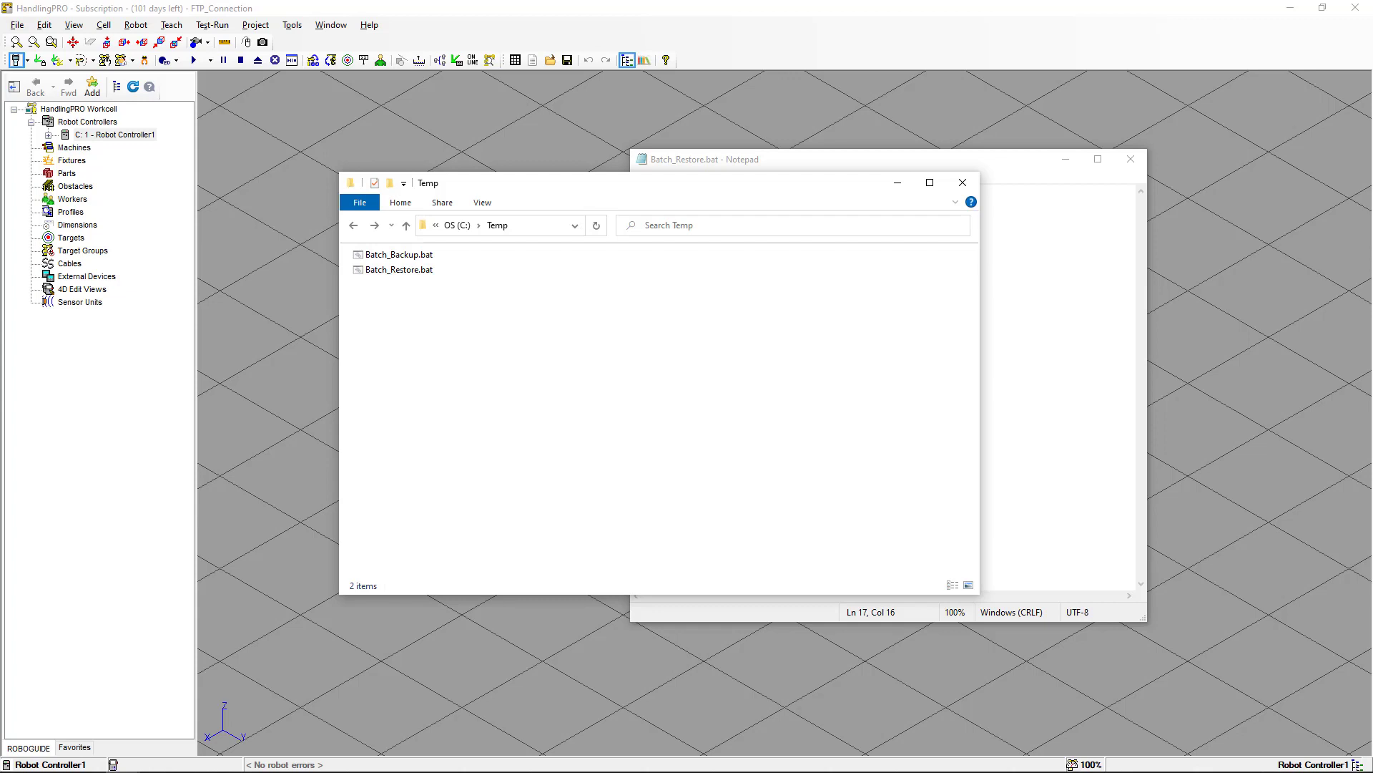
key(ctrl+v)
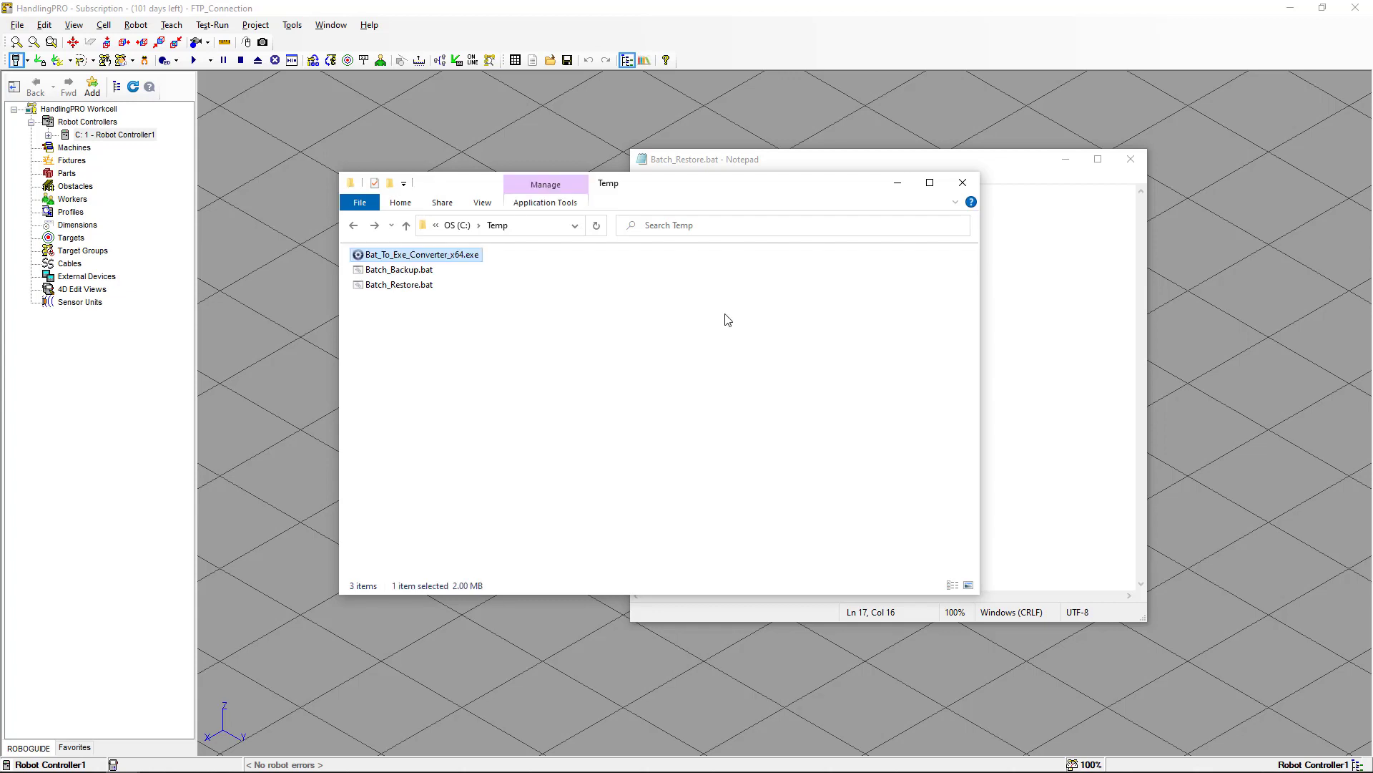
Launch Bat To Exe Converter and open Batch_Backup.bat from C:\Temp in it.
double_click(456, 256)
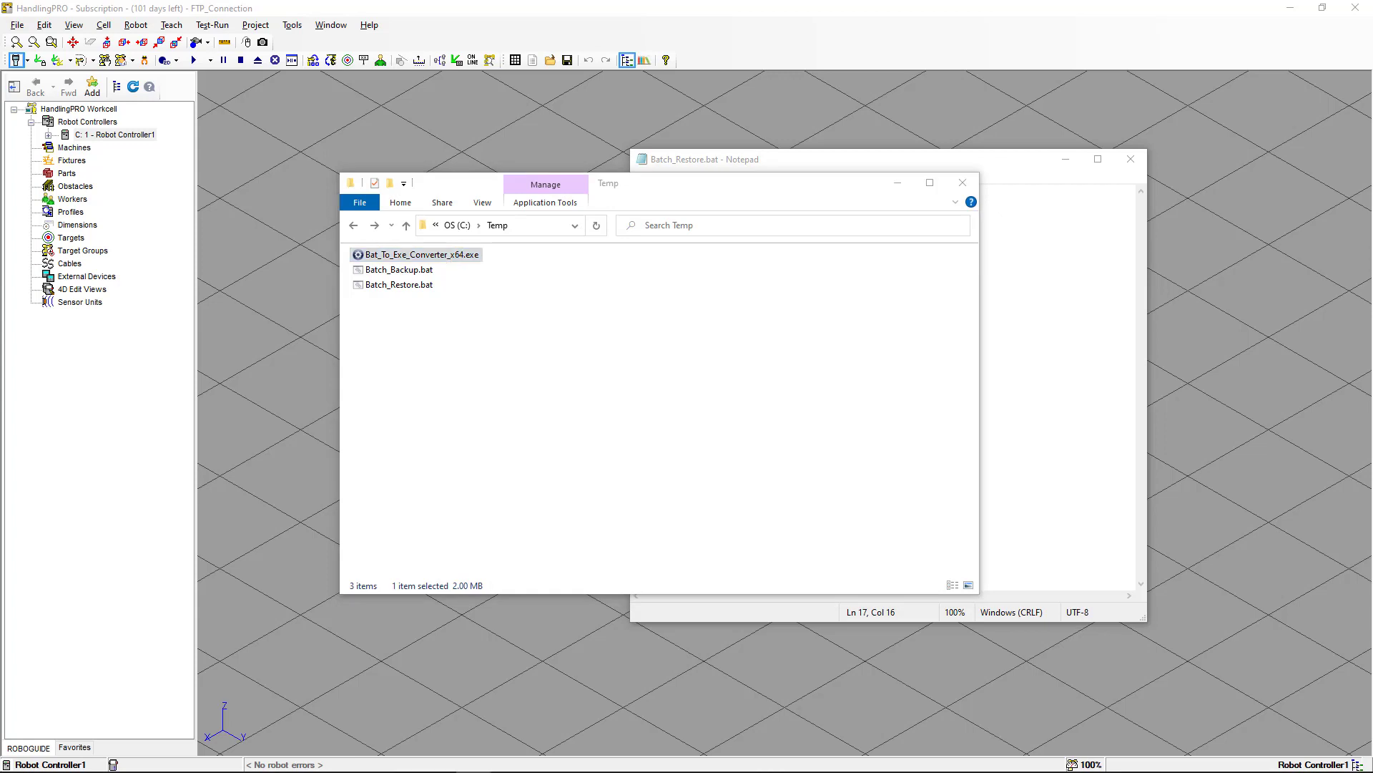
drag(0, 212, 549, 194)
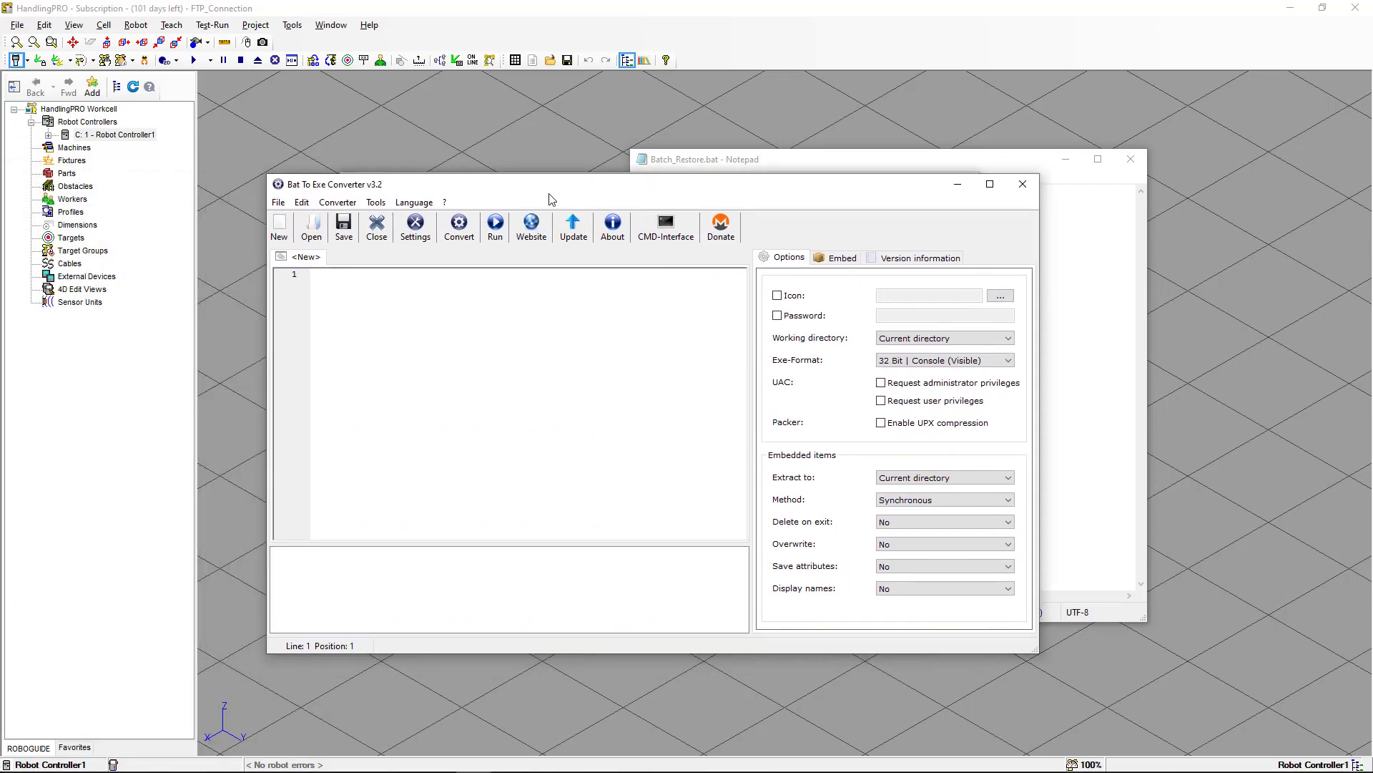
click(313, 228)
click(420, 315)
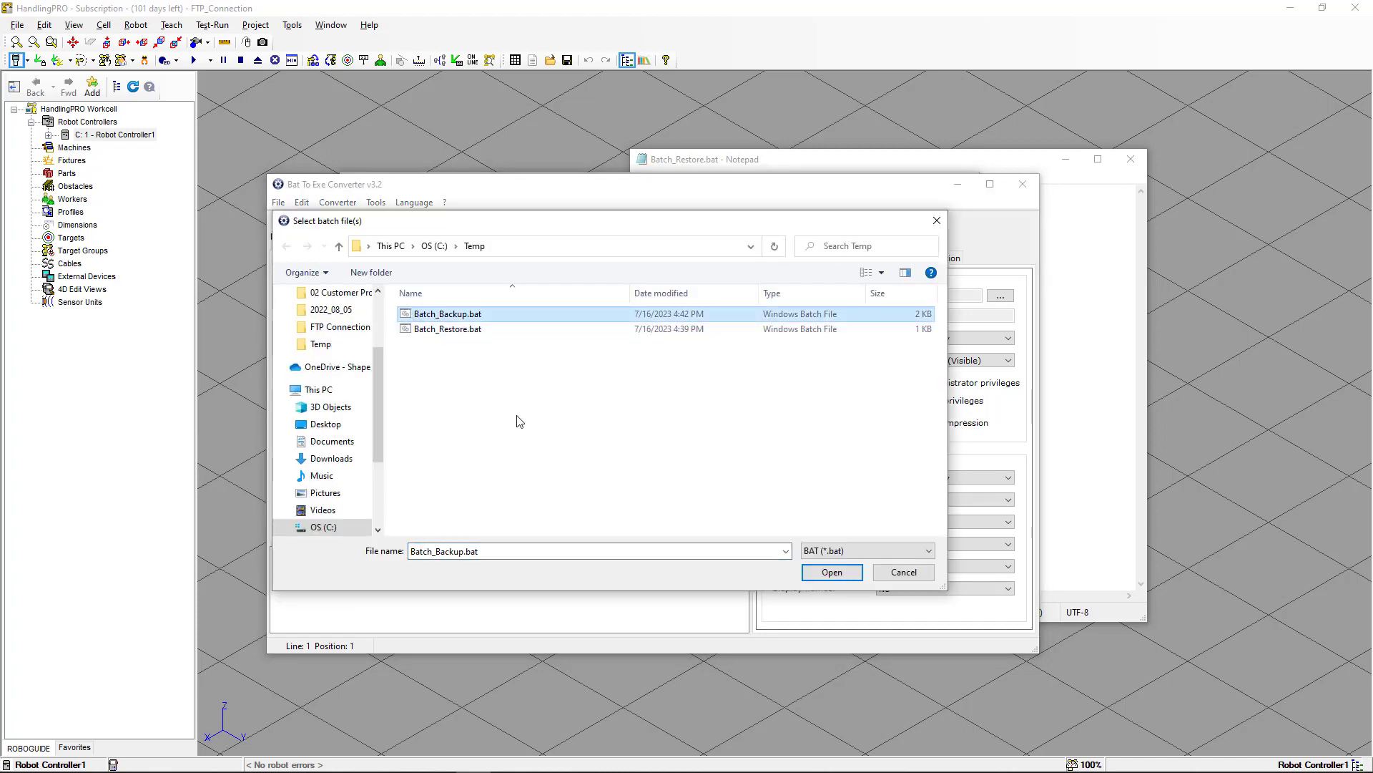
click(817, 576)
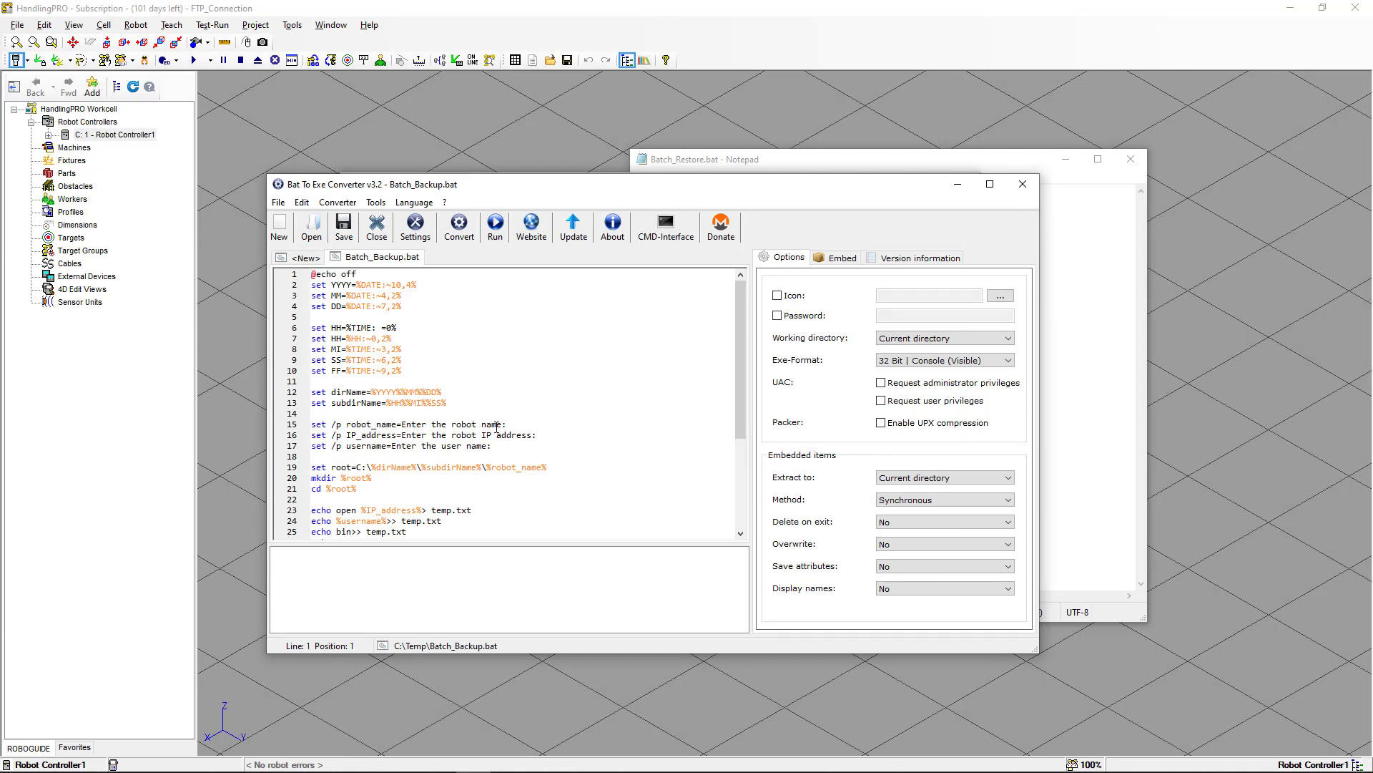
Convert the script to an executable saved as Batch_Backup.exe in C:\Temp, then close the converter.
click(458, 229)
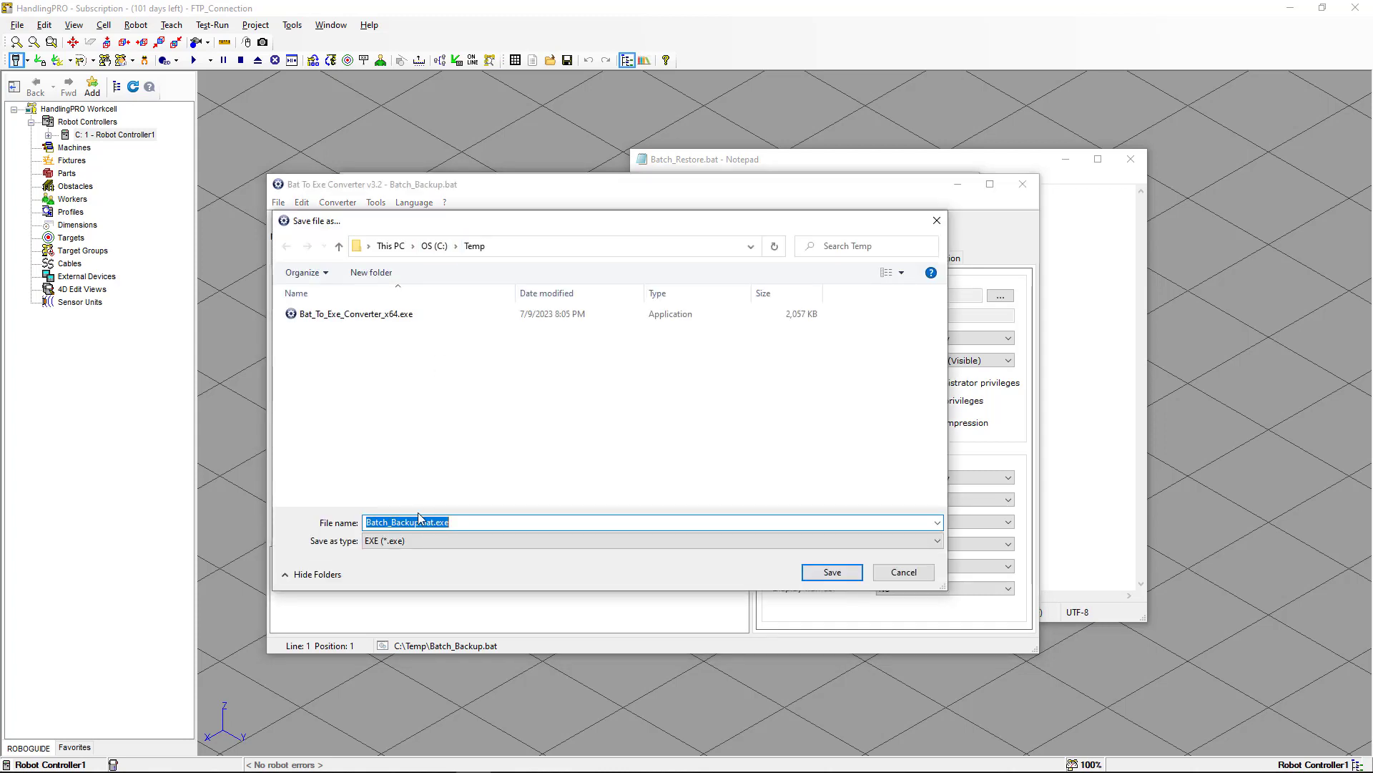
drag(421, 522, 456, 522)
key(BackSpace)
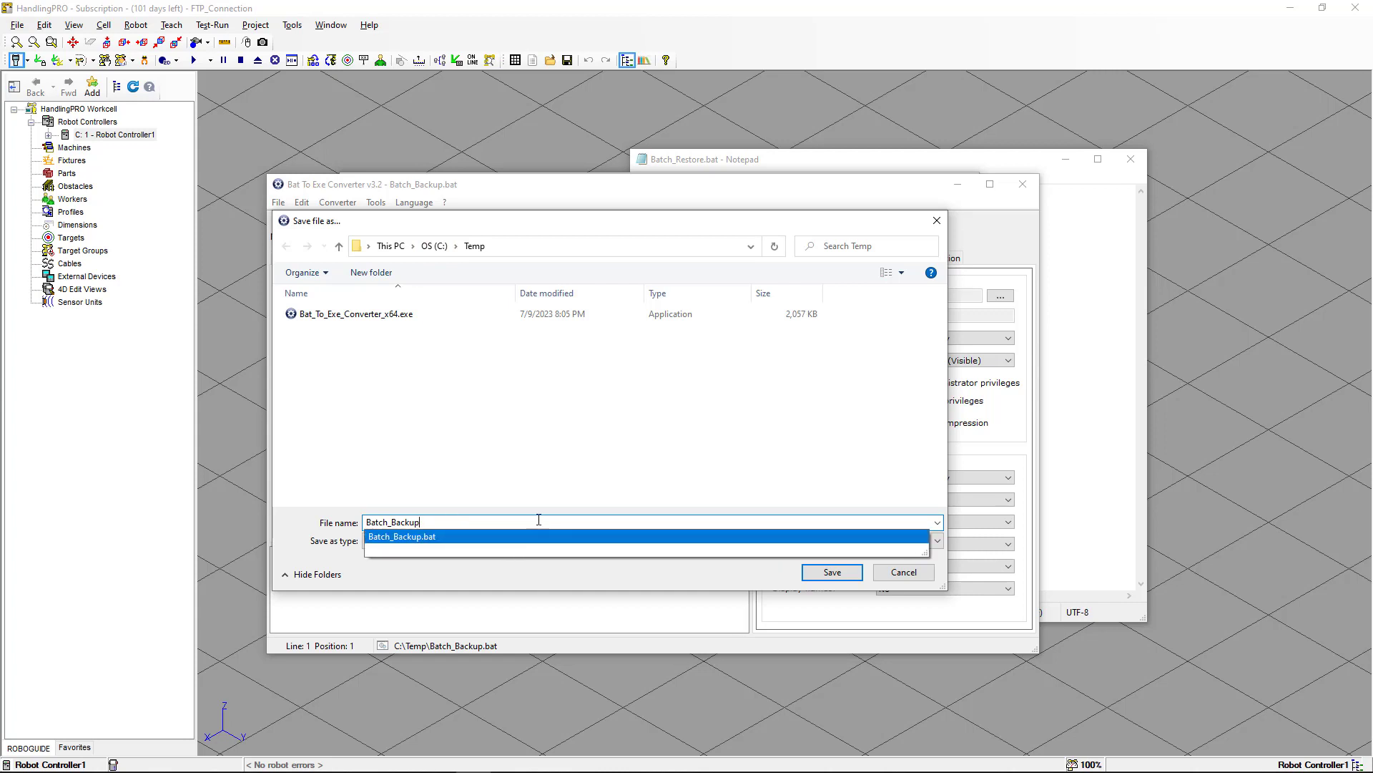
click(816, 572)
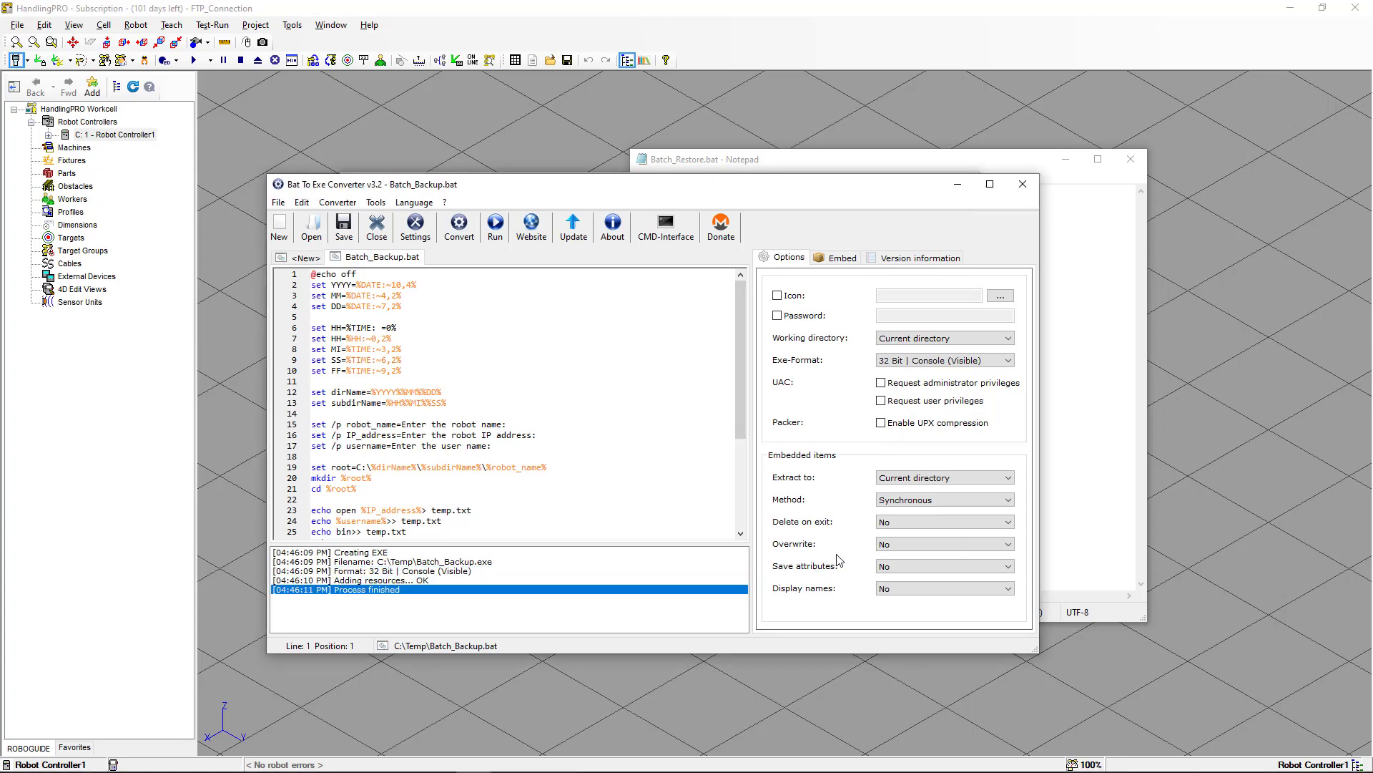
click(1021, 184)
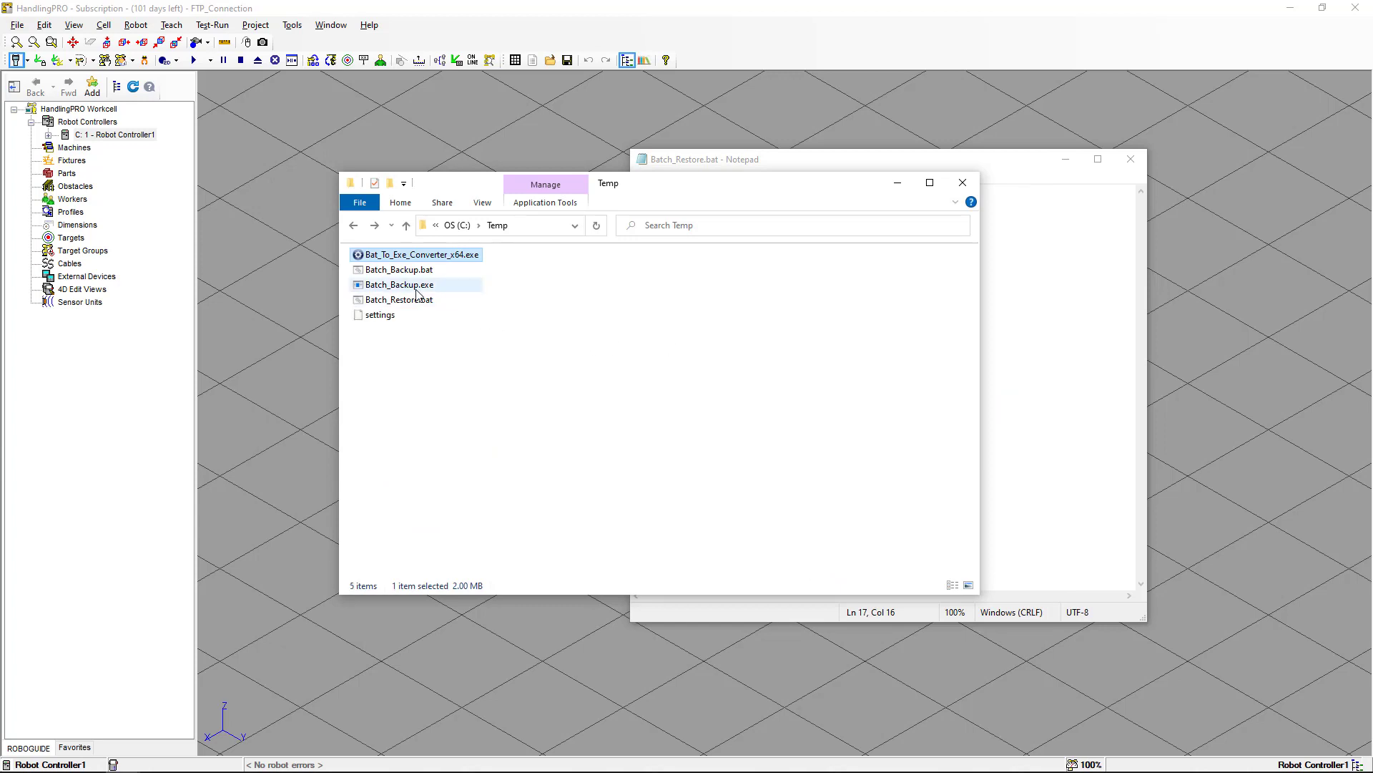
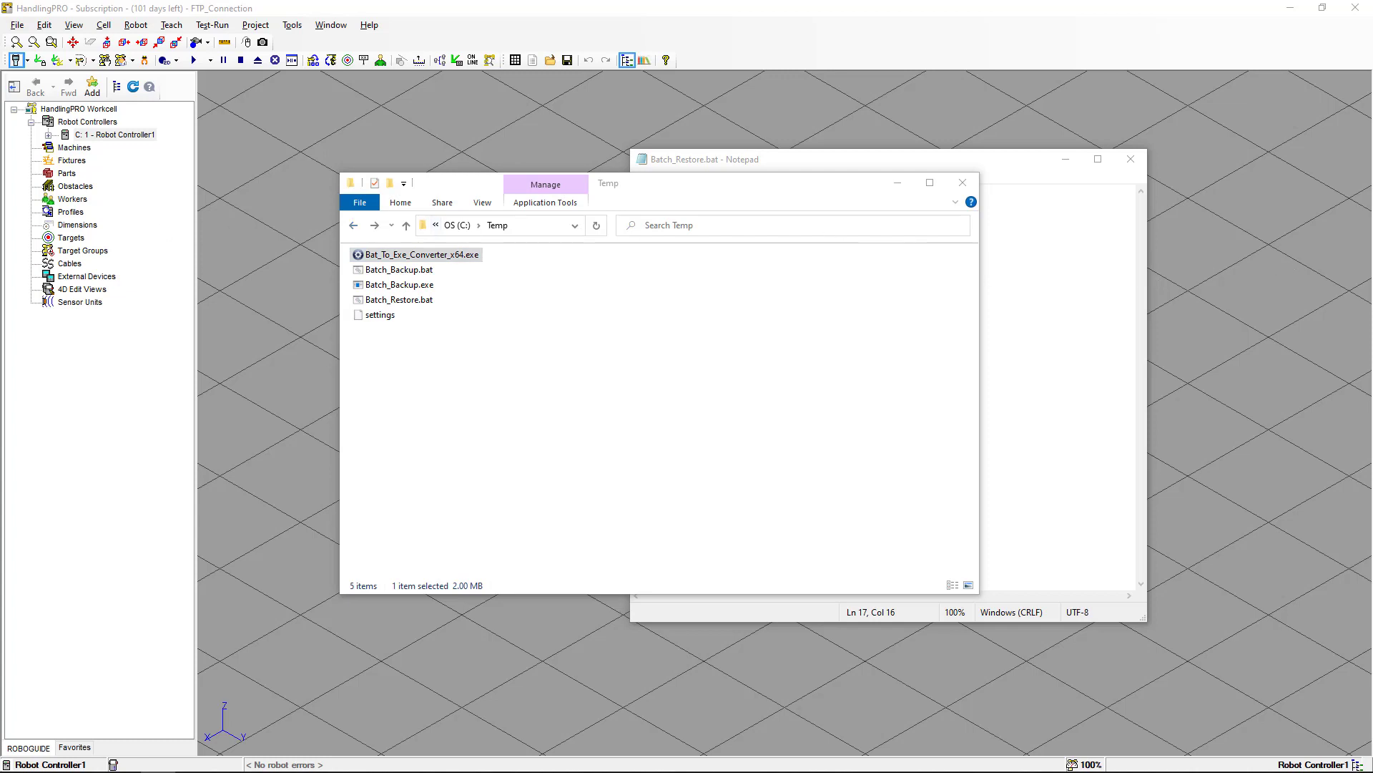
Open the FileZilla download page for the Windows 64-bit client, start the FileZilla Client download, and minimize the browser.
drag(0, 43, 729, 96)
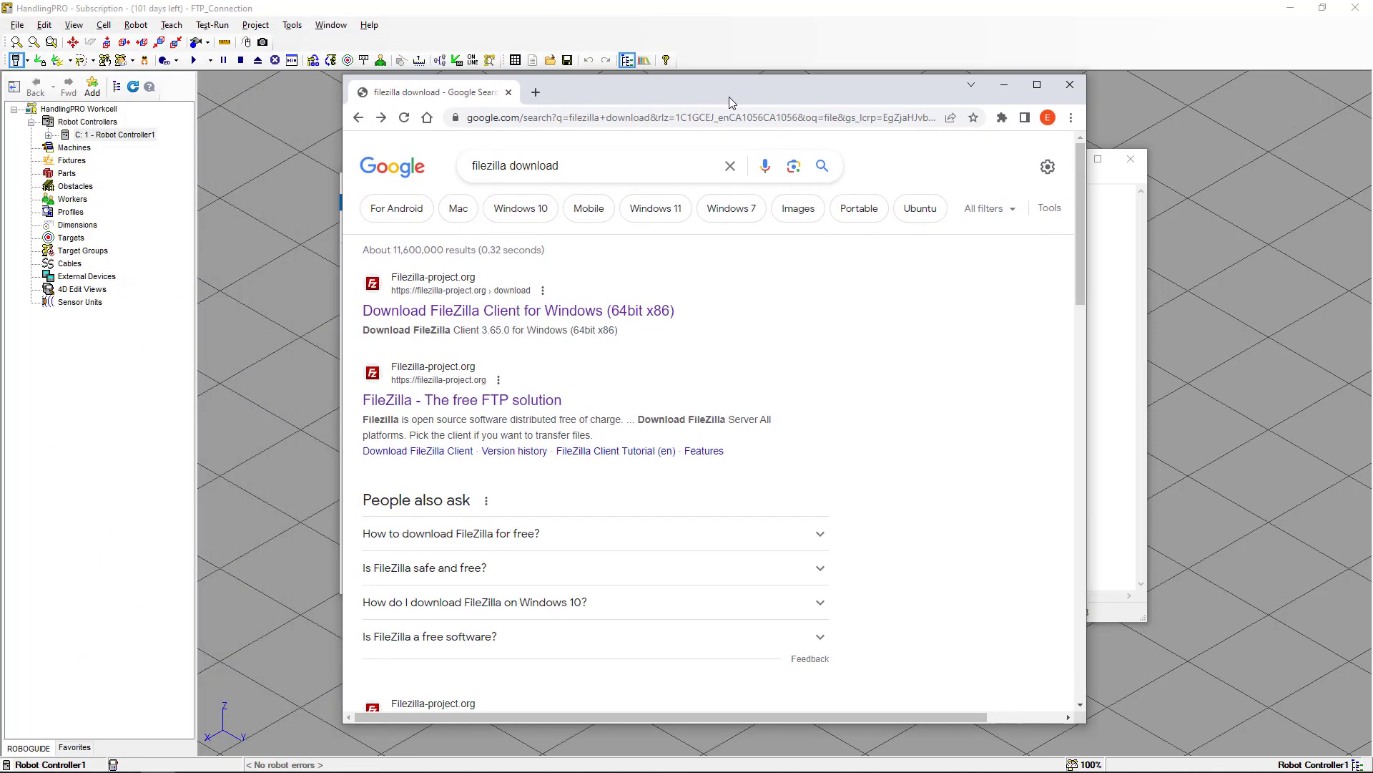
click(581, 317)
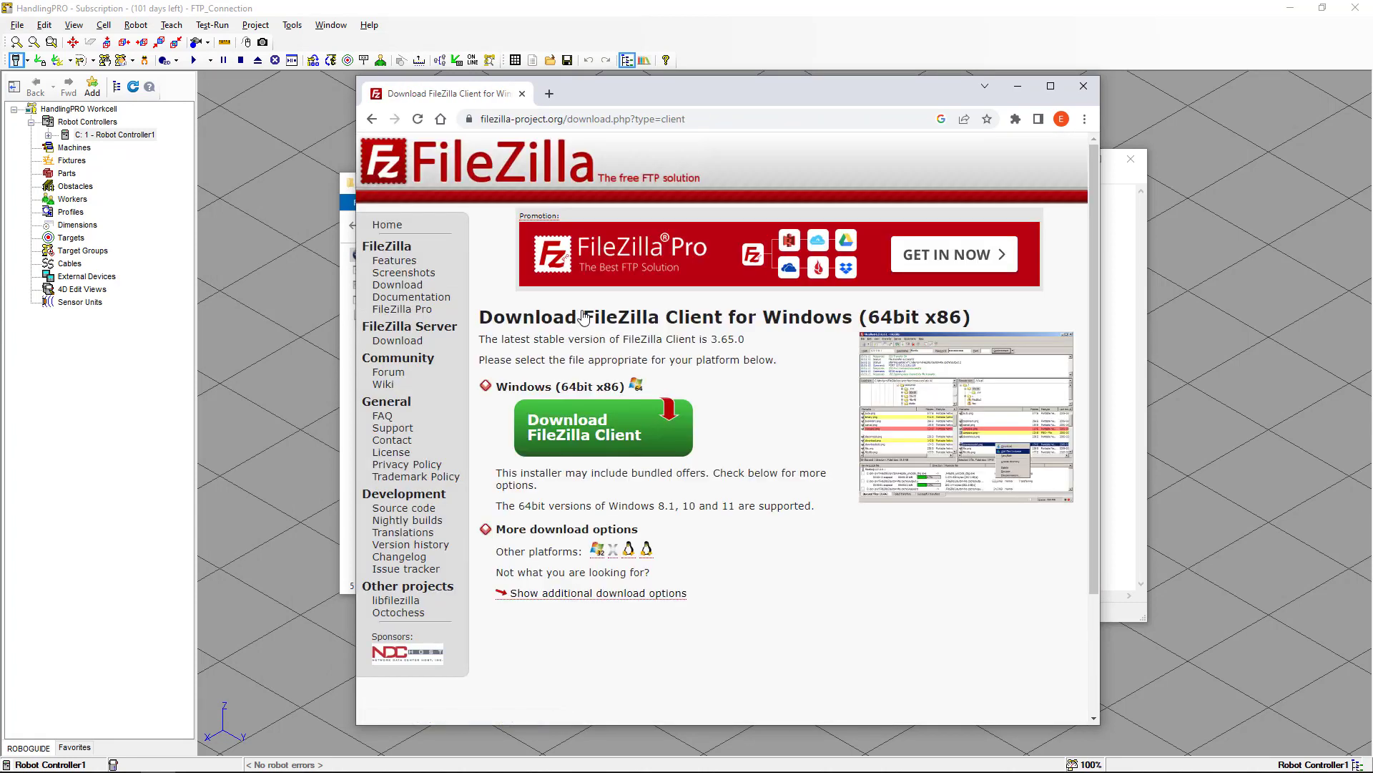
click(564, 431)
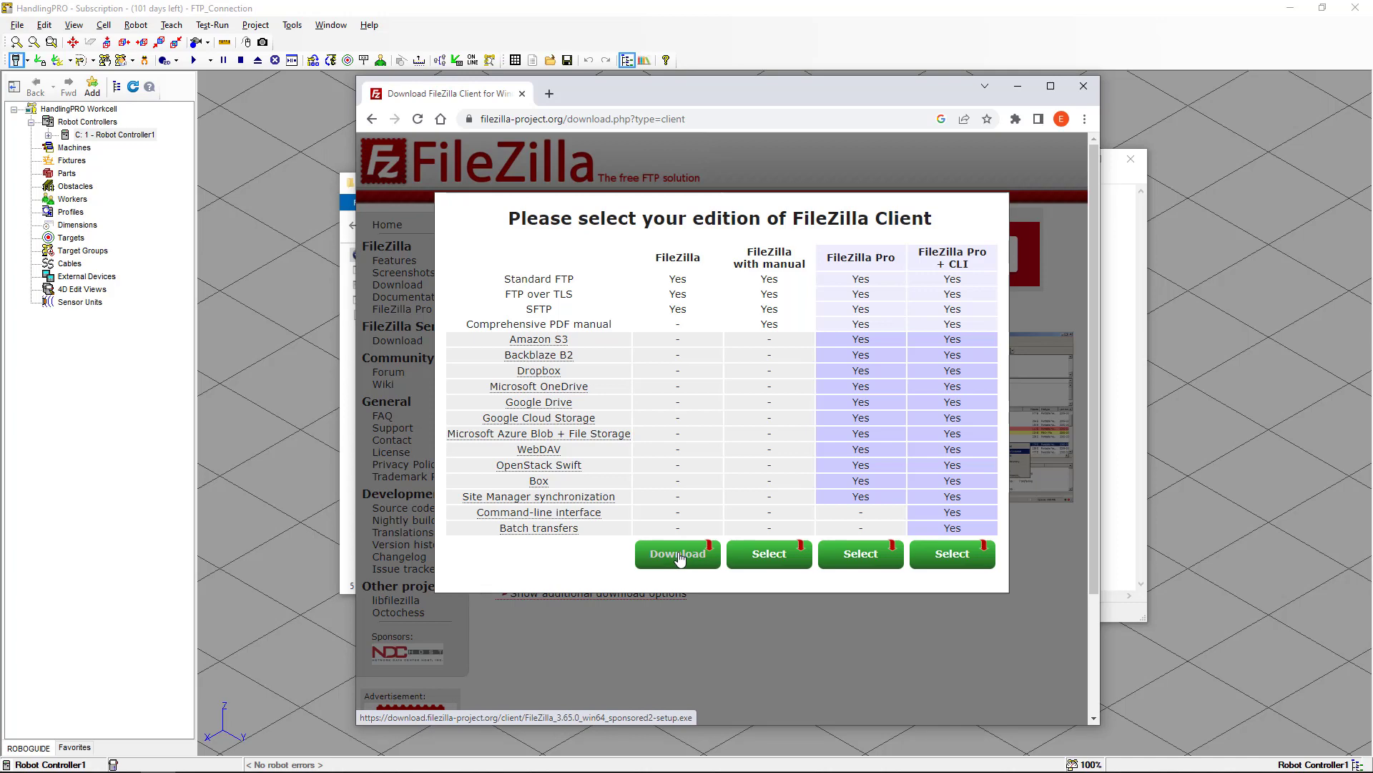
click(1026, 86)
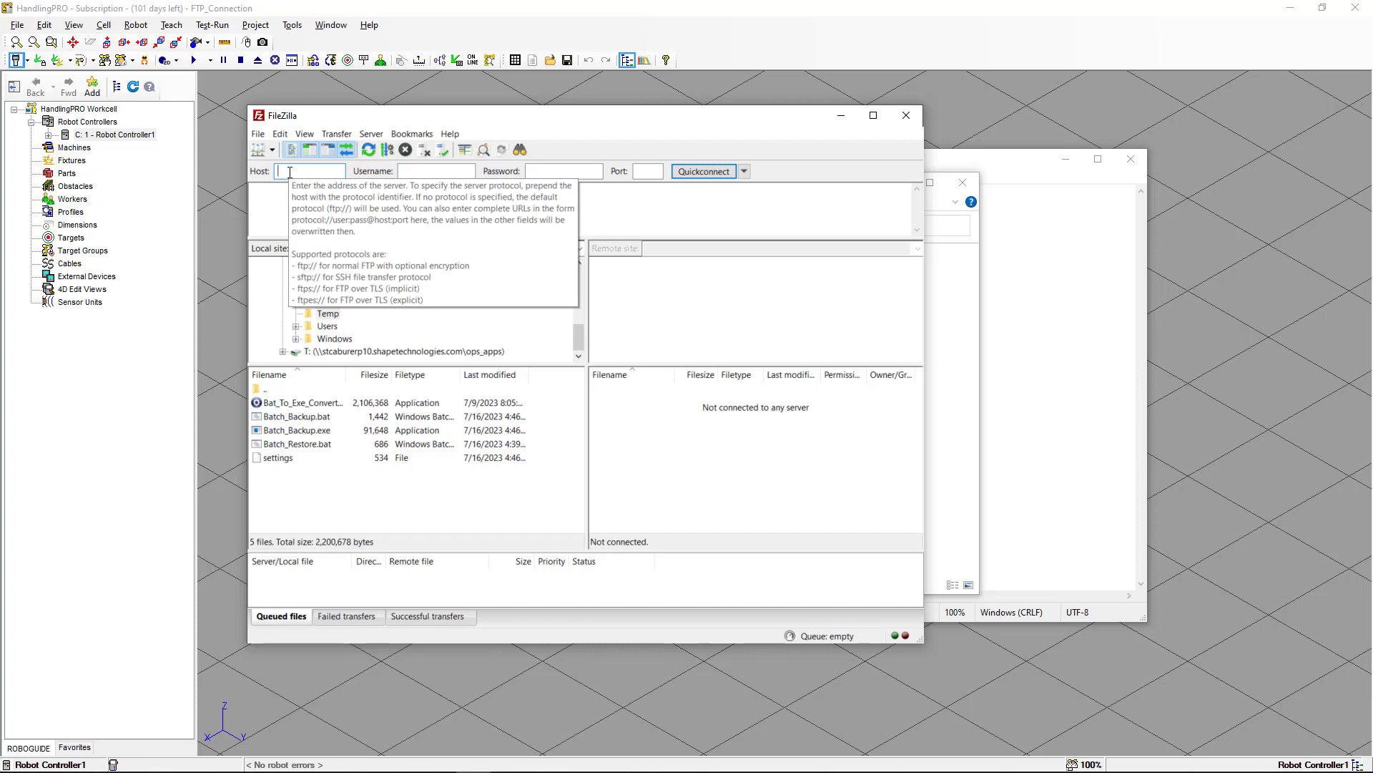
Quickconnect FileZilla to host 127.0.0.2, accepting the insecure plain FTP connection.
text(127)
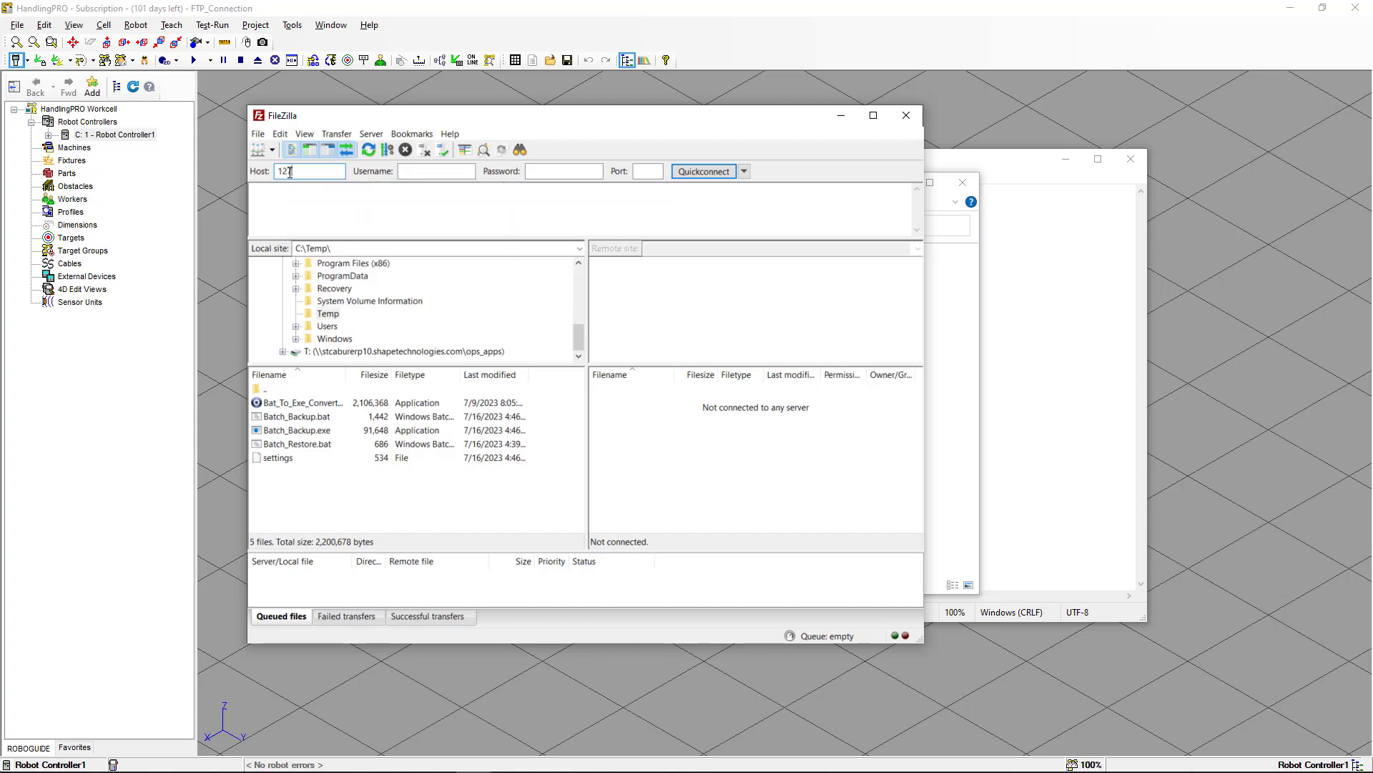
text(.0.0.2)
click(710, 174)
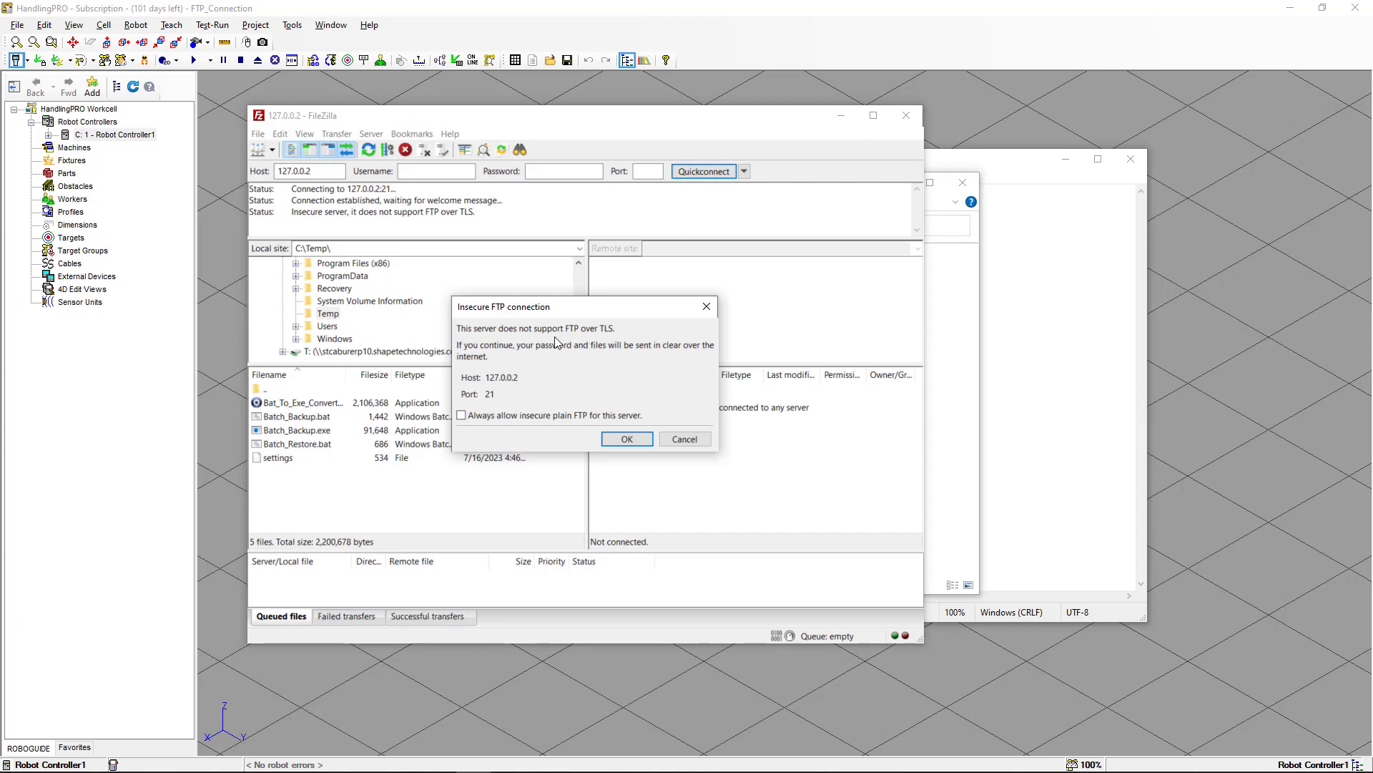
click(626, 439)
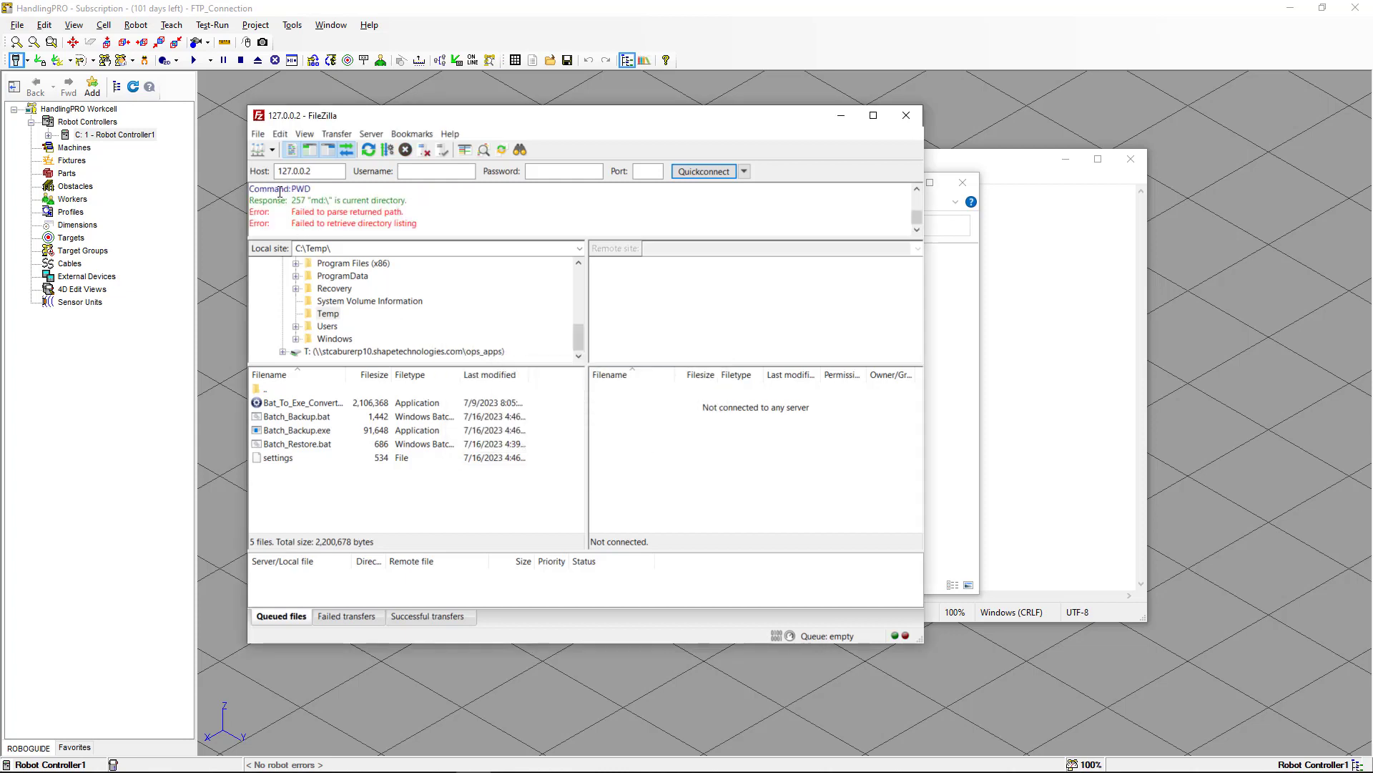
Open the Site Manager and create a new site named R1.
click(260, 135)
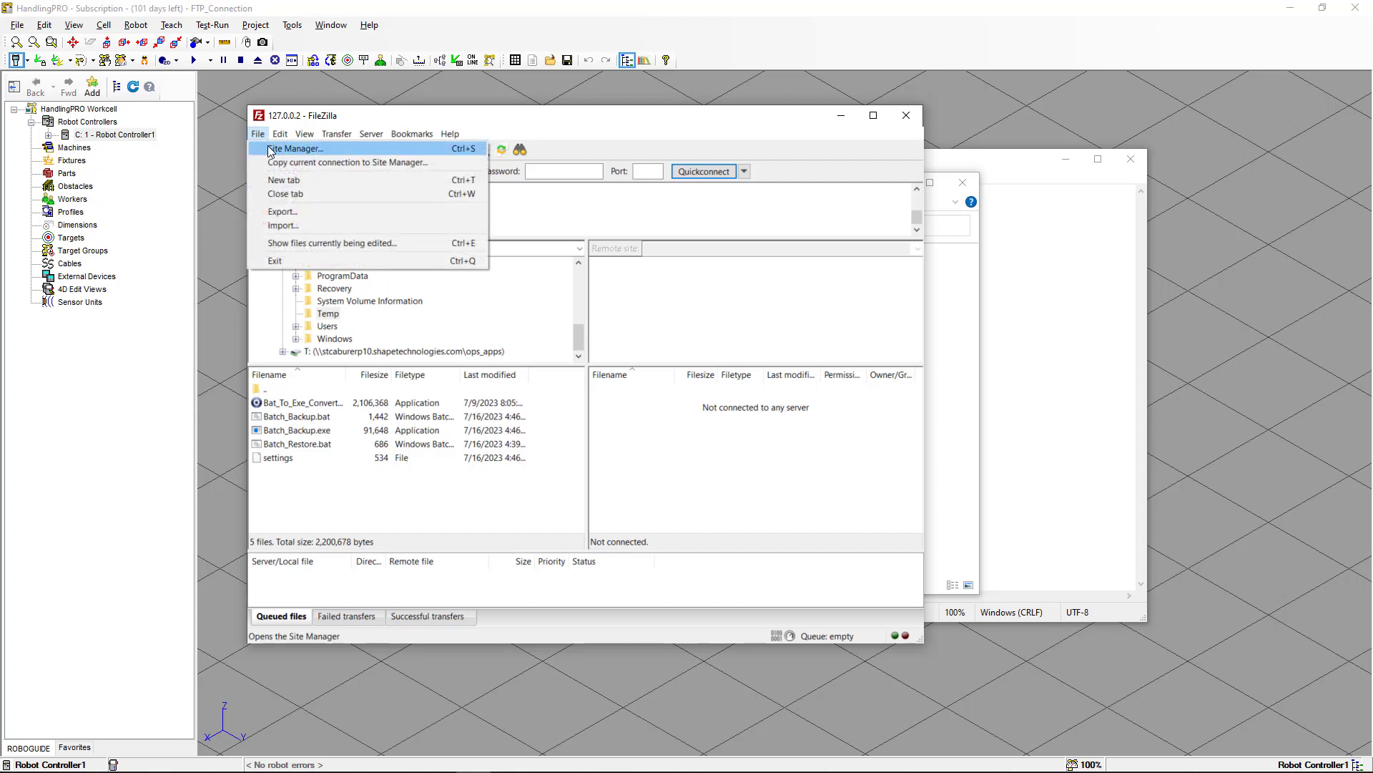
click(269, 149)
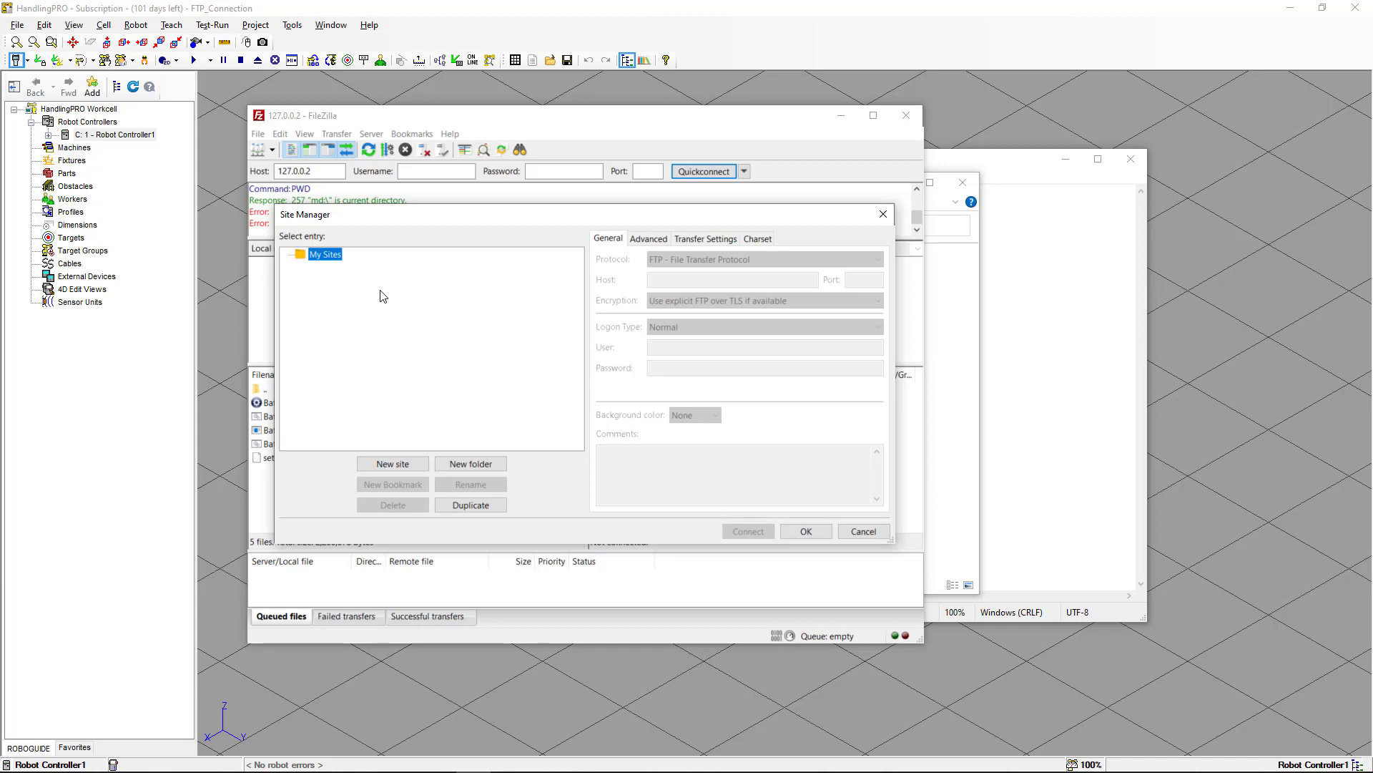
click(410, 464)
text(R)
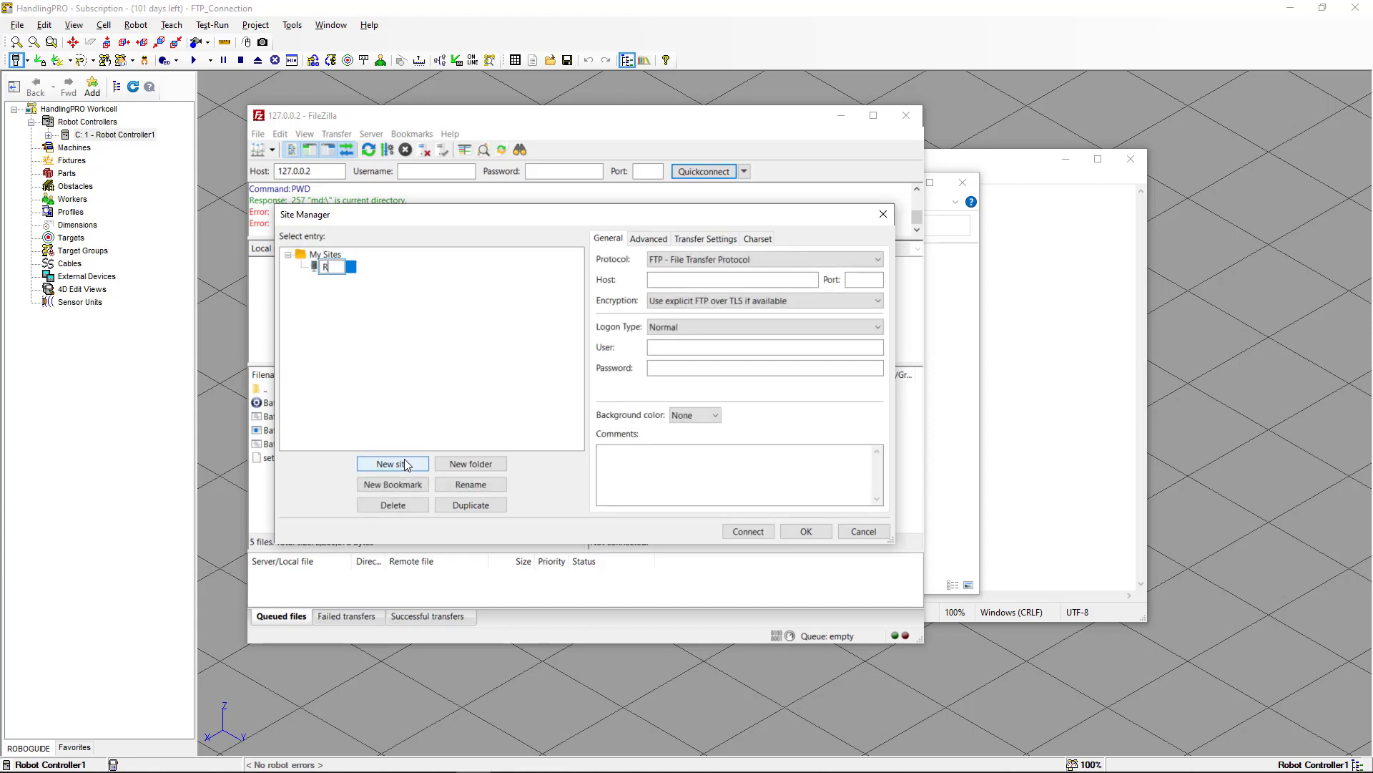
text(1)
key(Return)
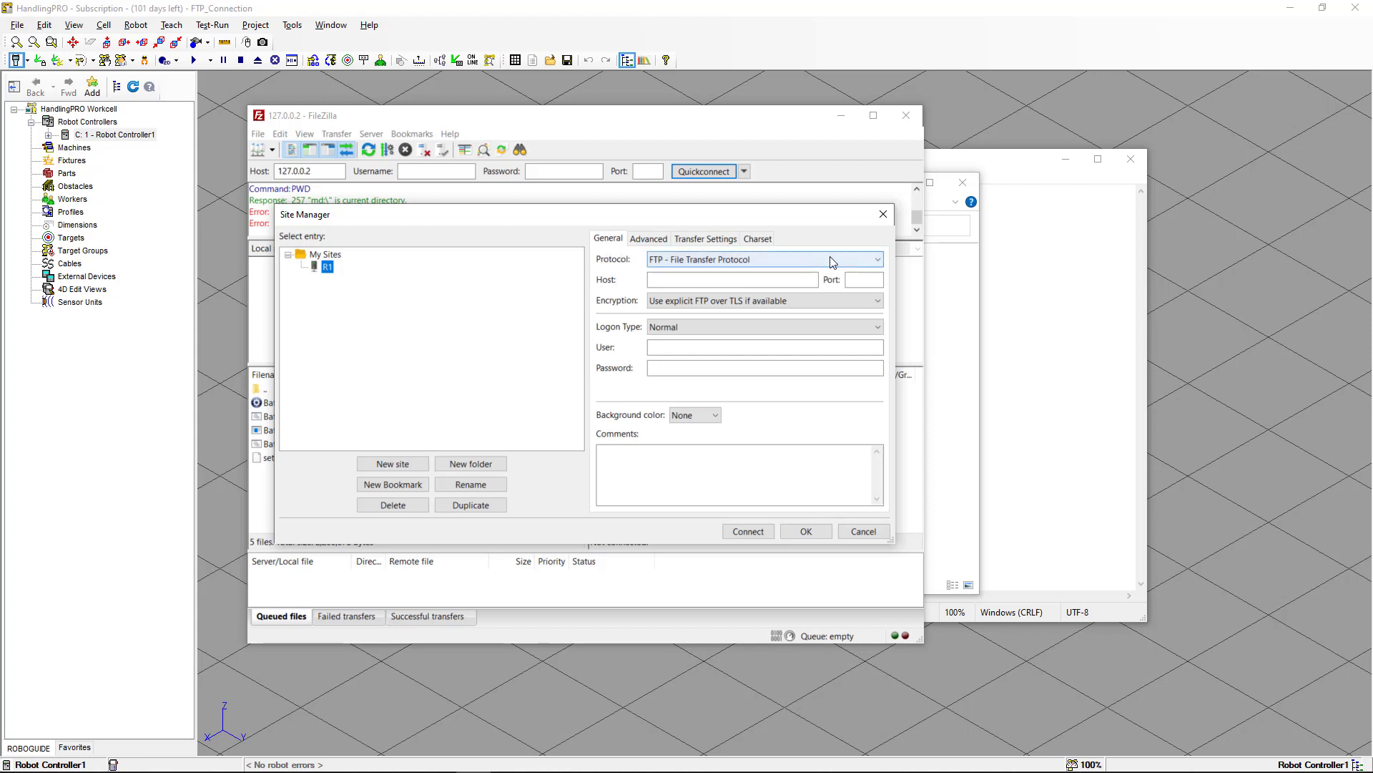
Keep the FTP protocol for site R1 and set its host to 127.0.0.2.
click(877, 262)
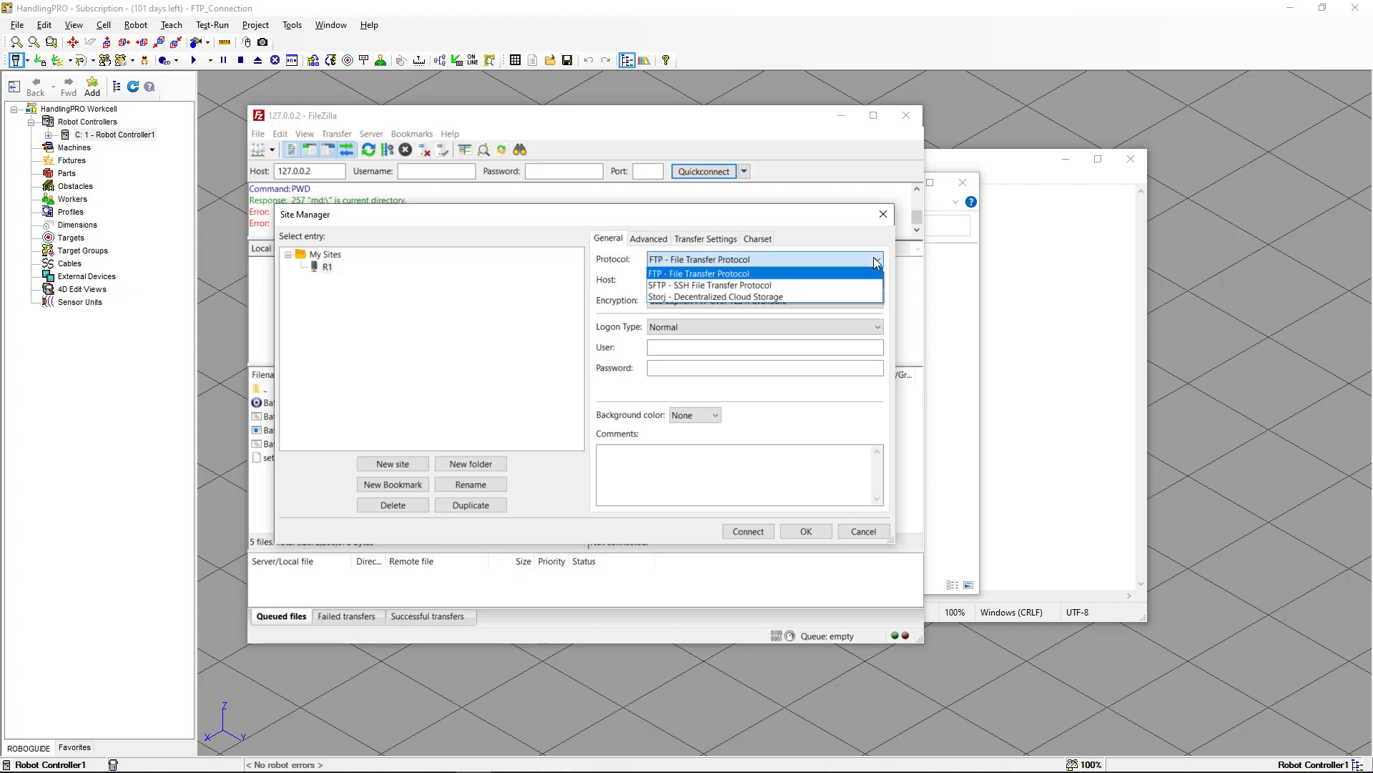
click(875, 261)
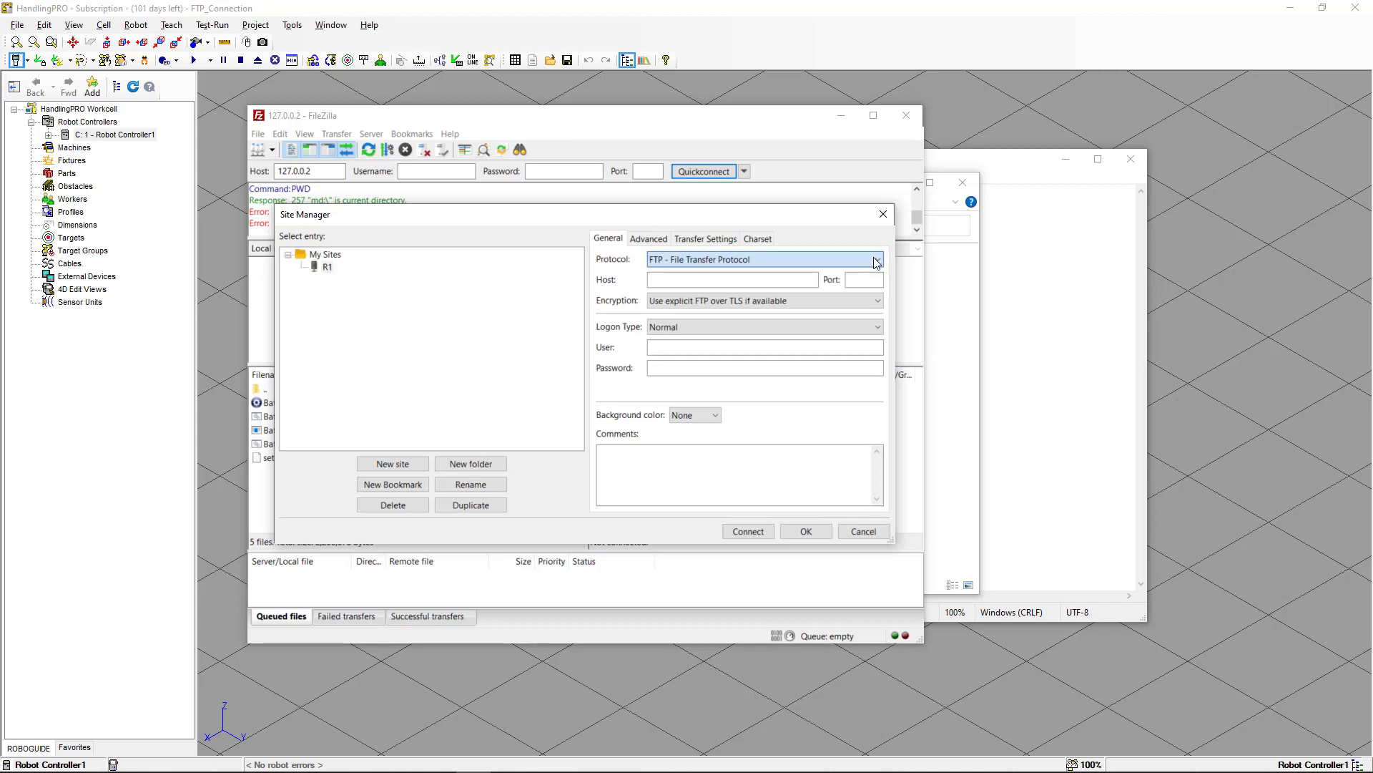
click(755, 283)
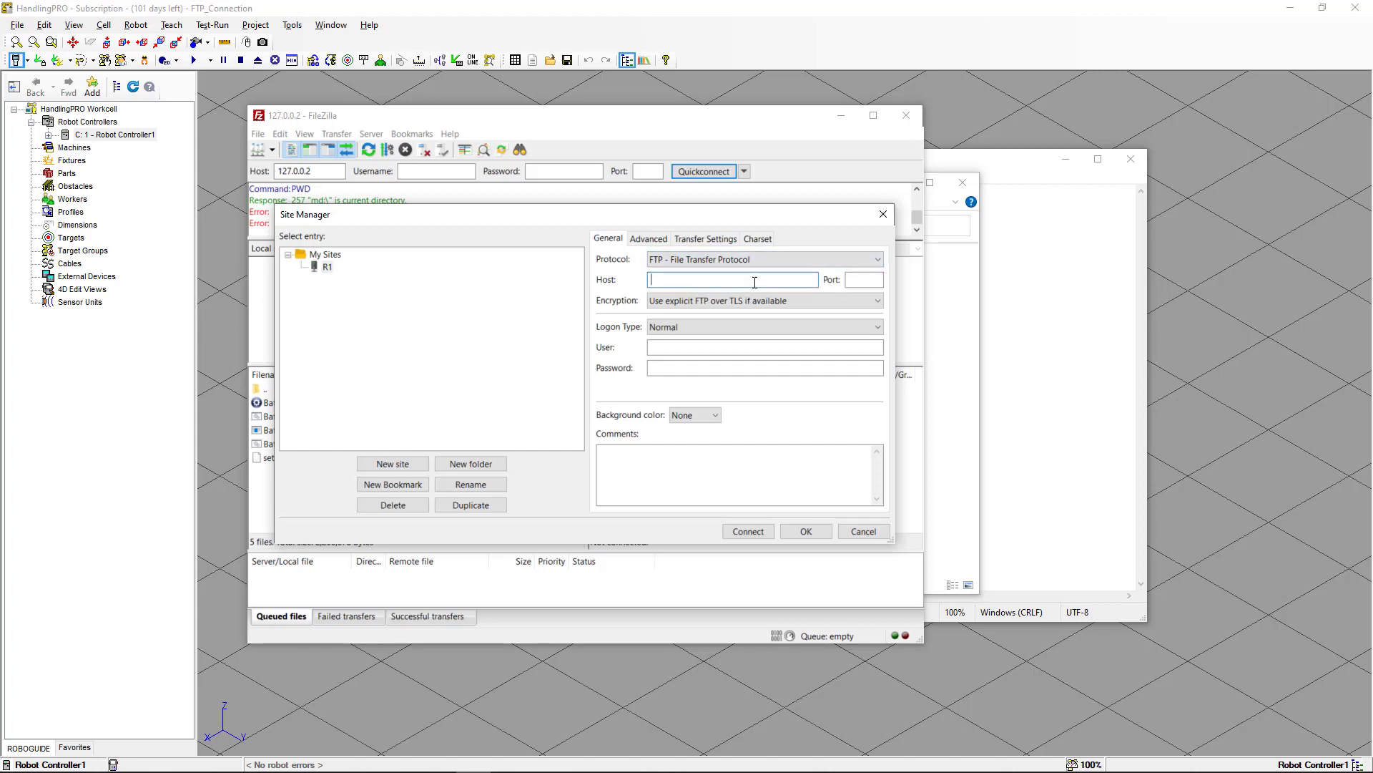
text(127.0.0.2)
Set the site's server type to DOS with backslash separators in the advanced settings.
click(648, 240)
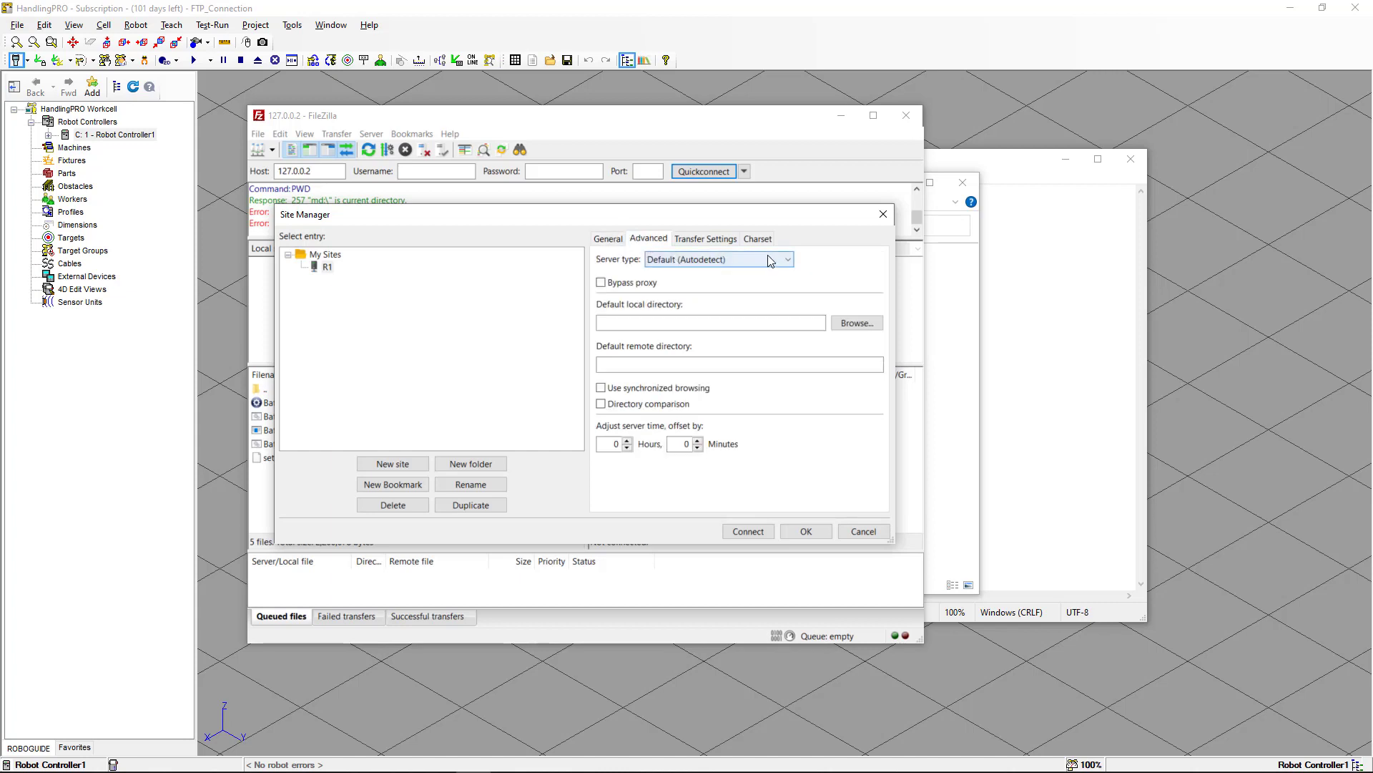
click(786, 264)
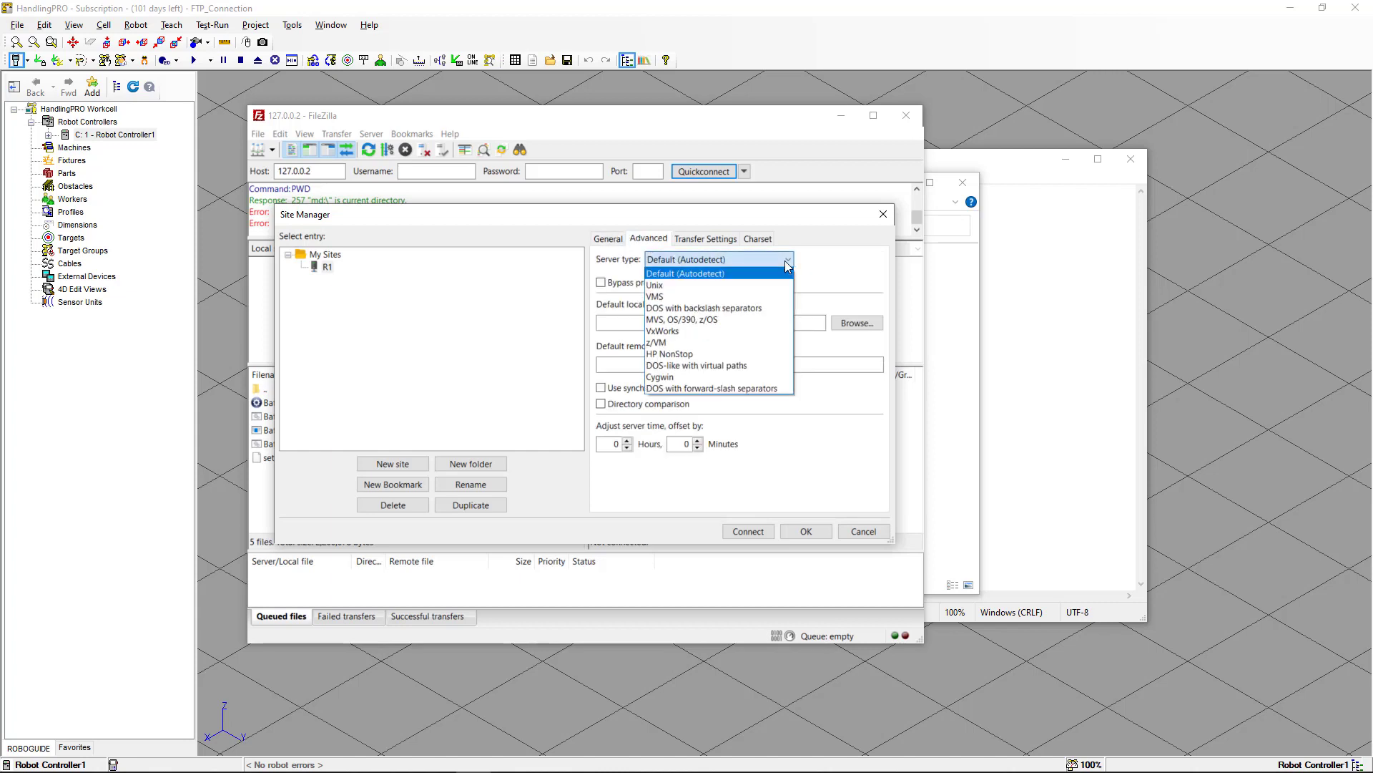
click(767, 309)
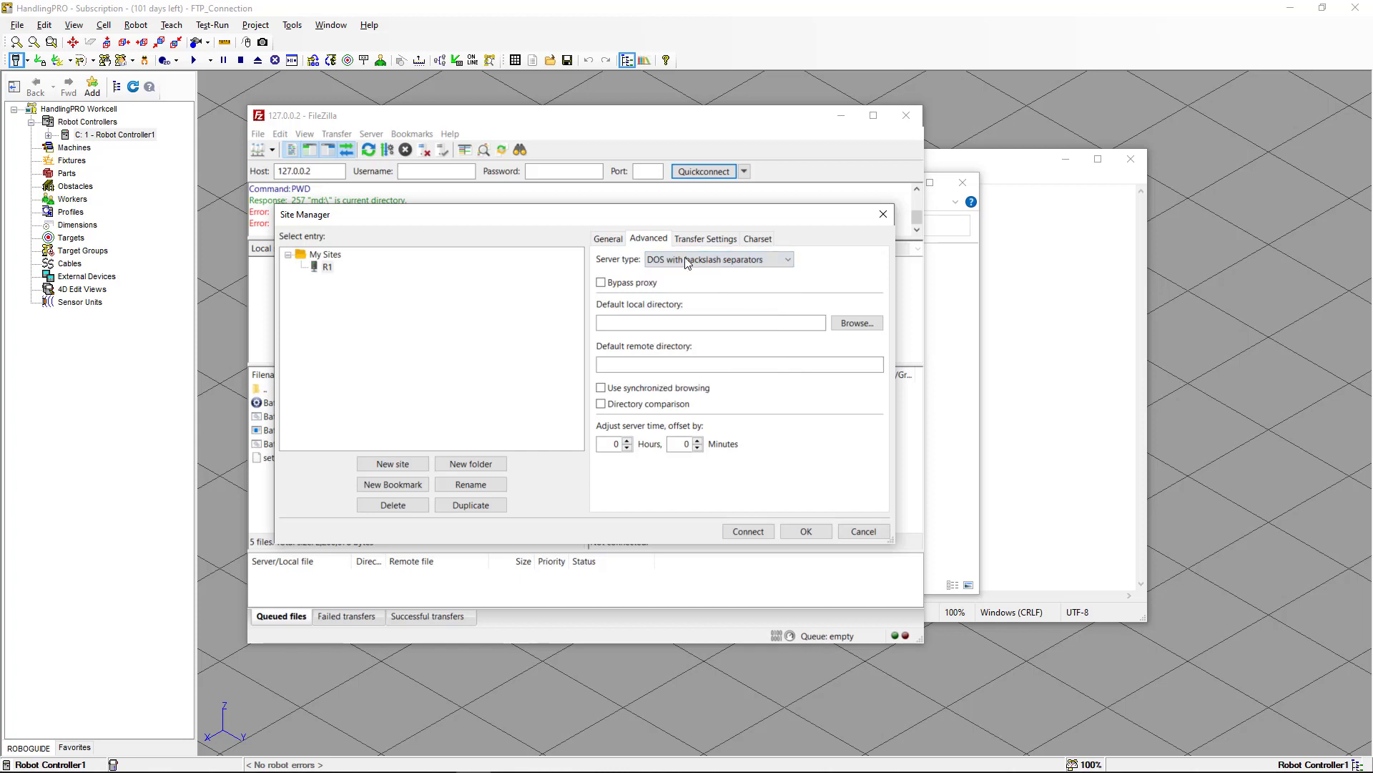
Enter the FTP user name for site R1 and connect, aborting the previous connection in the current tab.
click(610, 240)
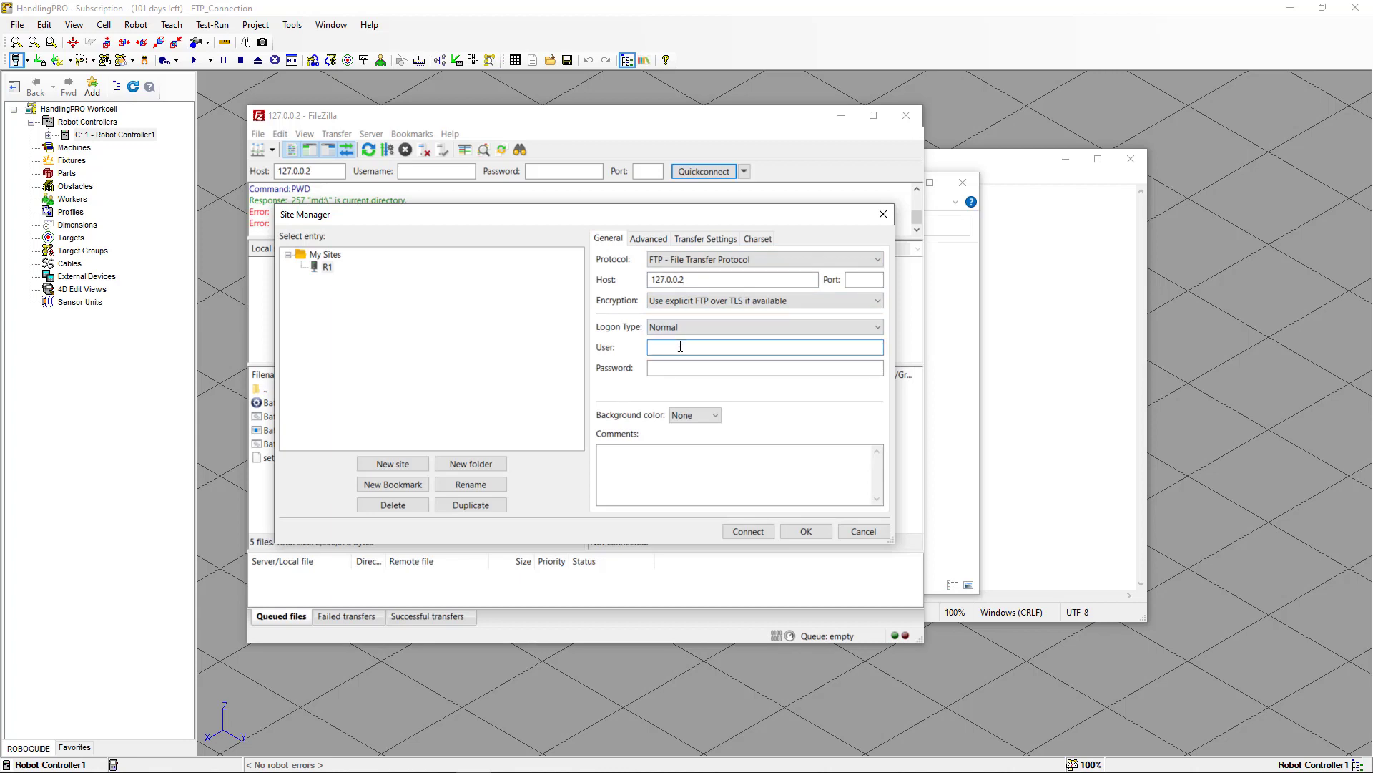
text(Eduardo)
click(761, 531)
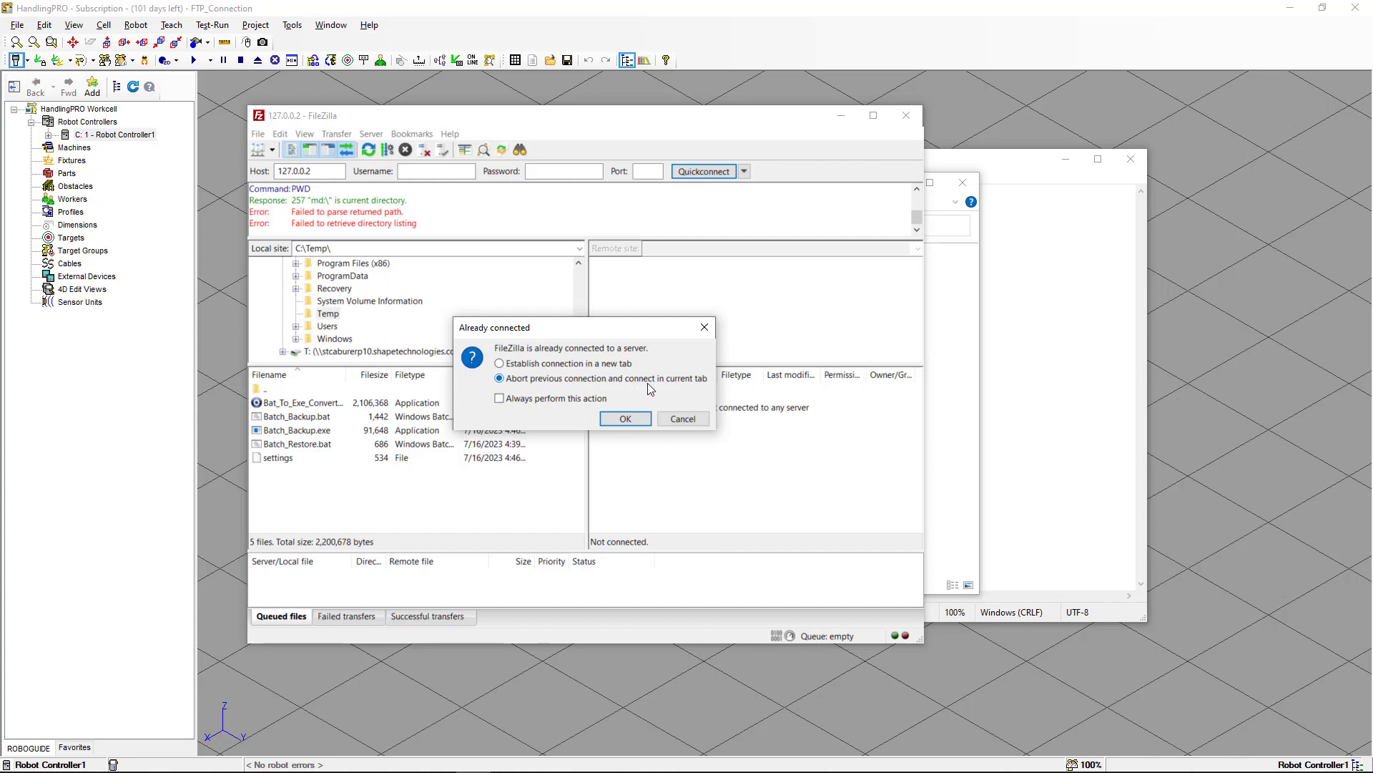
click(625, 420)
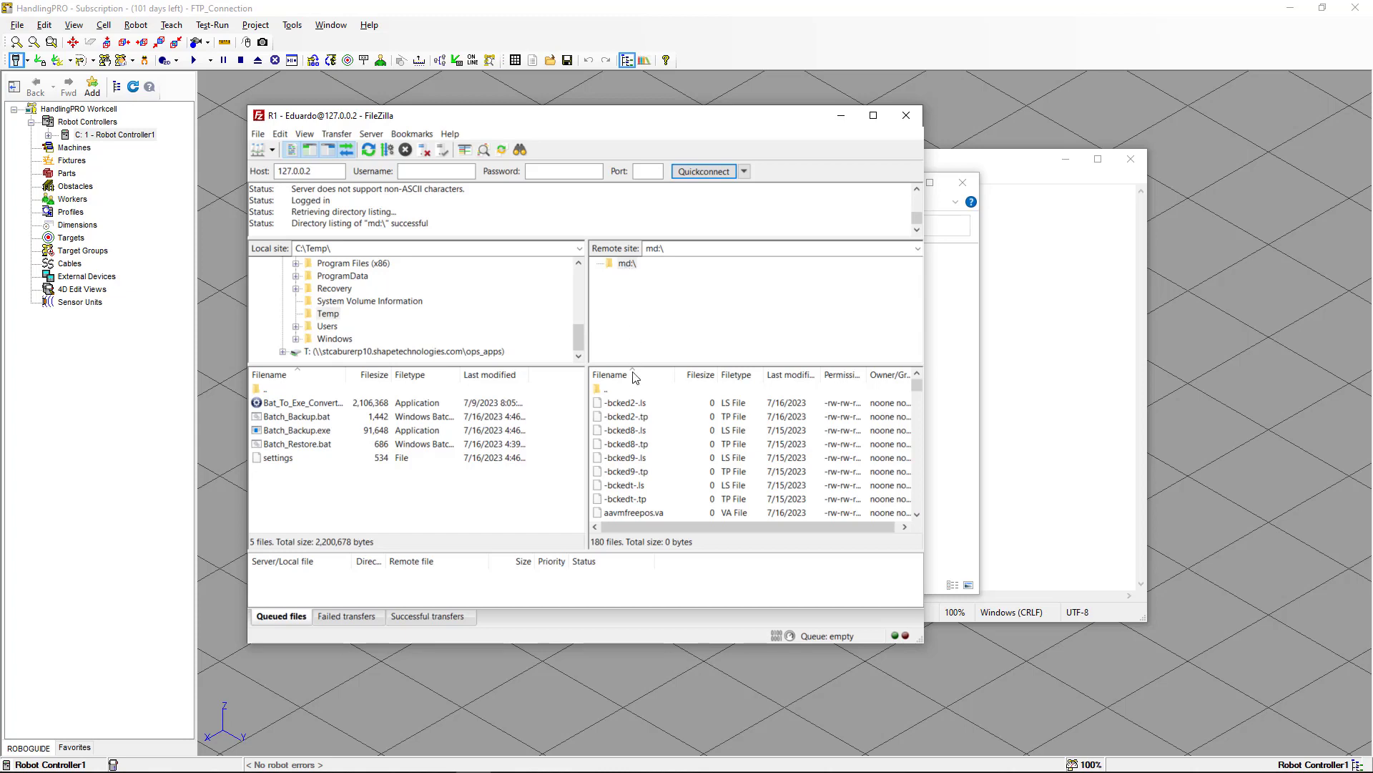
Download the -bcked2-.ls file from the controller's md:\ folder into the local C:\Temp folder.
mouse_move(917, 382)
mouse_down()
mouse_move(899, 489)
mouse_move(917, 384)
mouse_up()
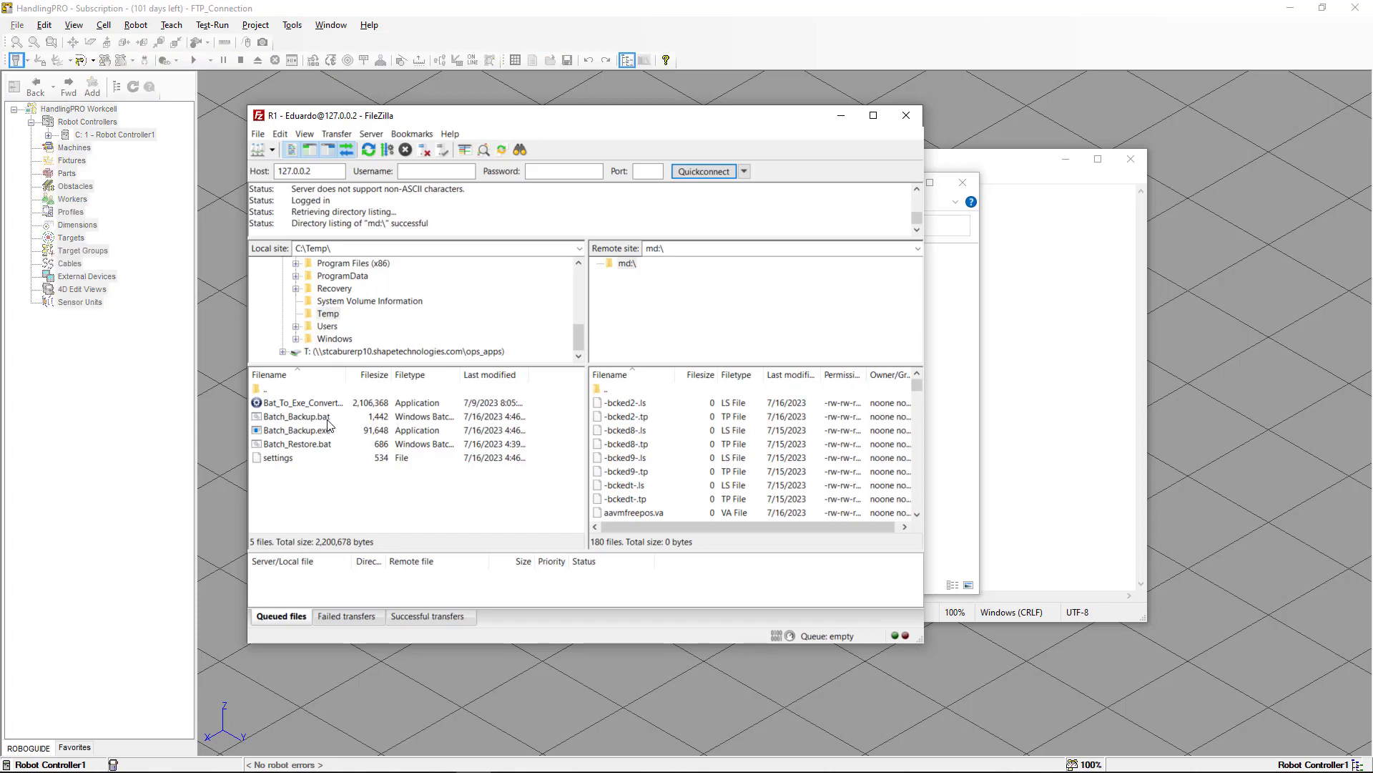
click(329, 316)
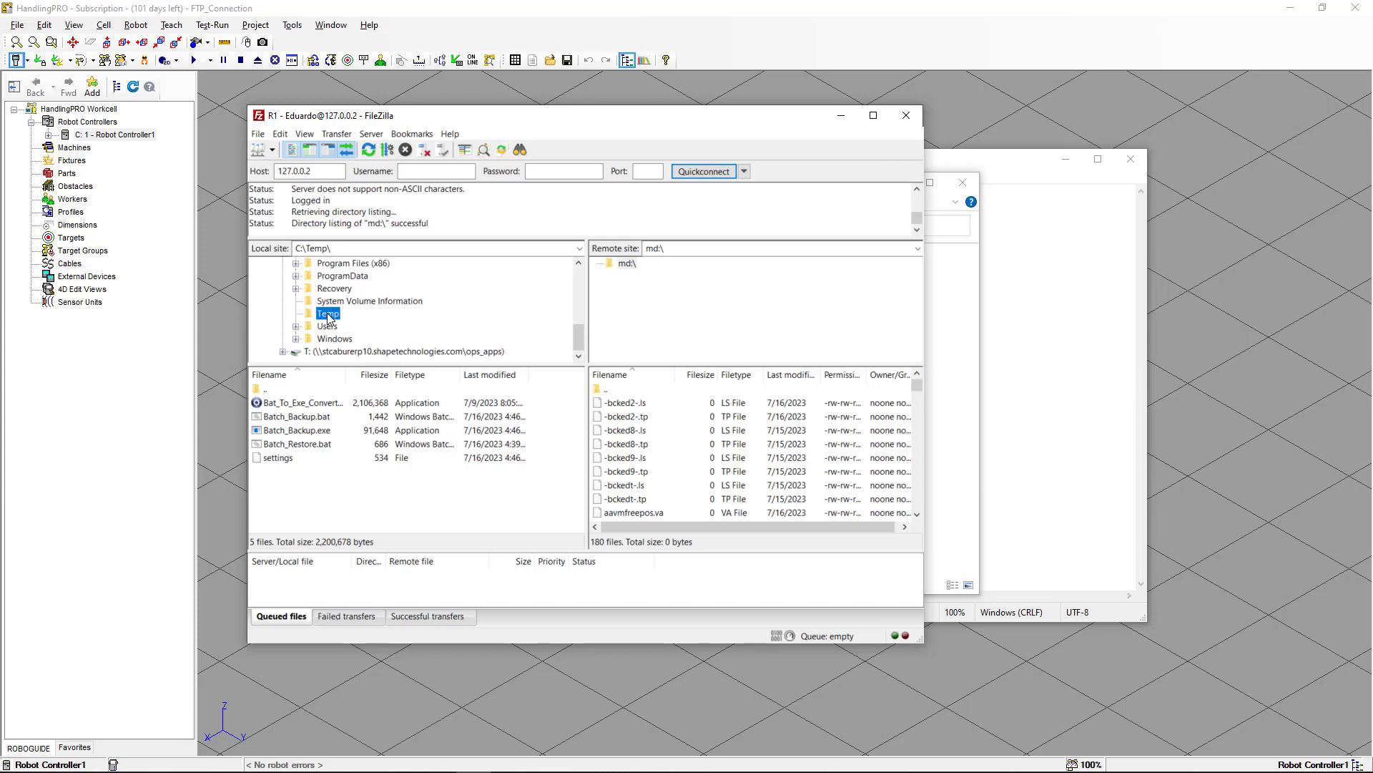
click(622, 404)
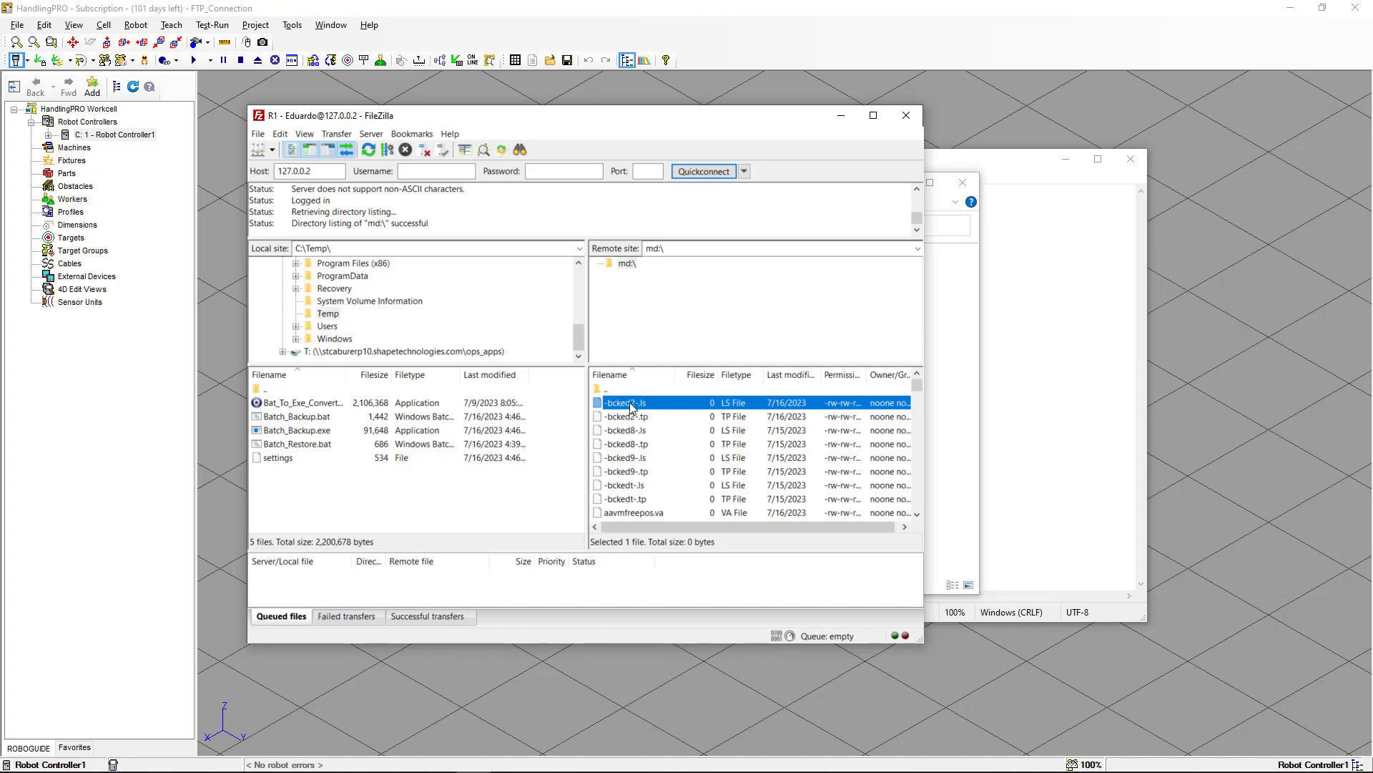
drag(629, 402, 474, 481)
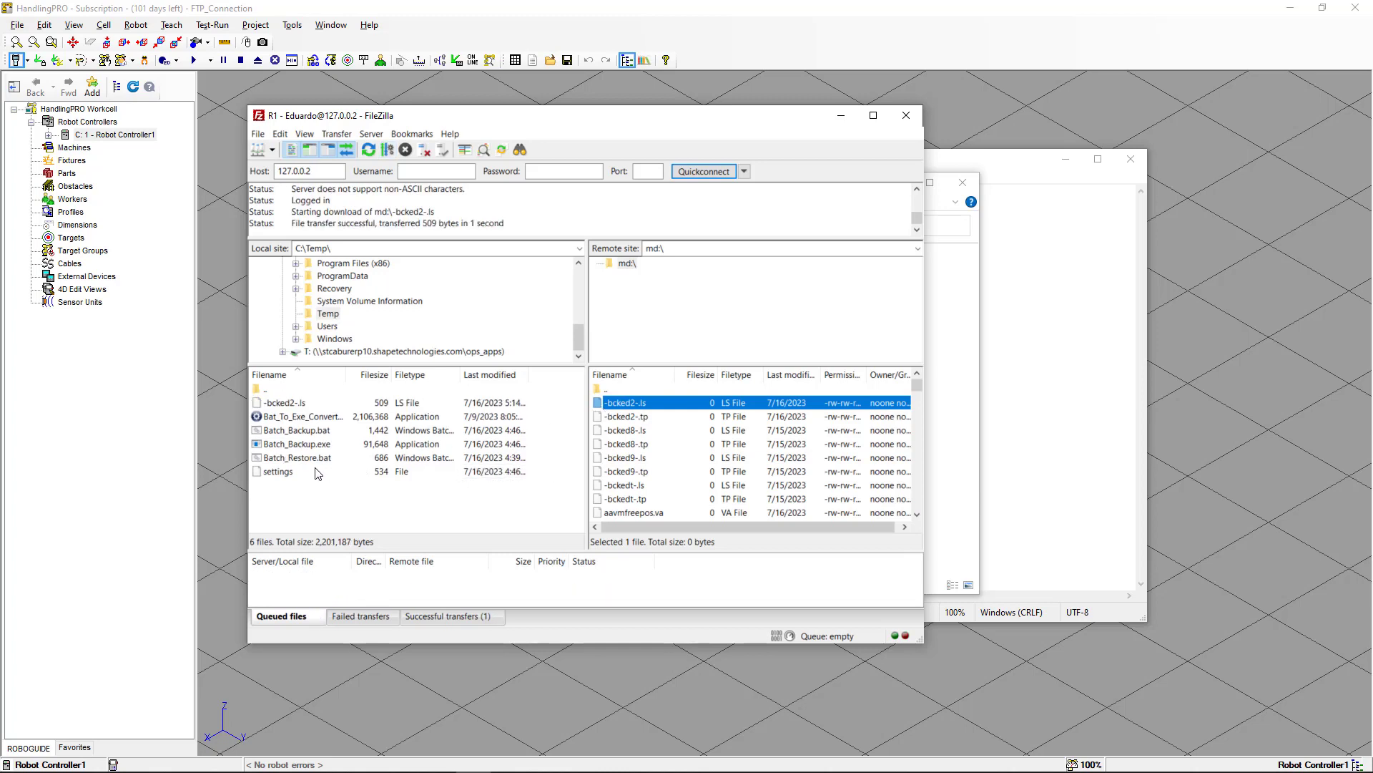
click(302, 403)
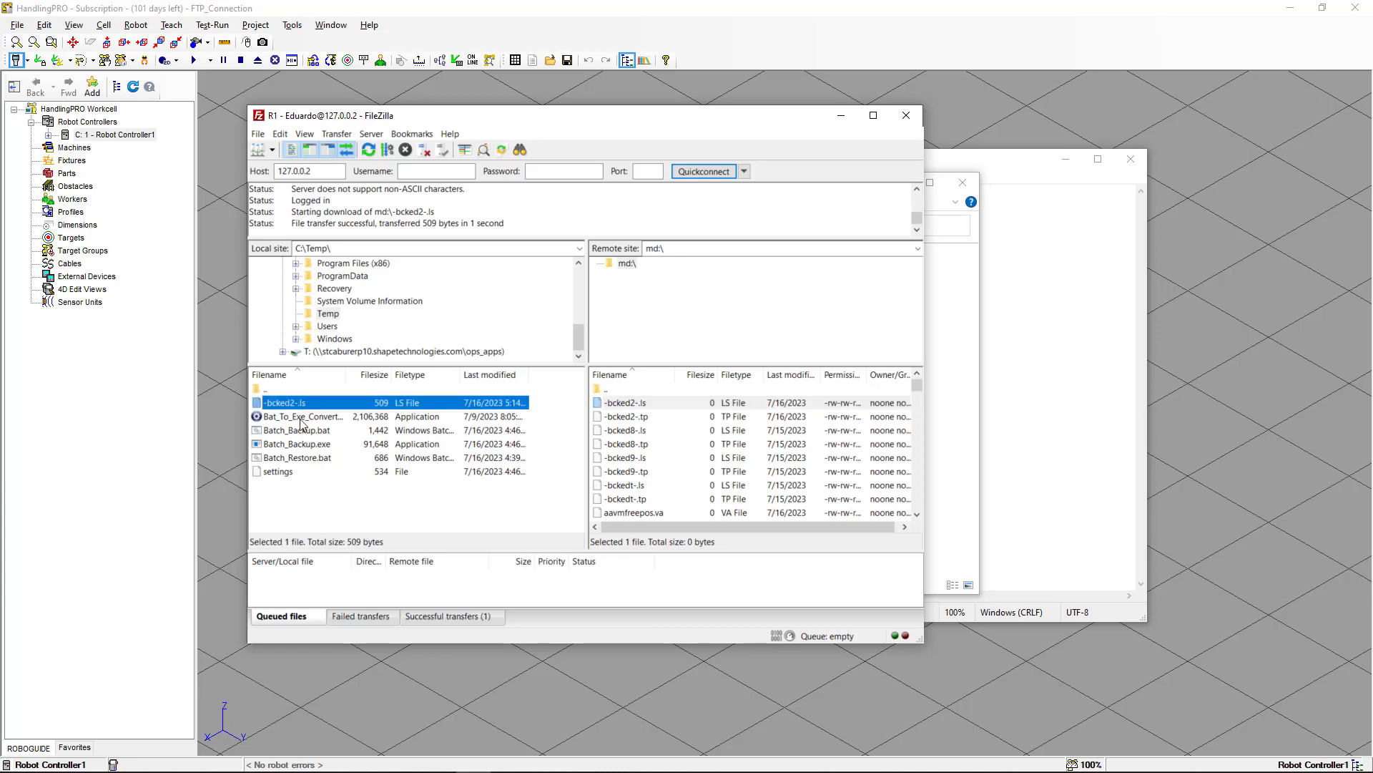